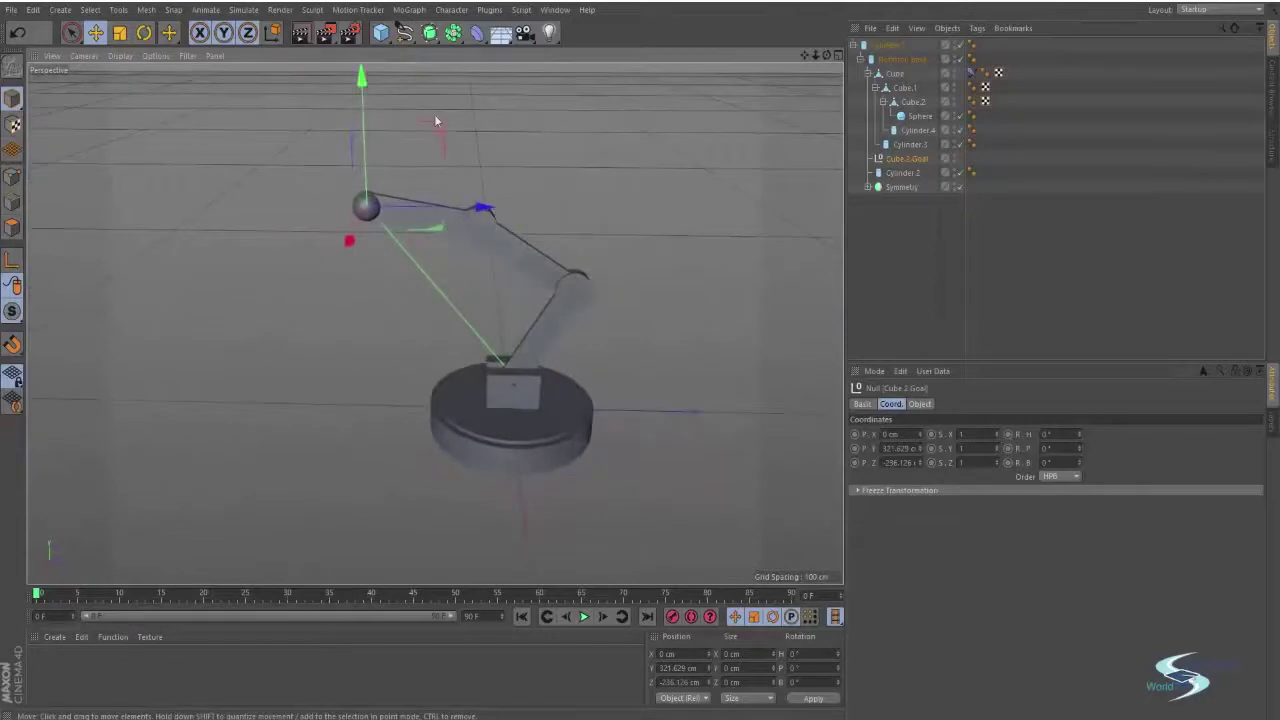
Move the Cube.3.Goal null downward to test how the finished robotic arm's joints follow it
left_click_drag(436, 122, 427, 229)
left_click(892, 255)
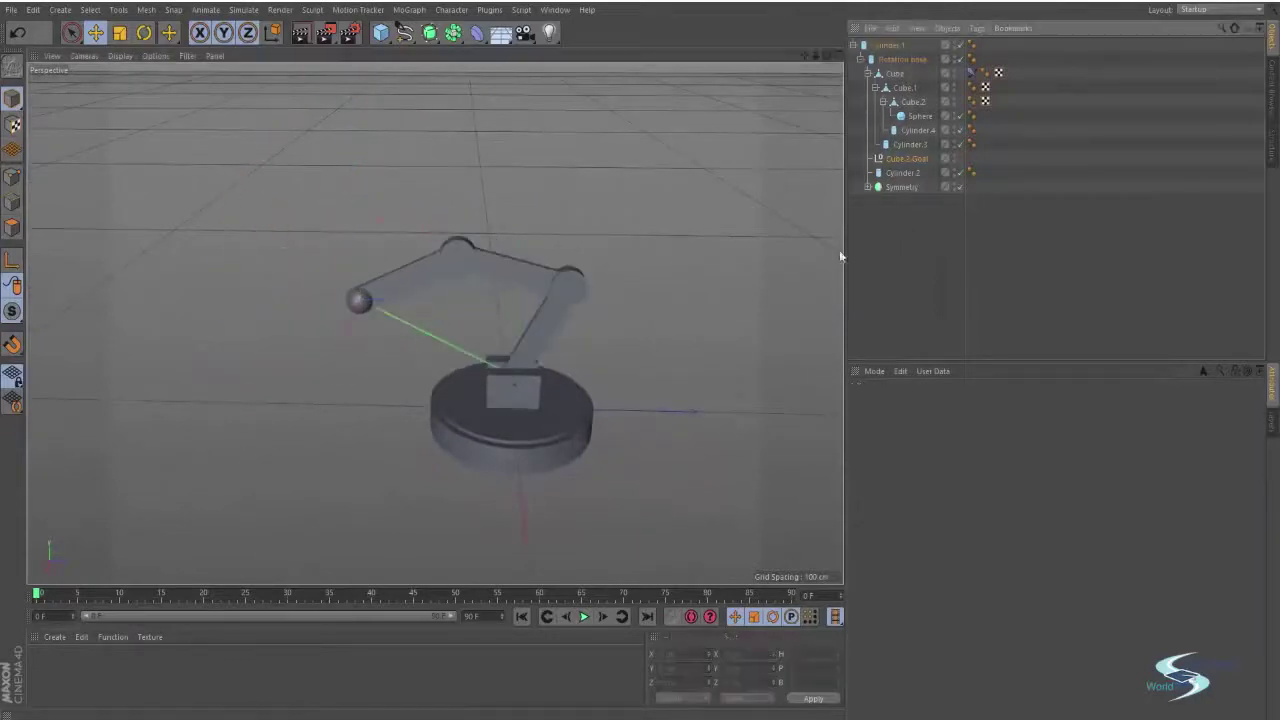
left_click_drag(503, 418, 573, 367, "alt")
Create a new empty project
left_click(11, 10)
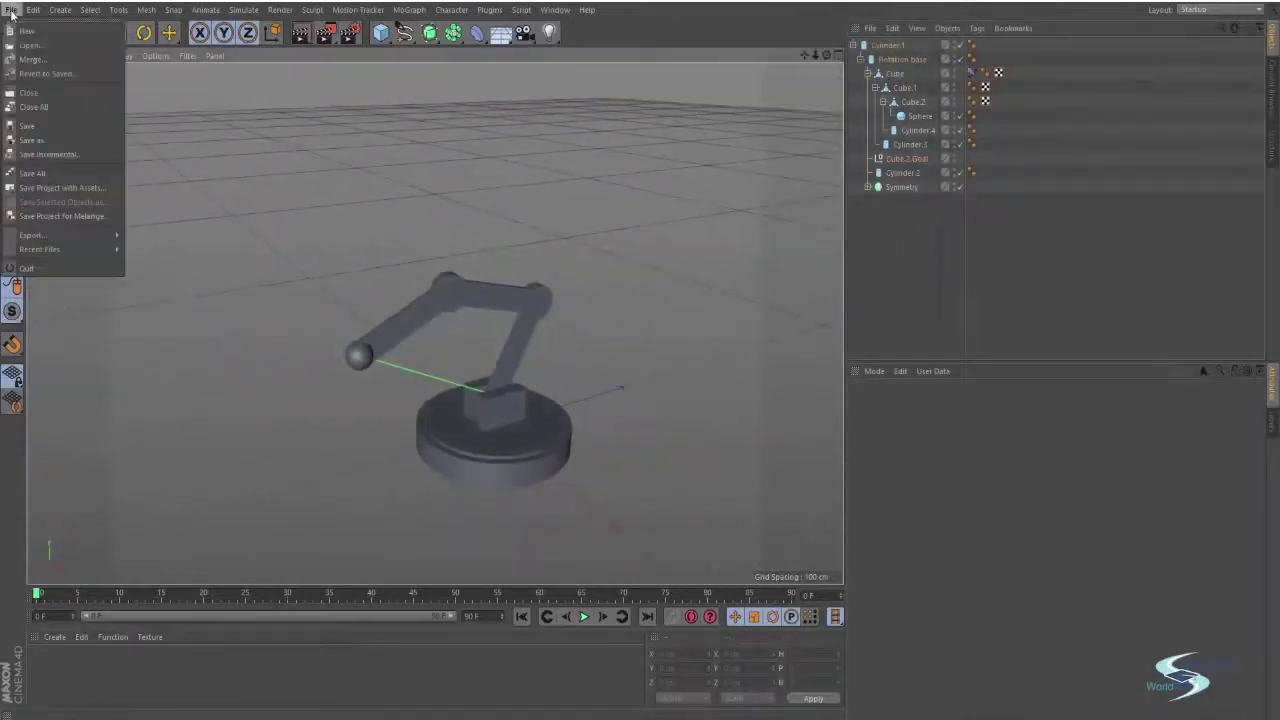
left_click(28, 37)
left_click_drag(544, 290, 449, 371, "alt")
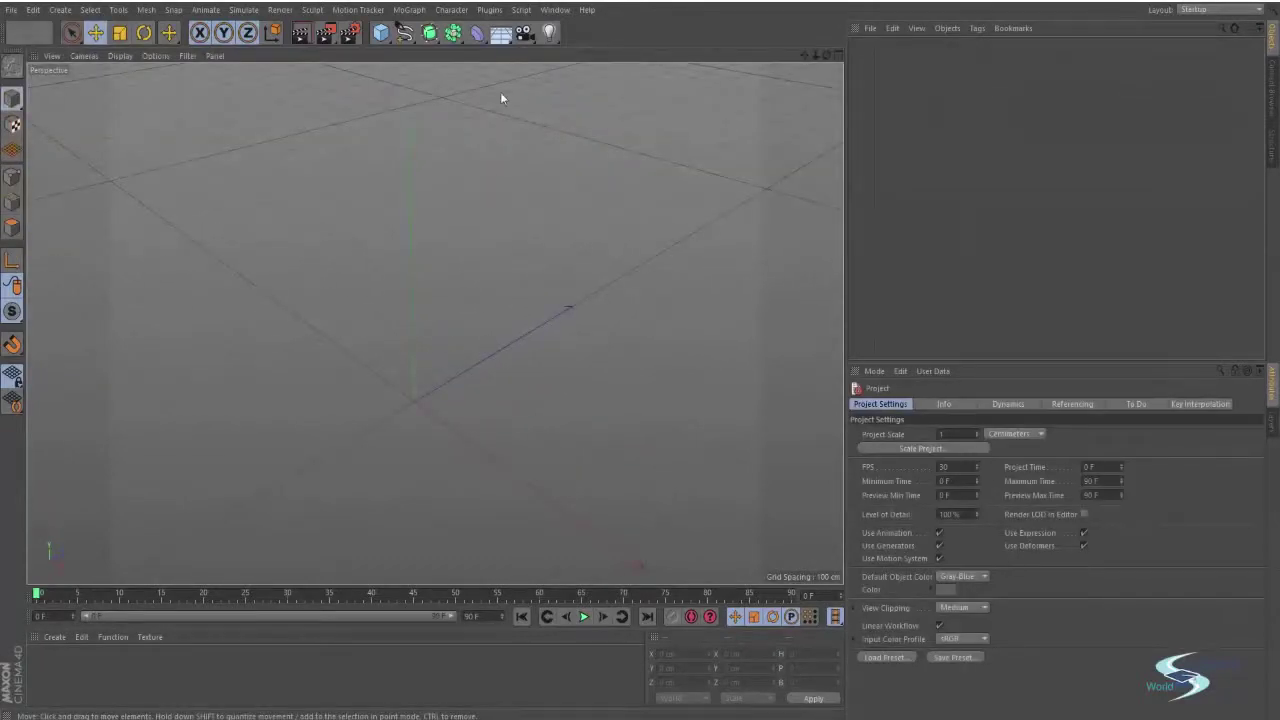
Add a cylinder, reshape it into a flat disc about 290 cm wide and 53 cm high, and name it Base
left_click(381, 33)
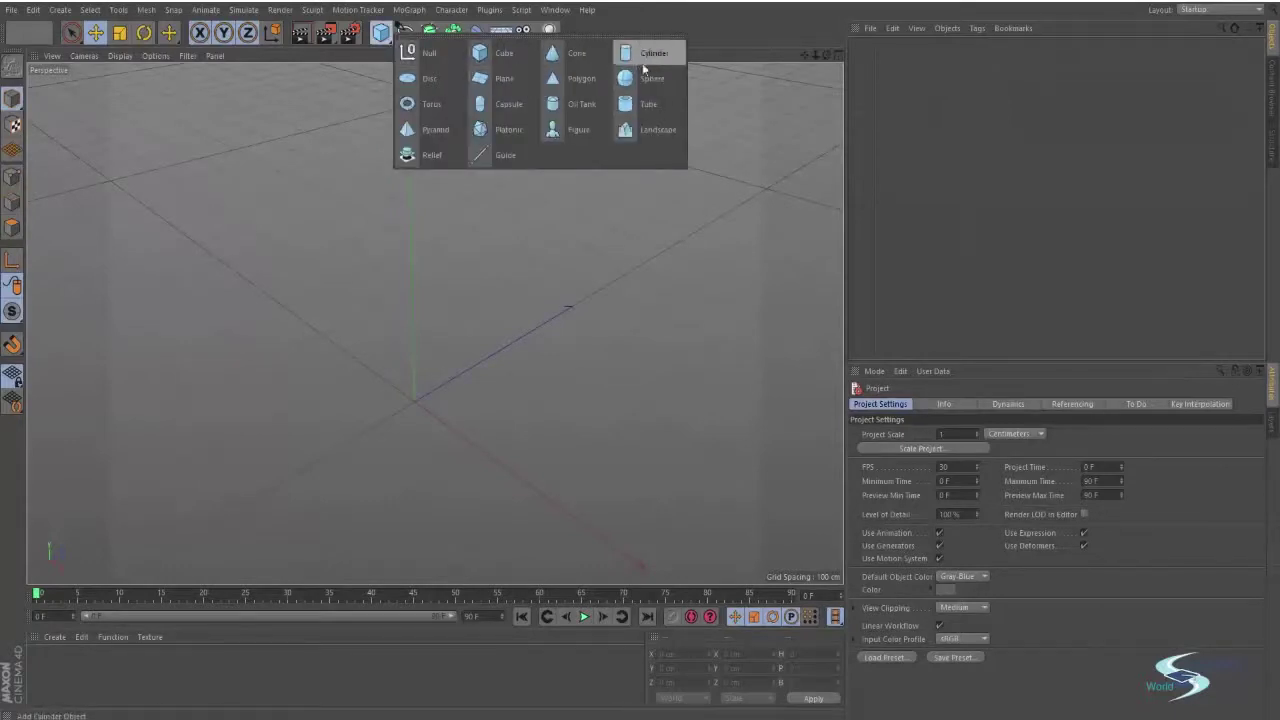
left_click(652, 55)
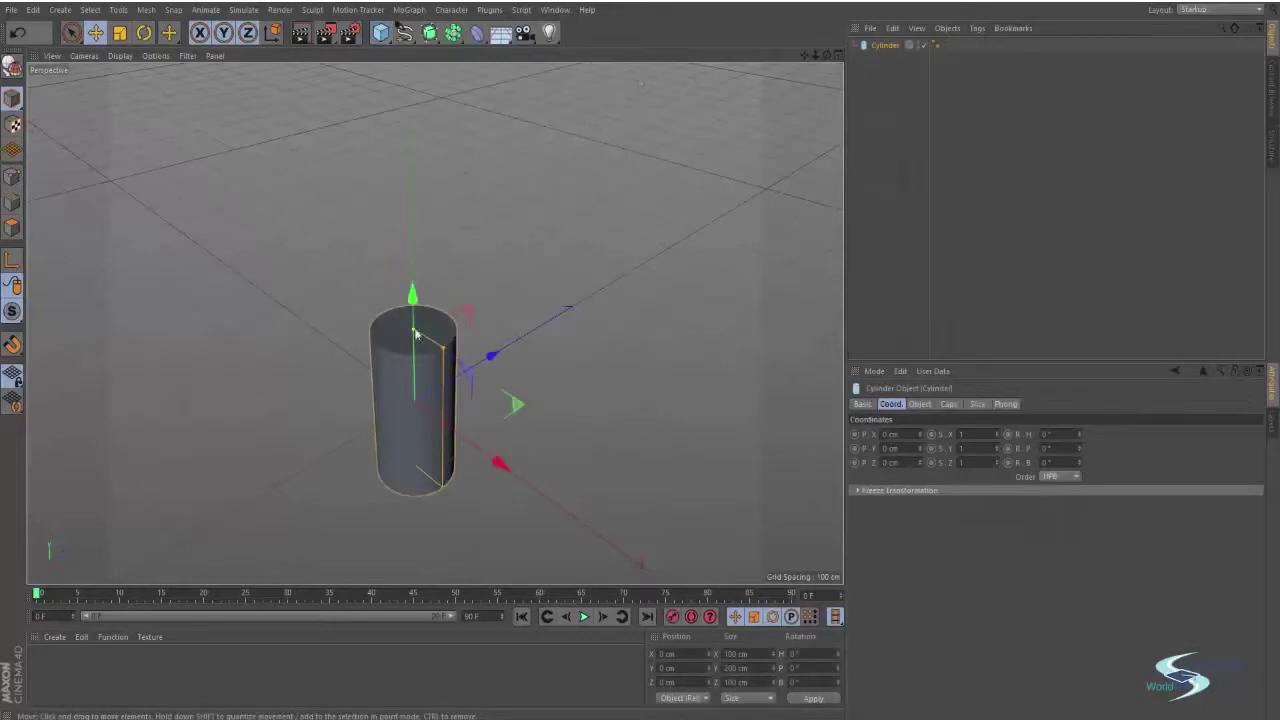
left_click_drag(416, 334, 504, 447)
middle_click_drag(529, 437, 571, 394, "alt")
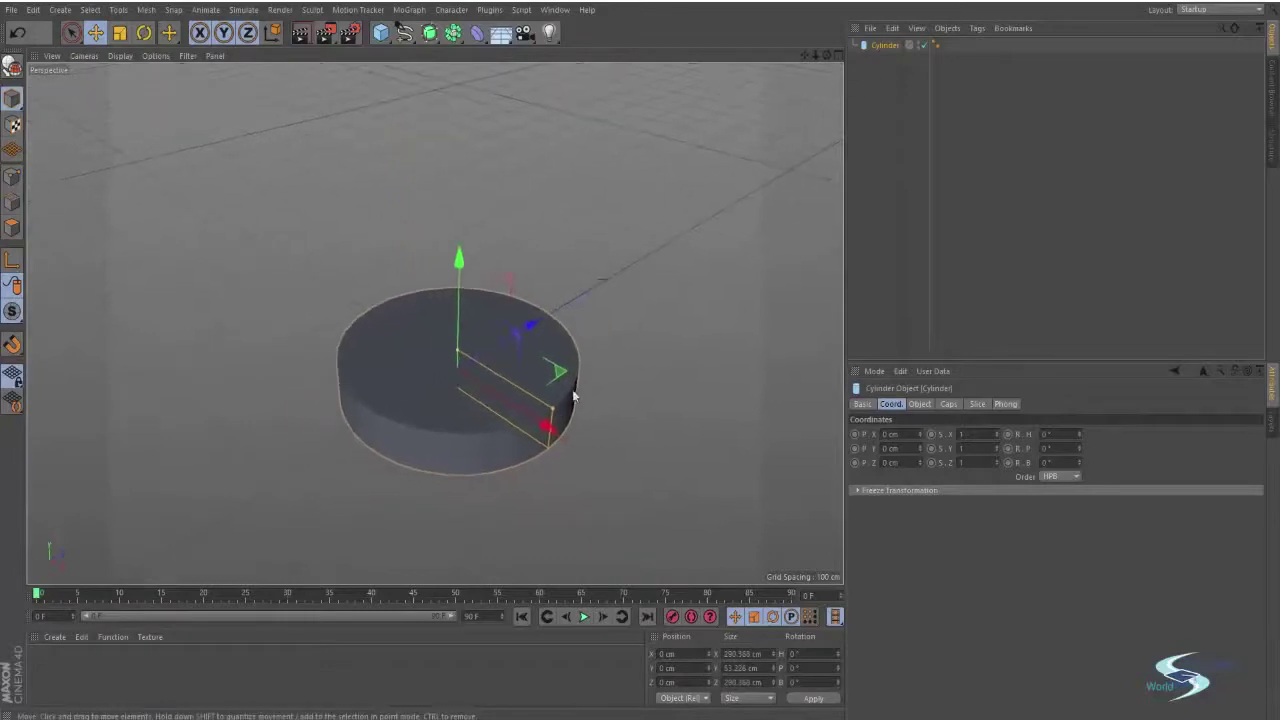
left_click_drag(518, 410, 559, 377, "alt")
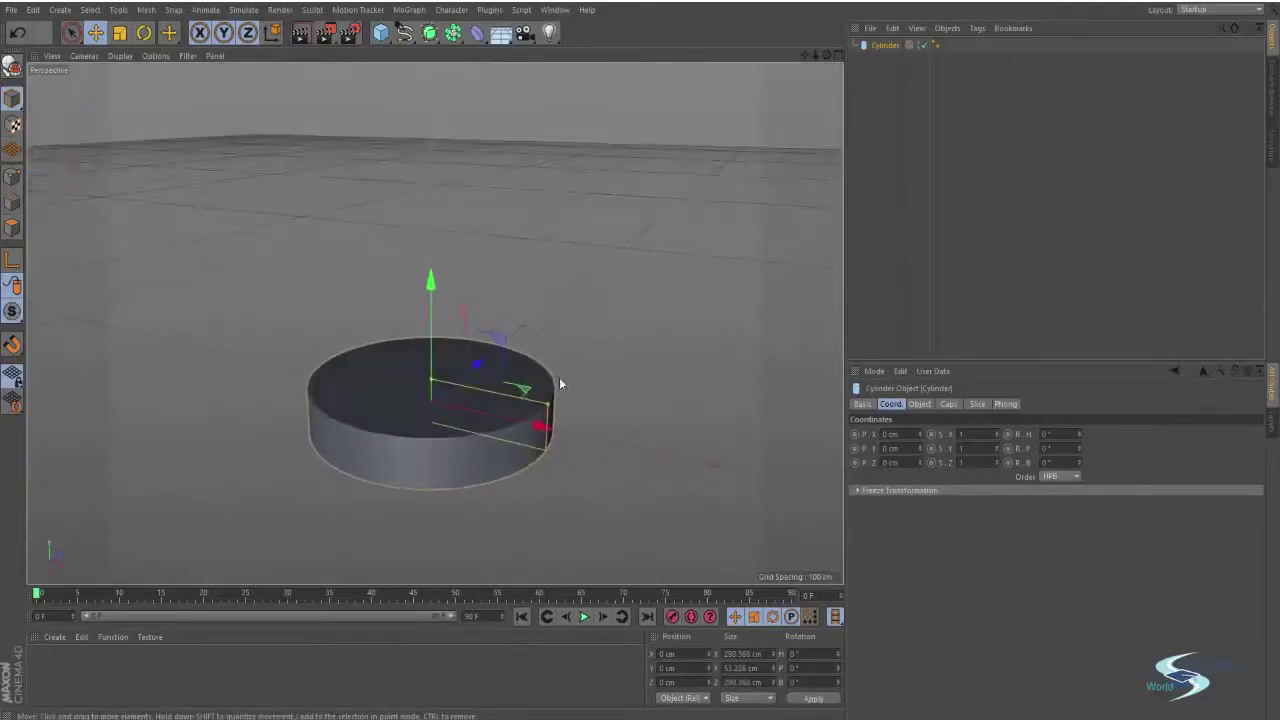
double_click(887, 46)
key("Return")
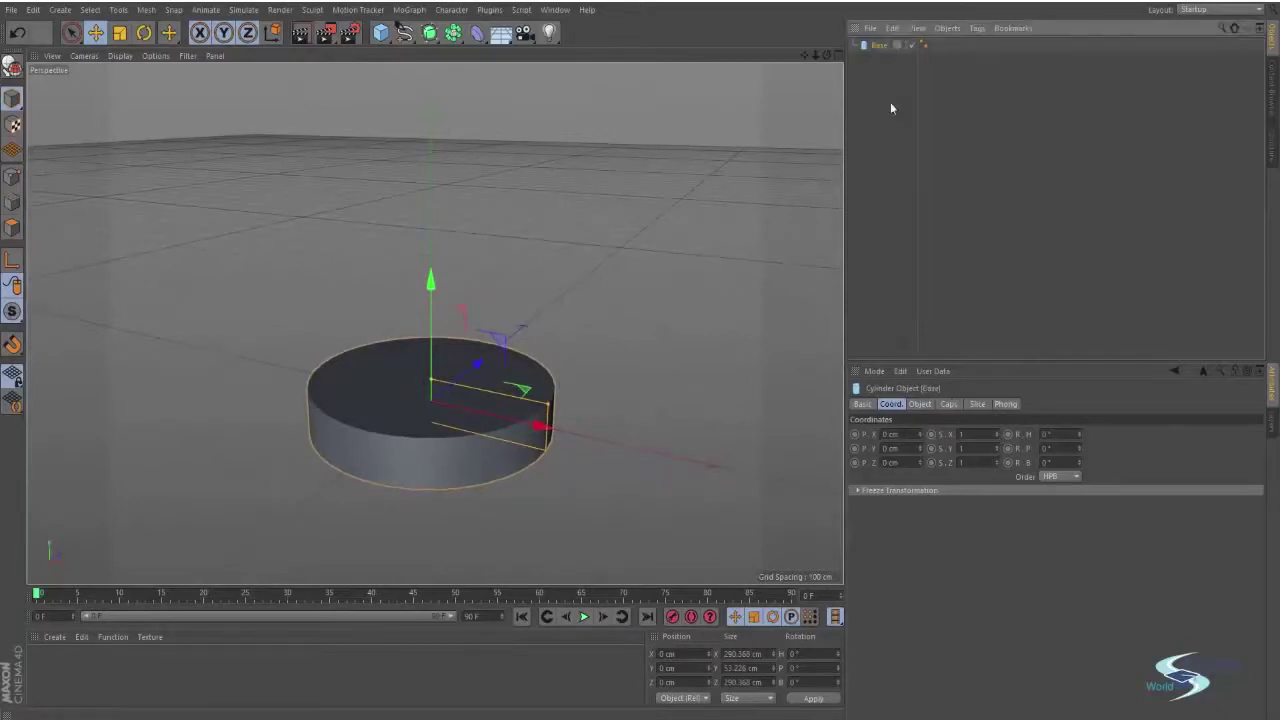
Add a cube at the disc's centre and reduce it to a small block about 22 cm in X, 73 cm in Y and 103 cm in Z
left_click_drag(496, 348, 498, 376, "alt")
left_click(381, 33)
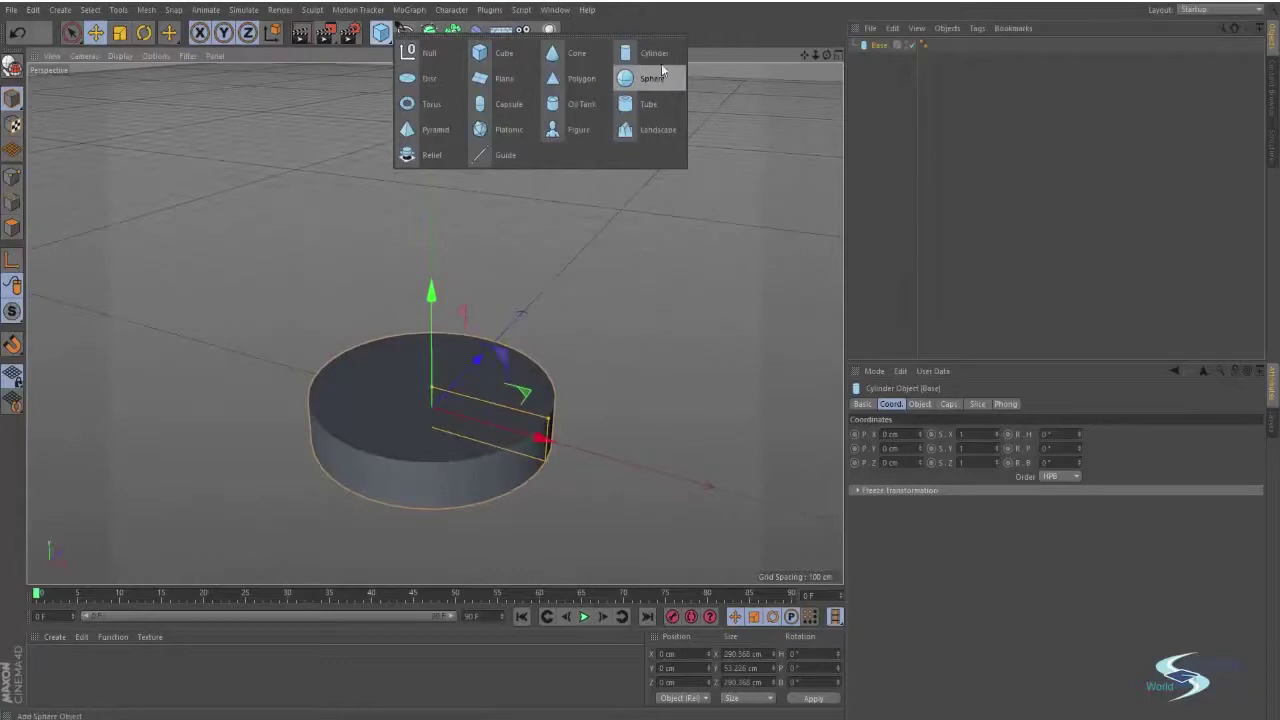
left_click(493, 52)
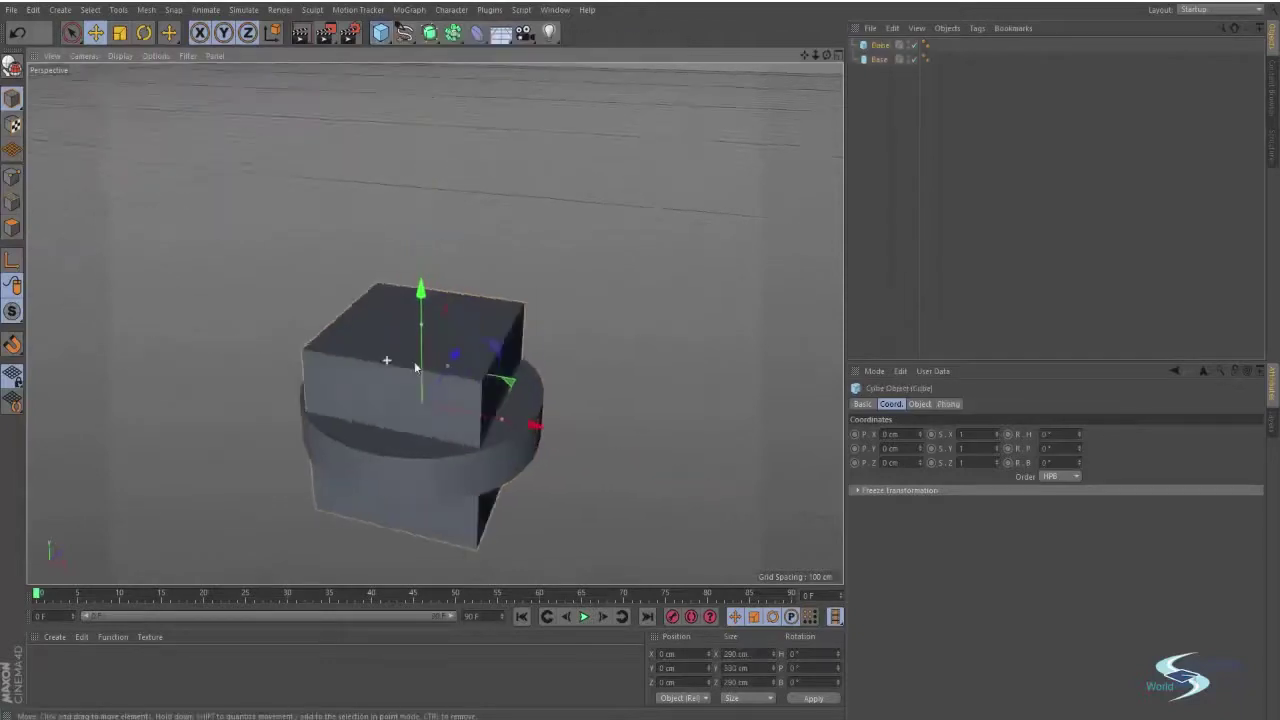
left_click_drag(486, 421, 420, 374)
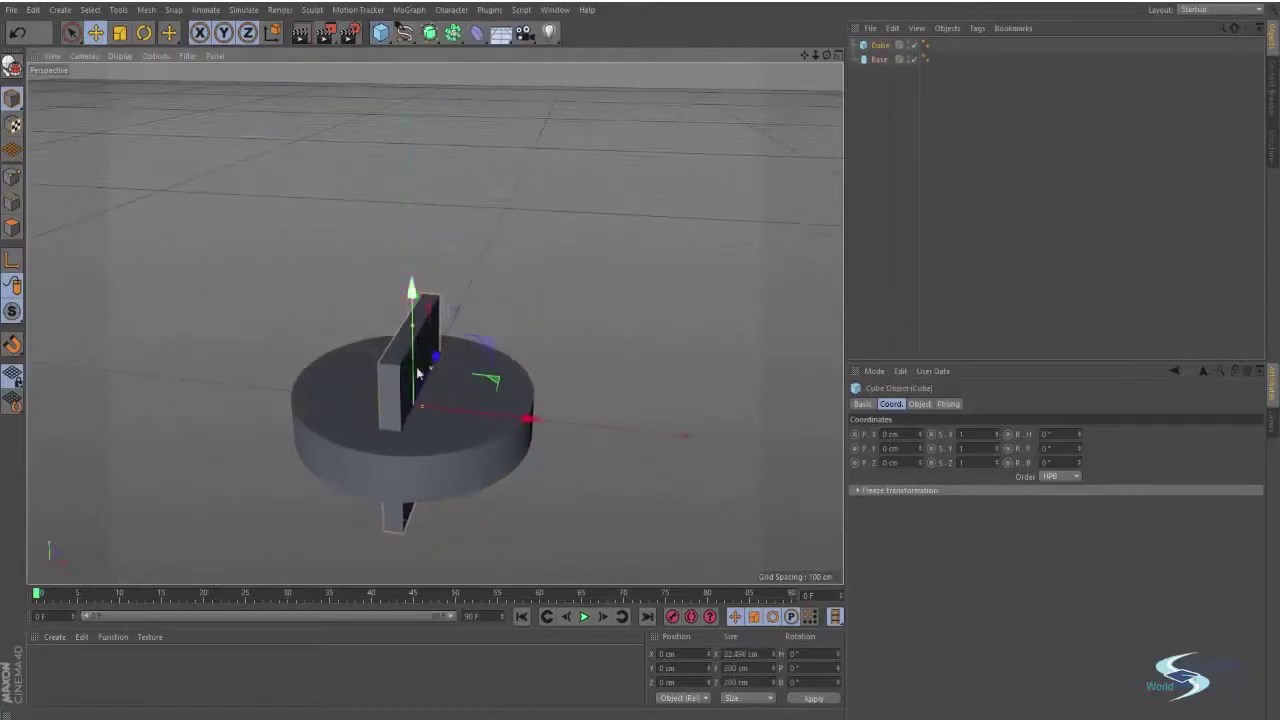
left_click_drag(412, 328, 347, 379)
left_click_drag(424, 358, 424, 381)
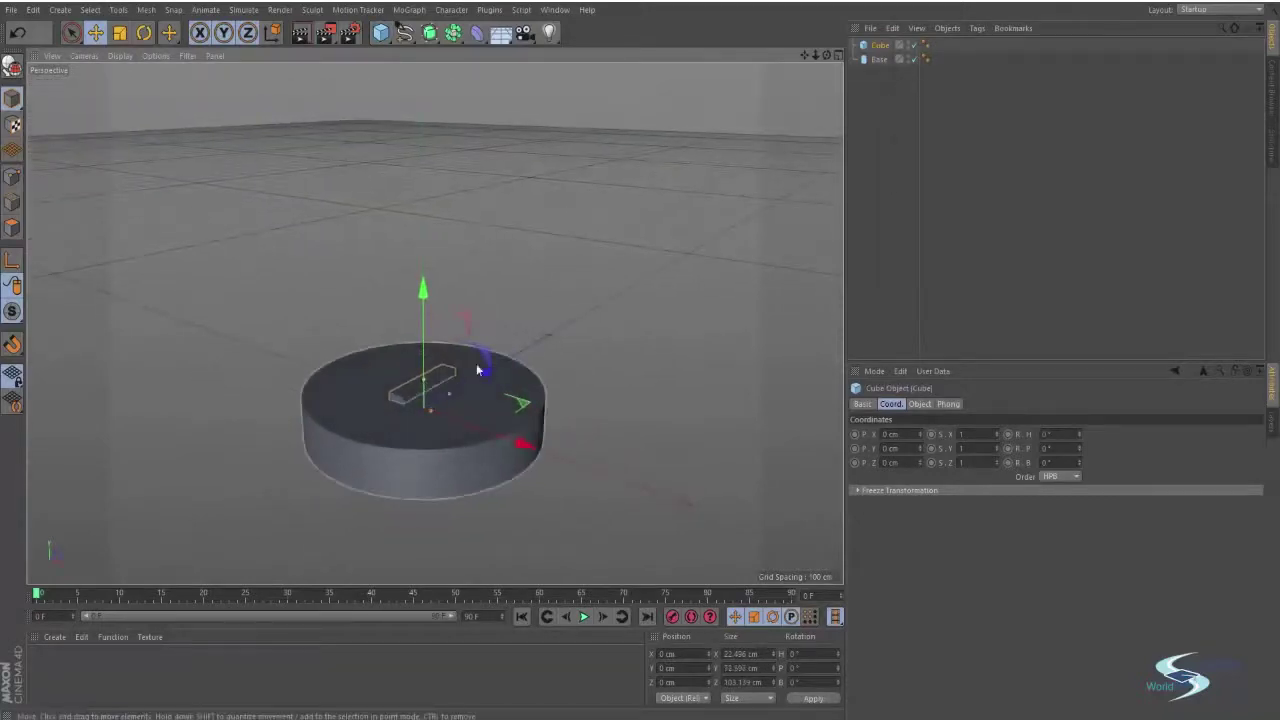
Raise the block onto the disc at about Y 60 cm and duplicate it, placing the two plates at X -30 cm and 30 cm
left_click_drag(424, 298, 556, 352)
key("ctrl+z")
left_click_drag(476, 349, 438, 432, "alt")
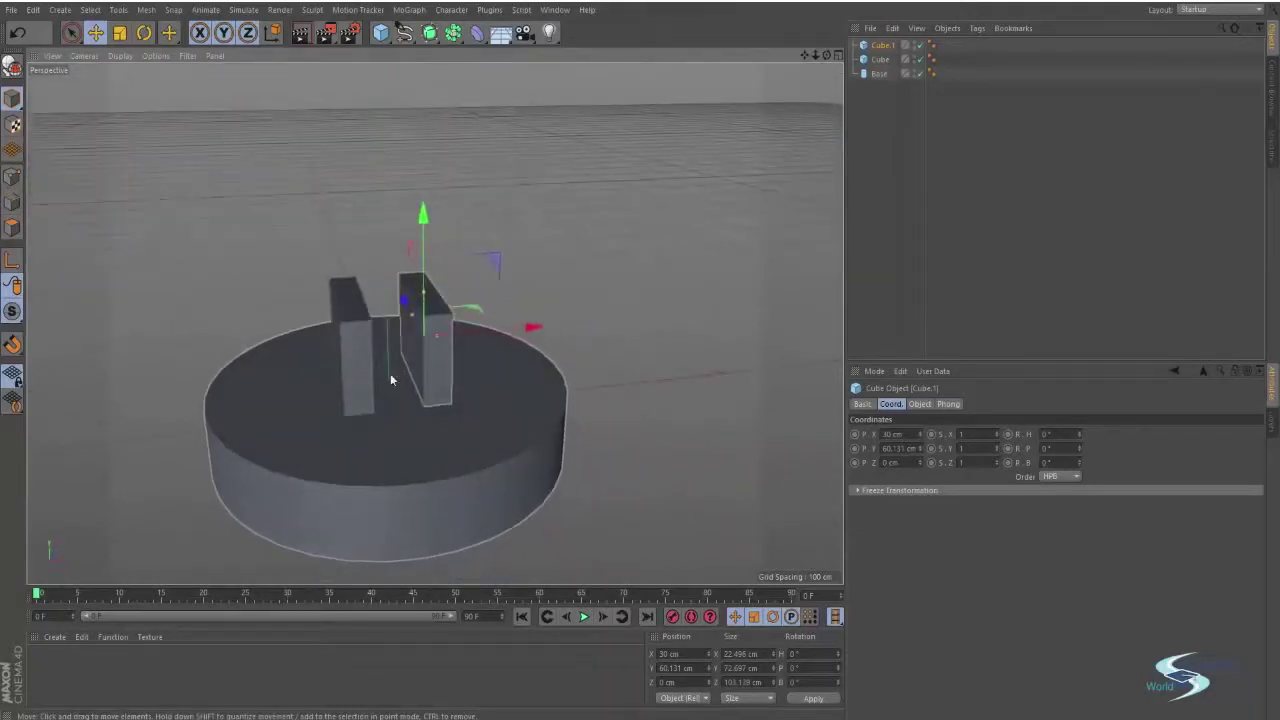
left_click_drag(391, 380, 500, 340, "alt")
Rename both upright plates as Base cube
left_click(880, 60)
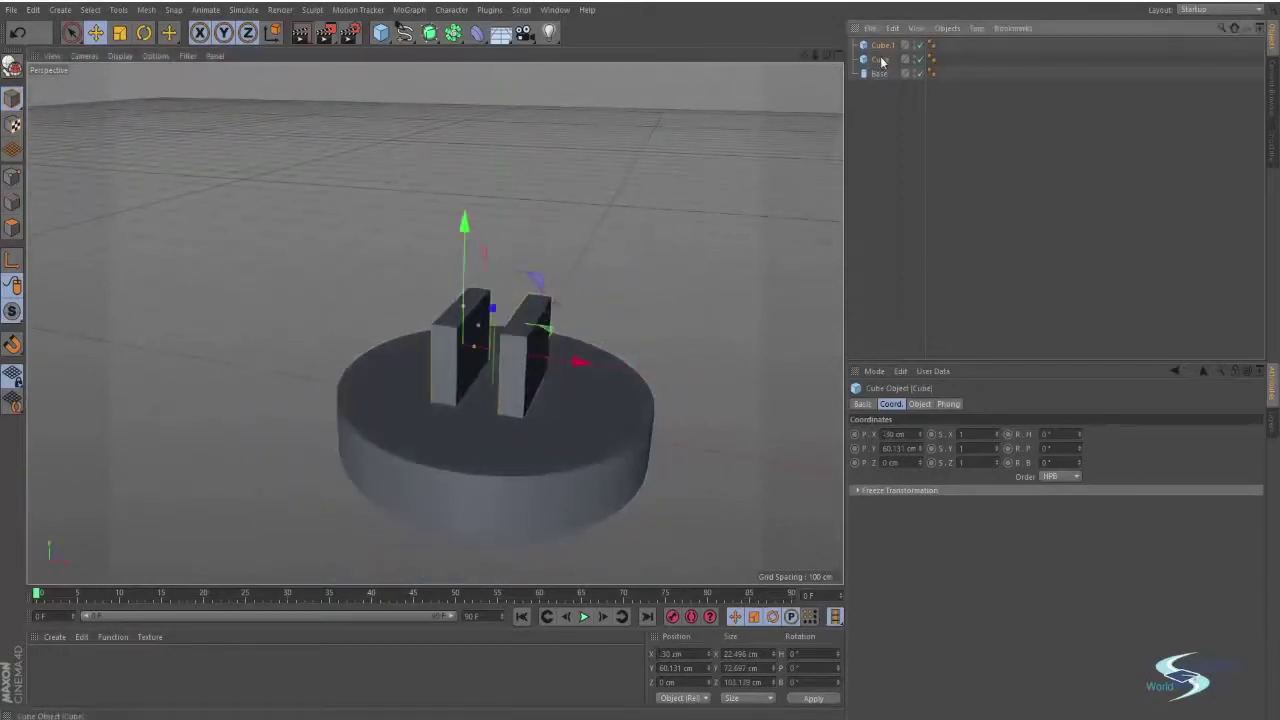
left_click(880, 46, "ctrl")
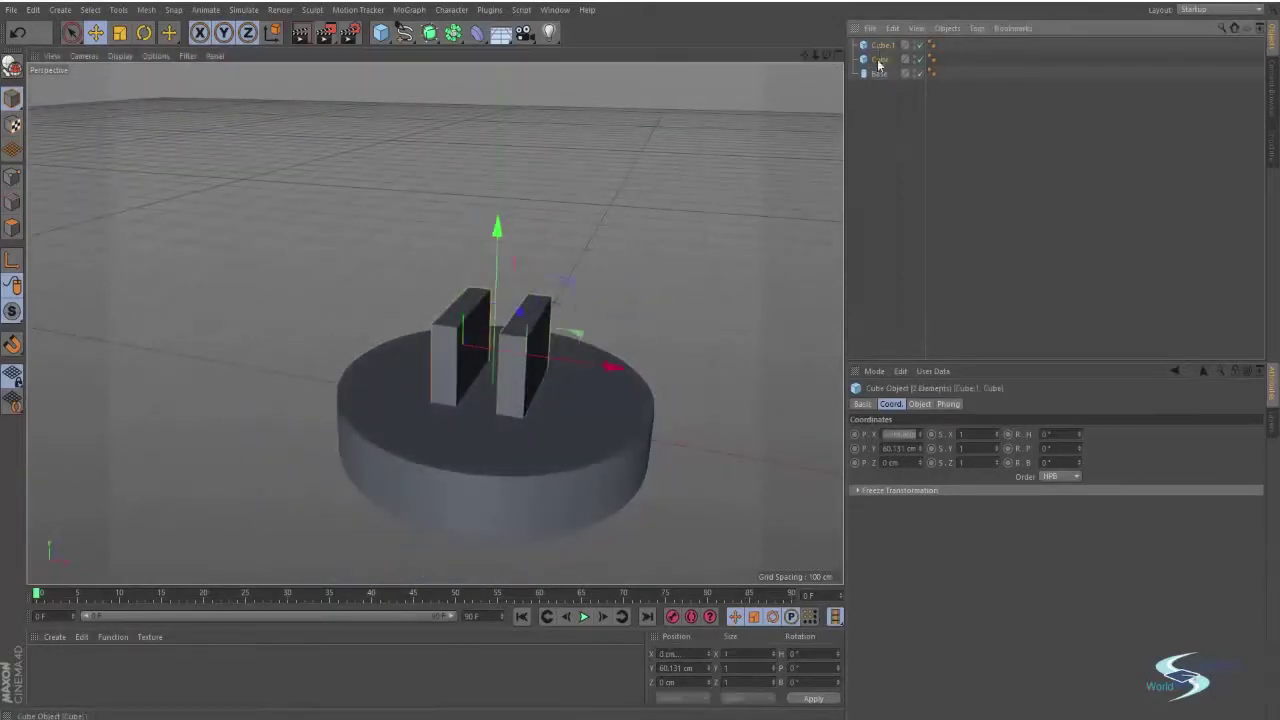
left_click(877, 60)
double_click(880, 60)
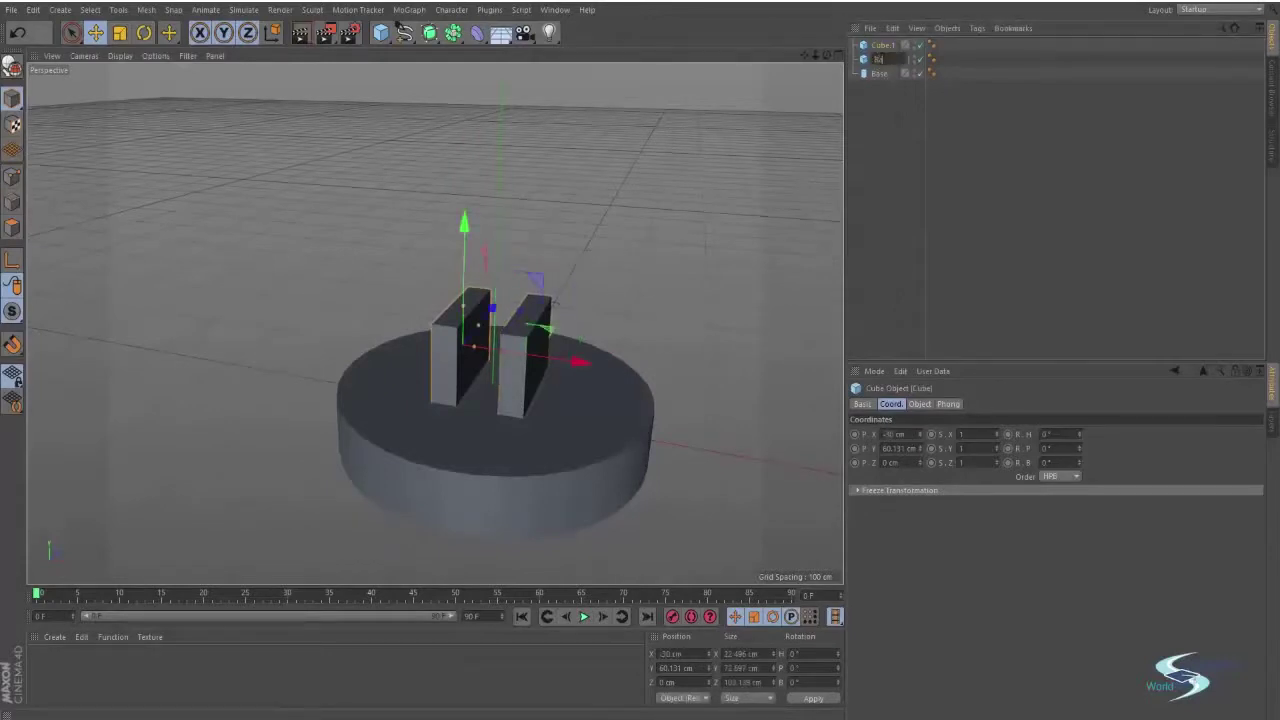
type("Base cube")
key("Return")
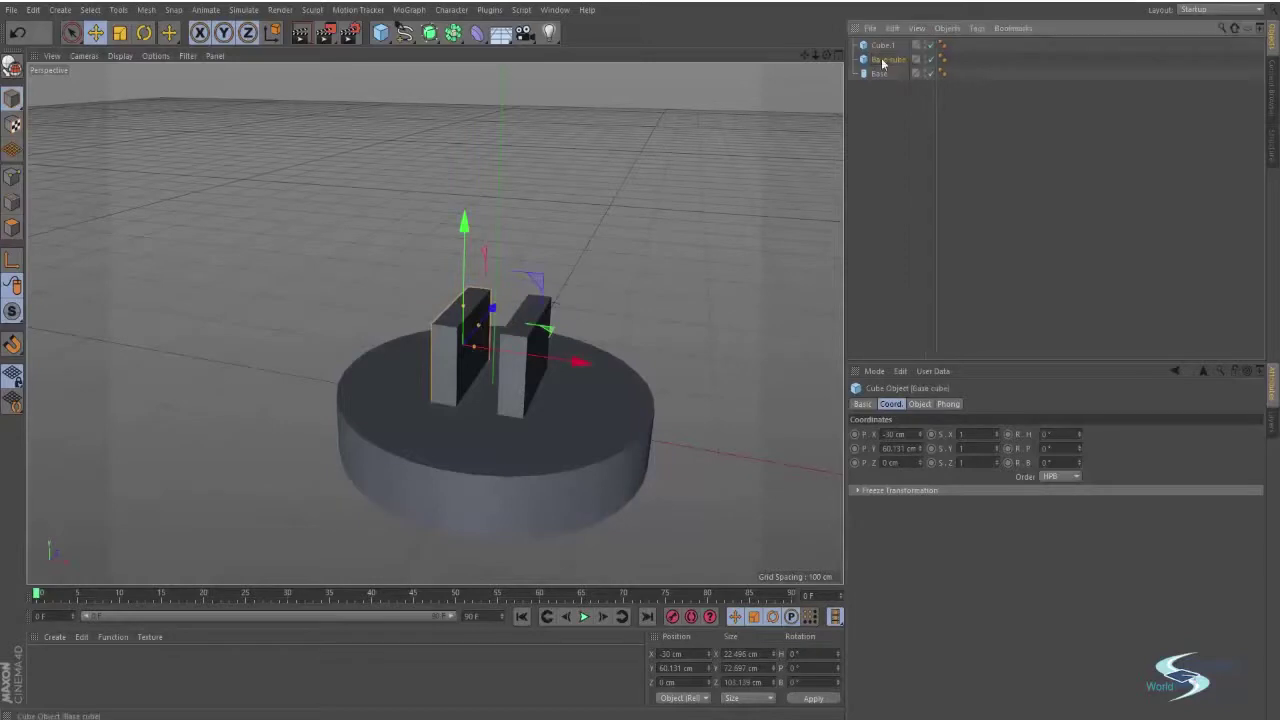
left_click(883, 46)
double_click(883, 46)
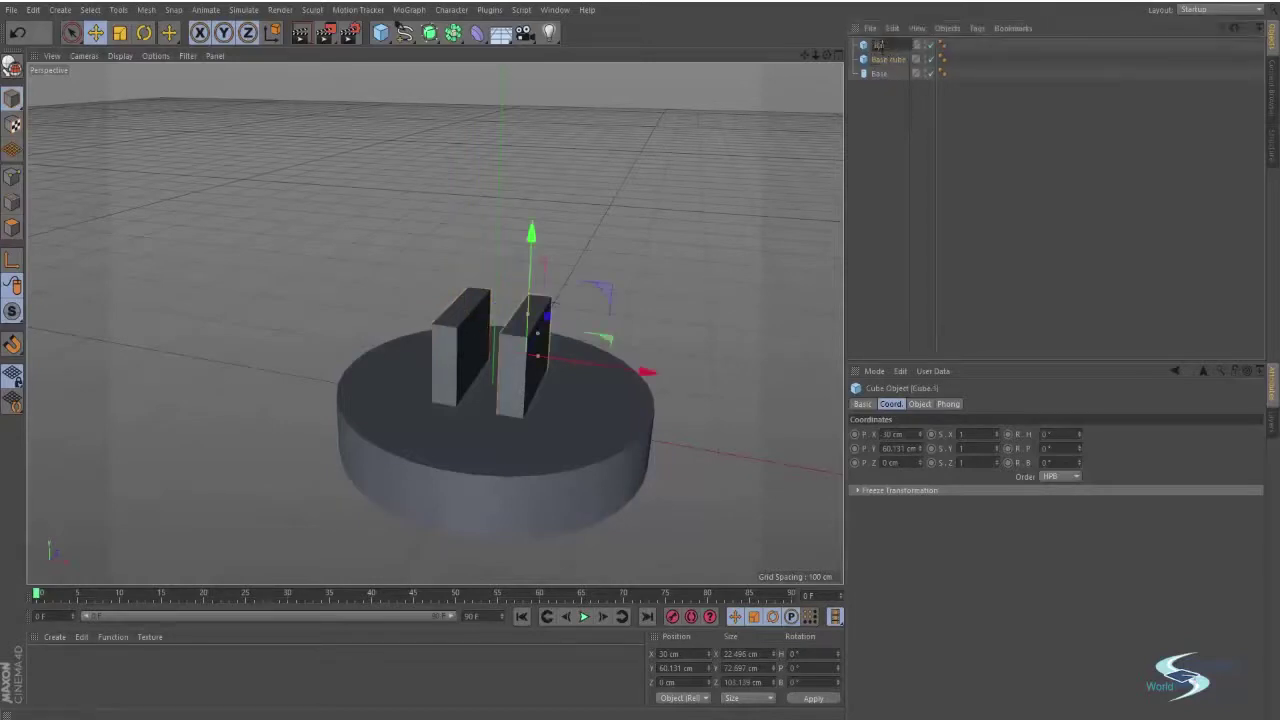
type("Base cube")
key("Return")
Nest both Base cube objects under the Base object
left_click(877, 60, "ctrl")
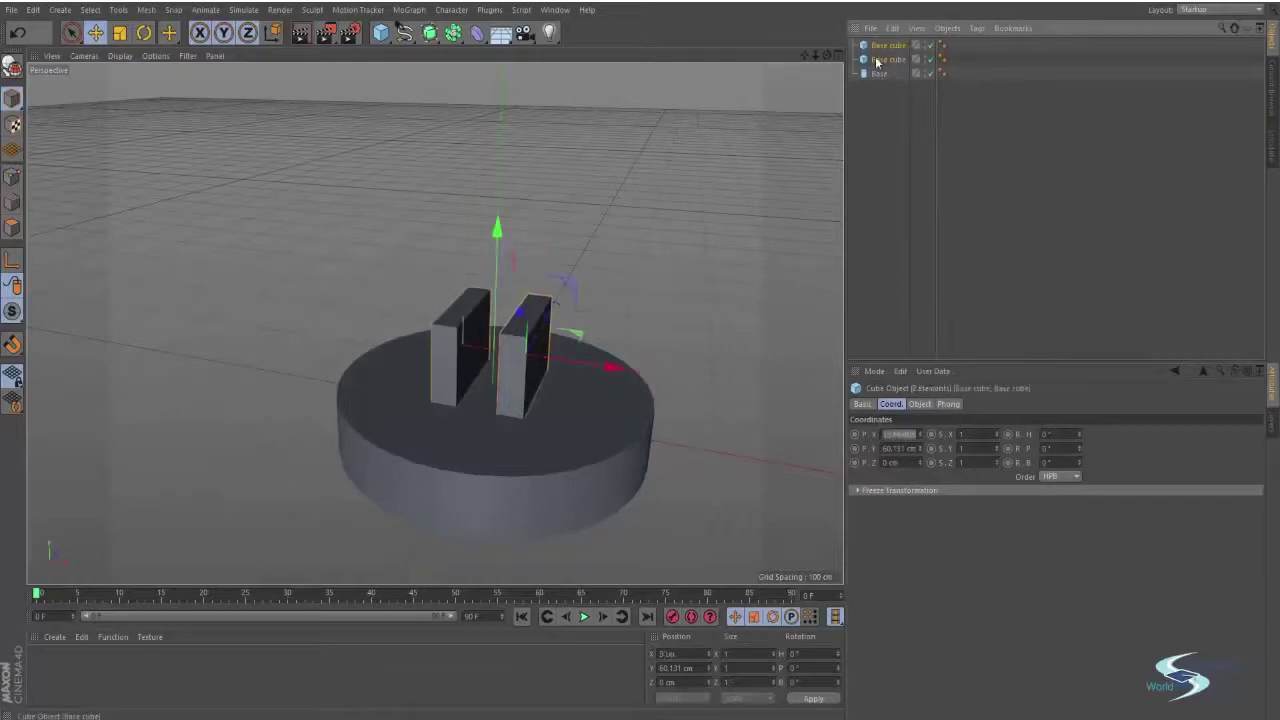
left_click_drag(884, 77, 880, 73)
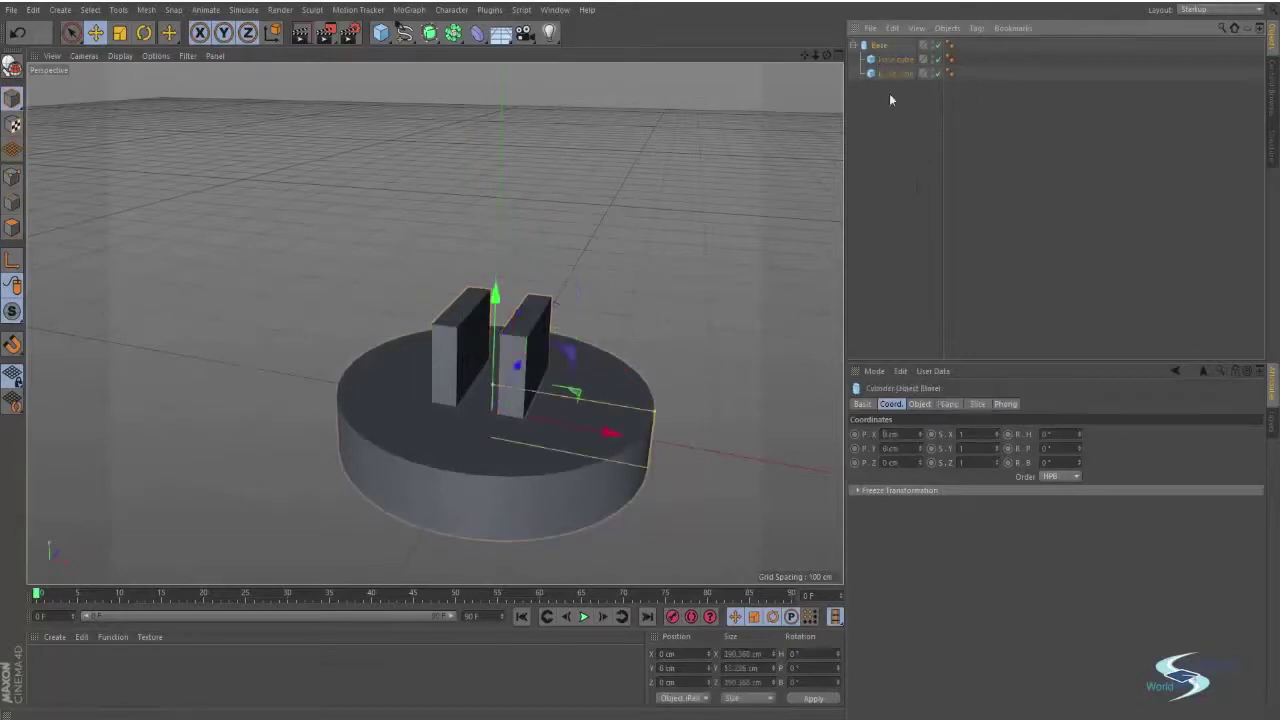
left_click(634, 283)
Try rotating the Base together with its nested plates, and undo the rotation
left_click(881, 47)
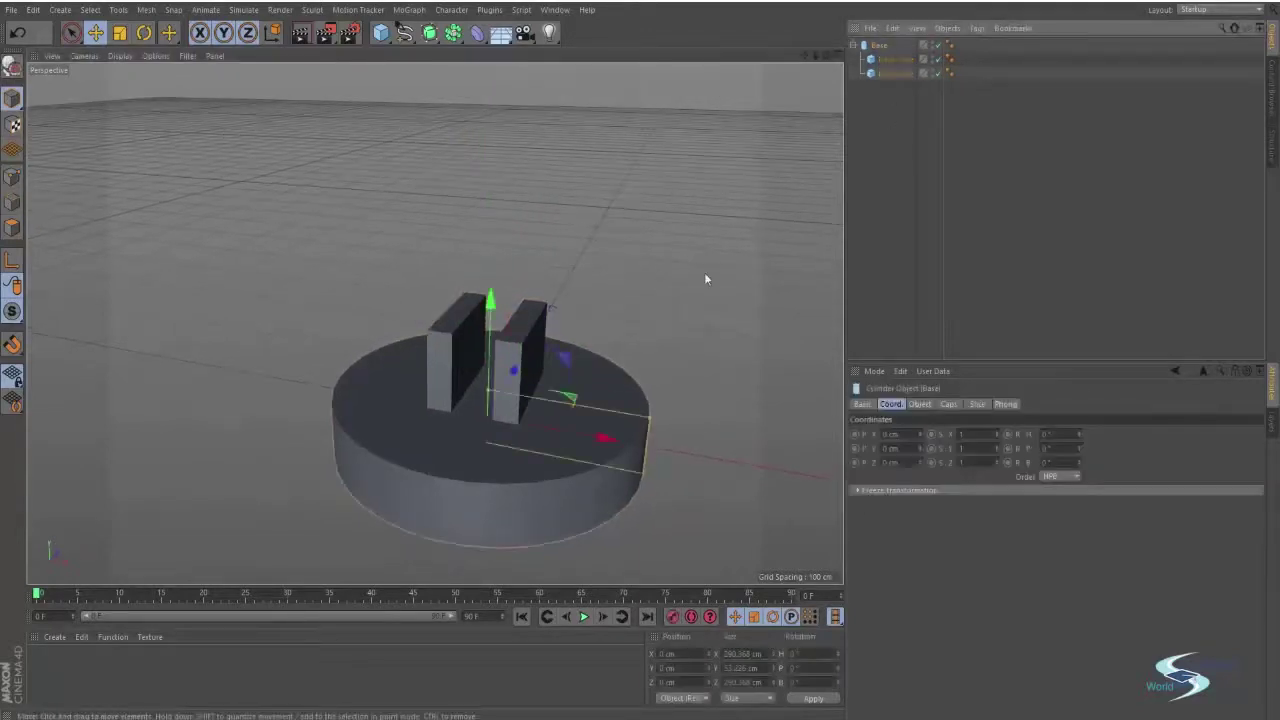
key("r")
mouse_move(553, 441)
left_mouse_down()
mouse_move(525, 457)
mouse_move(614, 434)
mouse_move(418, 435)
mouse_move(643, 449)
mouse_move(416, 440)
mouse_move(679, 441)
mouse_move(505, 440)
mouse_move(543, 432)
mouse_move(498, 457)
mouse_move(550, 441)
left_mouse_up()
key("ctrl+z")
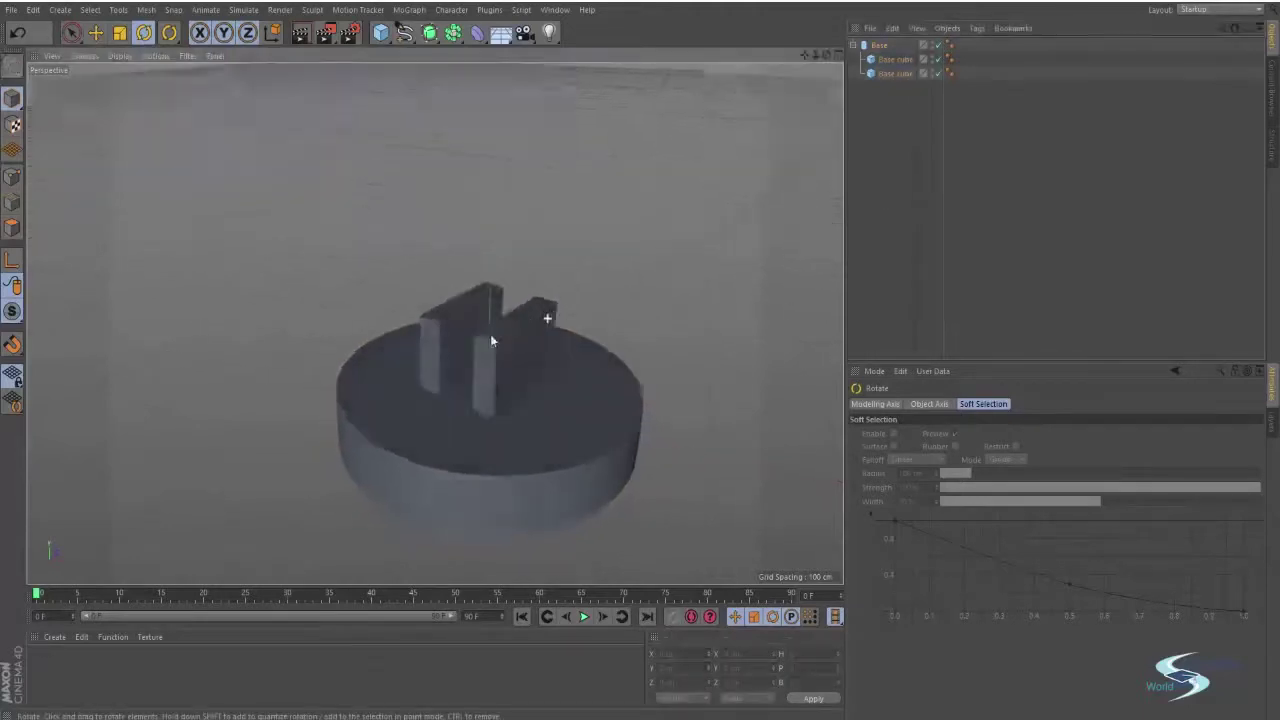
Add a cylinder and rotate it 90° in bank so it lies across the two plates
left_click_drag(490, 334, 518, 348, "alt")
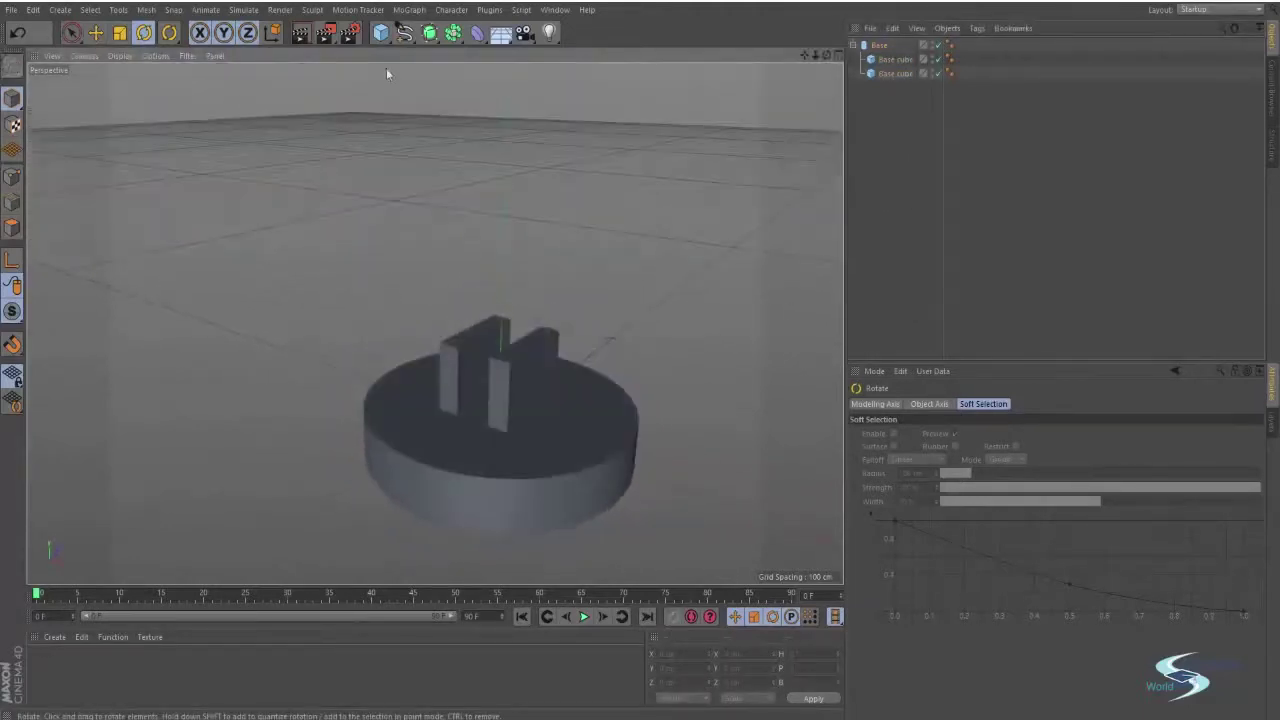
left_click(381, 32)
left_click(636, 55)
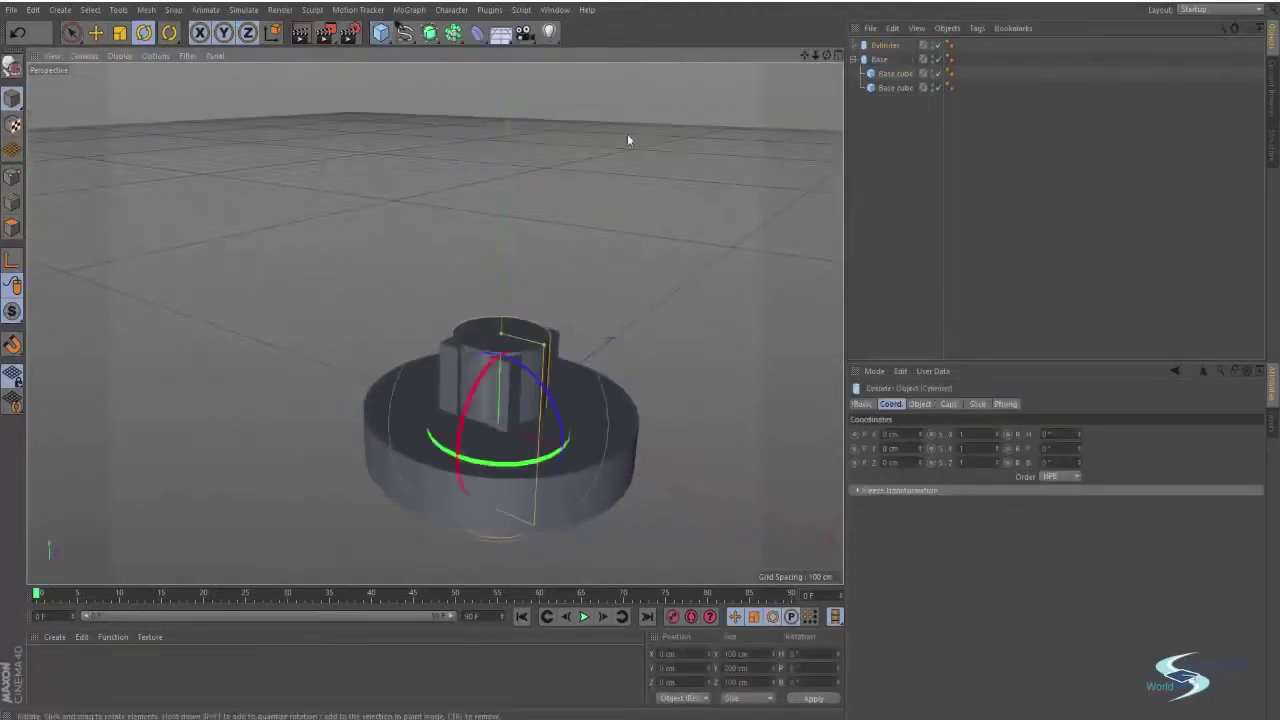
left_click_drag(533, 380, 566, 491)
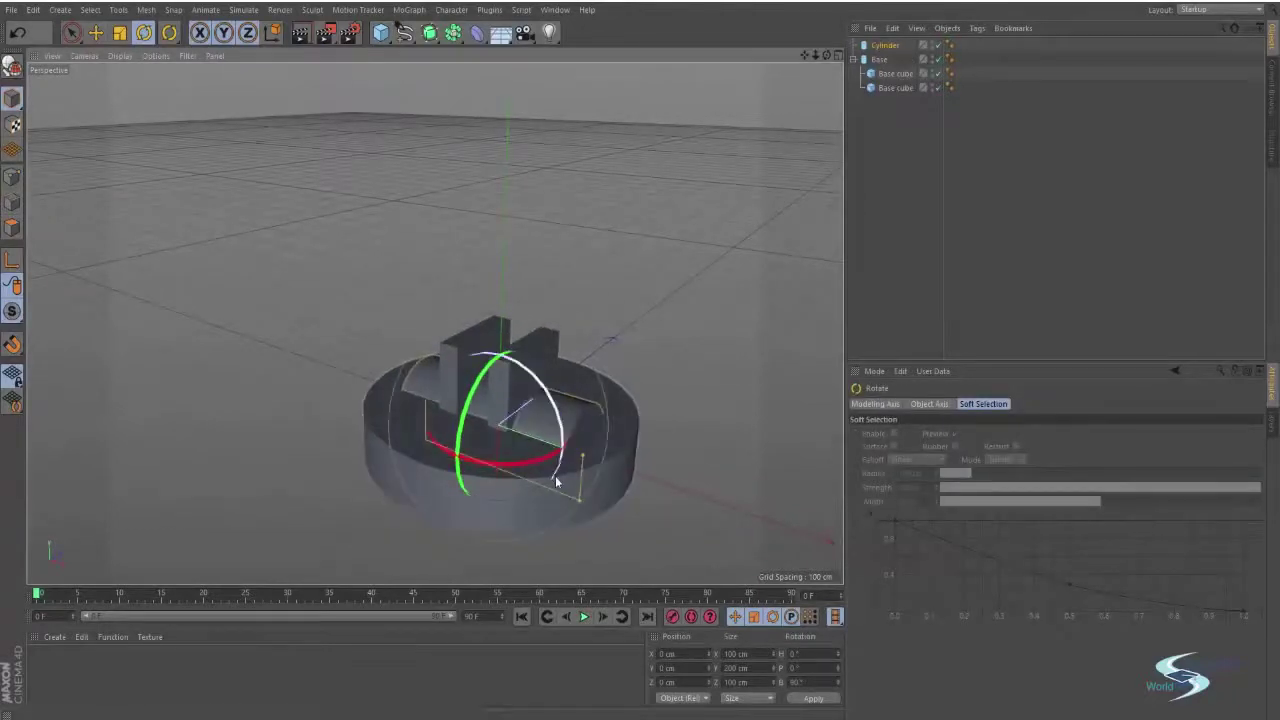
Raise the lying cylinder to about Y 68 cm and scale it into a pin about 17 cm thick spanning both plates
key("e")
left_click_drag(497, 523, 497, 468)
key("t")
left_click_drag(711, 335, 546, 342)
left_click_drag(616, 321, 671, 351)
key("e")
left_click(671, 351)
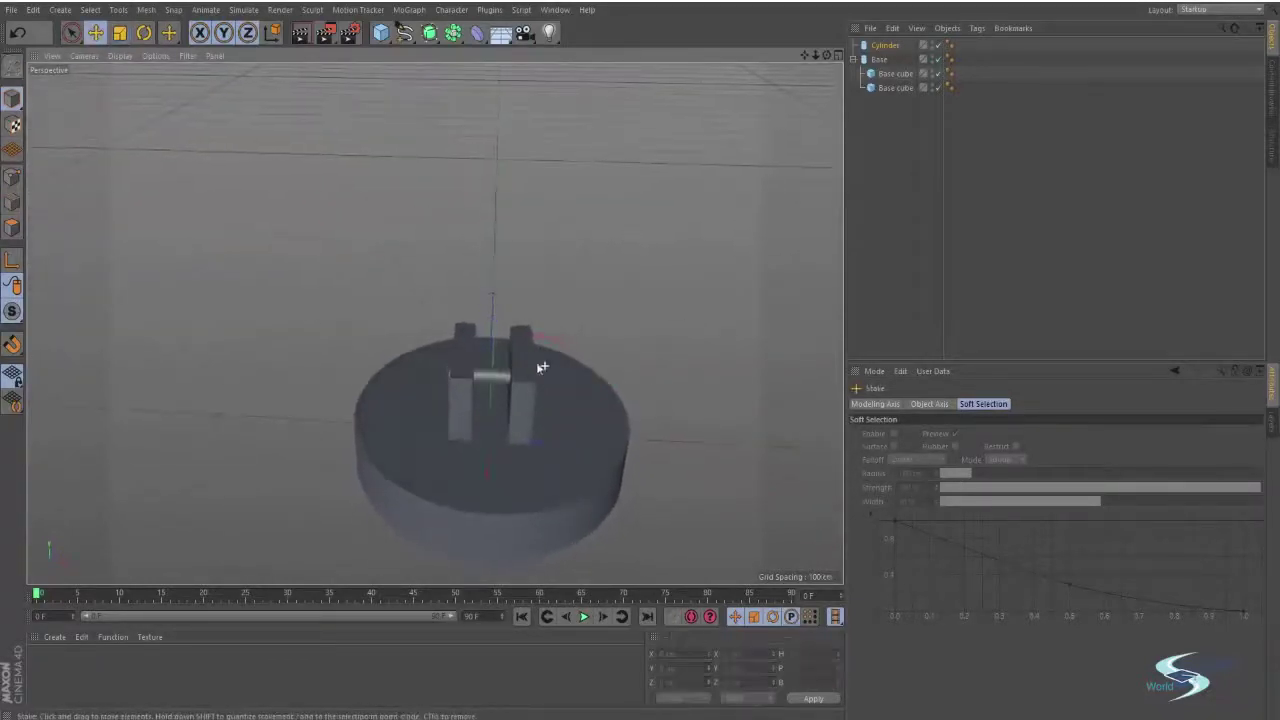
left_click_drag(540, 363, 490, 385, "alt")
Rename the pin cylinder as Base pivot and nest it under the Base object
left_click(876, 47)
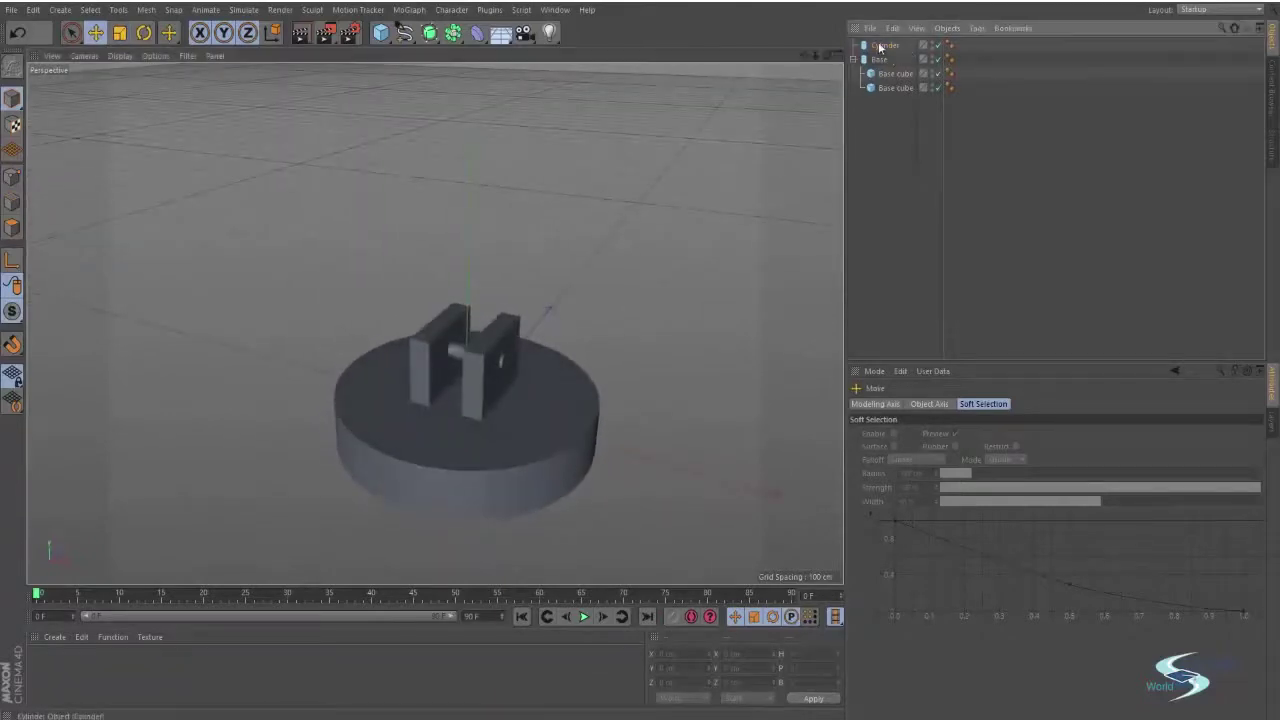
double_click(876, 47)
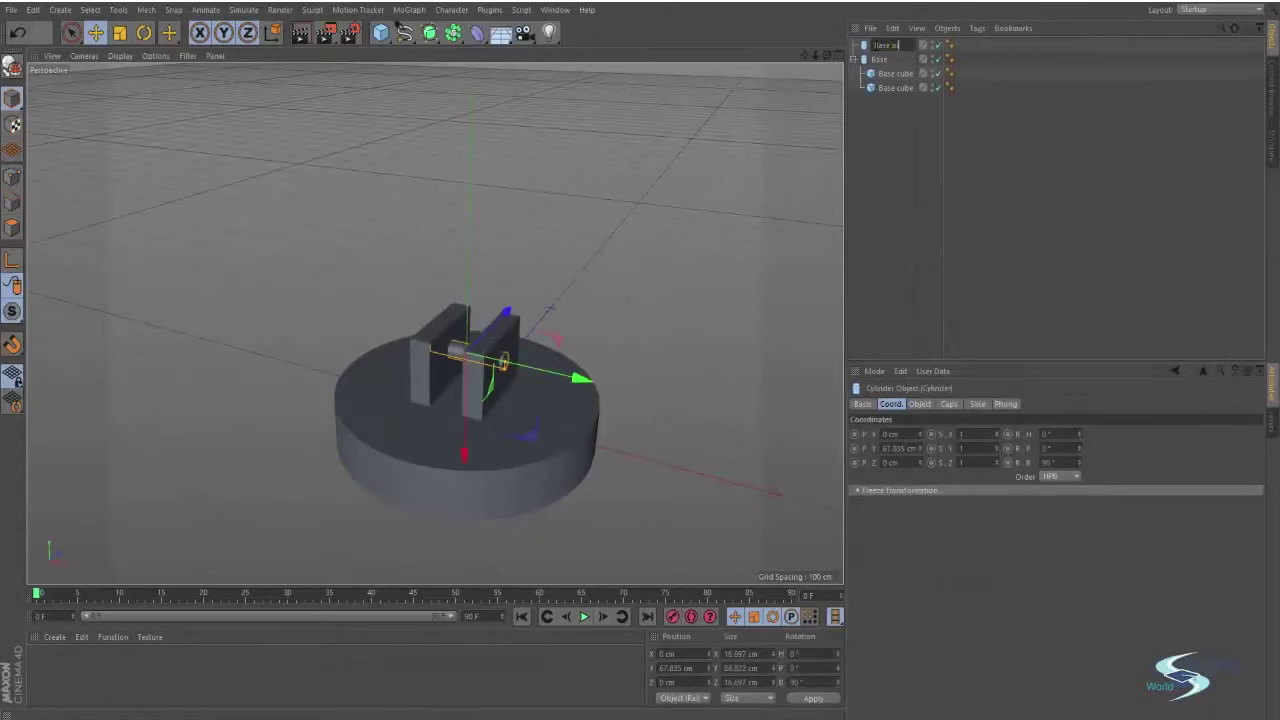
type("Base pivot")
key("Return")
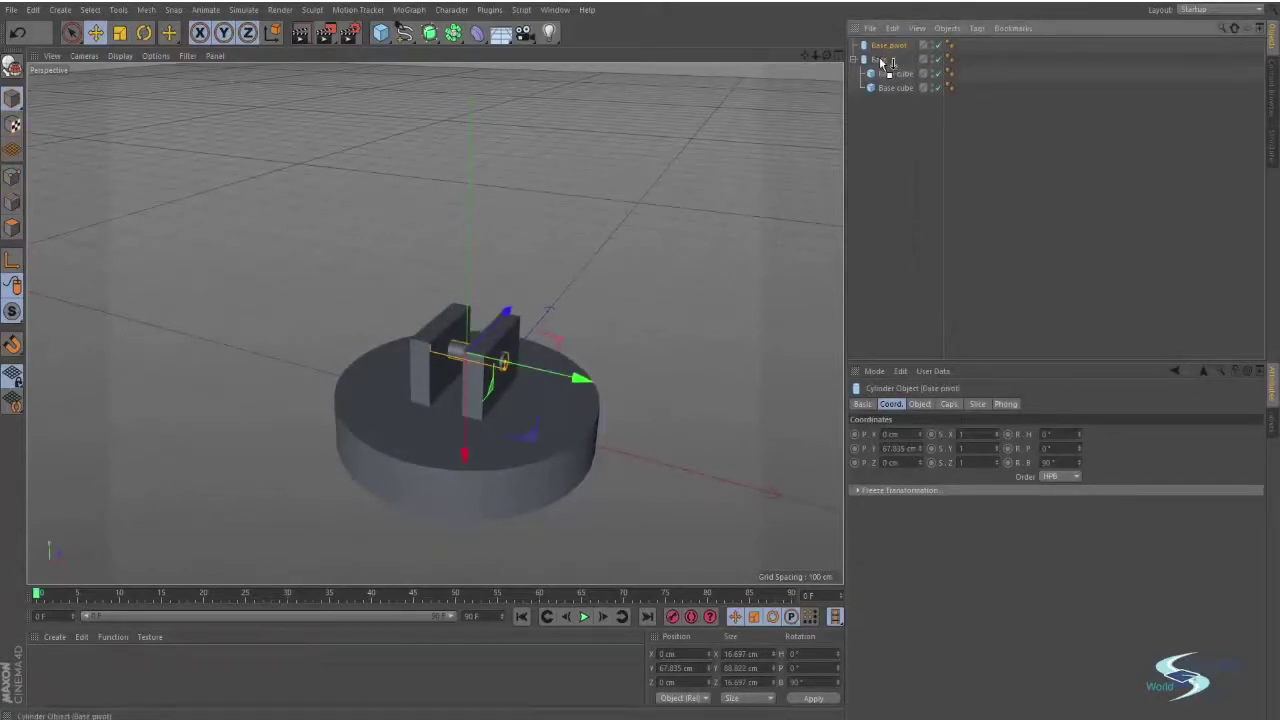
left_click_drag(882, 62, 884, 62)
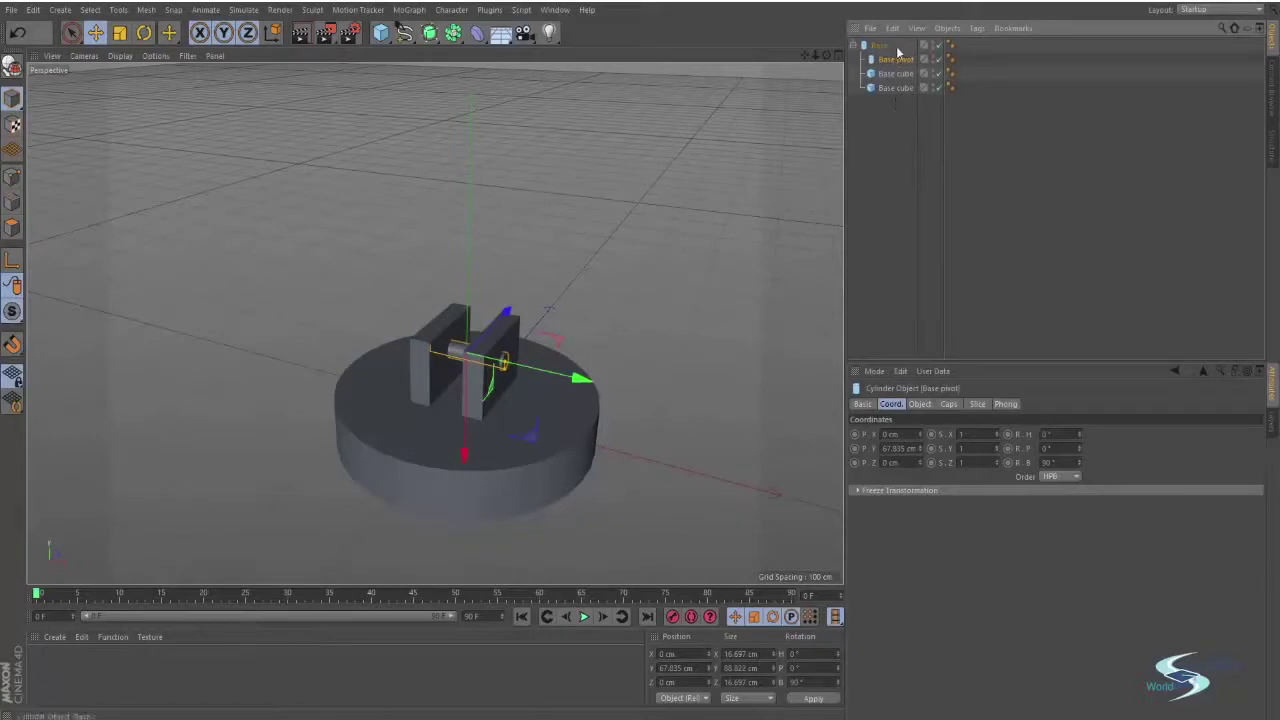
left_click(883, 149)
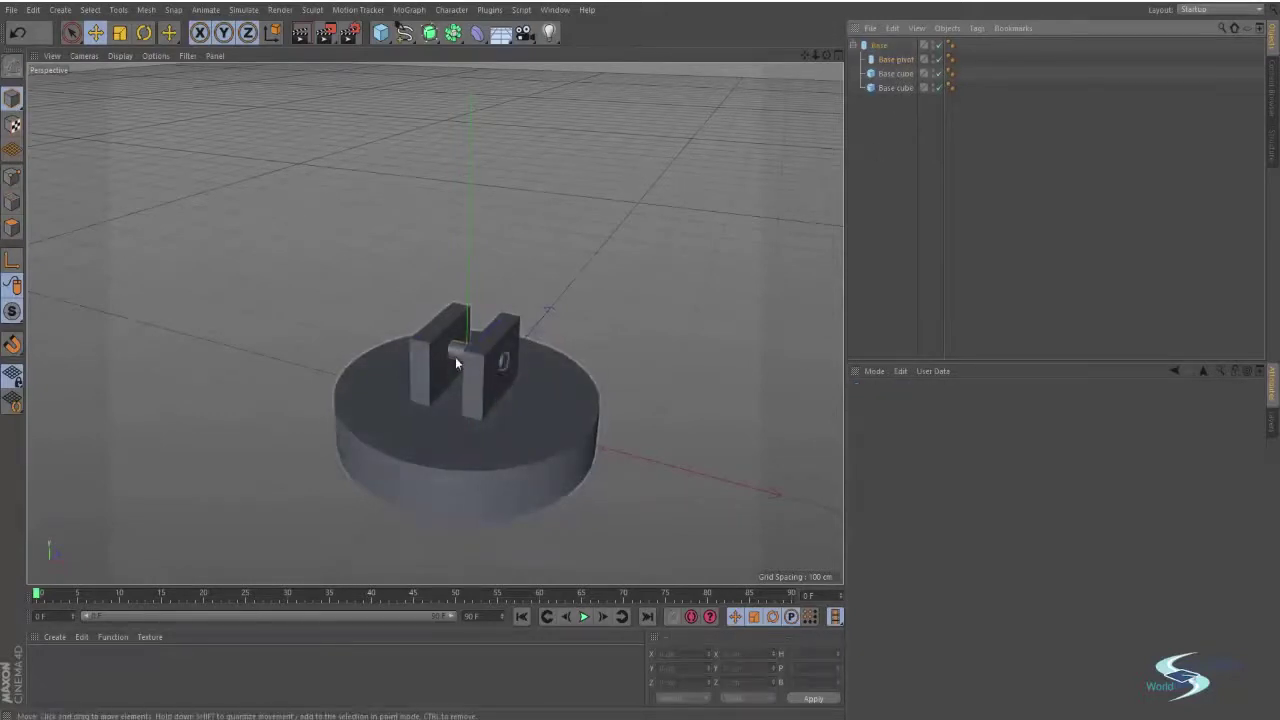
left_click(455, 358)
Try rotating the Base with its plates and pivot pin, and undo the rotation
left_click(879, 45)
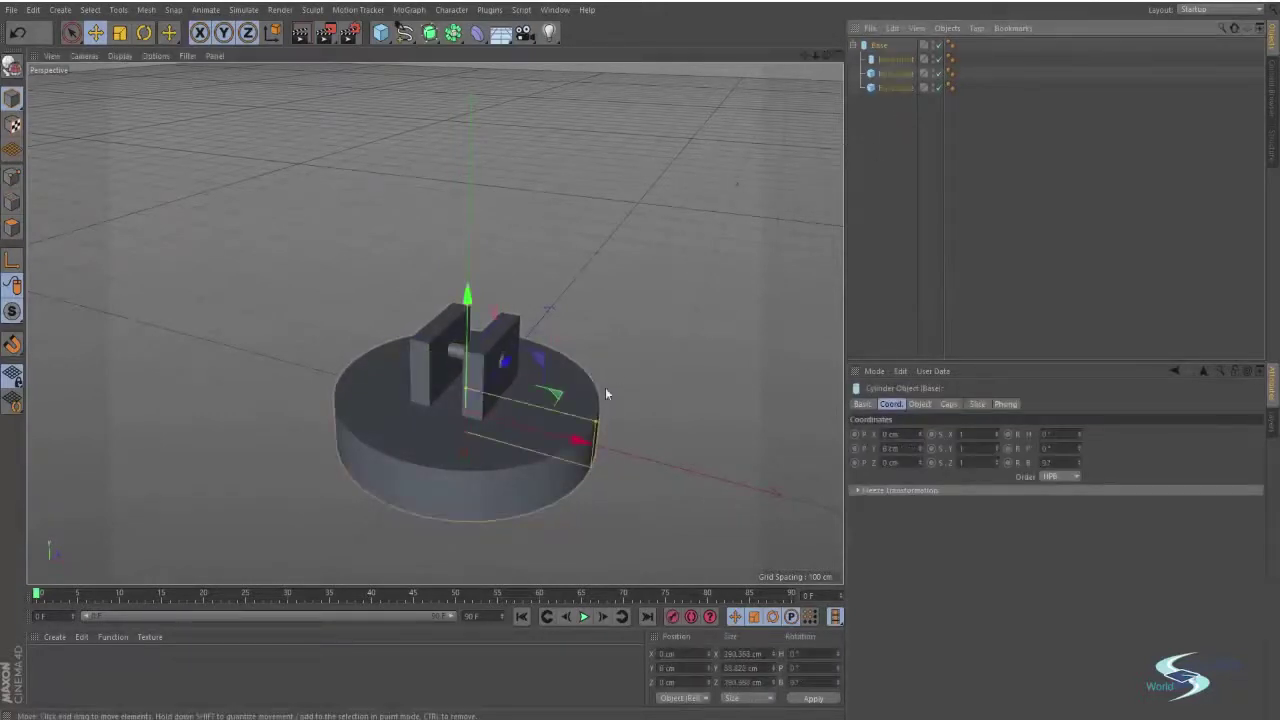
key("r")
left_click_drag(479, 452, 586, 430)
key("ctrl+z")
key("e")
left_click(684, 307)
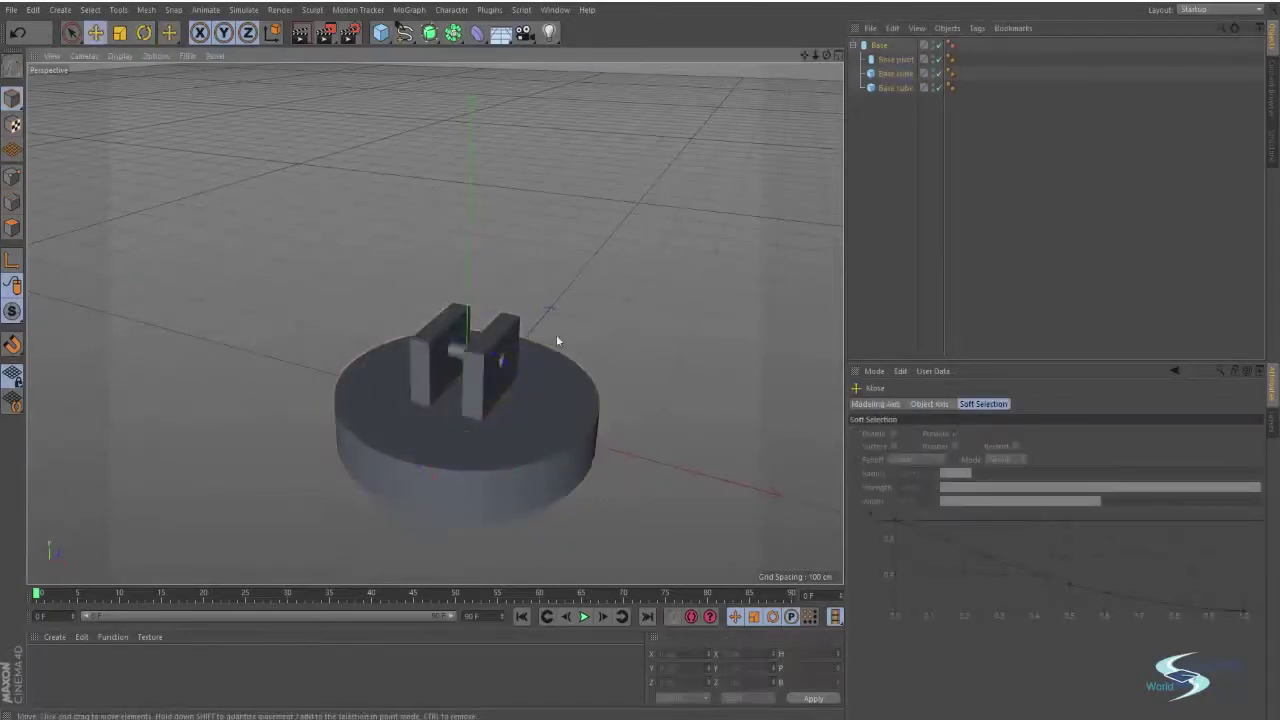
Turn the disc slightly with the Rotate tool to test whether the plates and pivot pin follow it
left_click_drag(485, 392, 455, 364, "alt")
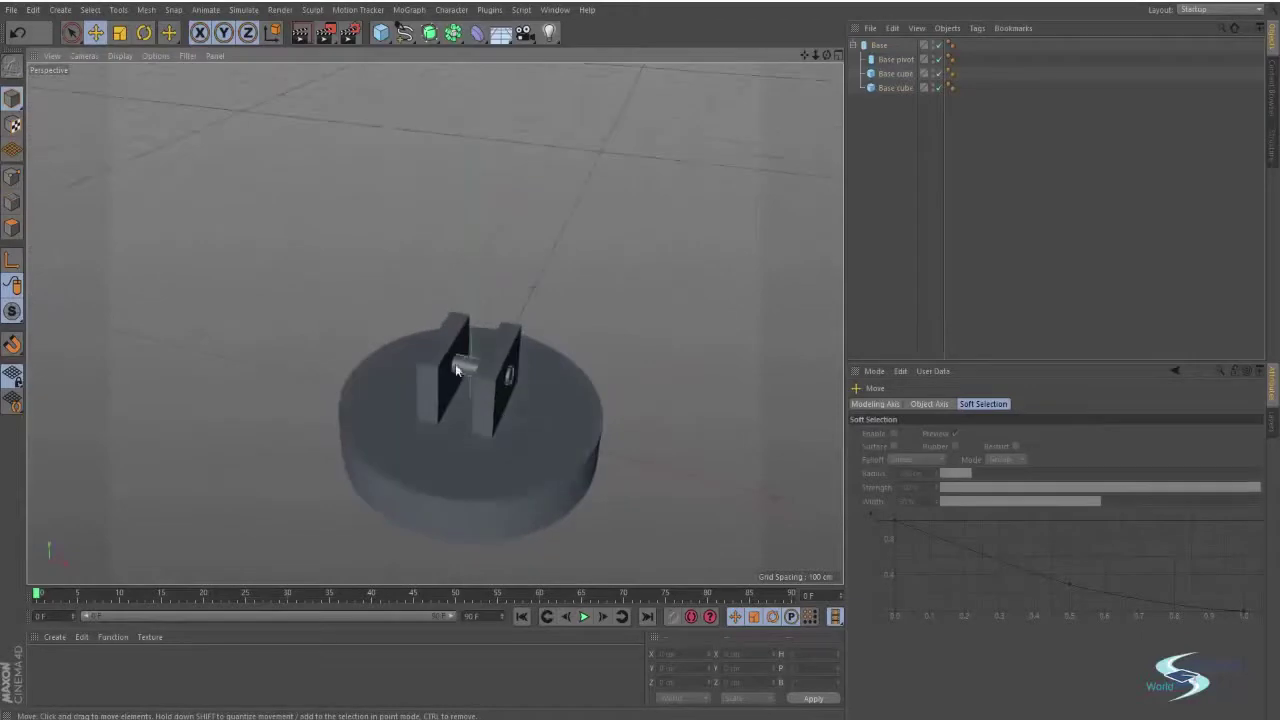
left_click(544, 433)
key("r")
mouse_move(497, 474)
left_mouse_down()
mouse_move(563, 452)
mouse_move(503, 466)
left_mouse_up()
key("e")
left_click(696, 331)
left_click_drag(696, 331, 547, 376, "alt")
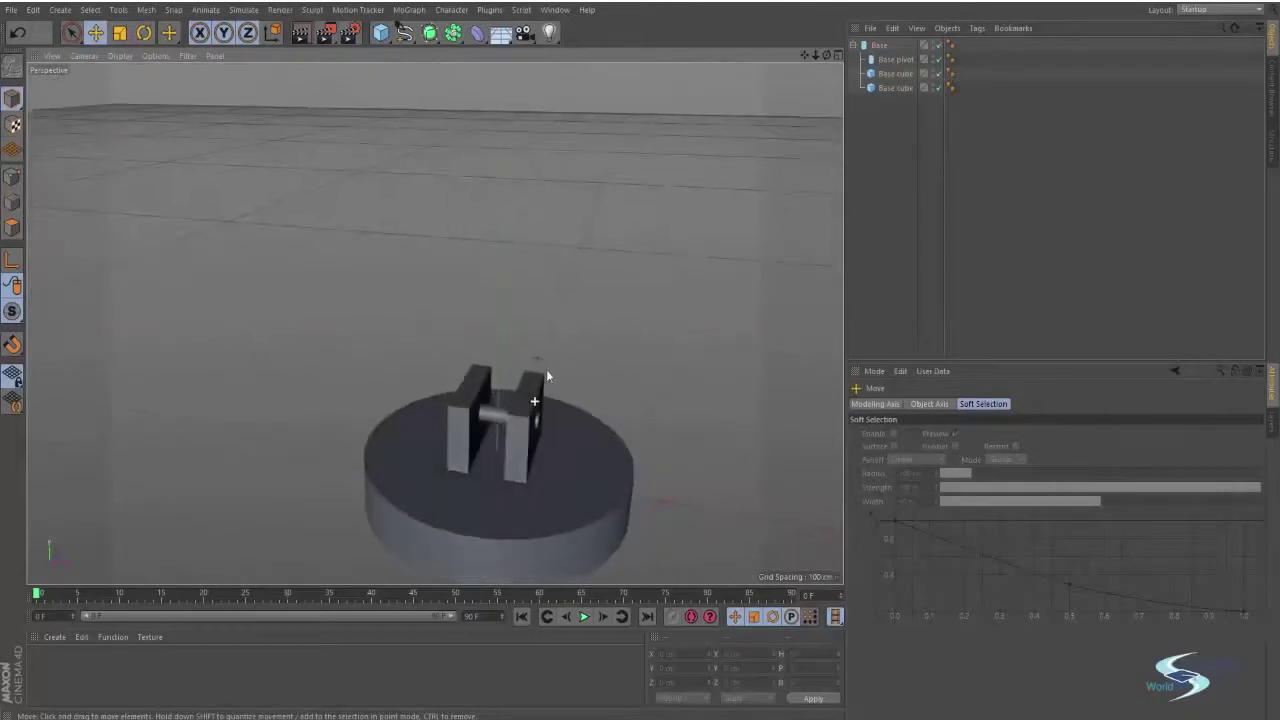
Add a cube and narrow it to about 11 cm thick and 49 cm deep so it fits between the bracket plates
left_click_drag(530, 421, 502, 169, "alt")
left_click(380, 32)
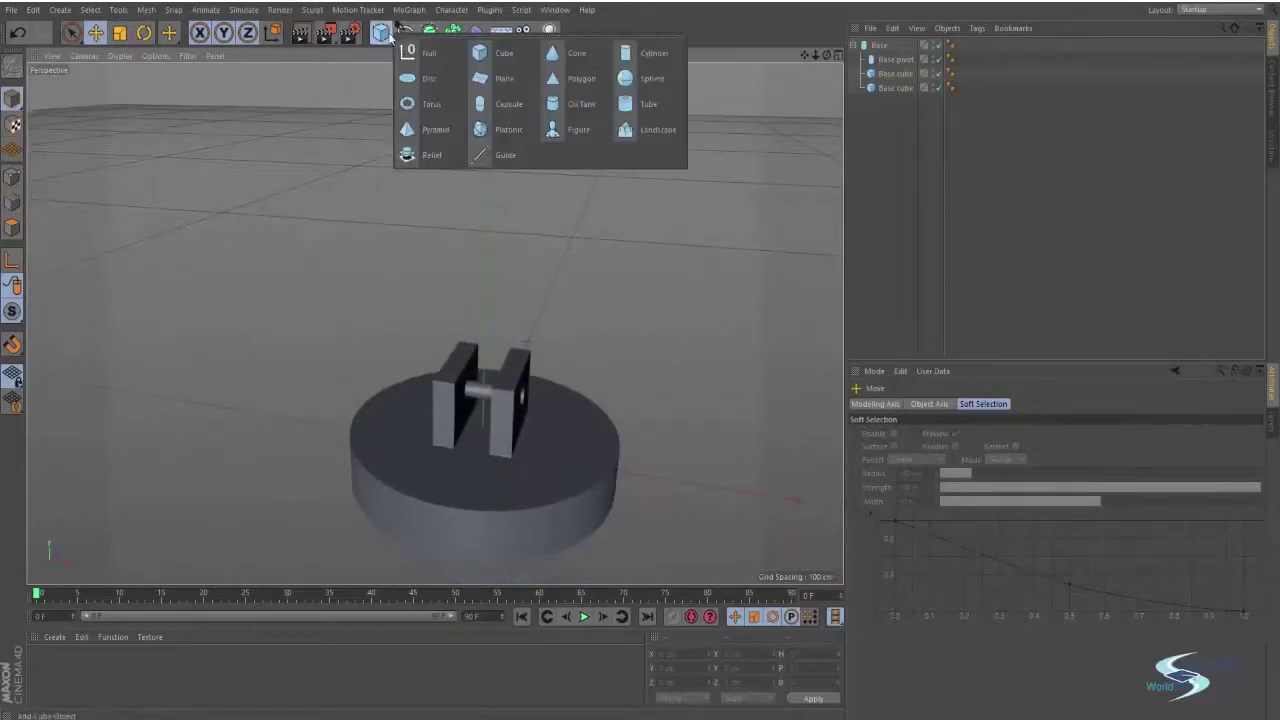
left_click(493, 56)
left_click_drag(548, 380, 523, 419, "alt")
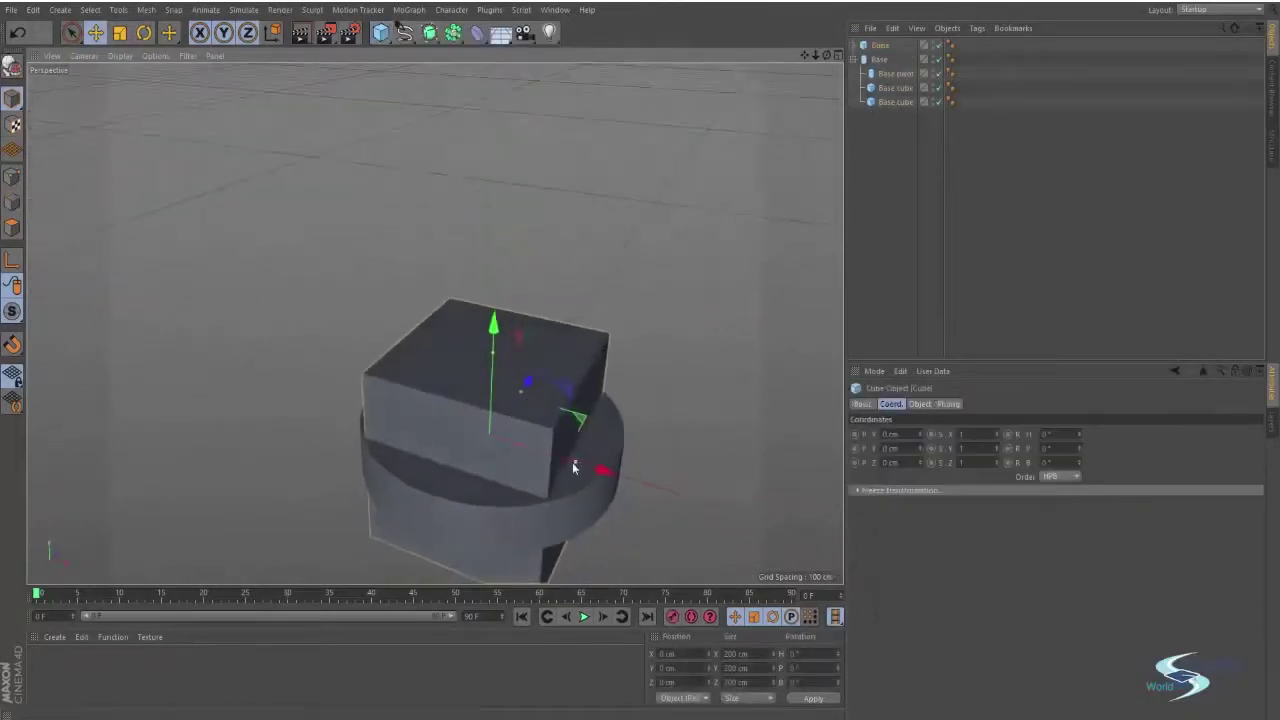
left_click_drag(573, 464, 492, 438)
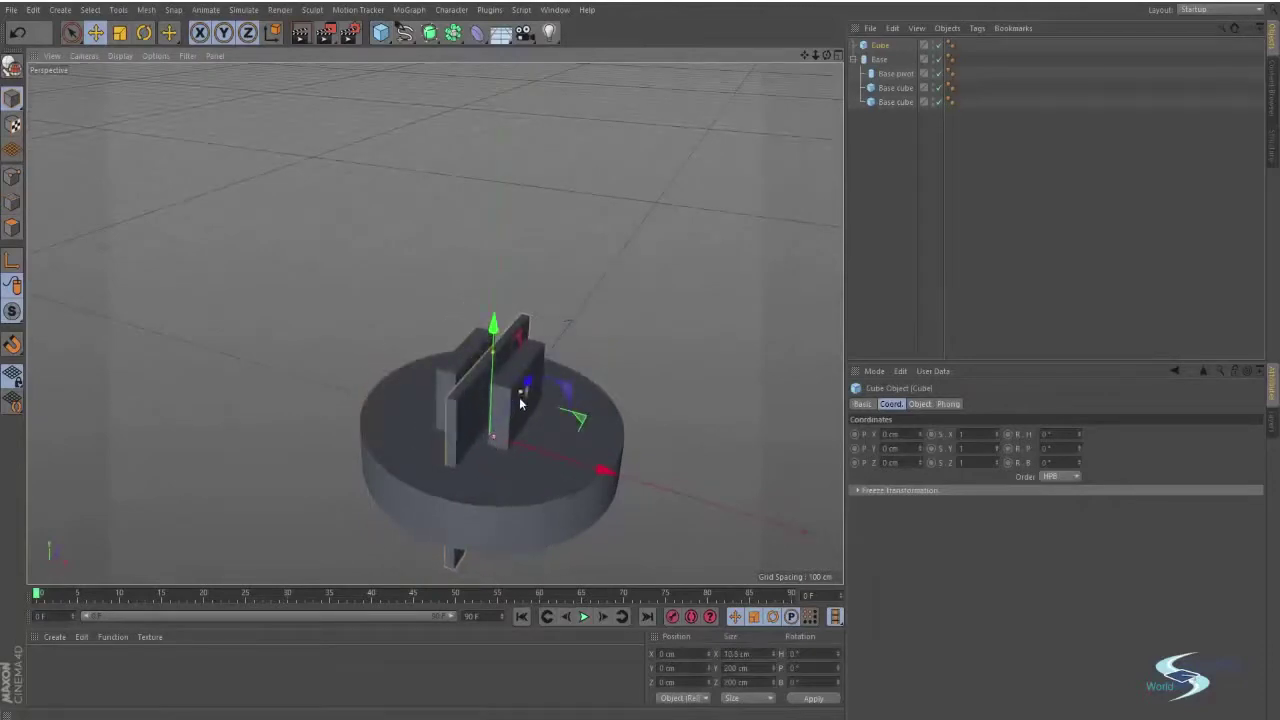
left_click_drag(522, 392, 503, 426)
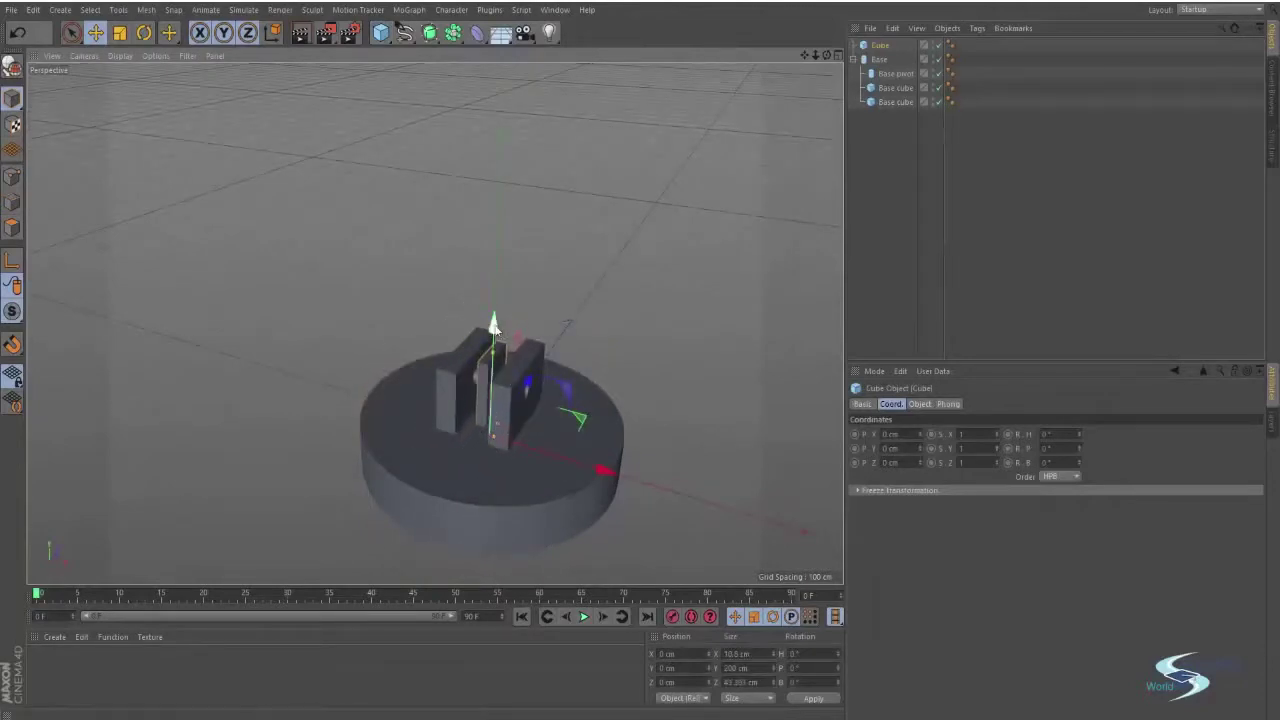
Stretch the narrow cube to about 291 cm tall and raise it to about Y 193 cm so it stands on the pivot
left_click_drag(492, 324, 514, 104)
left_click_drag(482, 244, 528, 237, "alt")
left_click_drag(500, 140, 501, 146)
Rename the tall cube as Big arm and nest it under the Base pivot object
left_click(880, 45)
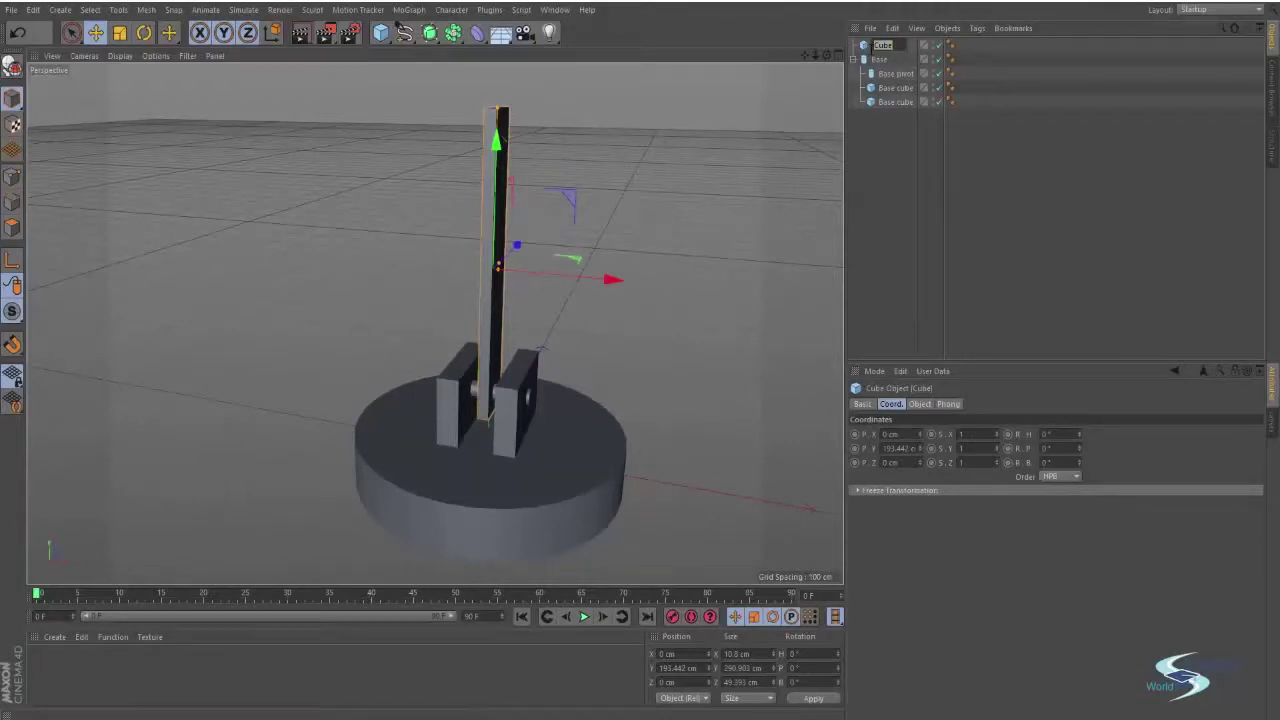
key("Return")
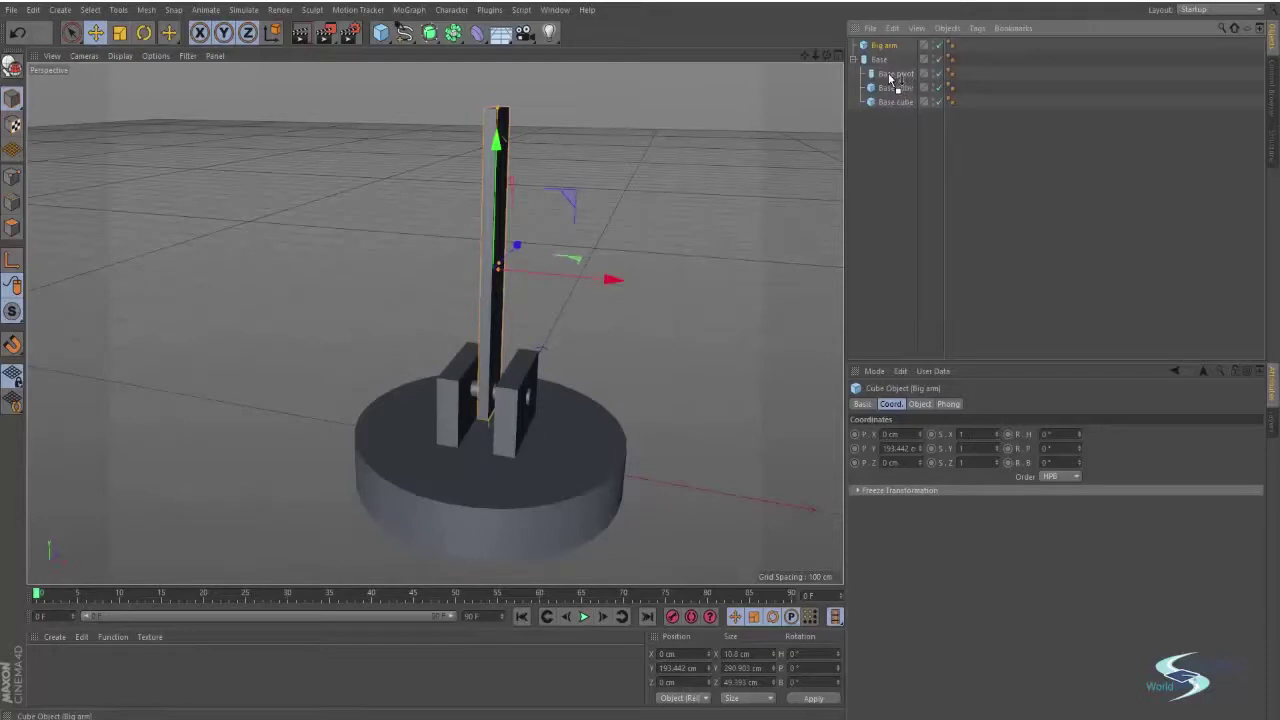
left_click_drag(890, 77, 892, 75)
left_click(866, 147)
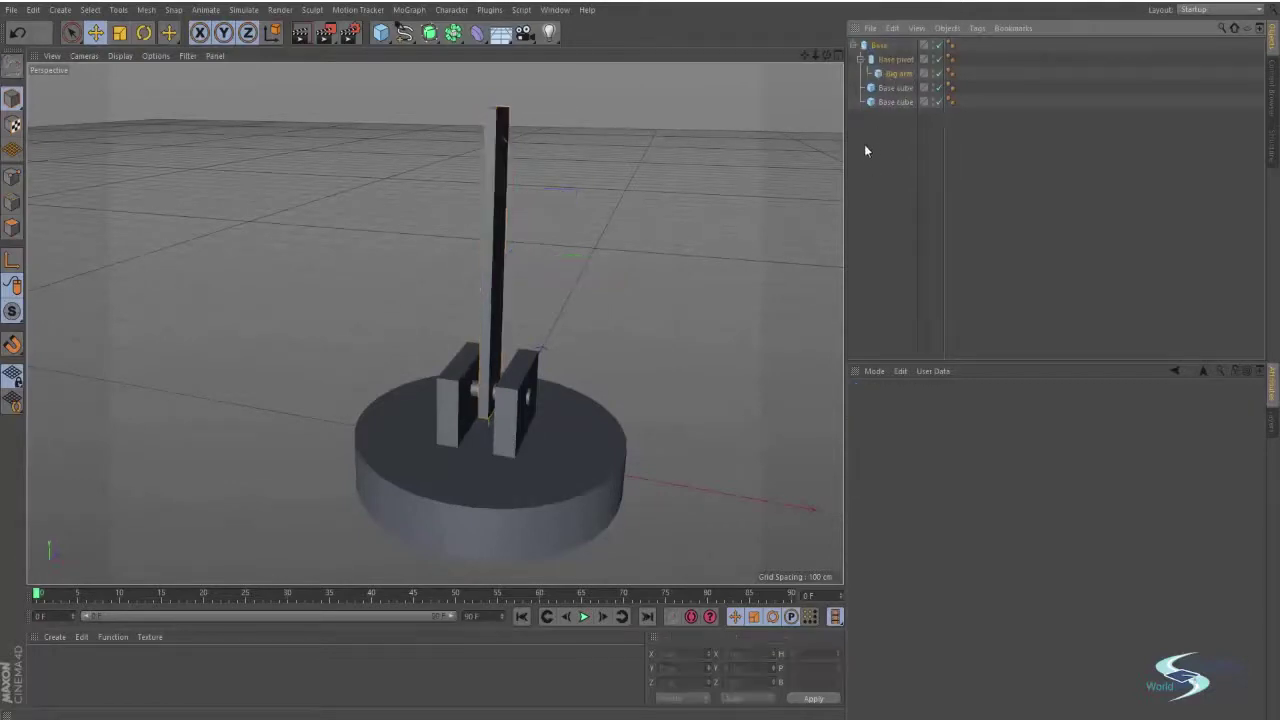
Try rotating the Big arm about its own centre, then undo the rotation and deselect it
middle_click_drag(533, 221, 500, 271, "alt")
mouse_move(499, 267)
left_mouse_down("alt")
mouse_move(437, 300)
mouse_move(531, 286)
mouse_move(491, 263)
left_mouse_up("alt")
left_click(487, 263)
left_click_drag(566, 244, 586, 260, "alt")
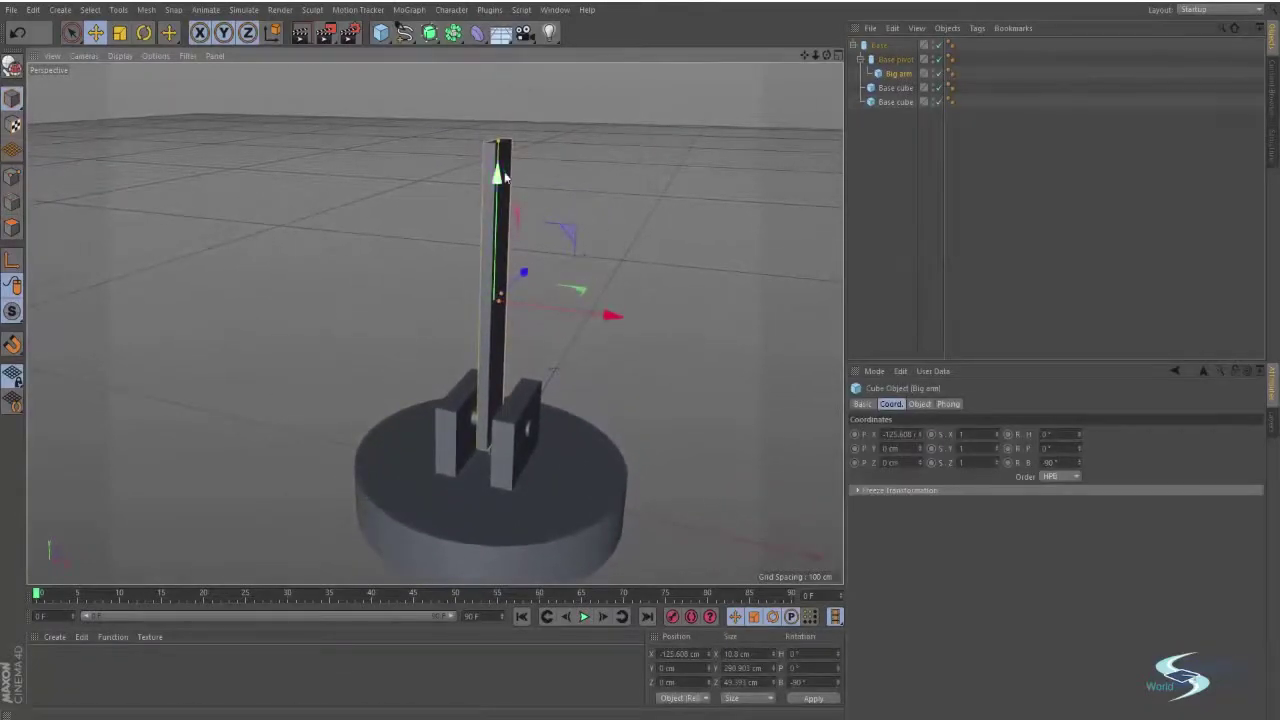
key("r")
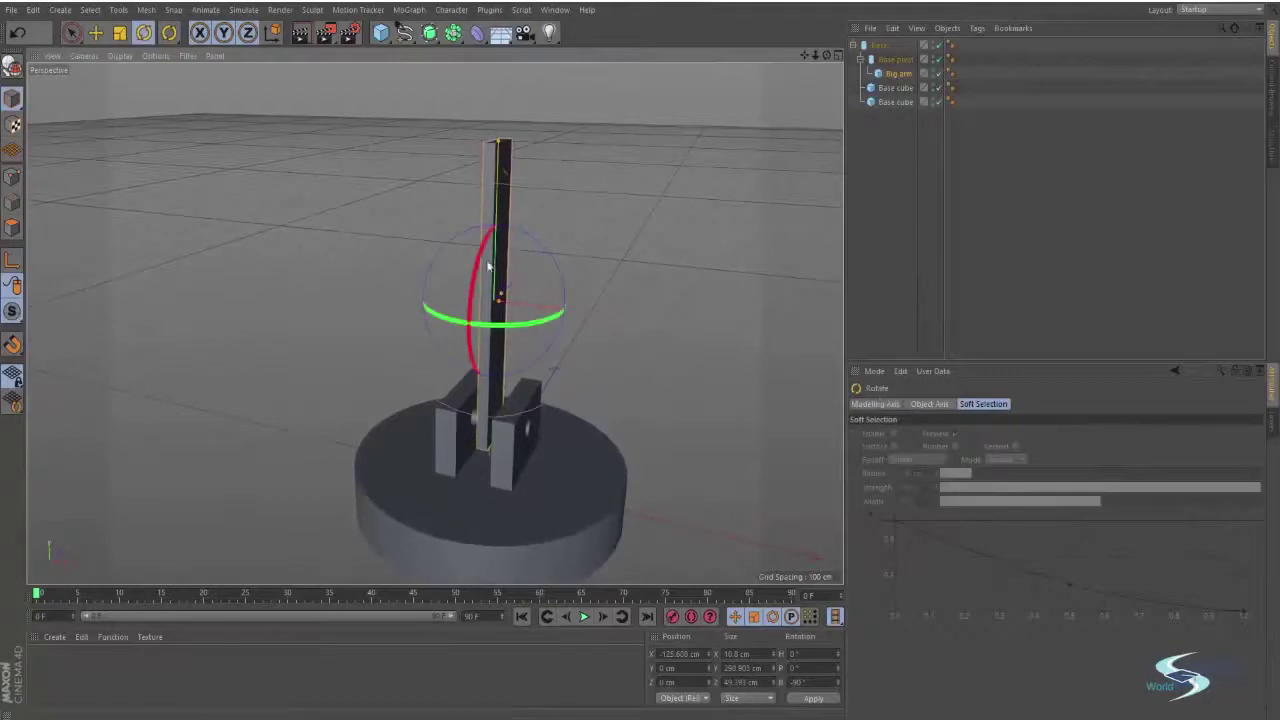
left_click_drag(516, 262, 483, 322)
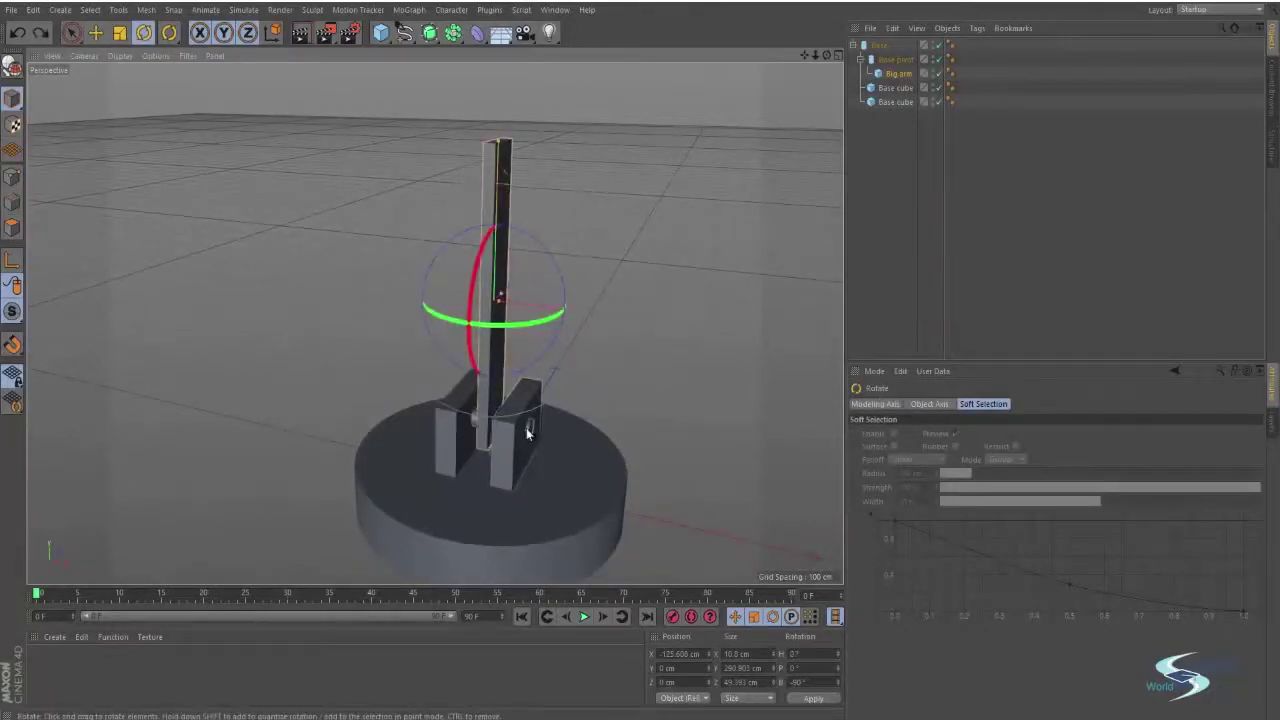
left_click(676, 270)
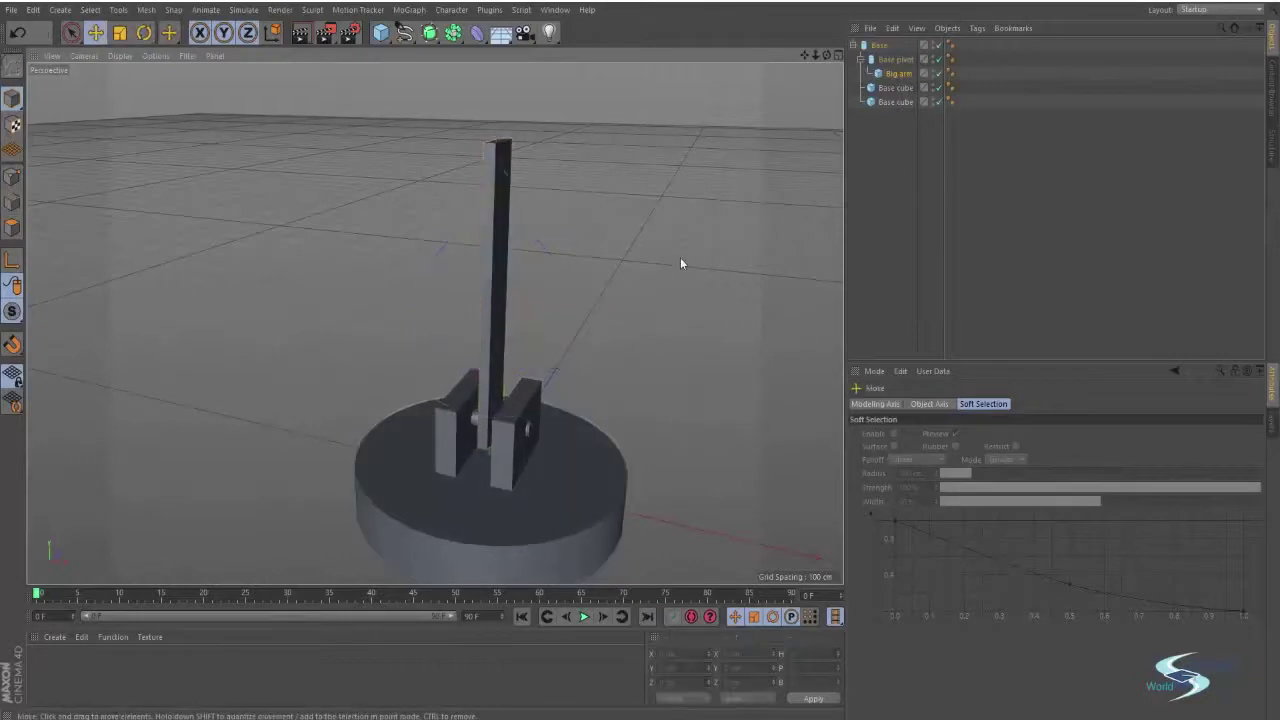
key("e")
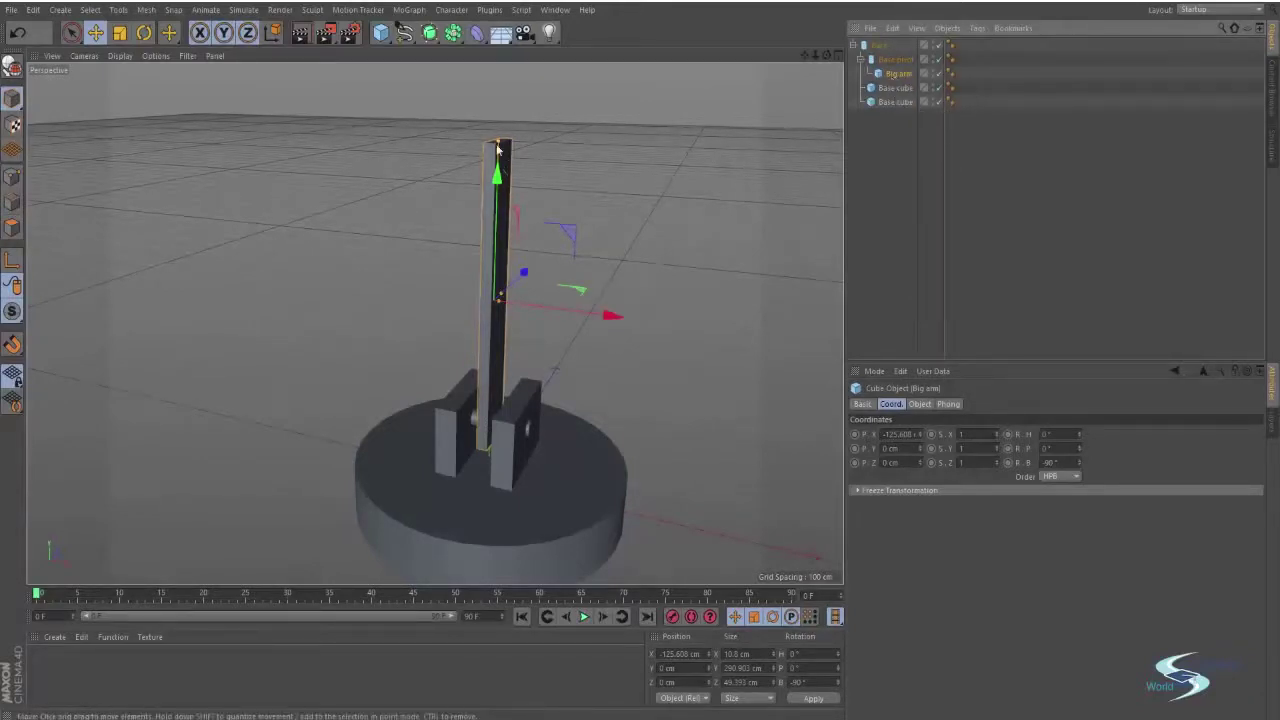
left_click(658, 174)
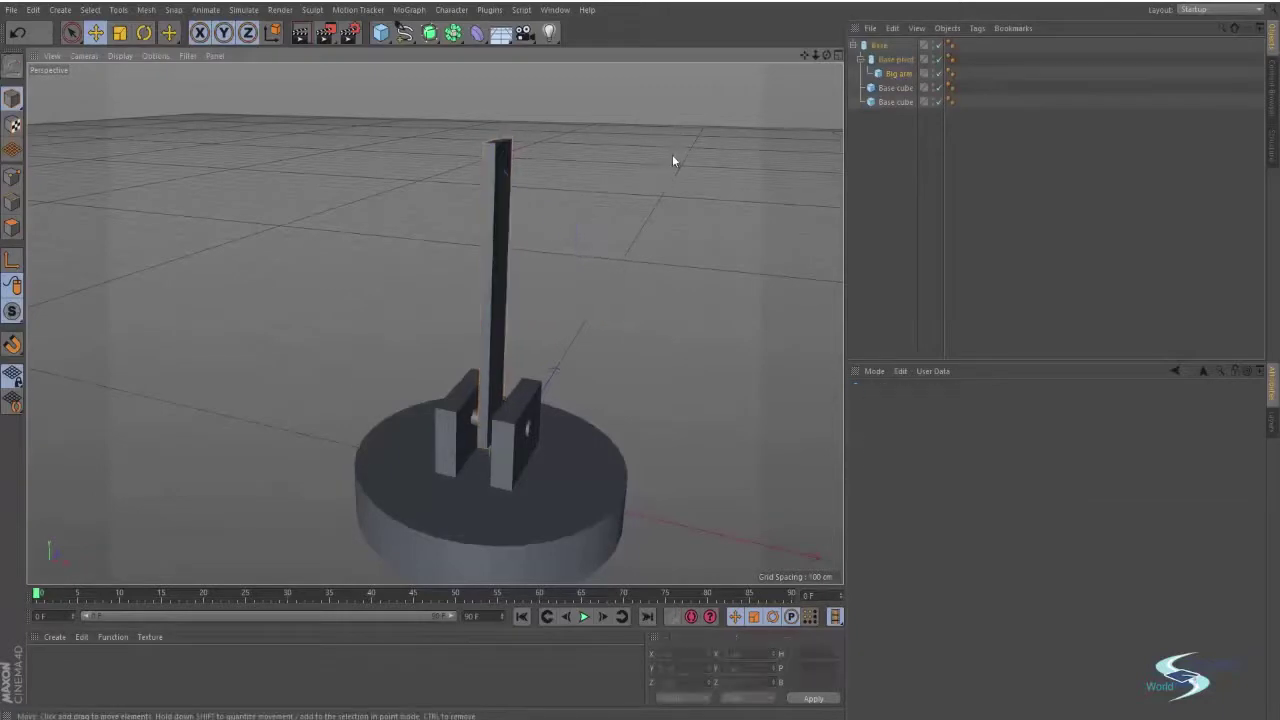
Convert the Big arm cube to an editable polygon object
left_click(903, 78)
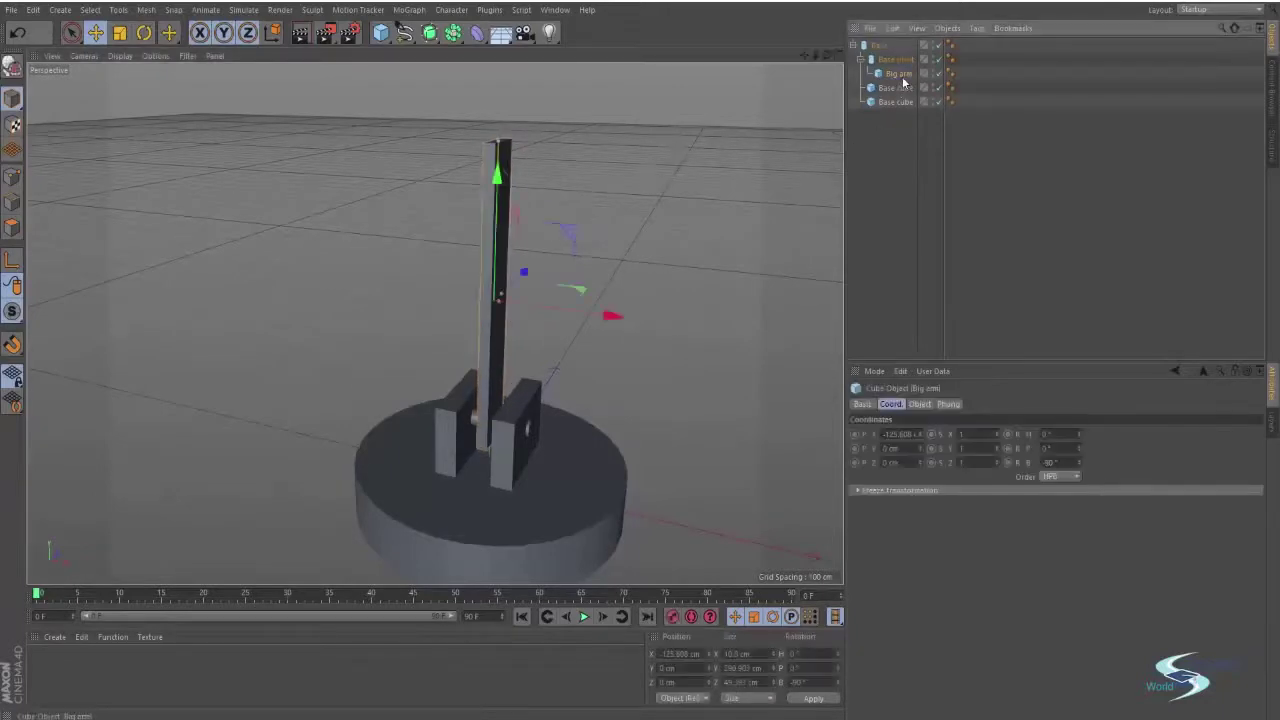
key("c")
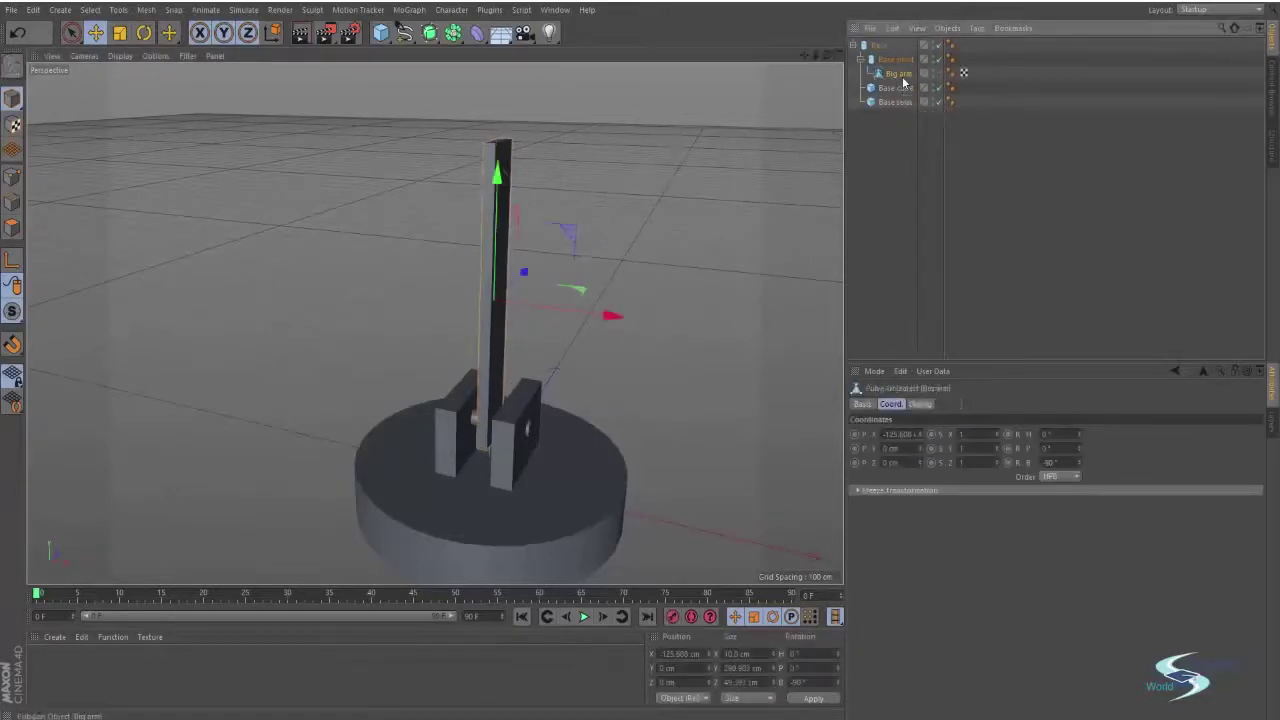
left_click_drag(597, 212, 585, 251, "alt")
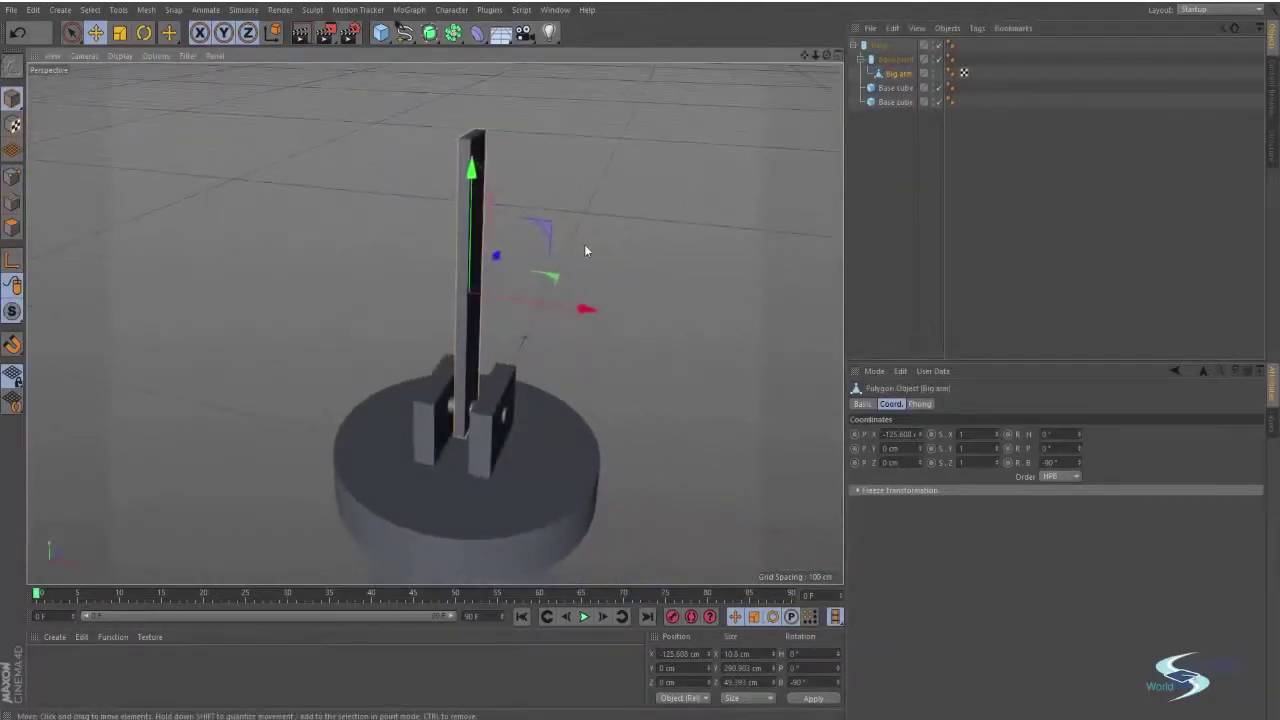
In the Right view with axis editing enabled, lower the Big arm's axis from its middle to just above the pivot pin's centre
middle_click(571, 180)
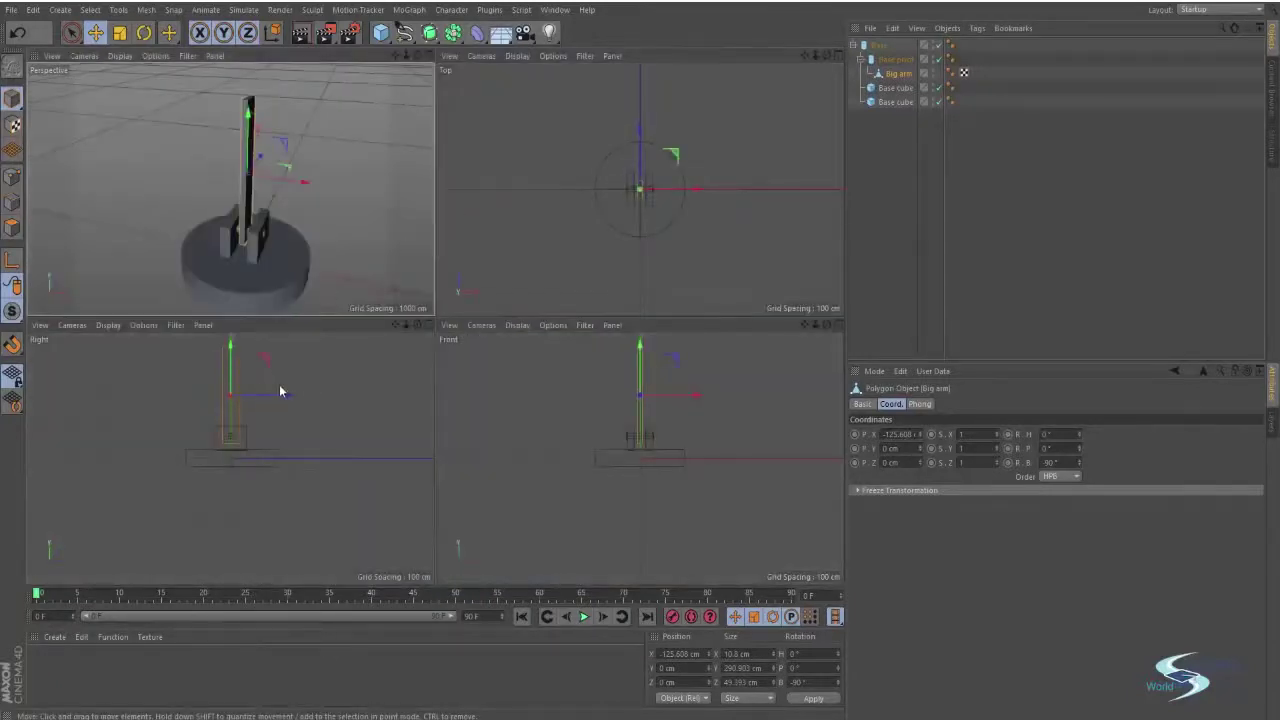
middle_click(137, 392)
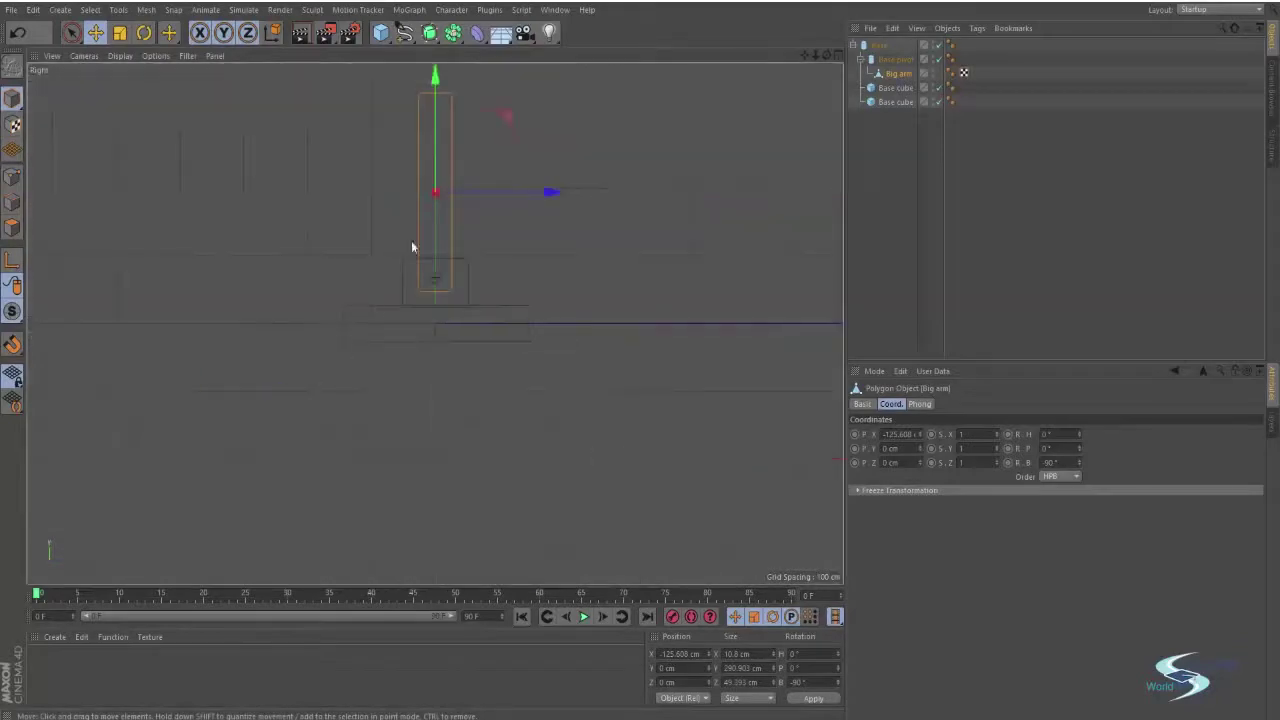
scroll(385, 400, "up", 3)
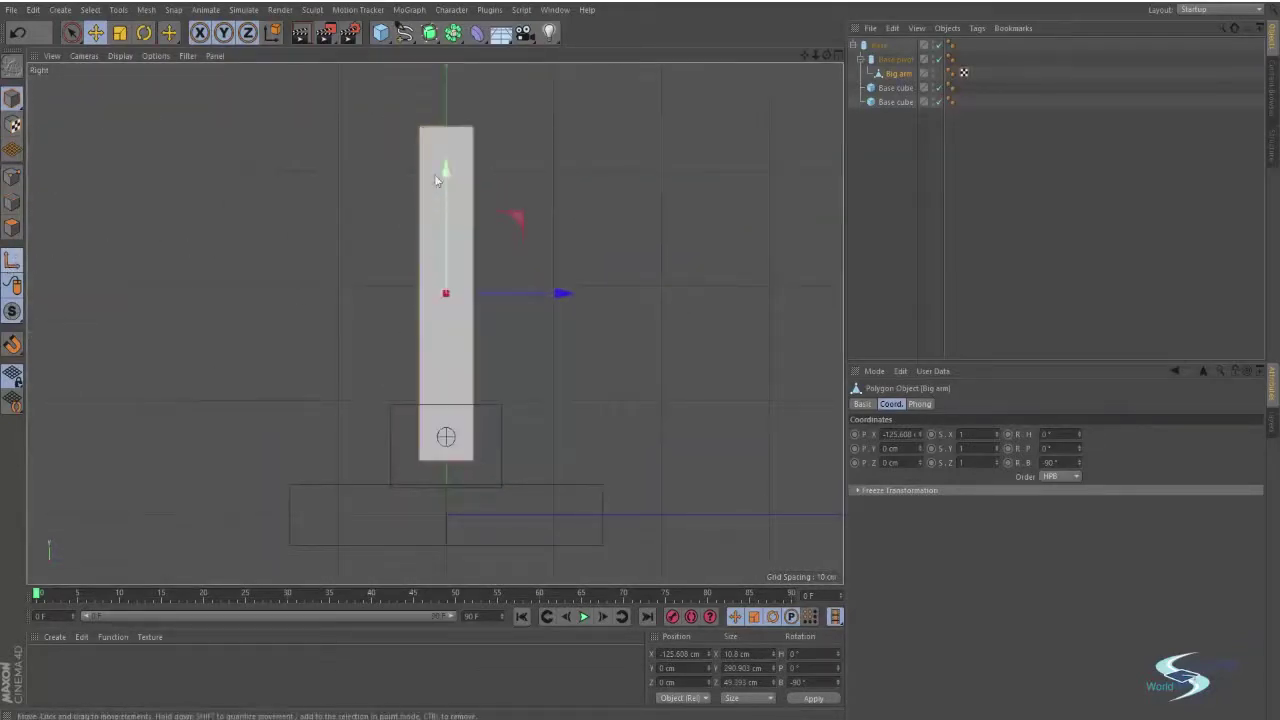
mouse_move(445, 174)
left_mouse_down()
mouse_move(457, 224)
mouse_move(464, 179)
mouse_move(446, 123)
mouse_move(455, 177)
left_mouse_up()
key("ctrl+z")
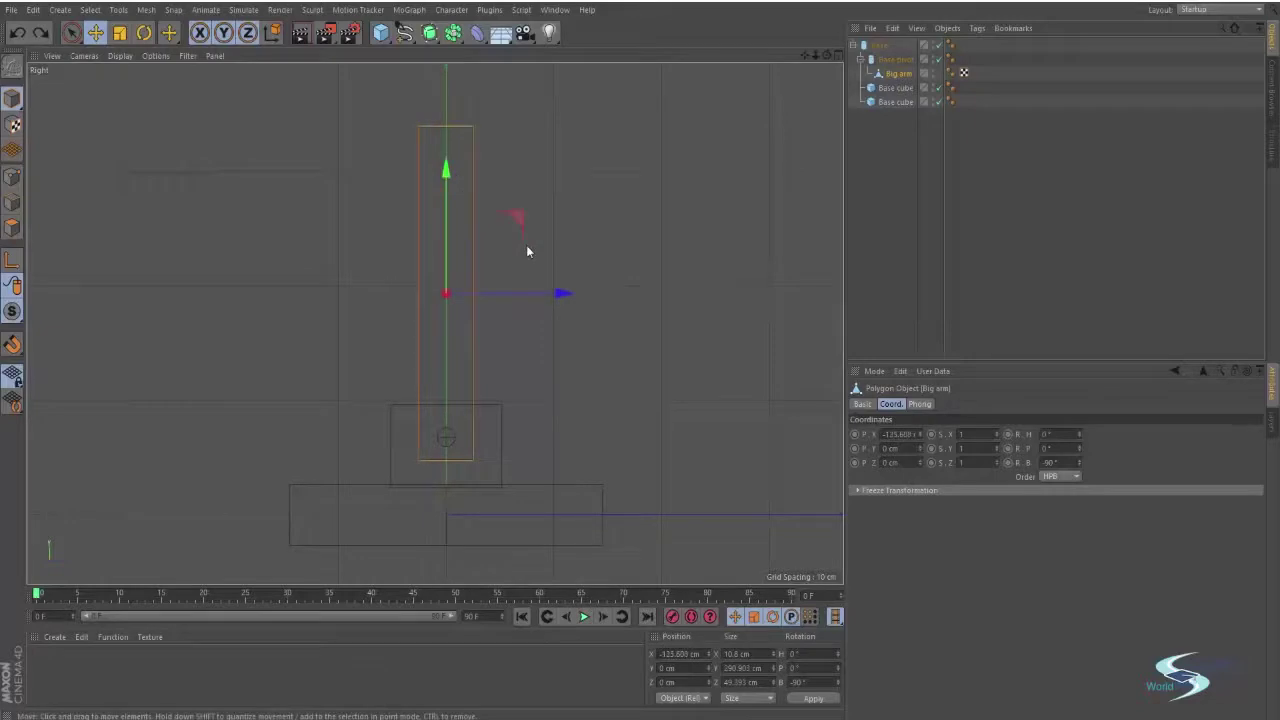
key("l")
left_click(12, 260)
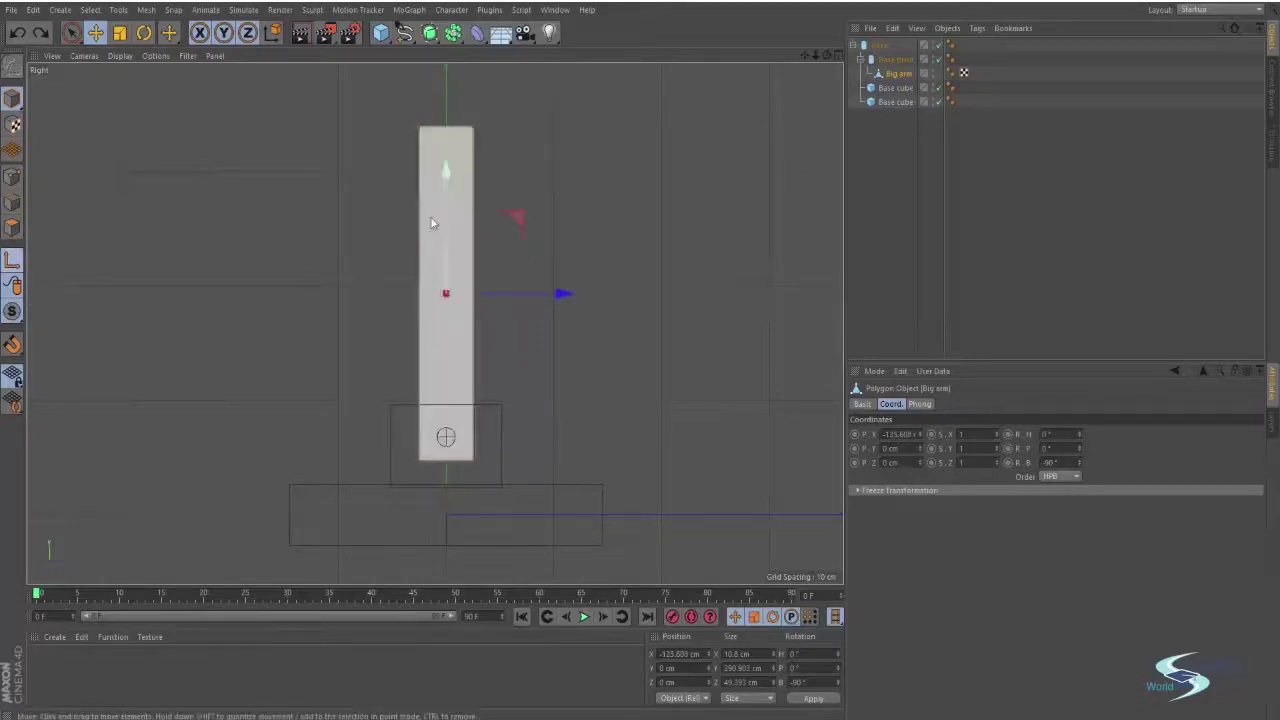
left_click_drag(447, 175, 448, 321)
Fine-tune the Big arm's axis onto the centre of the pivot pin's circle and turn axis editing off
right_click_drag(436, 452, 601, 389, "alt")
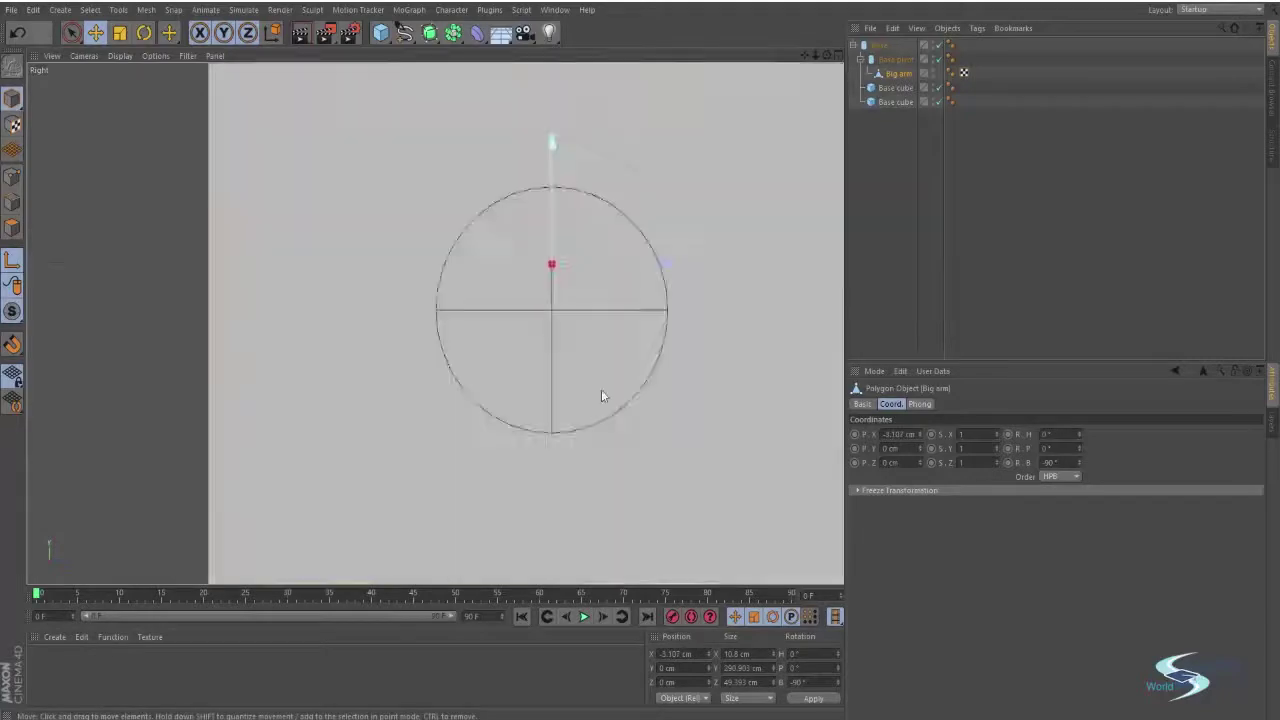
left_click_drag(553, 149, 558, 192)
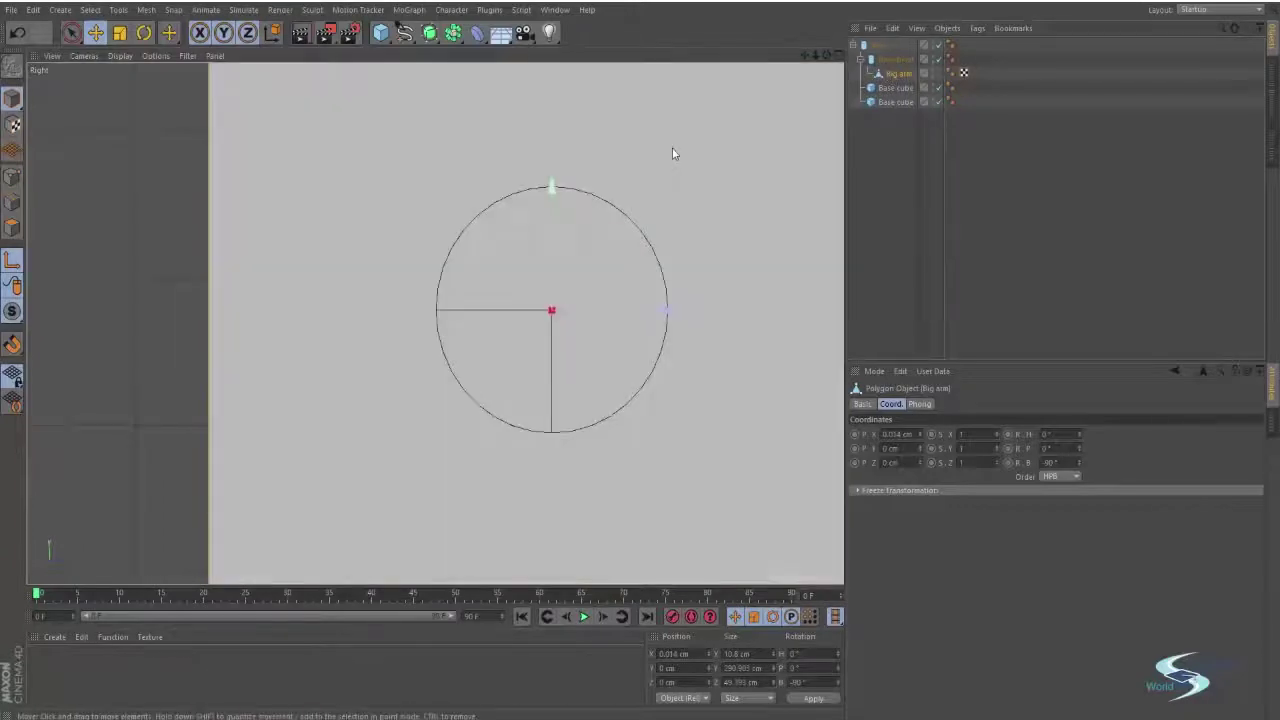
right_click_drag(620, 156, 515, 150, "alt")
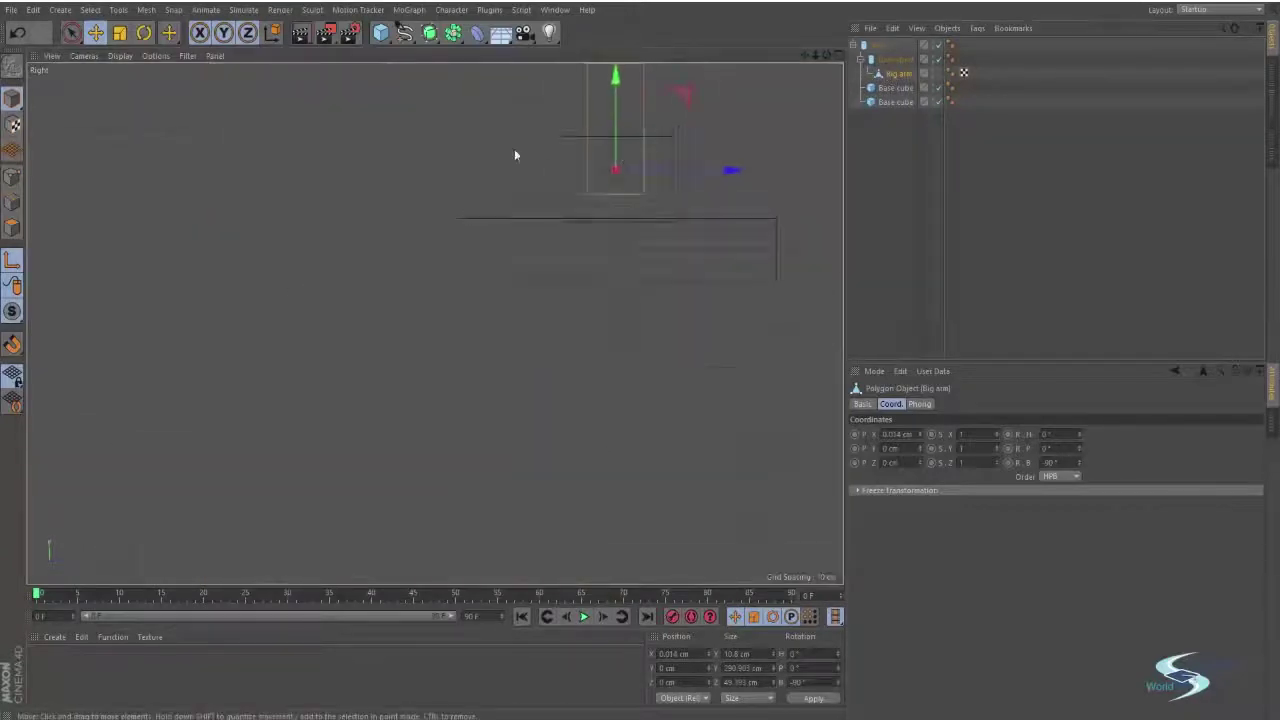
middle_click_drag(541, 112, 461, 349, "alt")
right_click_drag(435, 324, 413, 342, "alt")
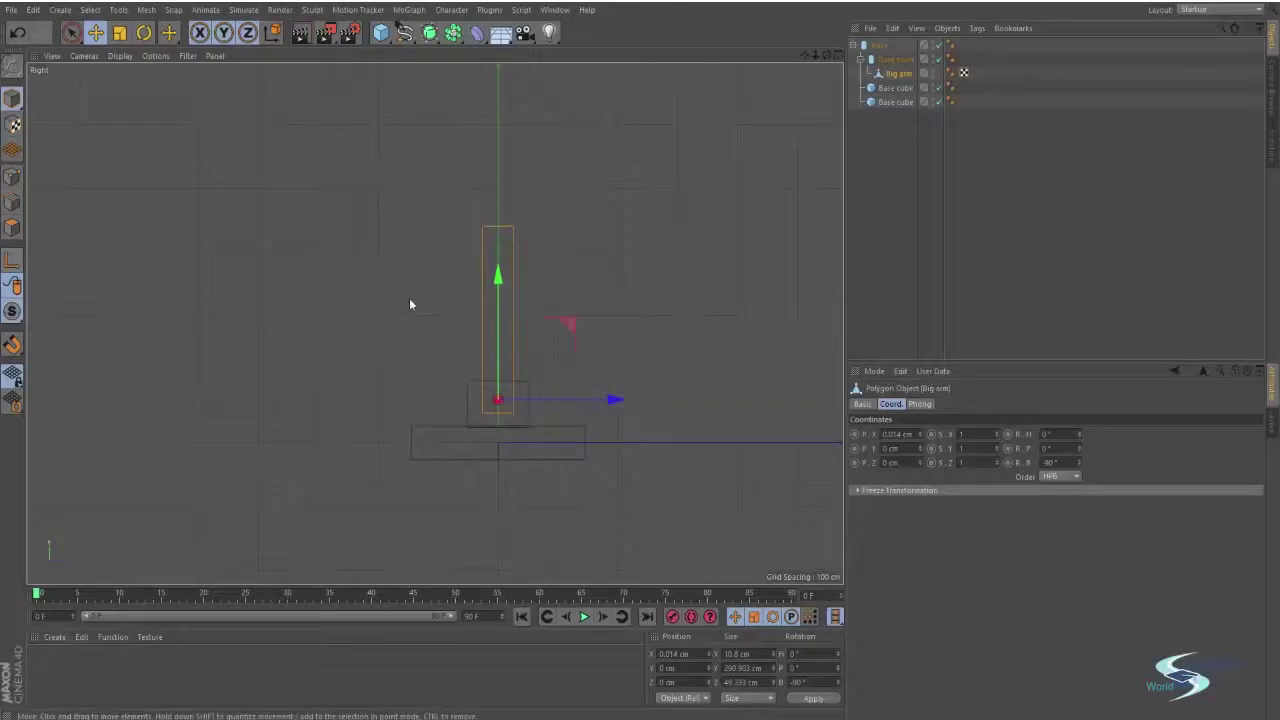
In the Perspective view, test rotating the Big arm about its relocated axis at the base pivot, and undo the rotation
middle_click(409, 305)
middle_click(337, 206)
left_click_drag(337, 206, 436, 350, "alt")
right_click_drag(436, 350, 412, 354, "alt")
middle_click_drag(412, 354, 420, 322, "alt")
key("r")
mouse_move(461, 345)
left_mouse_down()
mouse_move(486, 344)
mouse_move(440, 378)
mouse_move(460, 360)
left_mouse_up()
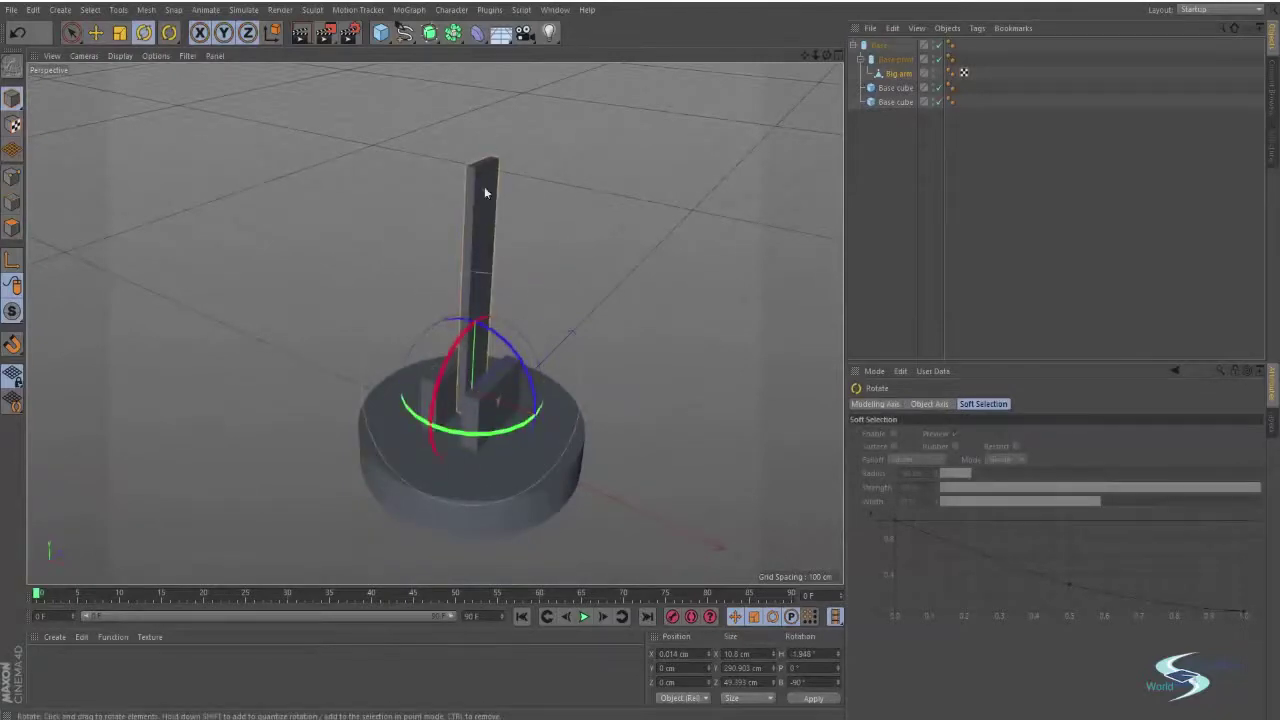
key("e")
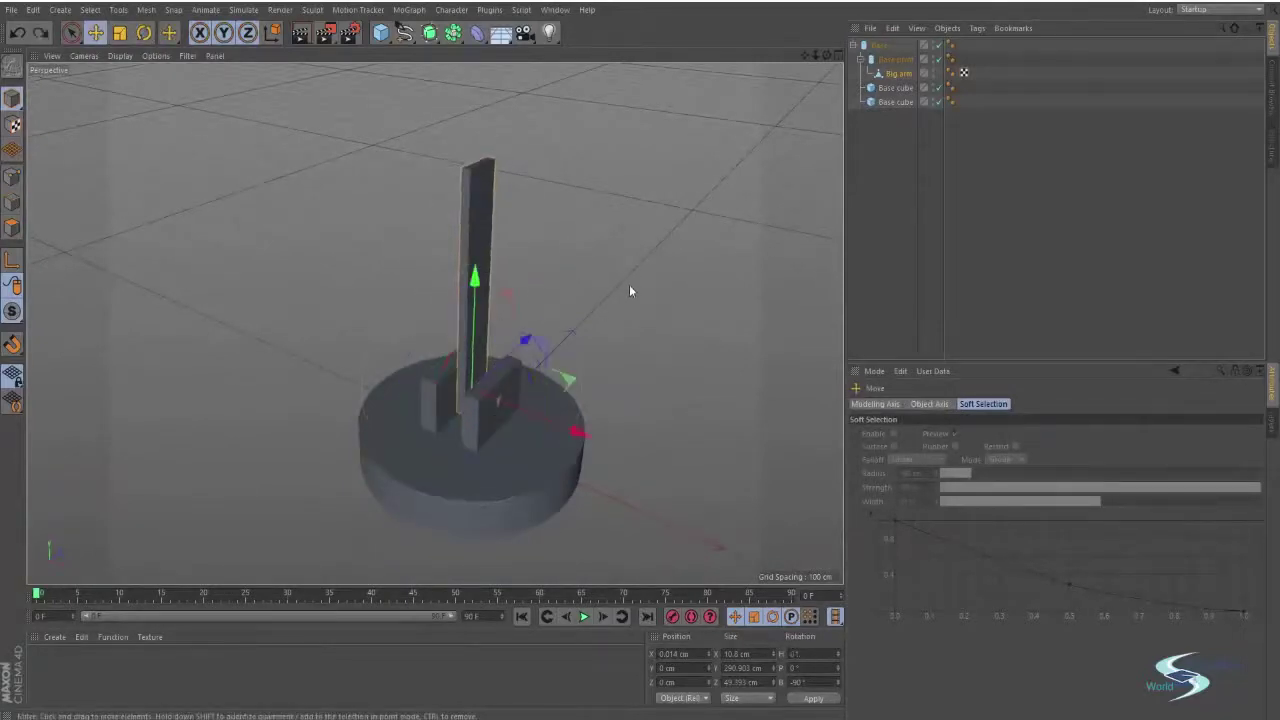
left_click(629, 284)
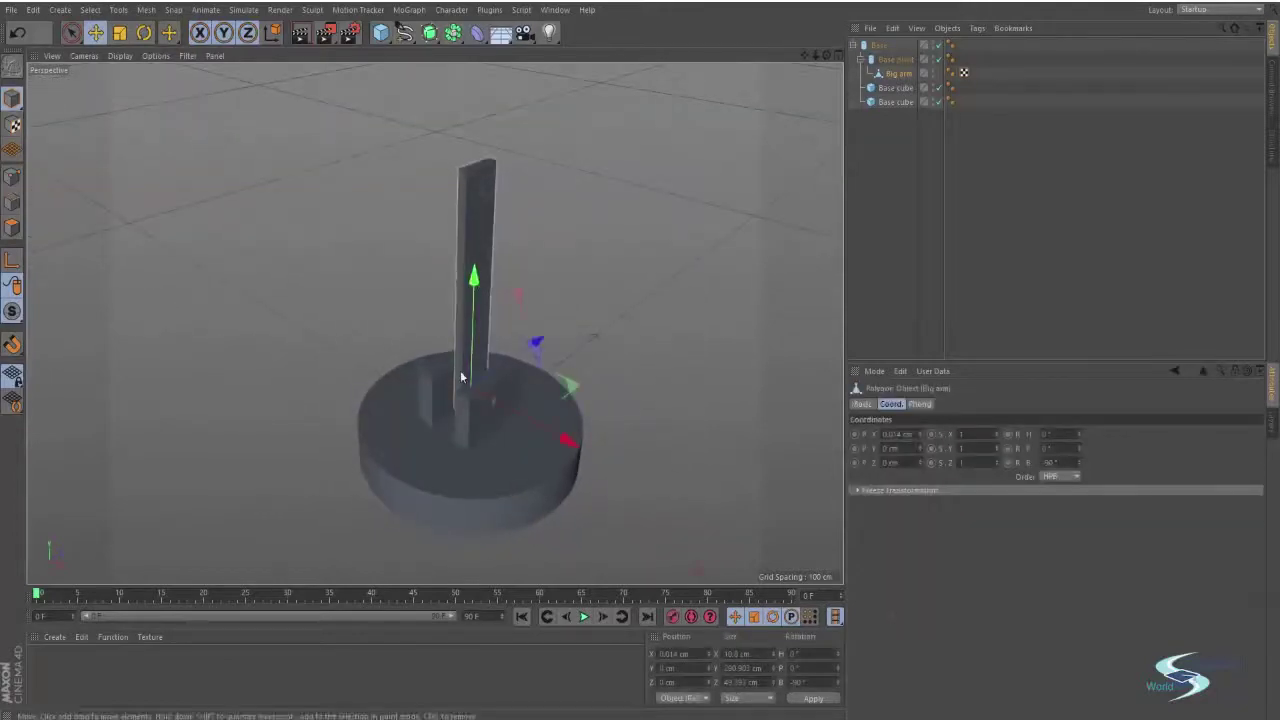
Swing the Big arm around the pivot pin once more as a test, undo it and deselect the arm
key("r")
left_click_drag(468, 330, 461, 344)
key("ctrl+z")
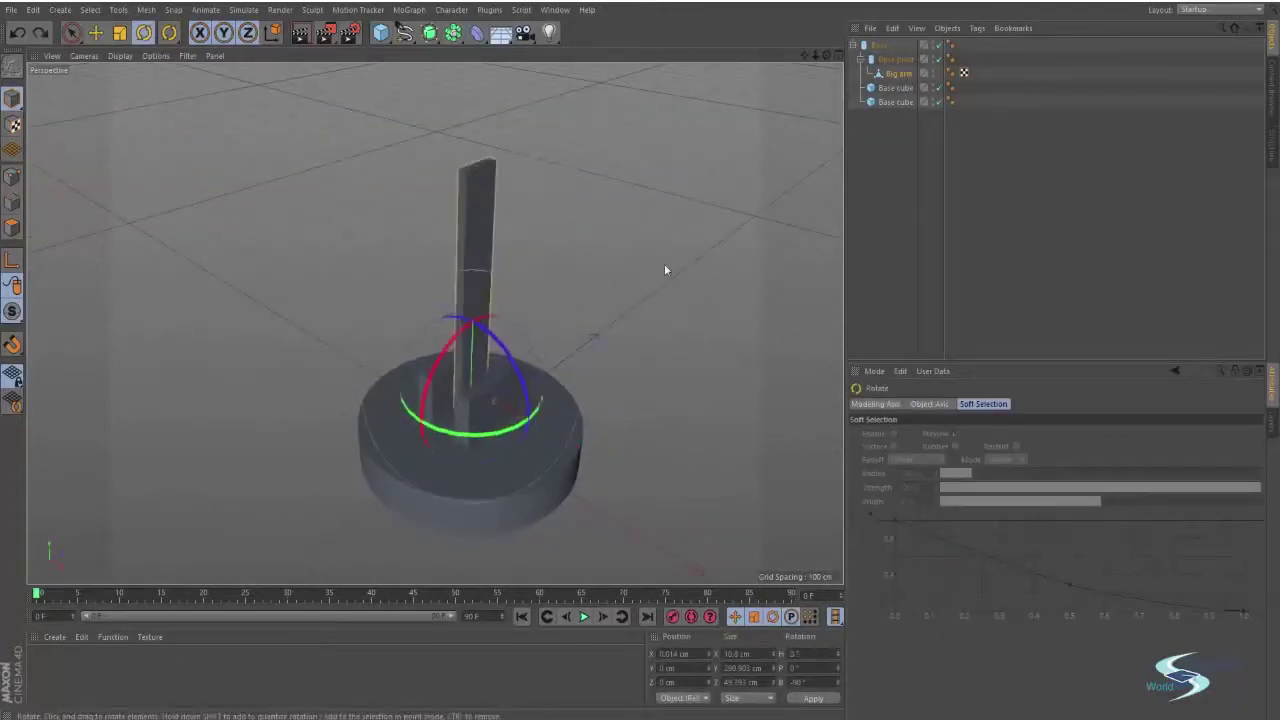
key("e")
left_click(665, 262)
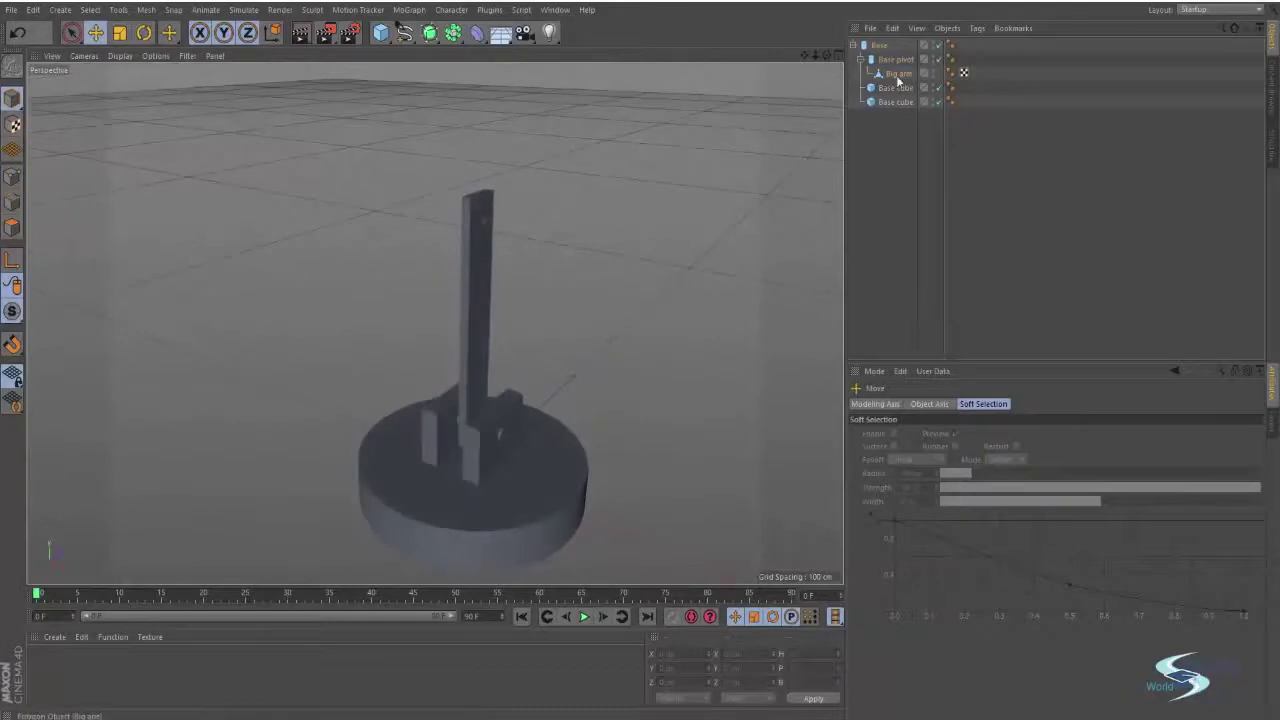
Add a cylinder, turn it 90° on its side and make it a disc about 79 cm across and 28.5 cm thick at about Y 338 cm
left_click(897, 74)
left_click(381, 32)
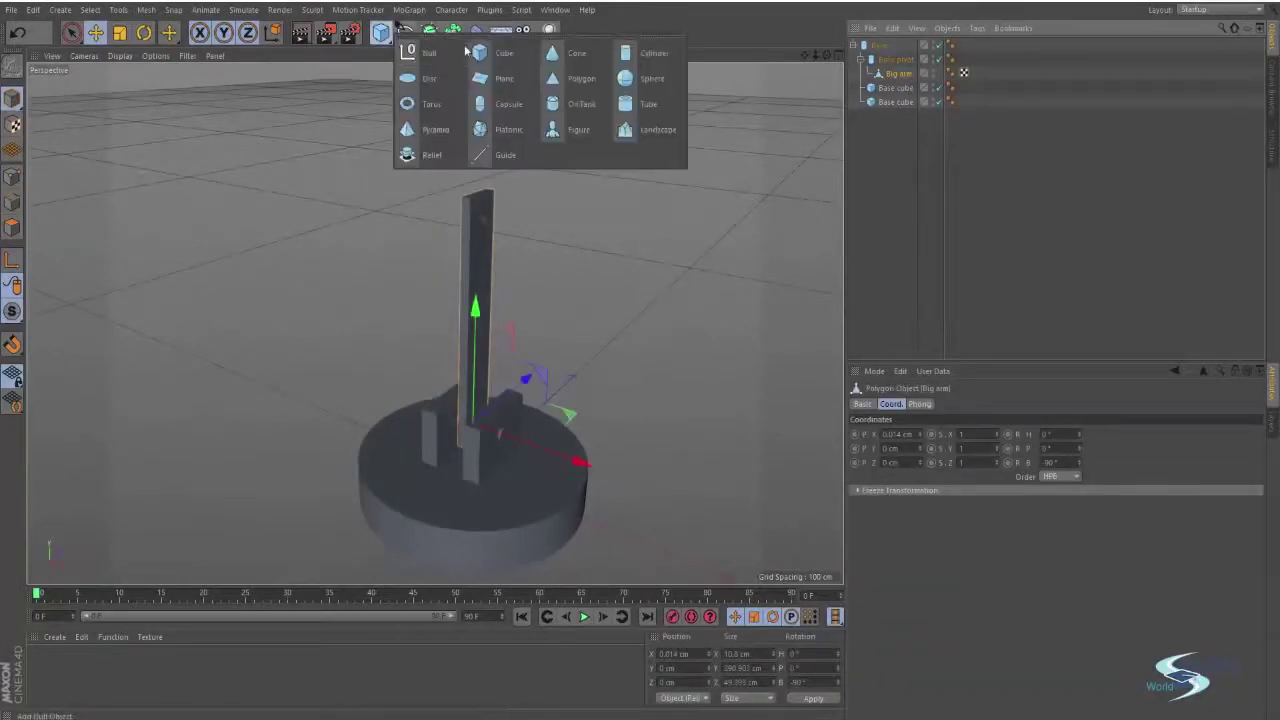
left_click(655, 63)
key("r")
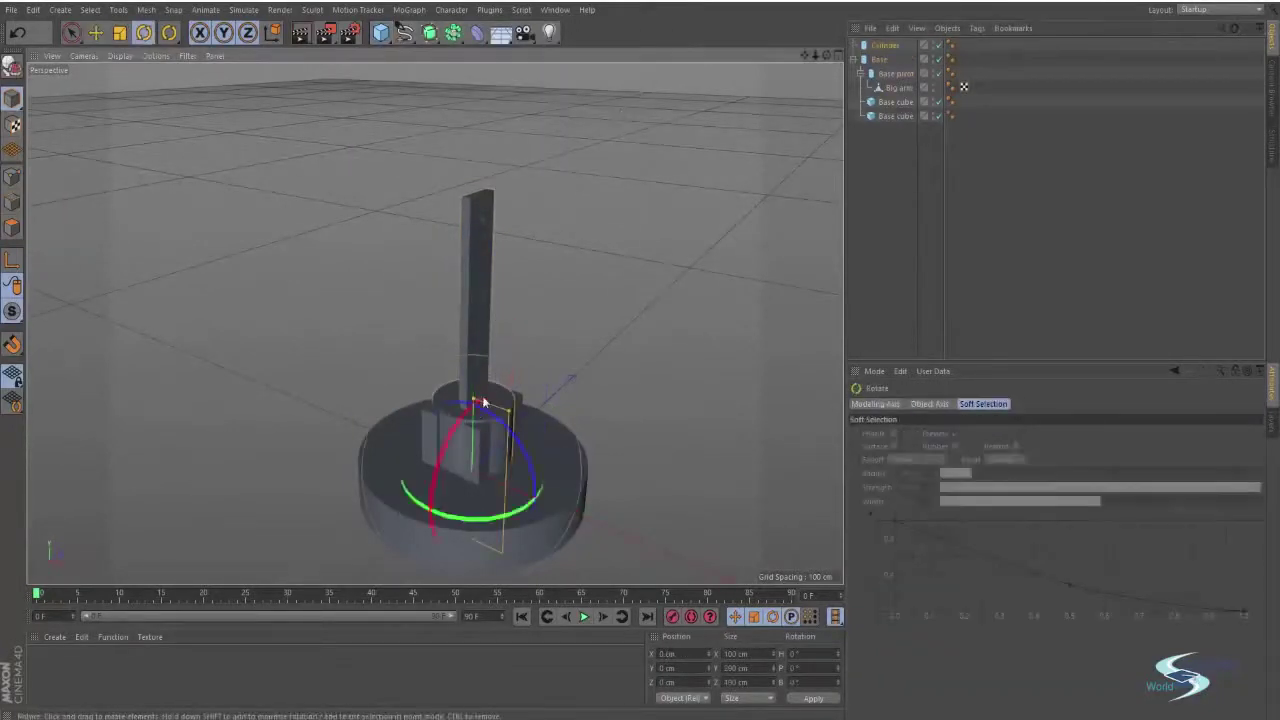
left_click_drag(535, 440, 489, 228)
key("e")
middle_click_drag(487, 229, 478, 281, "alt")
left_click_drag(477, 281, 482, 350, "alt")
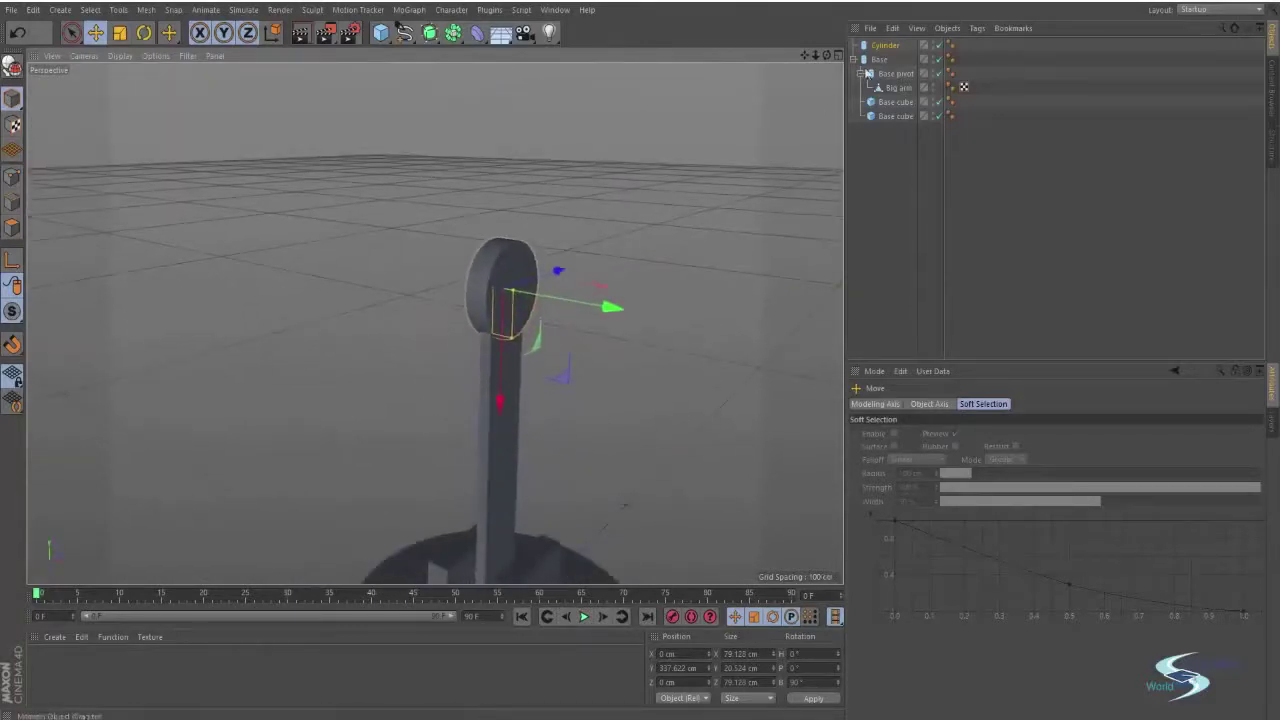
Rename the cylinder at the top of the arm as Joint
double_click(884, 47)
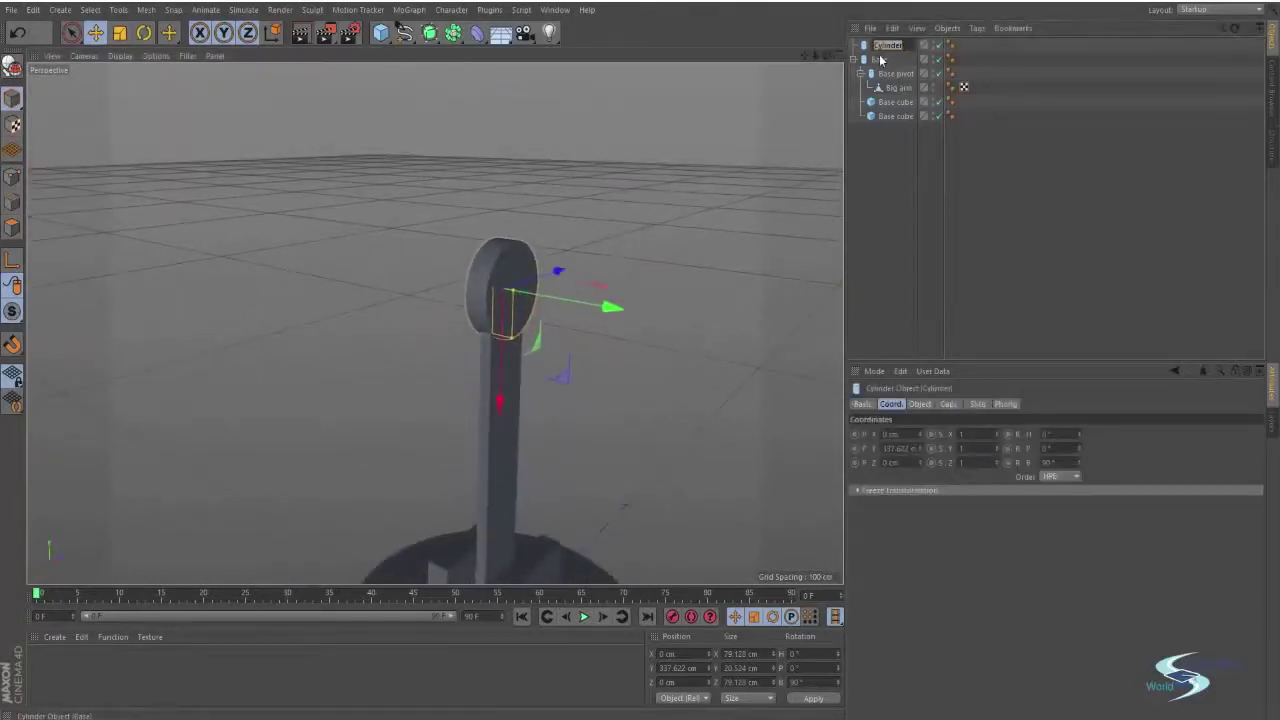
key("Return")
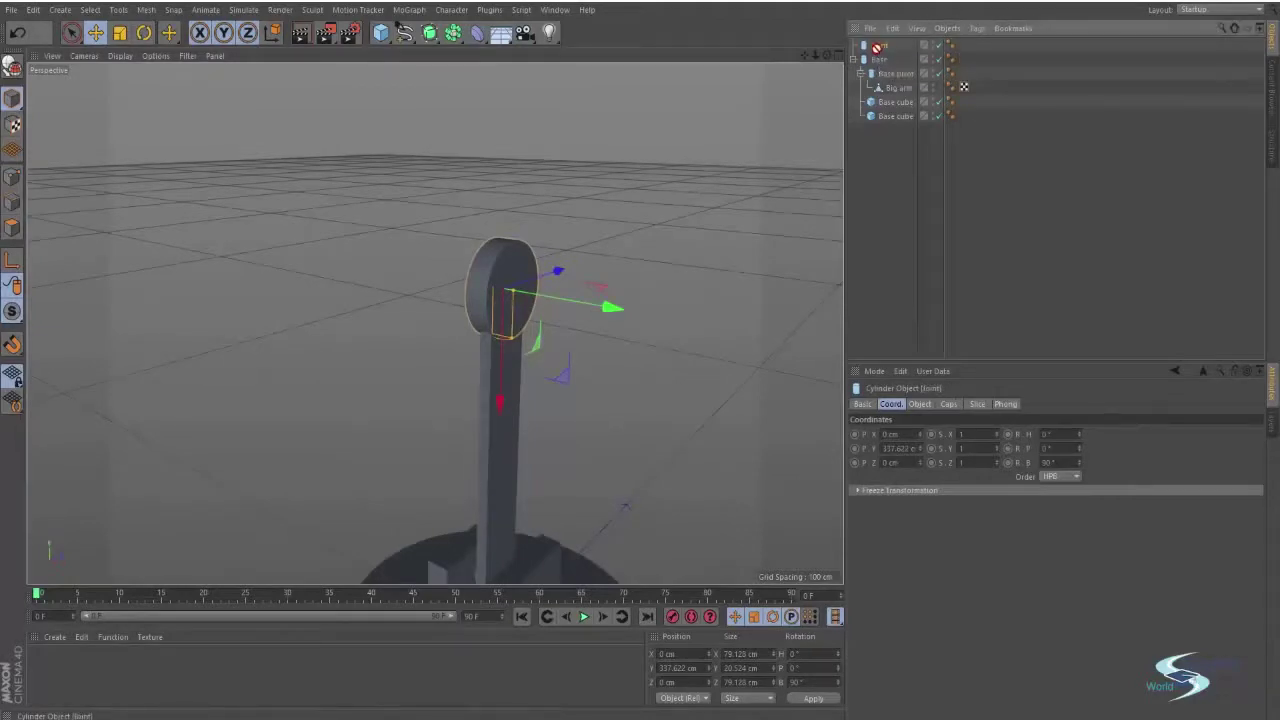
Nest the Joint under the Big arm and select the Big arm
left_click_drag(879, 46, 898, 90)
left_click(899, 78)
scroll(703, 200, "down", 3)
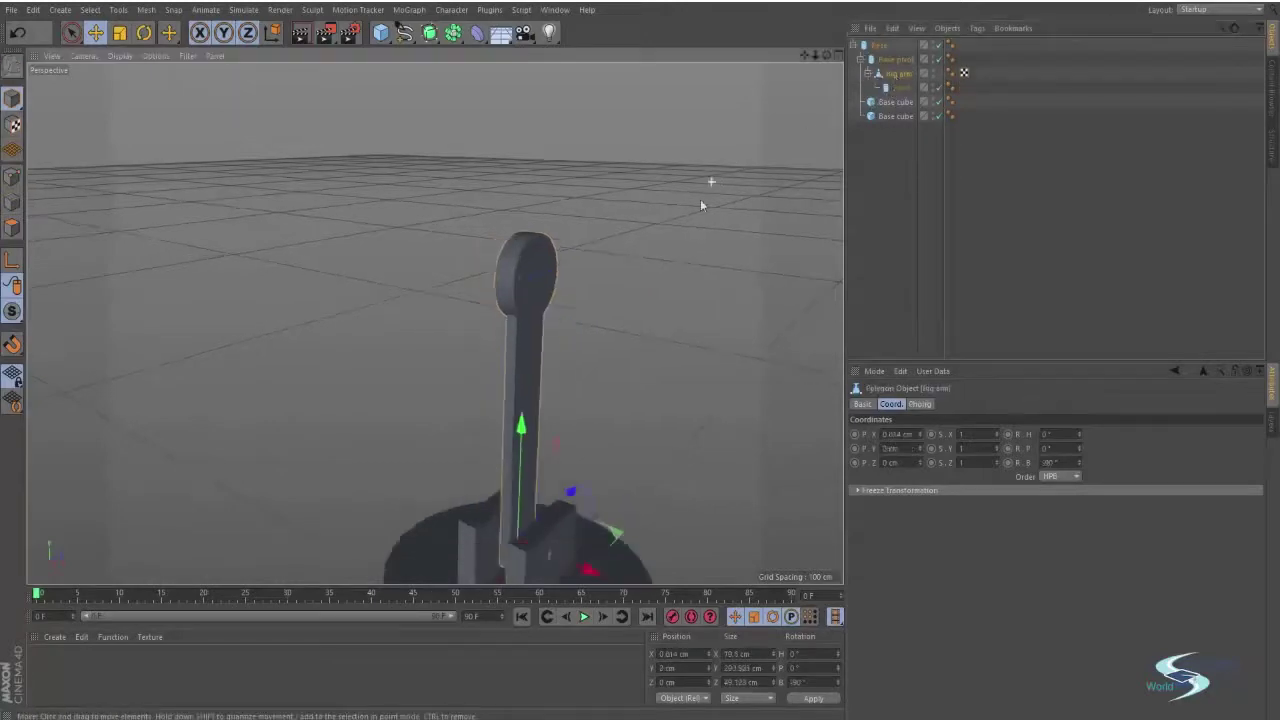
Test rotating the Big arm together with its nested Joint, undo the rotation and clear the selection
middle_click_drag(700, 199, 668, 158, "alt")
key("r")
left_click_drag(490, 387, 494, 399)
key("ctrl+z")
left_click(883, 183)
middle_click_drag(633, 207, 623, 218, "alt")
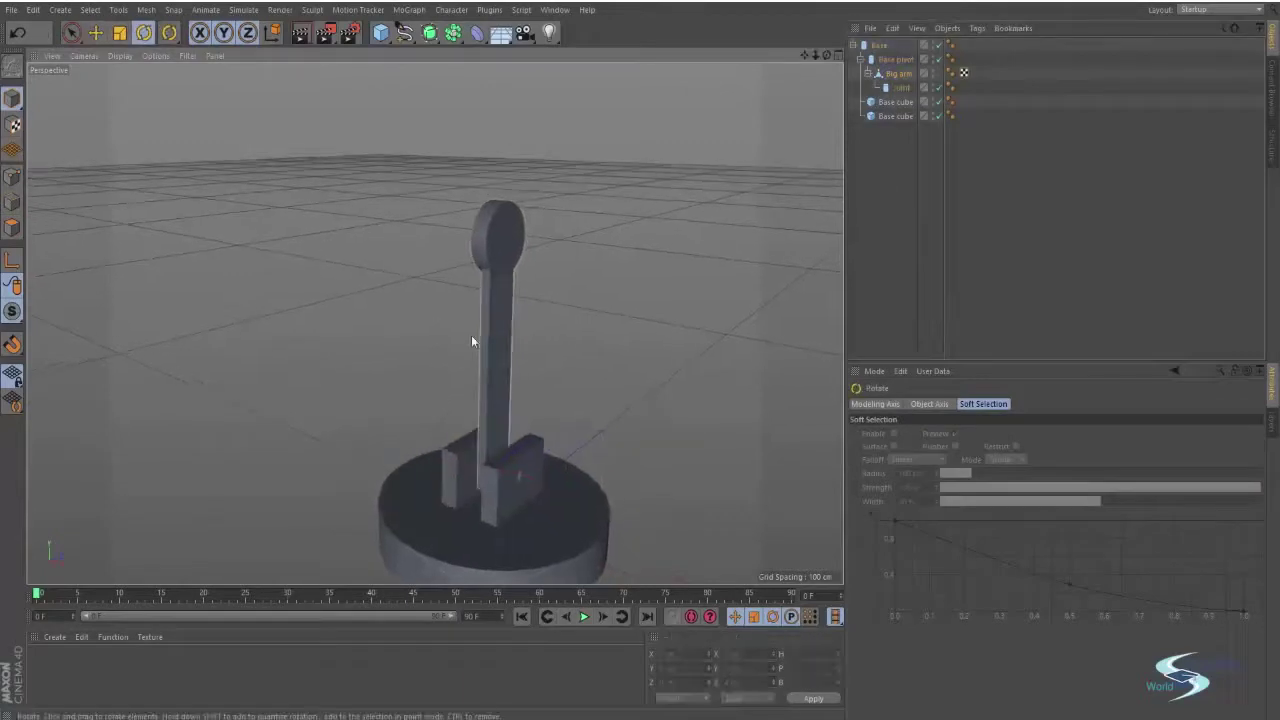
Duplicate the Big arm with its Joint about 273 cm upwards so the copy starts at the original's Joint
left_click(500, 341)
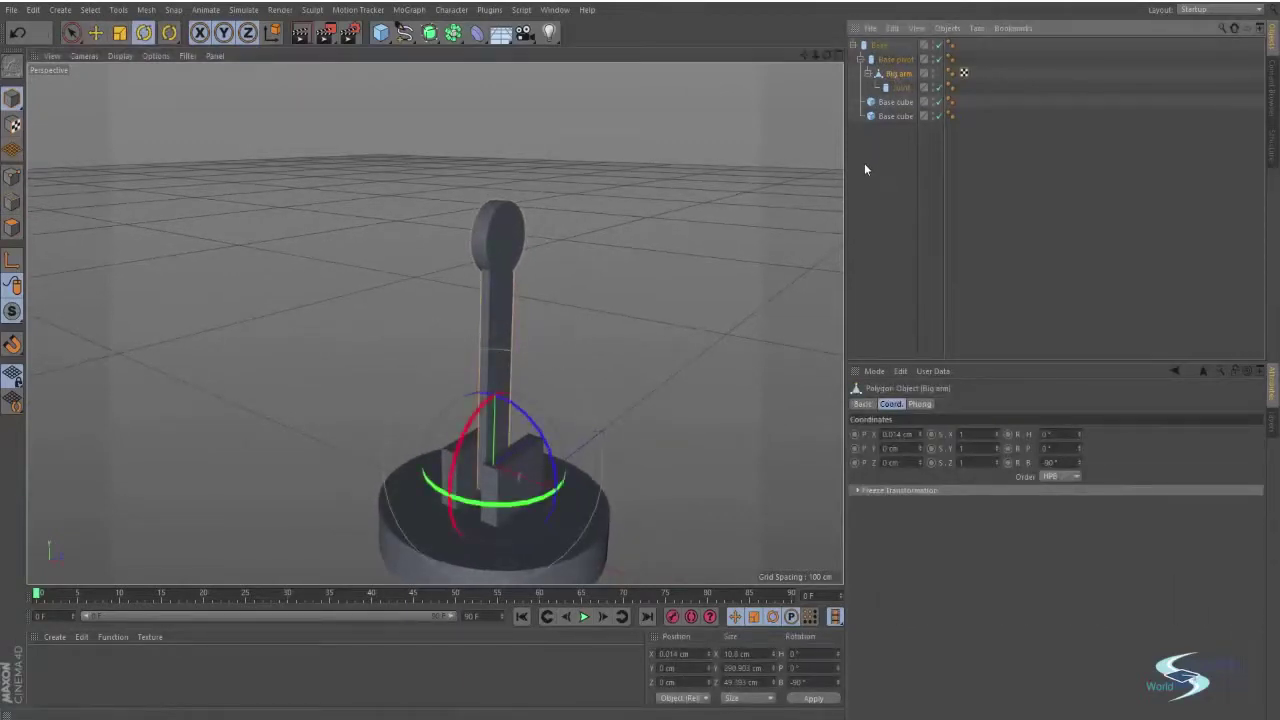
key("e")
left_click_drag(520, 334, 548, 111)
middle_click_drag(595, 128, 588, 343, "alt")
Nest the copied arm, with its own Joint, under the original Big arm
left_click(898, 104)
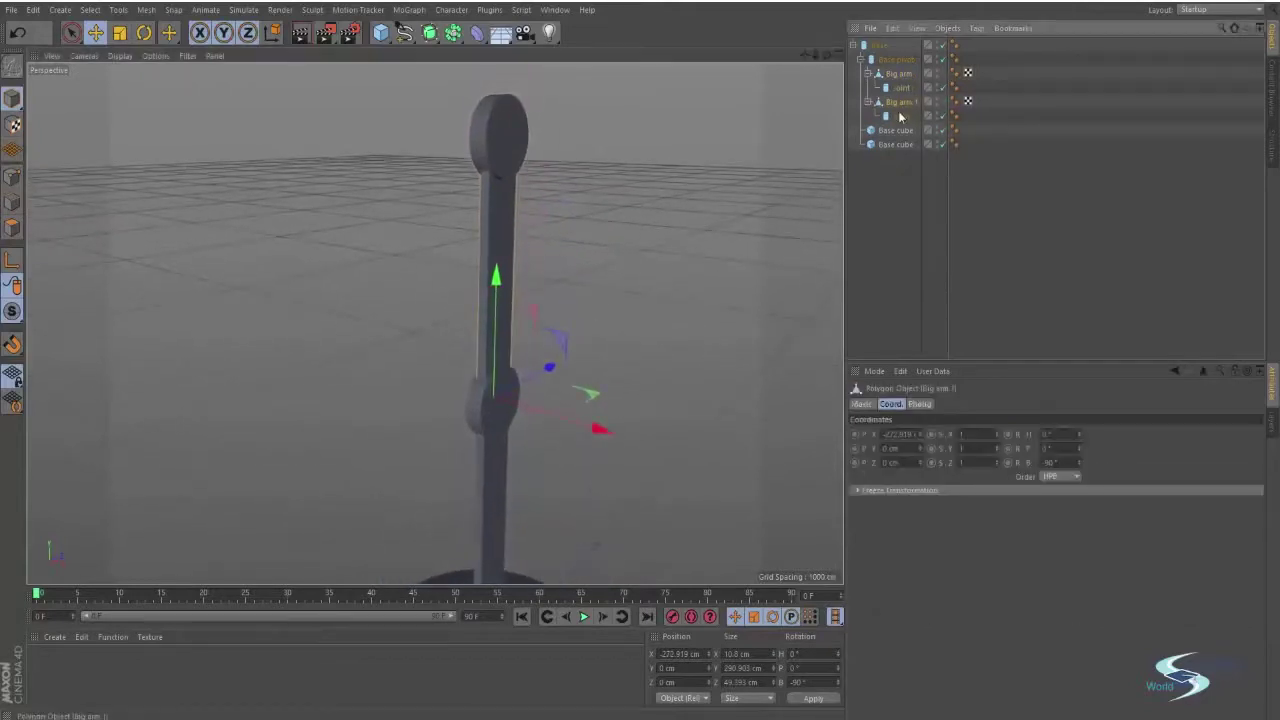
left_click(899, 117)
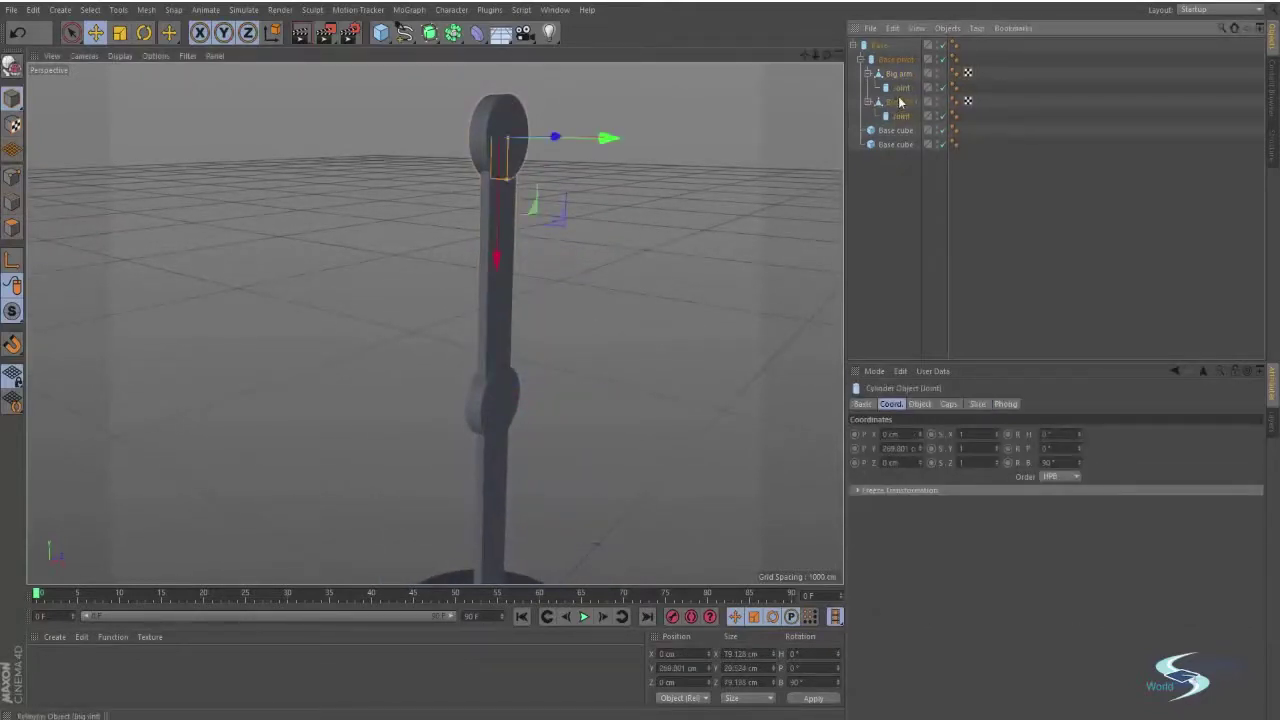
left_click(893, 104)
left_click(897, 116)
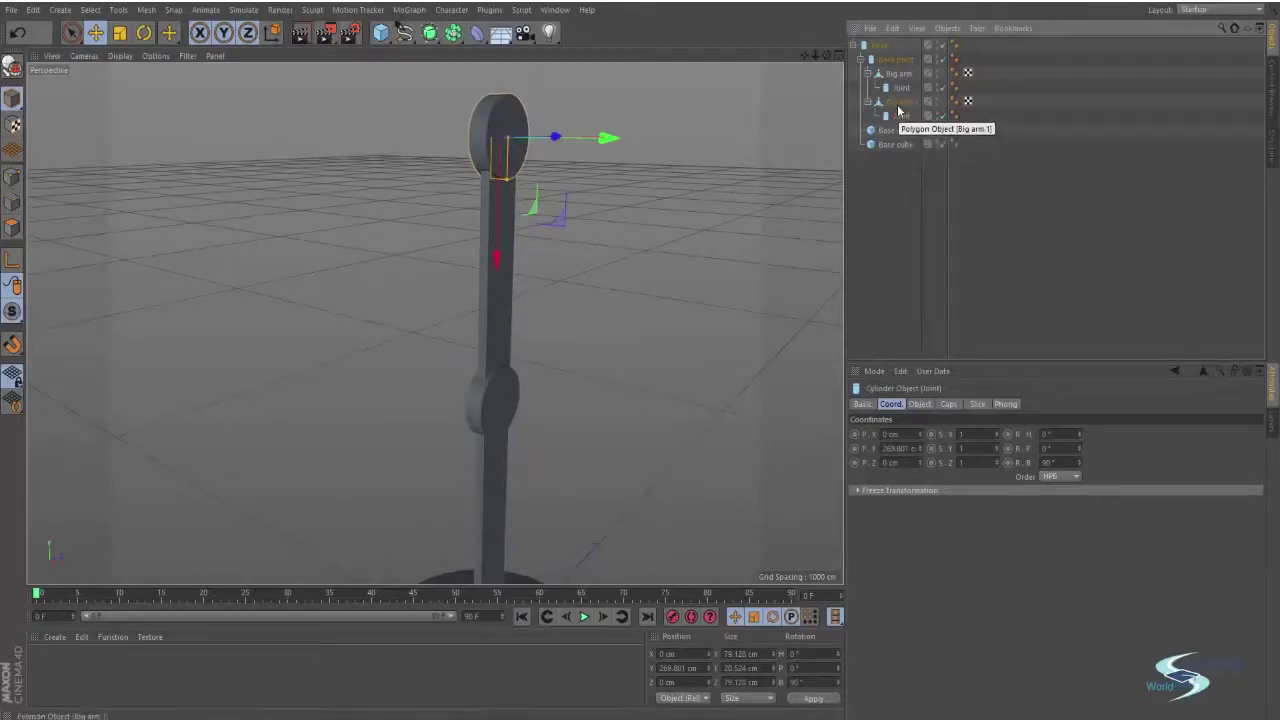
left_click(898, 103)
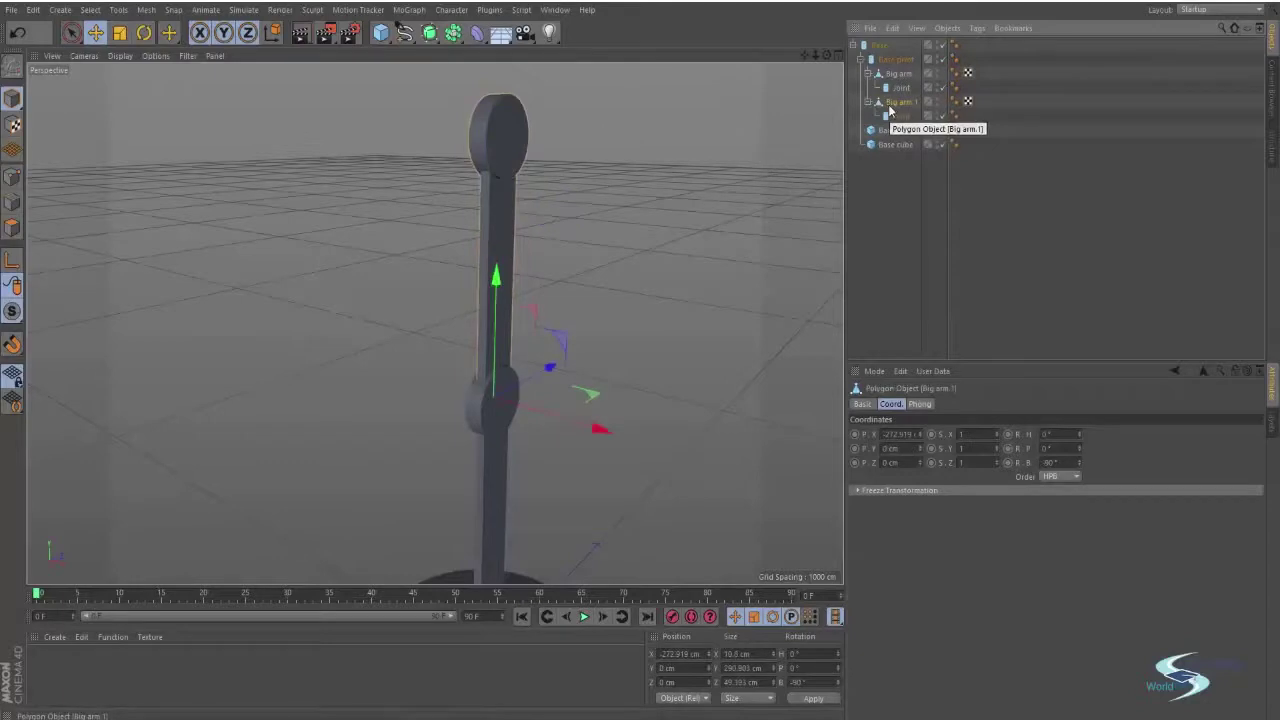
left_click_drag(889, 111, 901, 78)
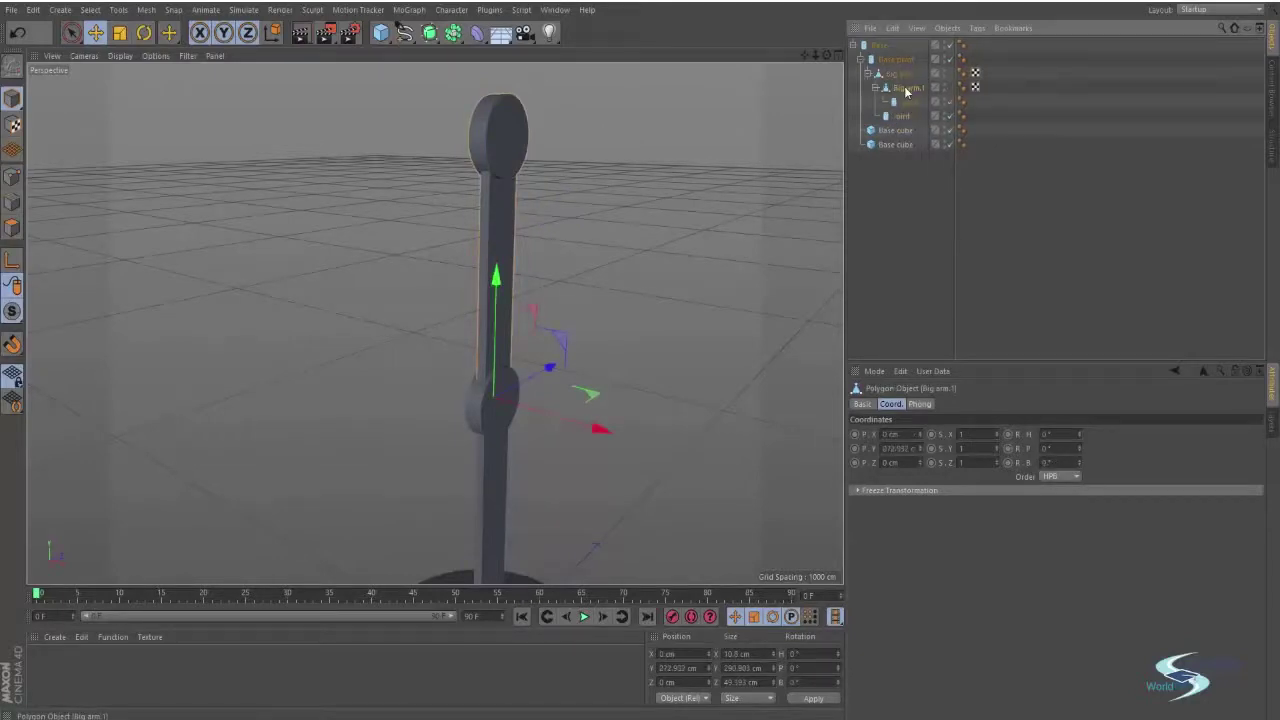
Rename the copied arm as Medium arm
double_click(906, 89)
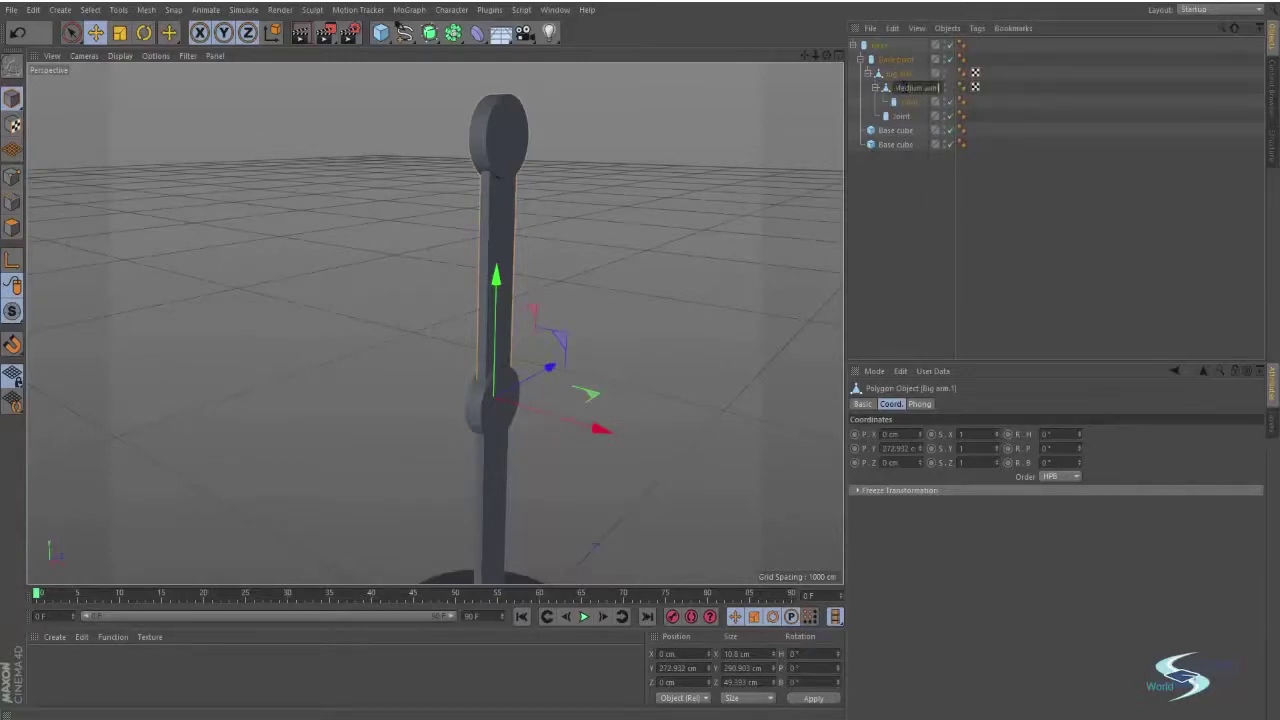
type("Medium arm")
key("Return")
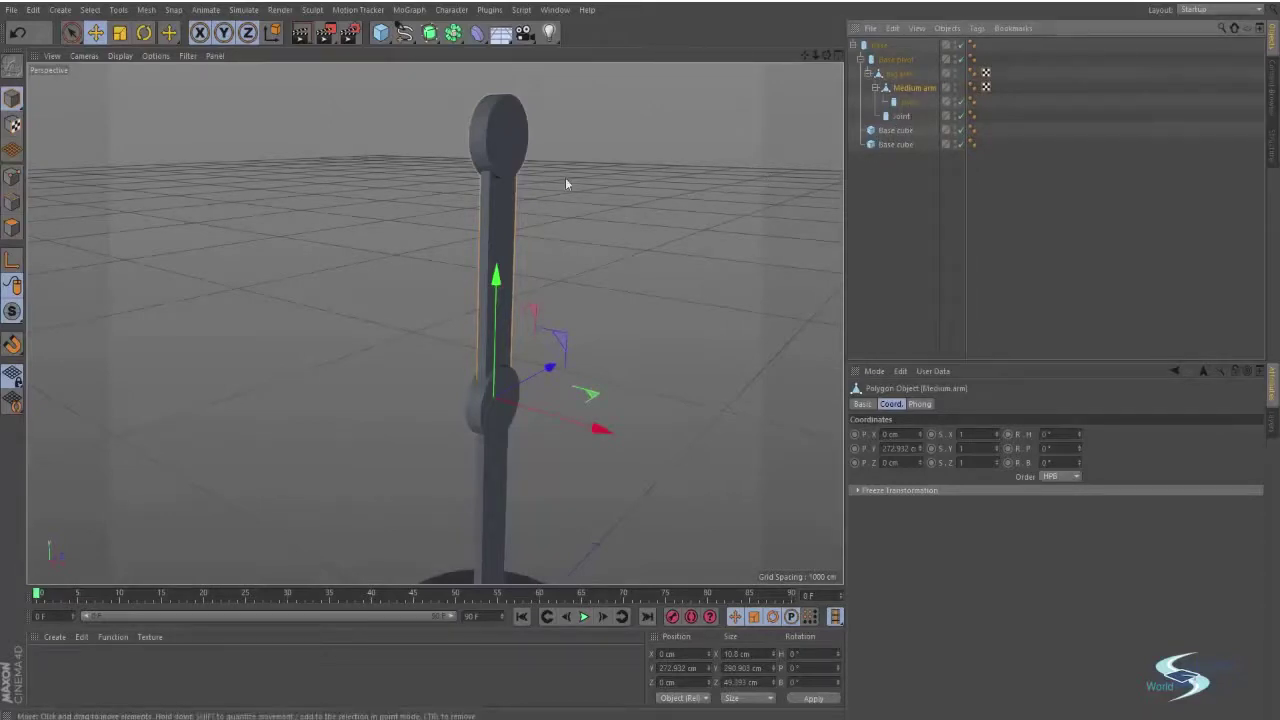
Move the upper Joint out of the Medium arm into the Big arm's level and shorten the Medium arm to about 203 cm
left_click(909, 102)
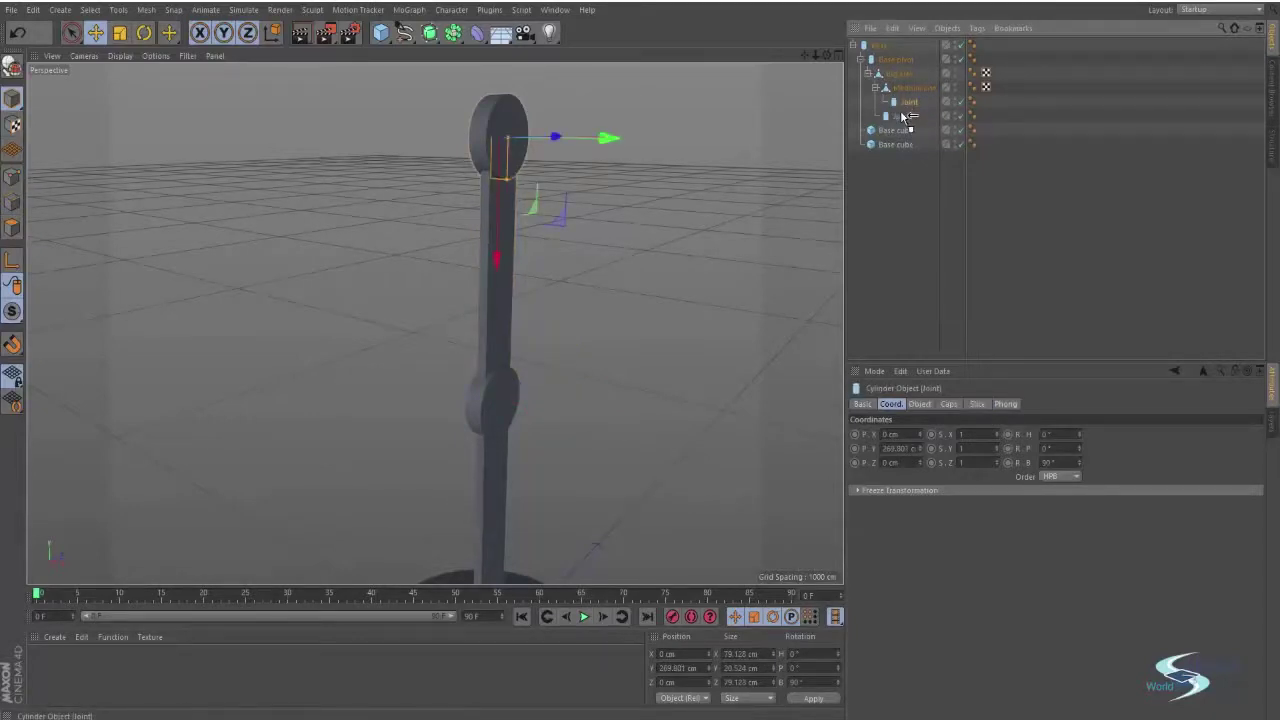
left_click_drag(901, 111, 902, 113)
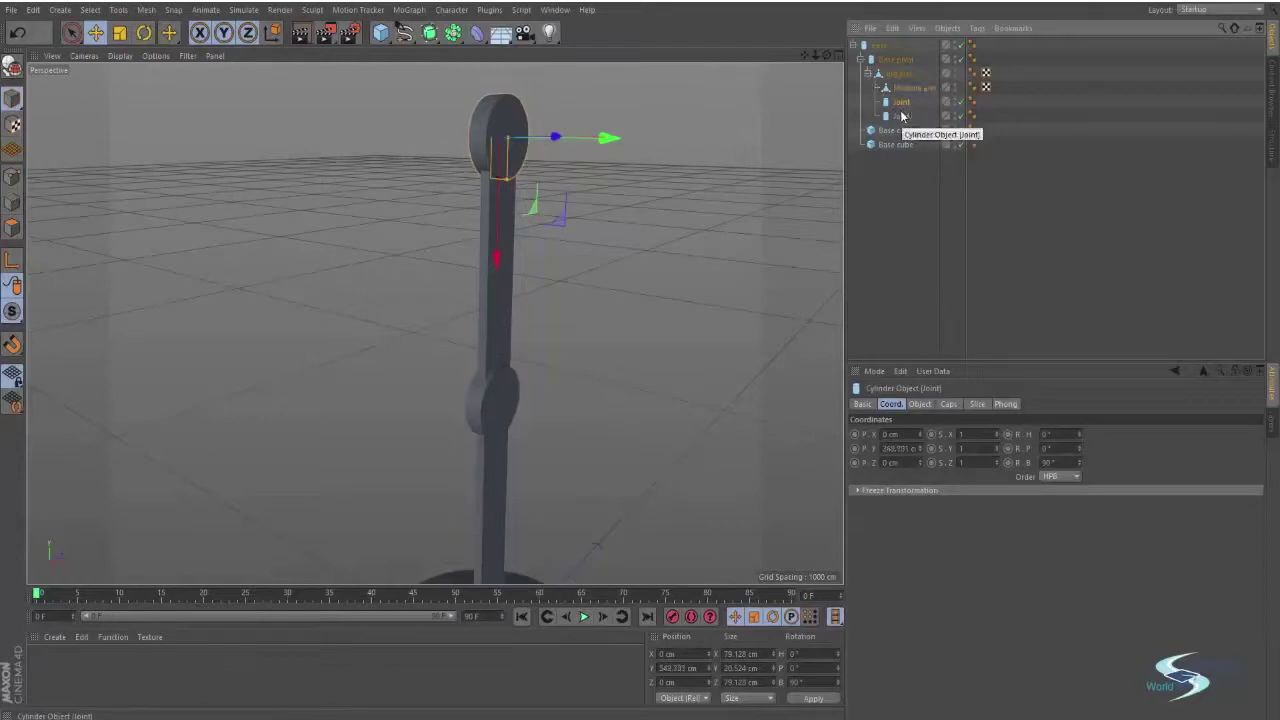
left_click(904, 90)
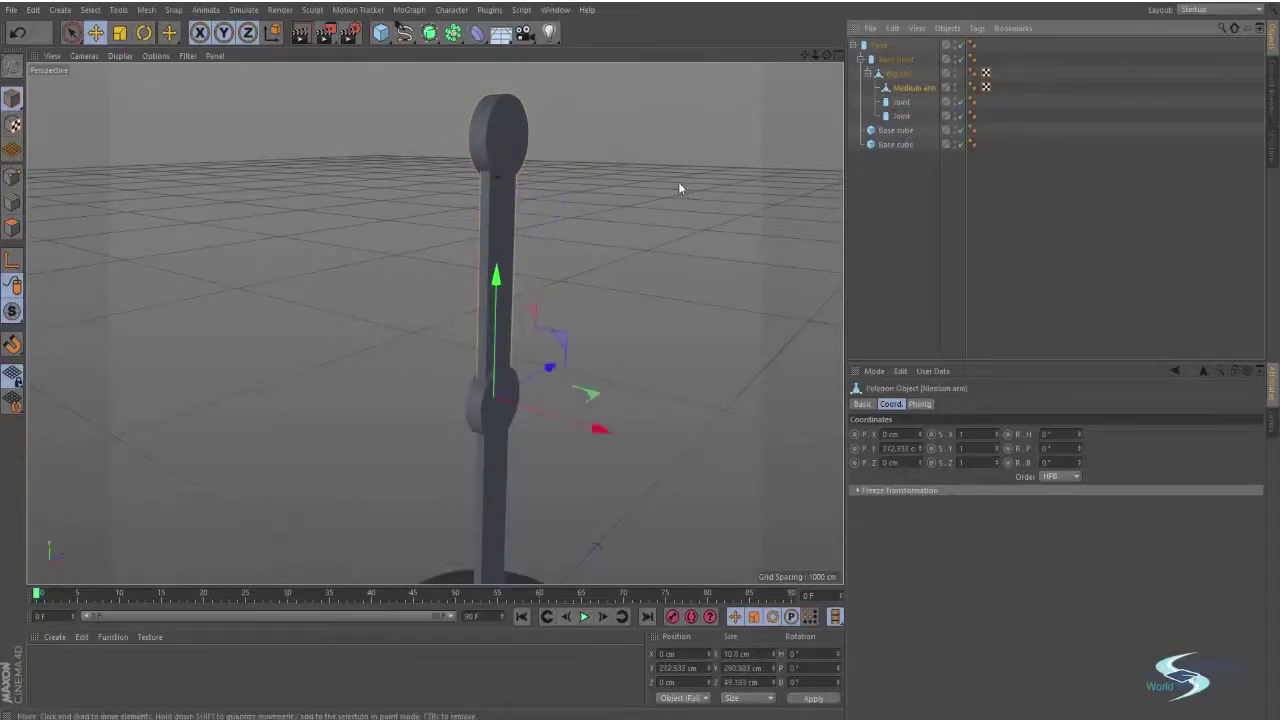
key("t")
left_click_drag(497, 275, 424, 233)
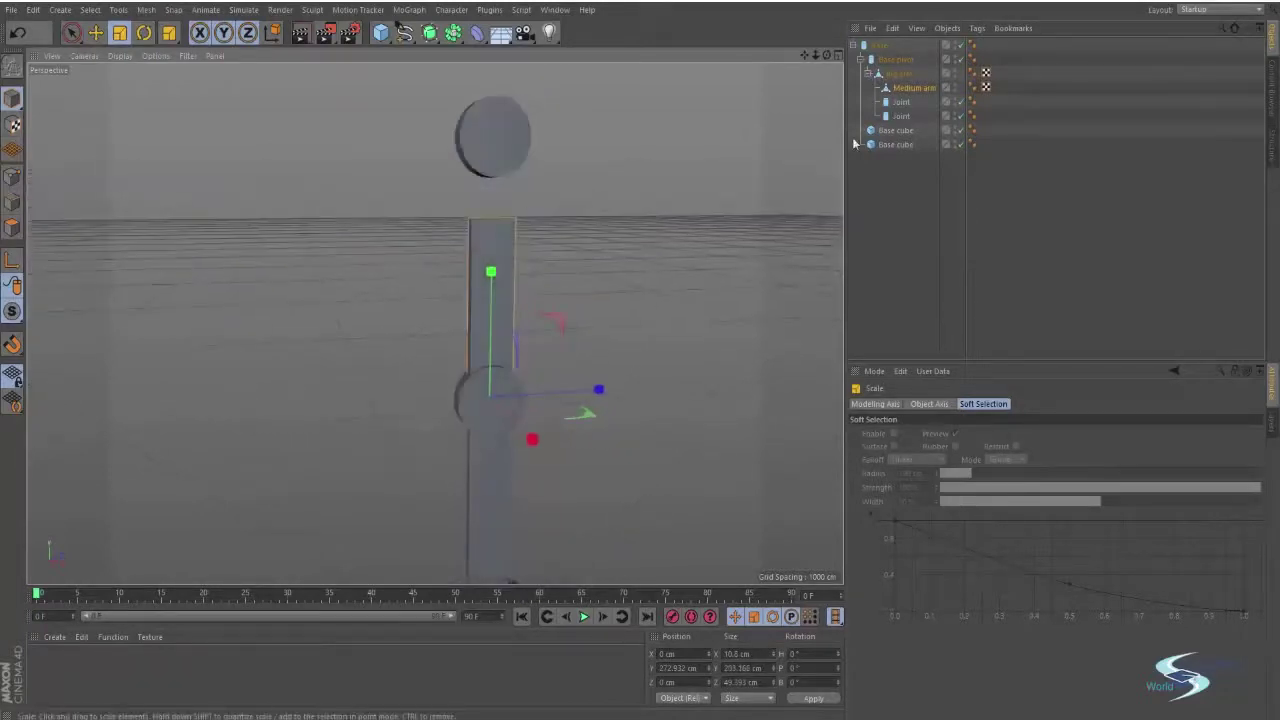
Lower the upper Joint onto the Medium arm's end at about Y 459 cm and scale it to about 59 cm across and 15 cm thick
left_click(904, 107)
key("e")
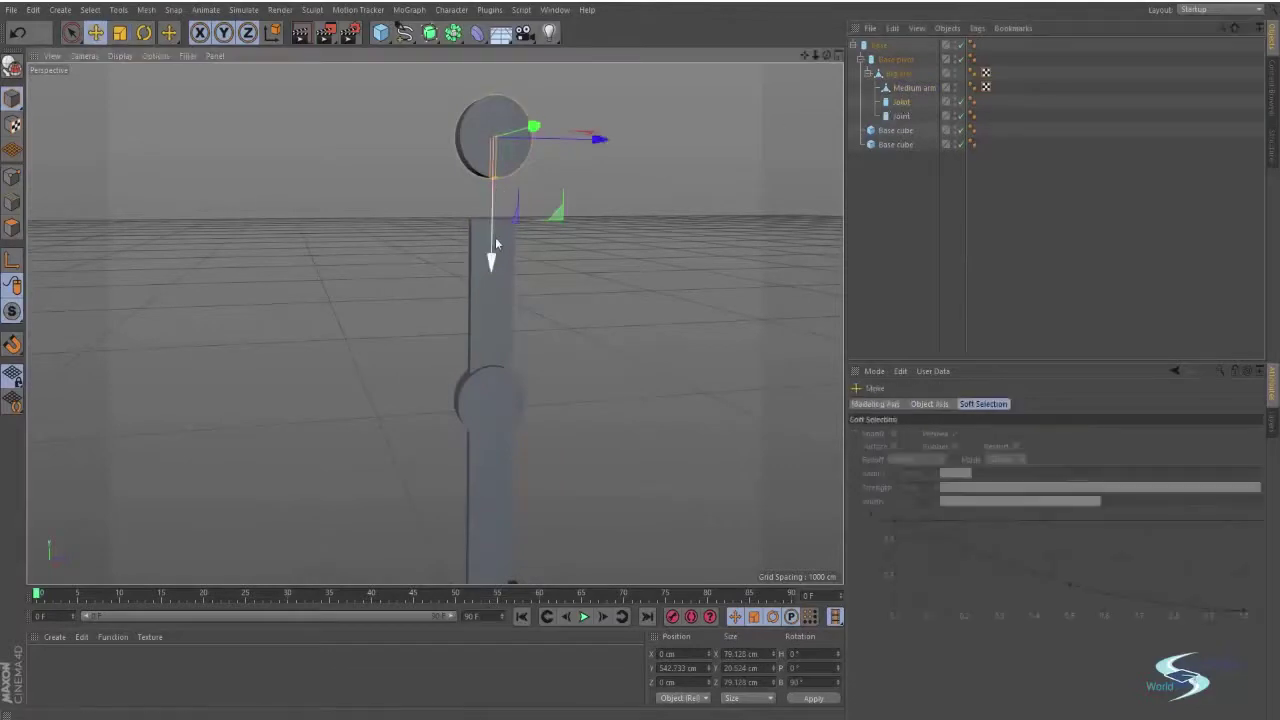
left_click_drag(490, 287, 490, 346)
key("t")
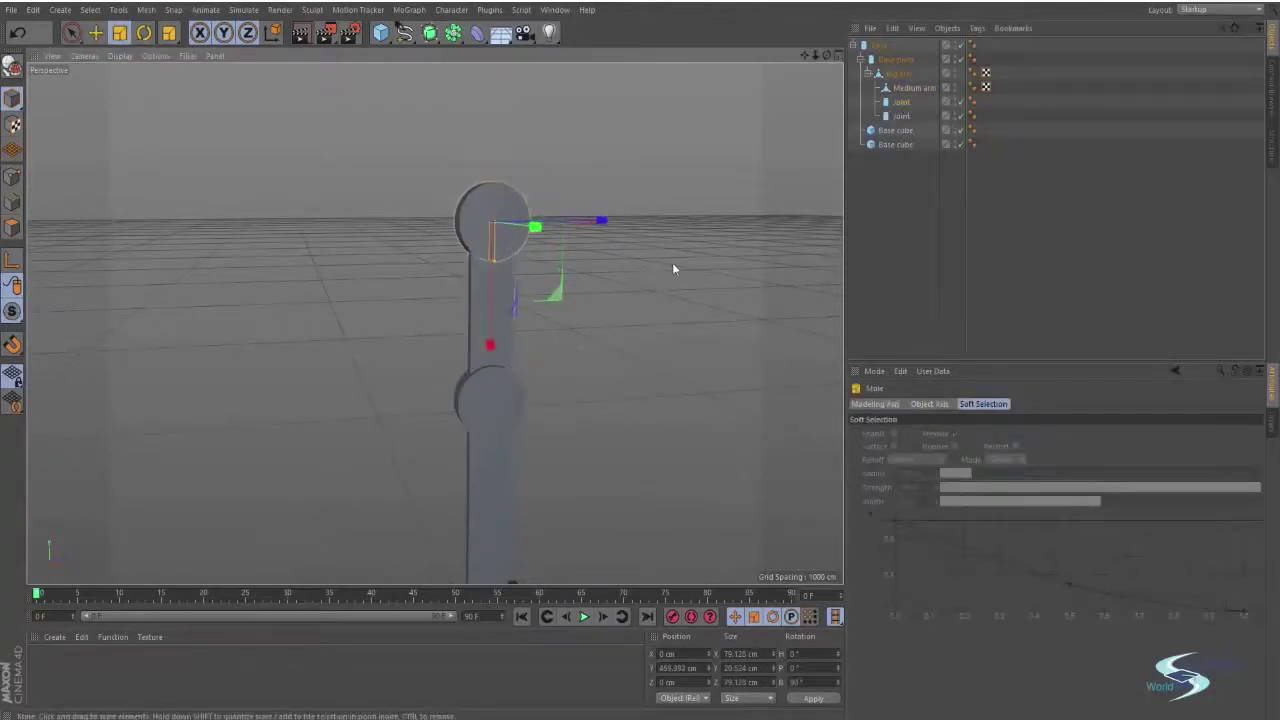
left_click_drag(521, 264, 469, 288, "alt")
mouse_move(436, 322)
left_mouse_down("alt")
mouse_move(559, 294)
mouse_move(420, 306)
mouse_move(456, 309)
left_mouse_up("alt")
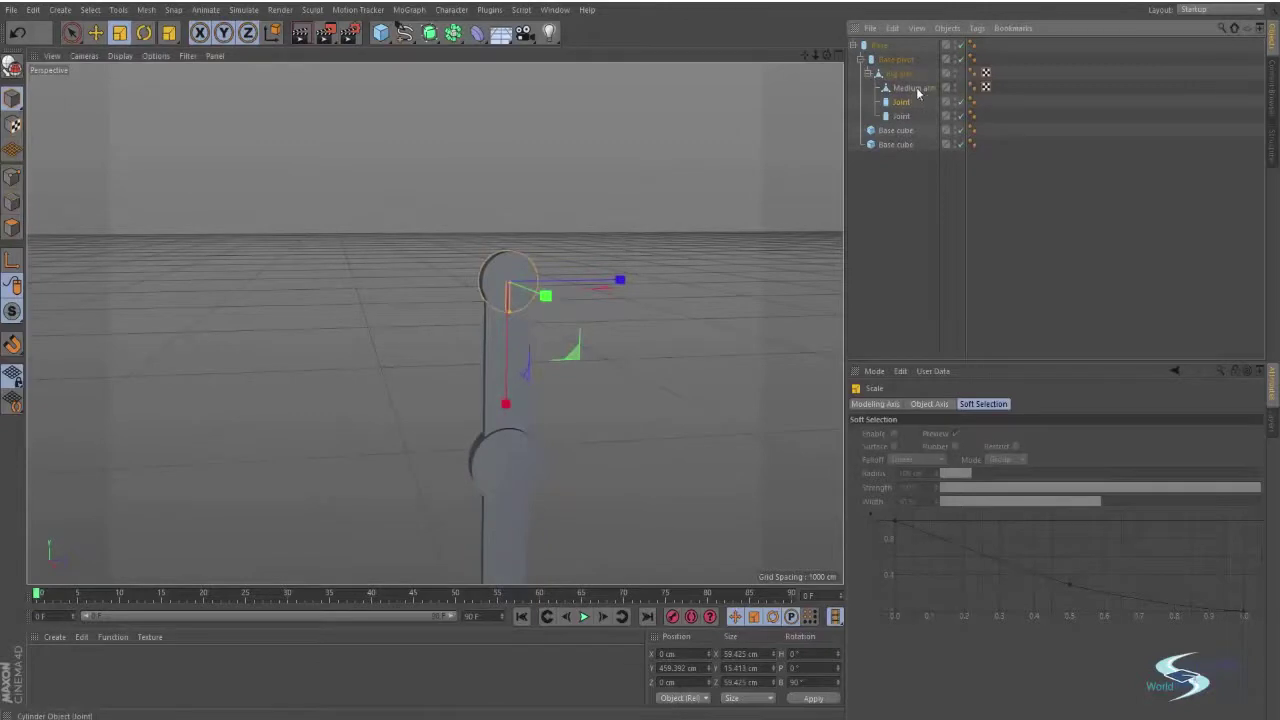
Nest the resized upper Joint back under the Medium arm and select the Medium arm
left_click_drag(918, 93, 915, 90)
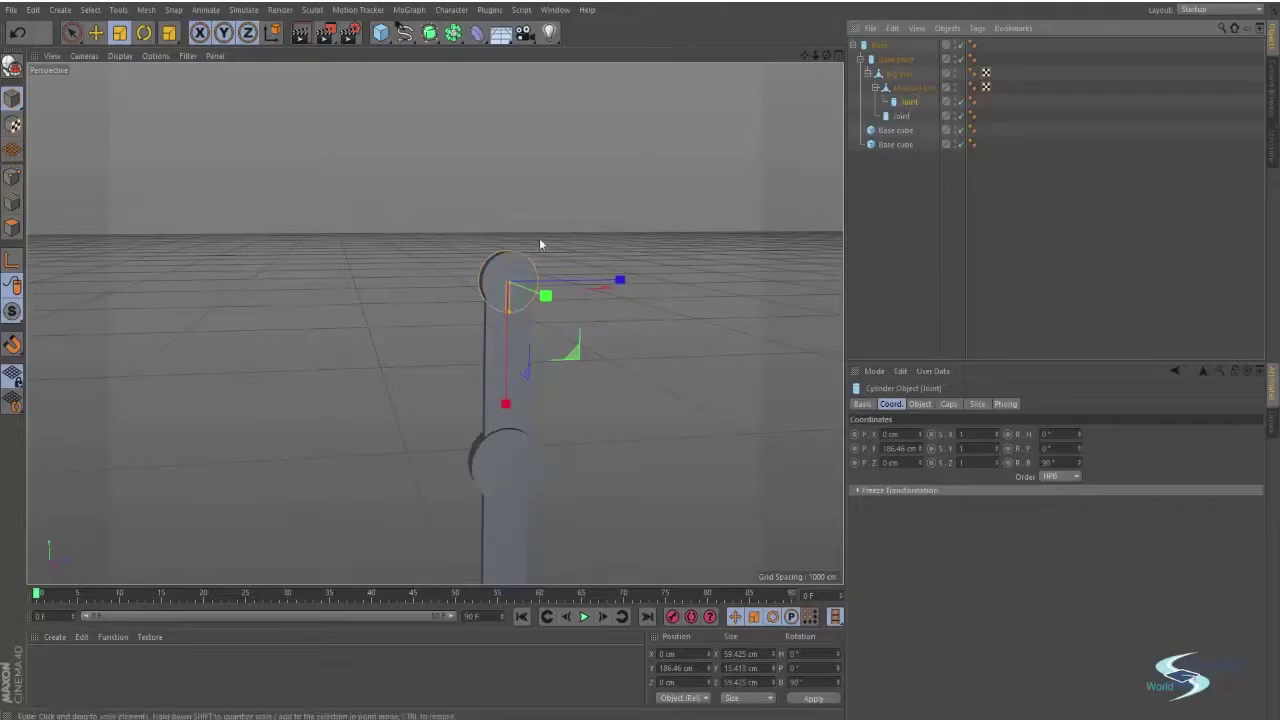
left_click_drag(539, 238, 632, 224, "alt")
left_click(910, 88)
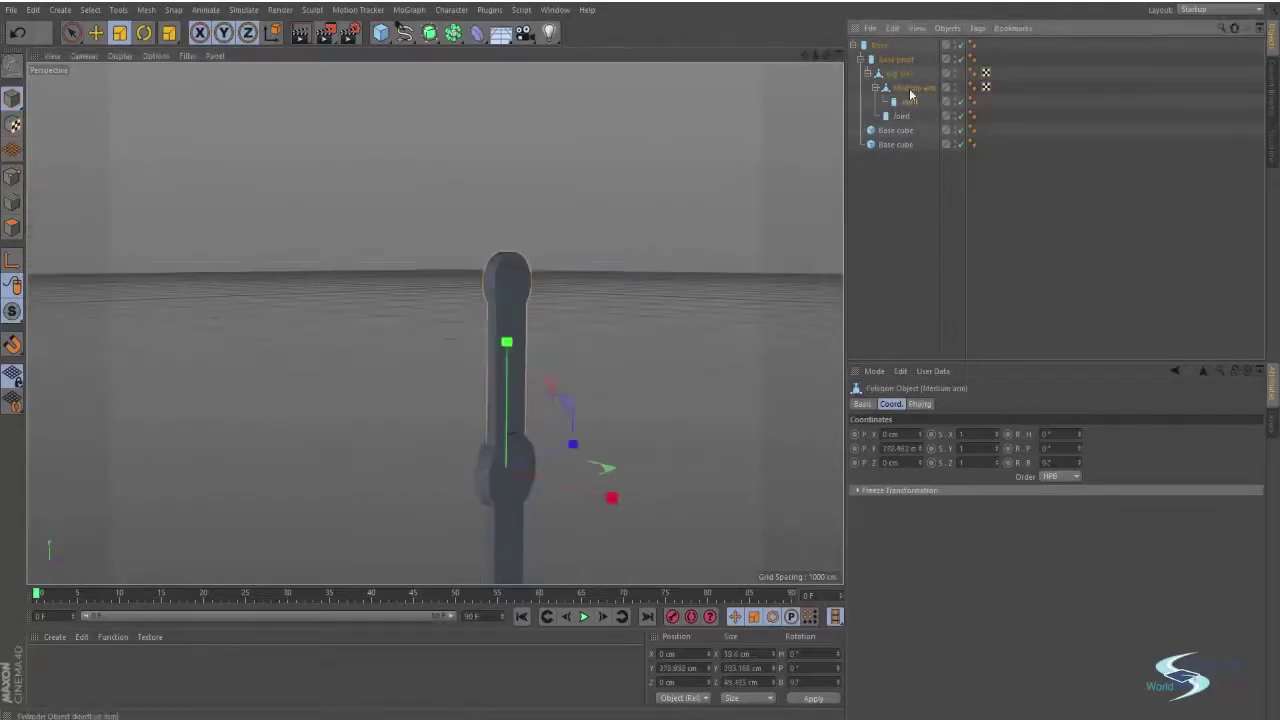
Test rotating the Medium arm about the joint at its lower end and undo the rotation
left_click_drag(532, 375, 514, 348, "alt")
right_click_drag(514, 348, 476, 384, "alt")
middle_click_drag(476, 384, 468, 298, "alt")
left_click_drag(468, 298, 508, 322, "alt")
right_click_drag(508, 322, 535, 328, "alt")
middle_click_drag(535, 328, 527, 348, "alt")
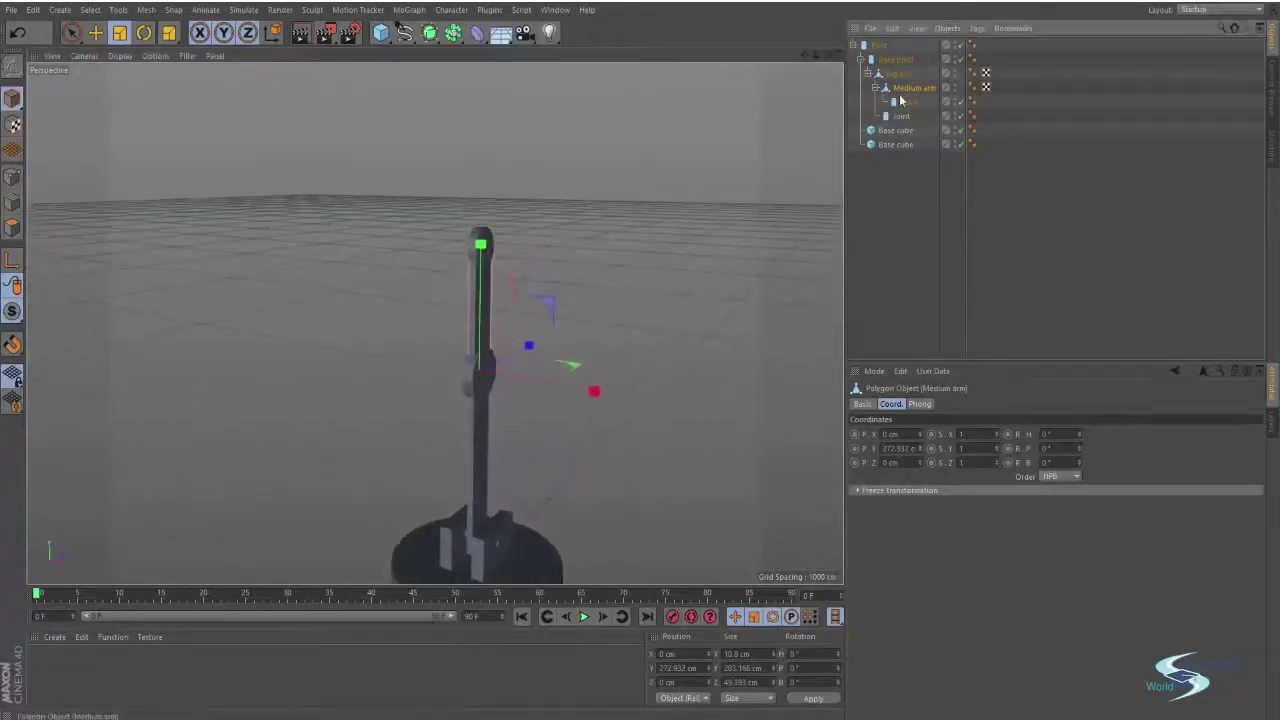
key("r")
left_click_drag(455, 330, 465, 305)
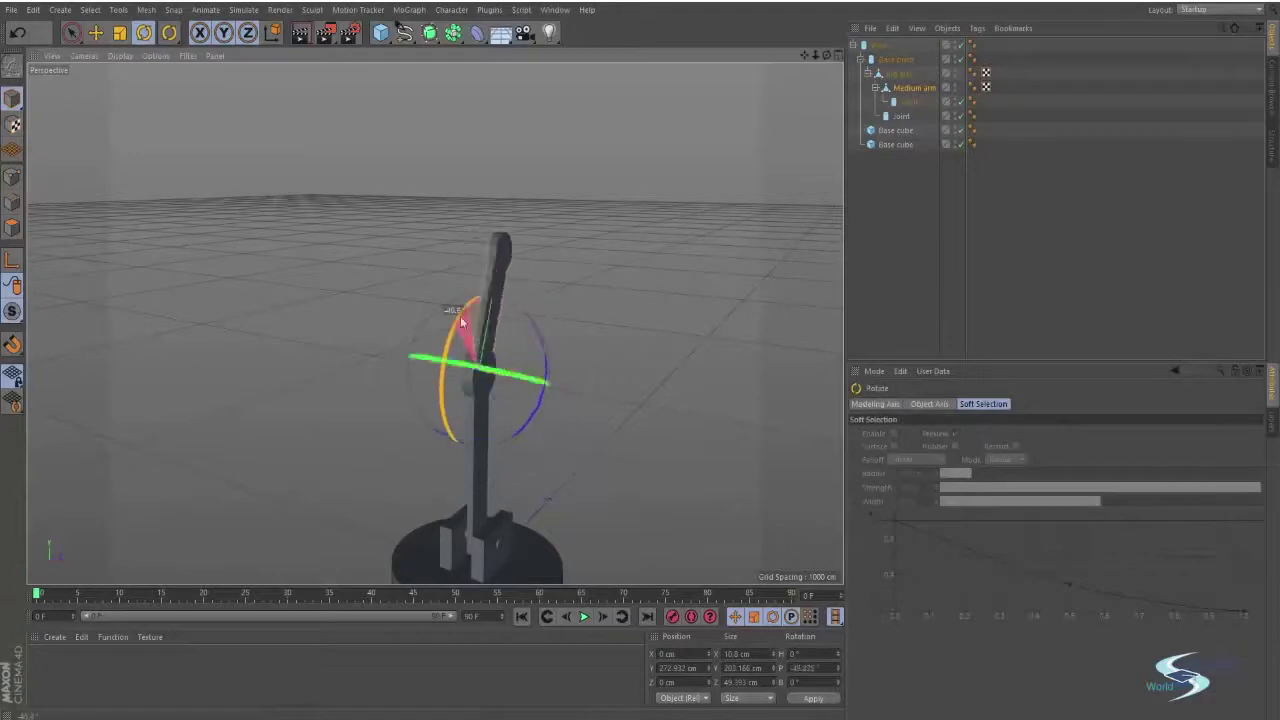
key("ctrl+z")
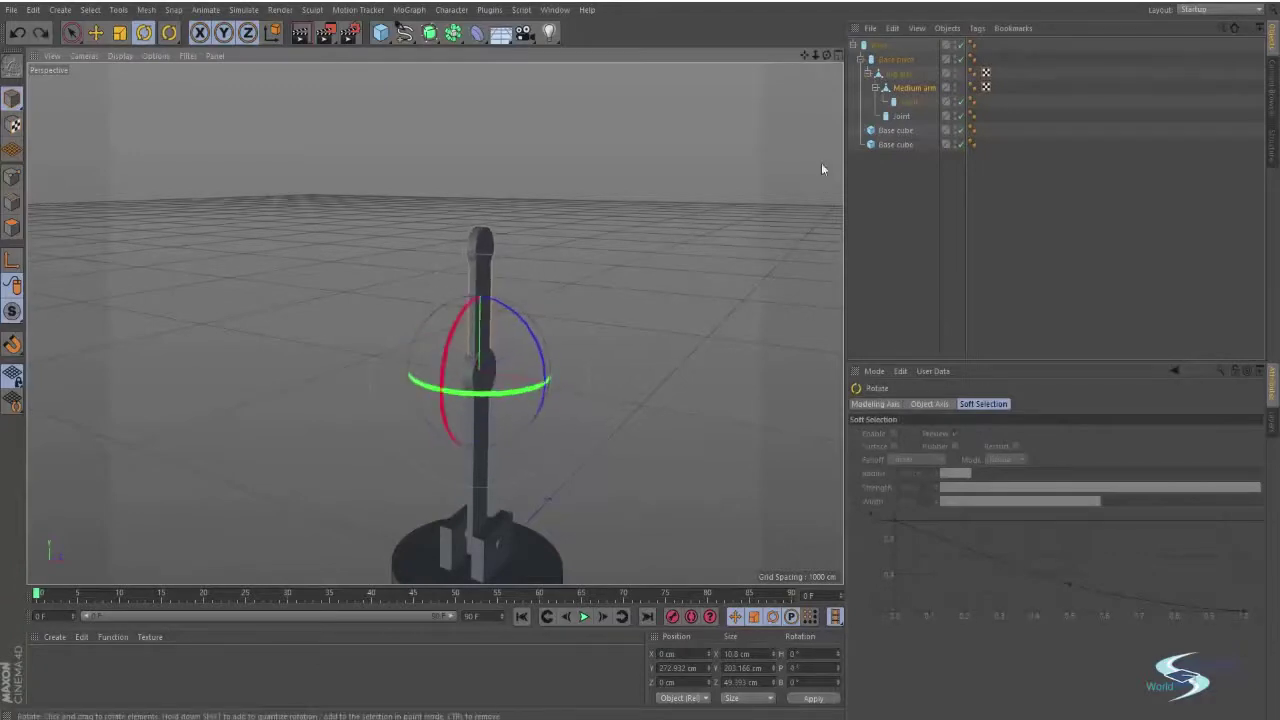
Duplicate the Medium arm with its Joint upwards to about Y 460 cm
key("e")
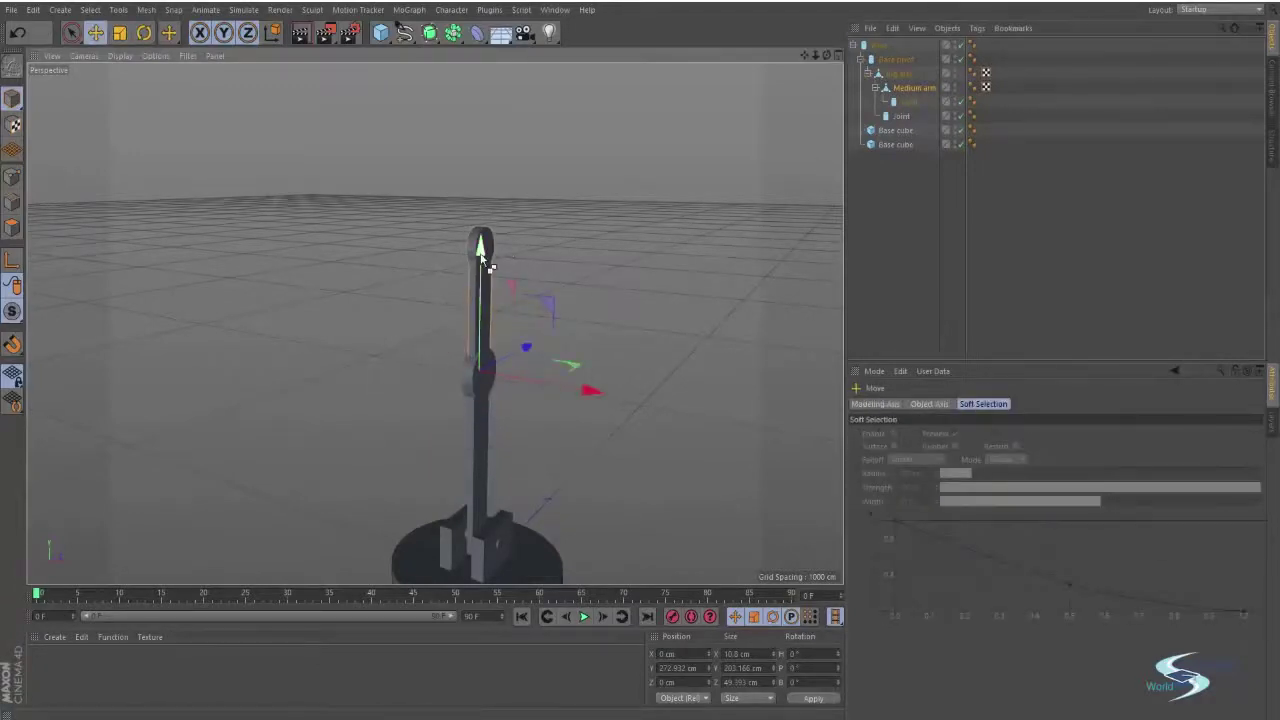
left_click_drag(504, 121, 504, 124, "ctrl")
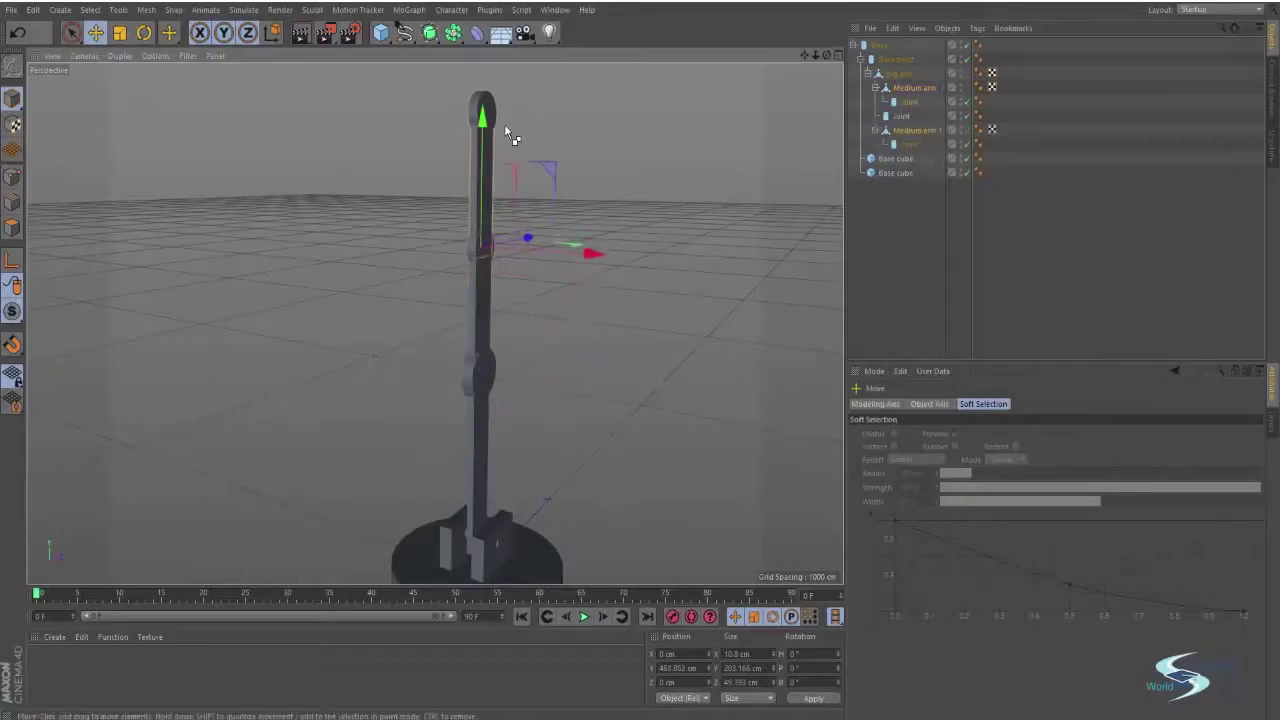
Rename the duplicated arm as Small arm and nest it under the Medium arm
left_click(898, 129)
double_click(898, 129)
type("Fine")
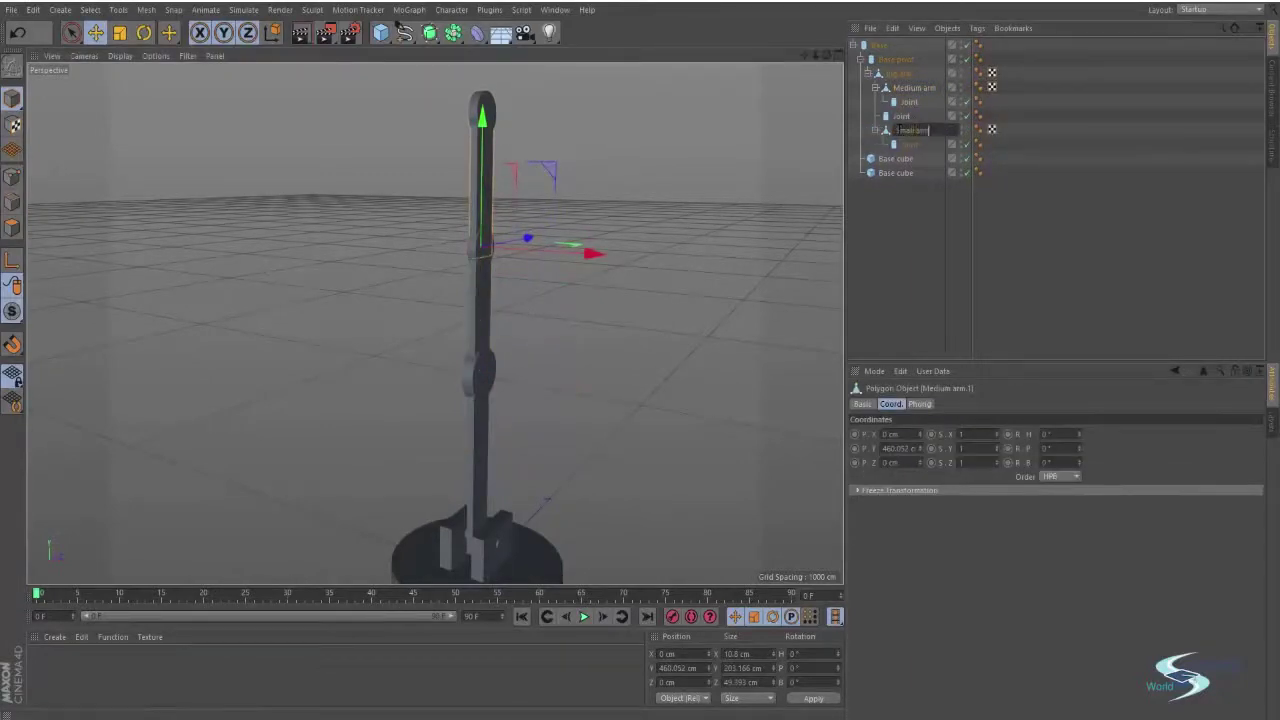
key("Return")
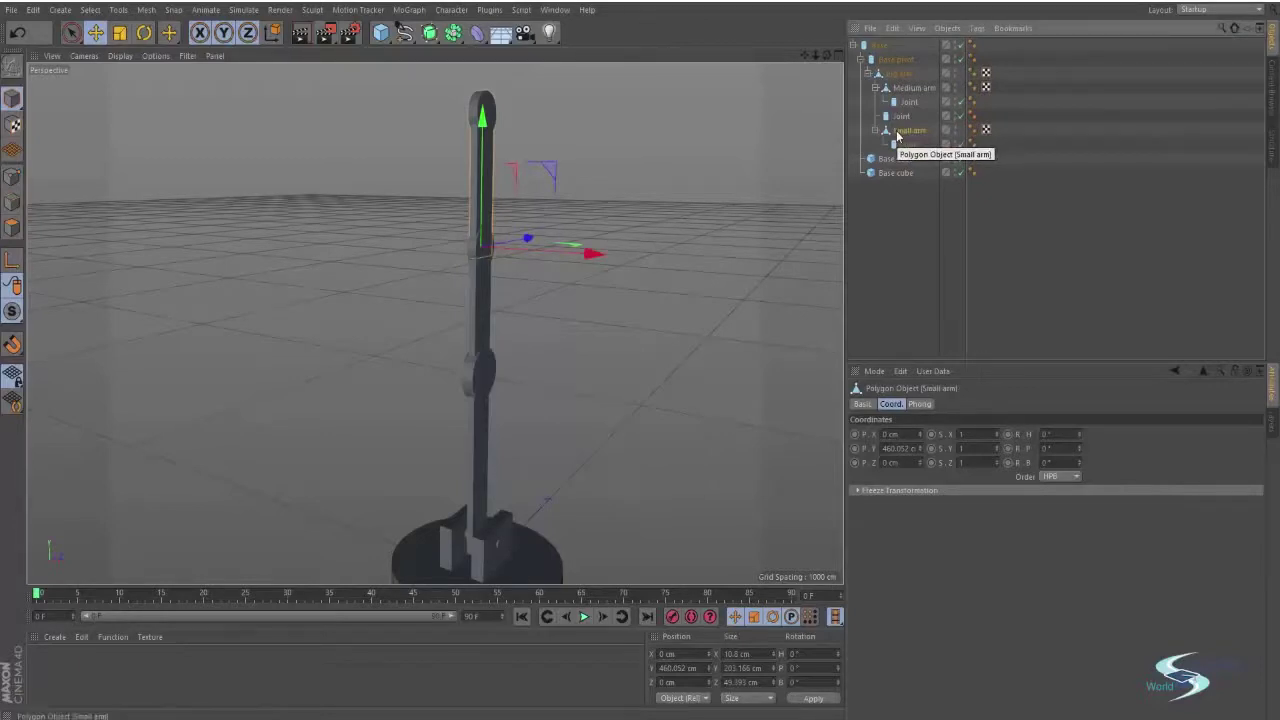
left_click_drag(918, 88, 916, 87)
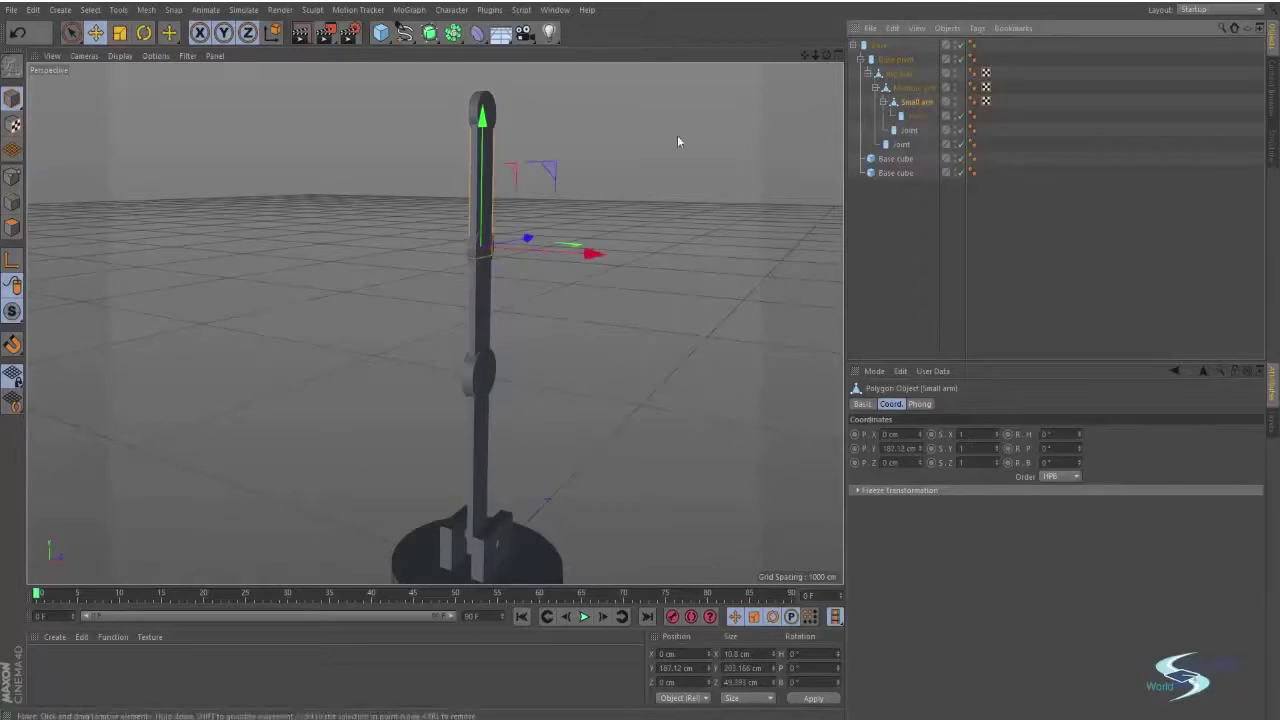
Test rotating the Small arm about the joint at its lower end and undo the rotation
key("r")
left_click_drag(463, 175, 544, 224)
key("ctrl+z")
Scale the Small arm and its Joint down uniformly so the segment is smaller than the Medium arm
left_click_drag(625, 181, 584, 215, "alt")
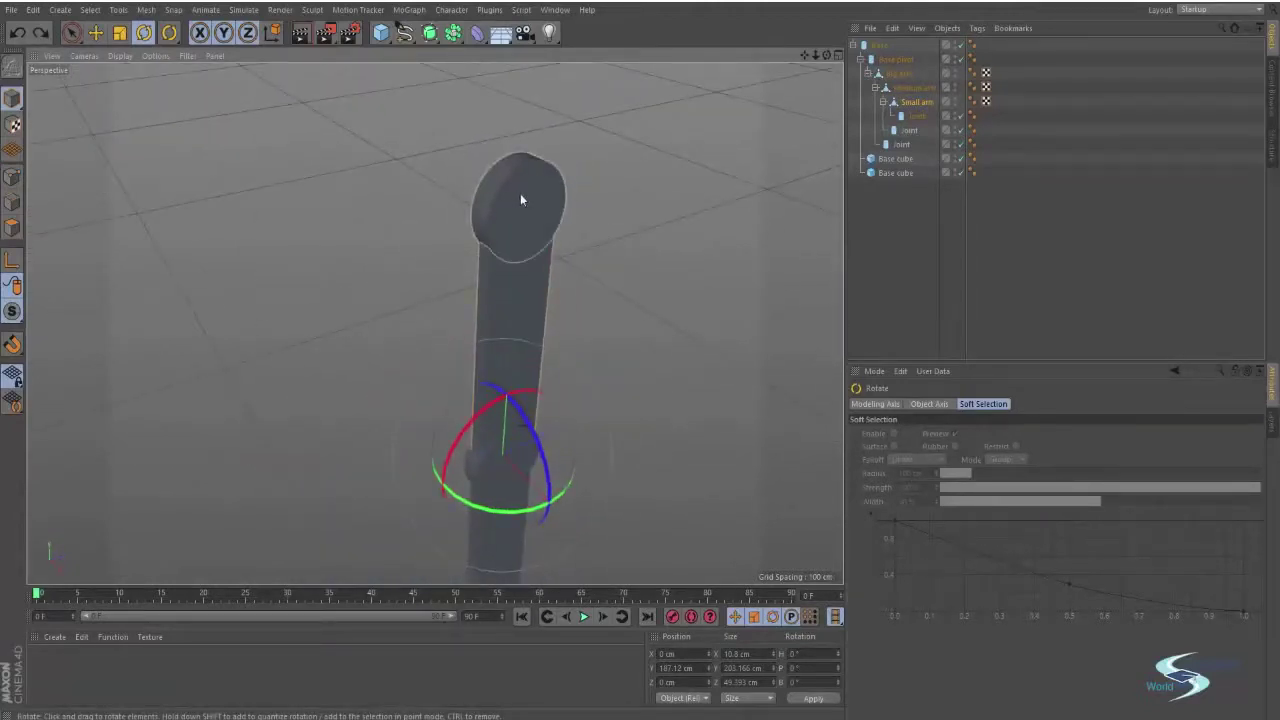
key("t")
left_click_drag(651, 254, 571, 280)
key("e")
Examine the complete arm with its three segments and joints from the tip down to the base
right_click_drag(536, 275, 510, 296, "alt")
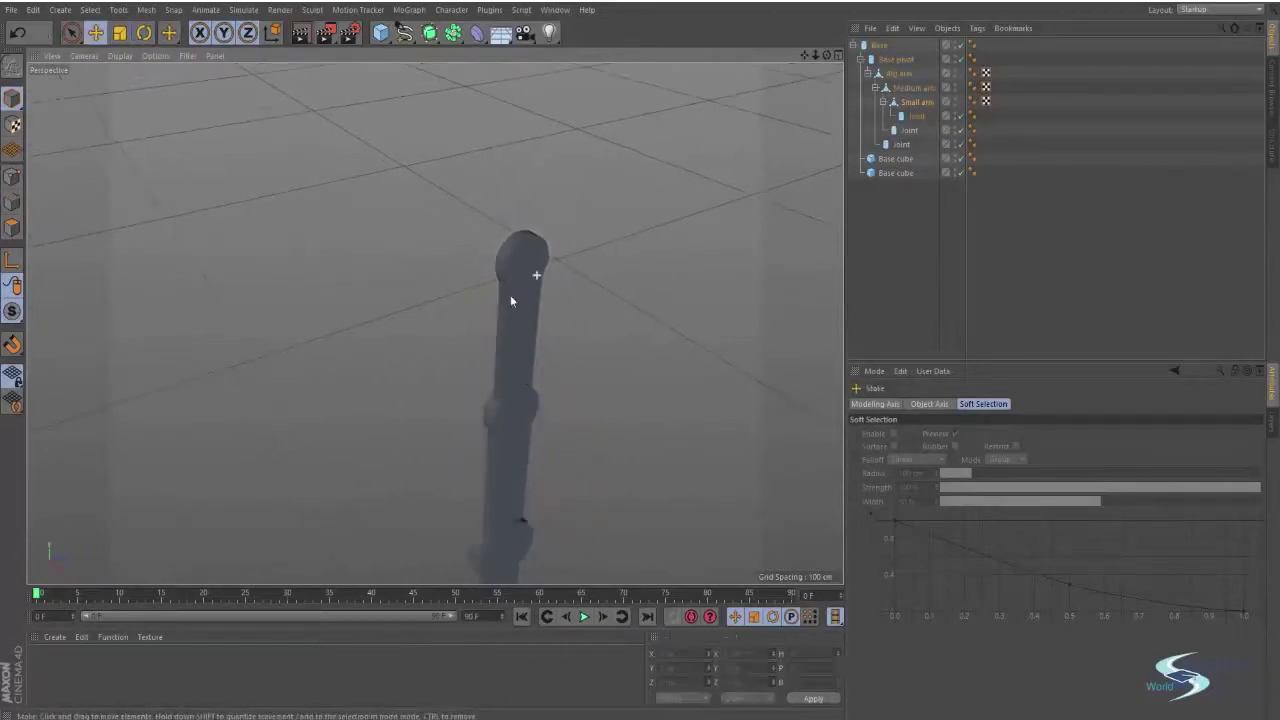
middle_click_drag(510, 297, 526, 213, "alt")
right_click_drag(526, 217, 490, 250, "alt")
middle_click_drag(521, 271, 515, 304, "alt")
left_click_drag(515, 306, 508, 258, "alt")
right_click_drag(508, 258, 503, 276, "alt")
middle_click_drag(503, 276, 492, 223, "alt")
left_click_drag(492, 223, 460, 224, "alt")
Test-pose the robotic arm by rotating the Big, Medium and Small arms about their joints, and view the bent arm
left_click(512, 400)
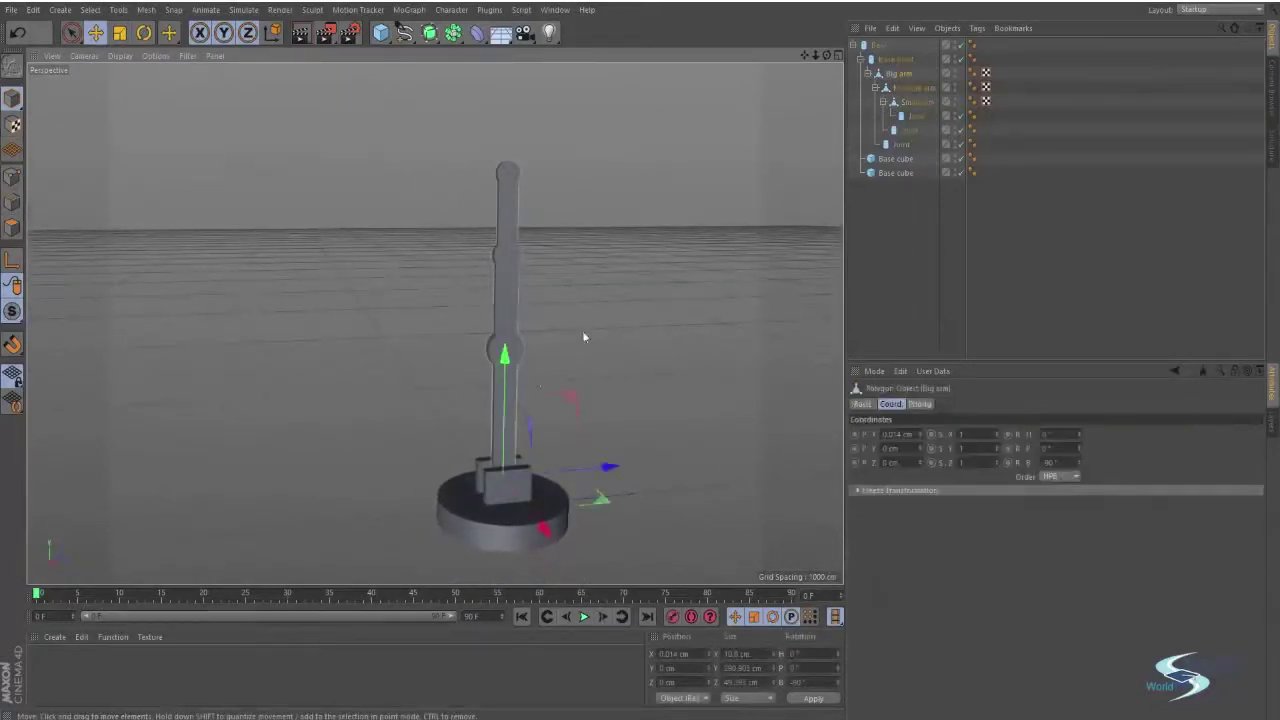
left_click_drag(586, 337, 608, 277, "alt")
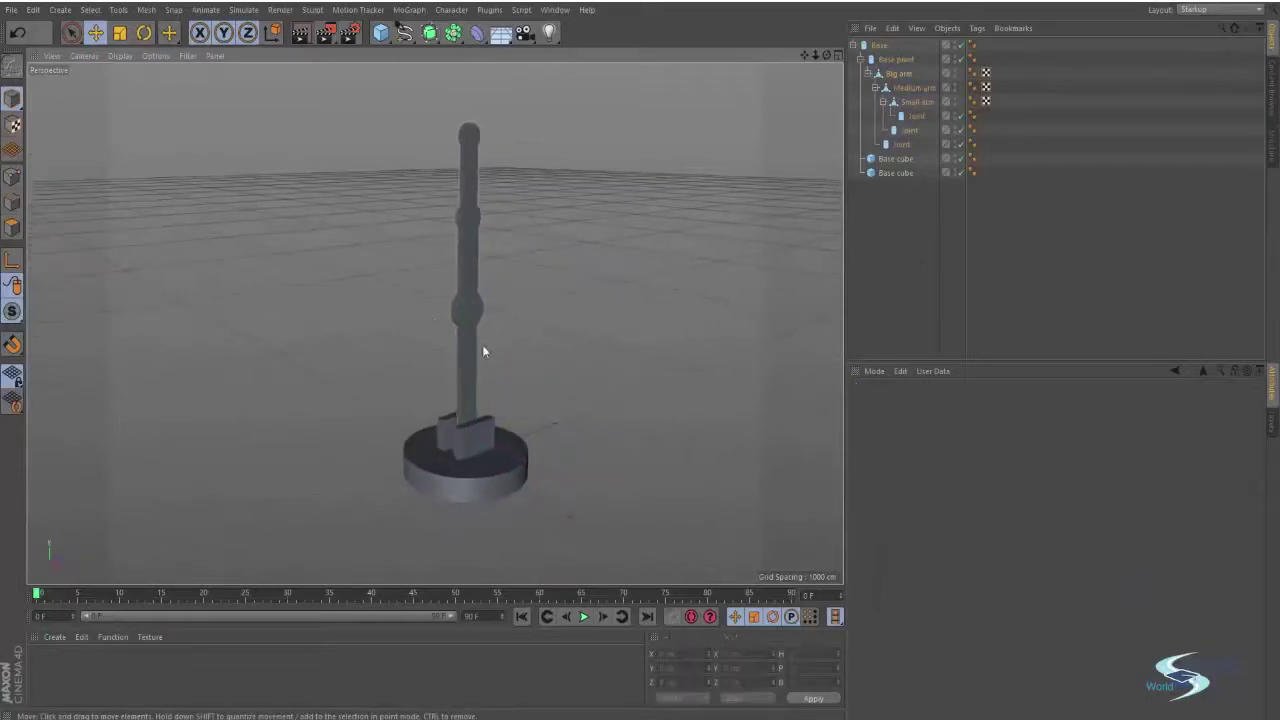
key("r")
left_click_drag(465, 372, 540, 337)
left_click(537, 284)
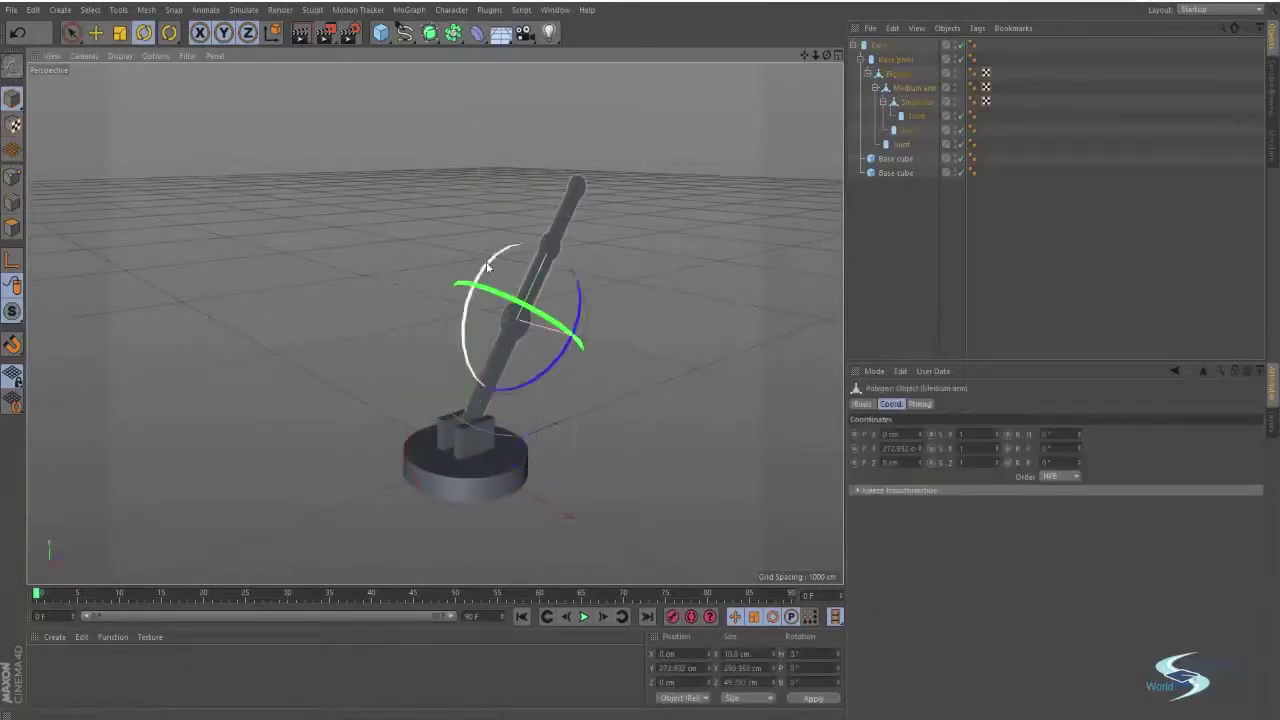
left_click_drag(486, 261, 634, 271)
left_click(521, 199)
key("e")
left_click(658, 278)
left_click_drag(545, 297, 611, 333, "alt")
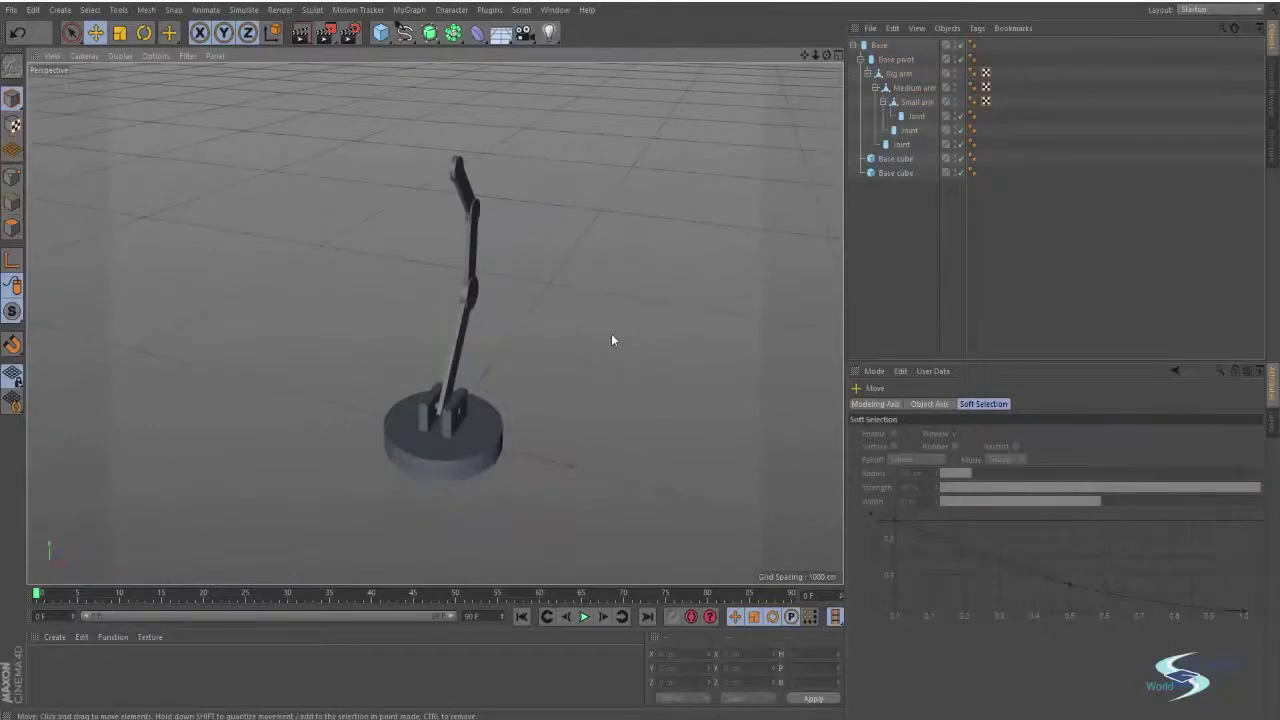
Undo the test rotations of all arm segments to restore the upright arm, and clear the selection
key("ctrl+z")
key("ctrl+z")
key("ctrl+z")
key("ctrl+z")
key("ctrl+z")
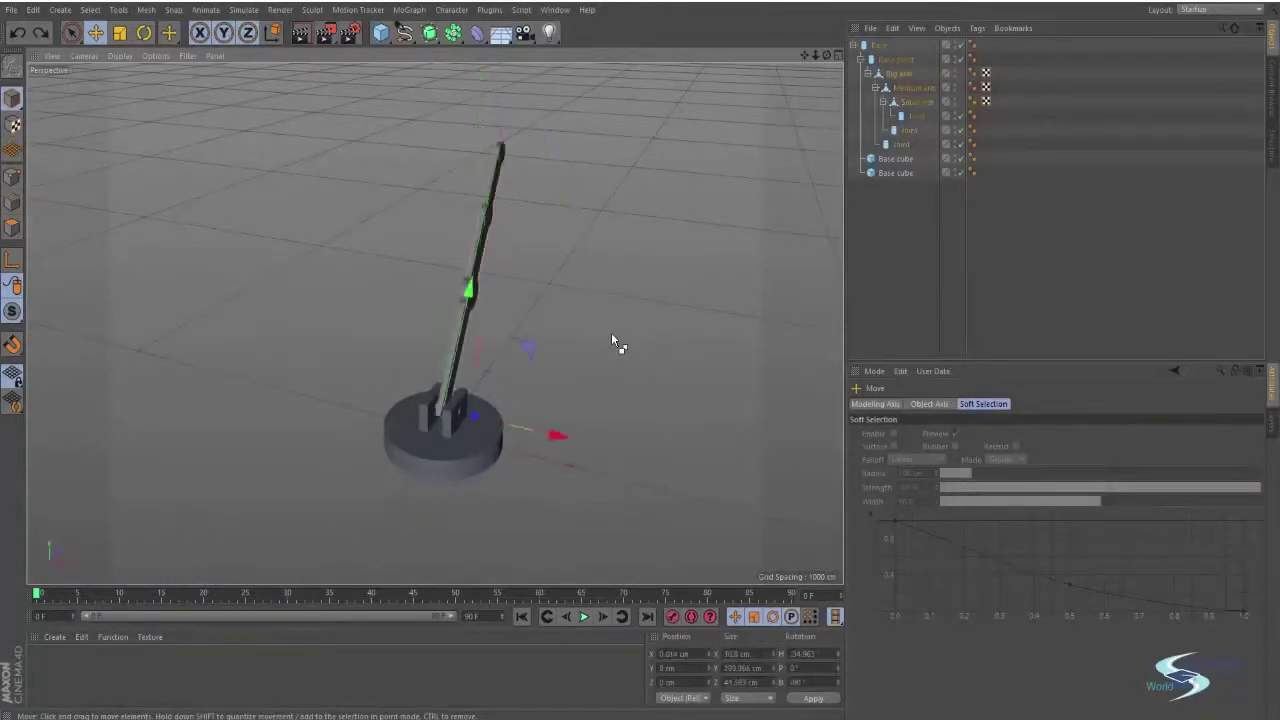
left_click(544, 284)
left_click_drag(544, 289, 554, 417, "alt")
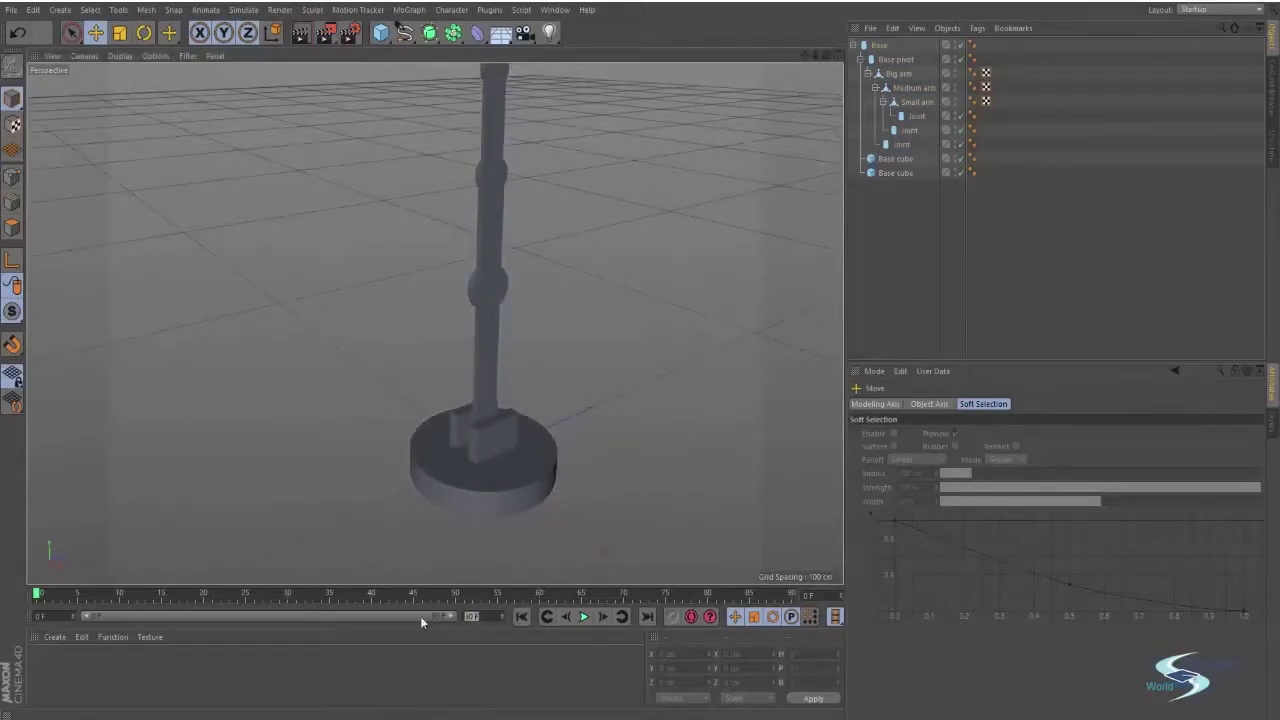
Set the animation length to 300 frames and extend the timeline's visible range to all of them
type("300")
key("Return")
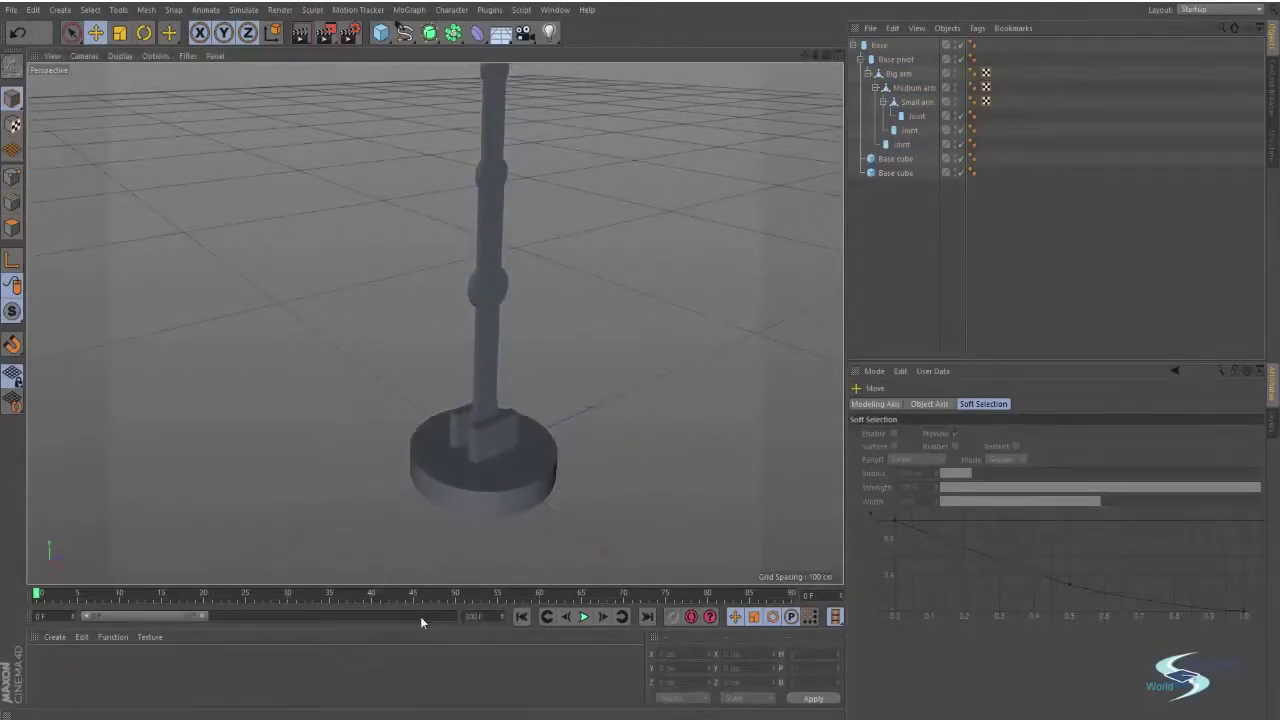
left_click_drag(252, 616, 470, 612)
Record keyframes for every object of the upright robotic arm at frame 0
scroll(600, 472, "down", 3)
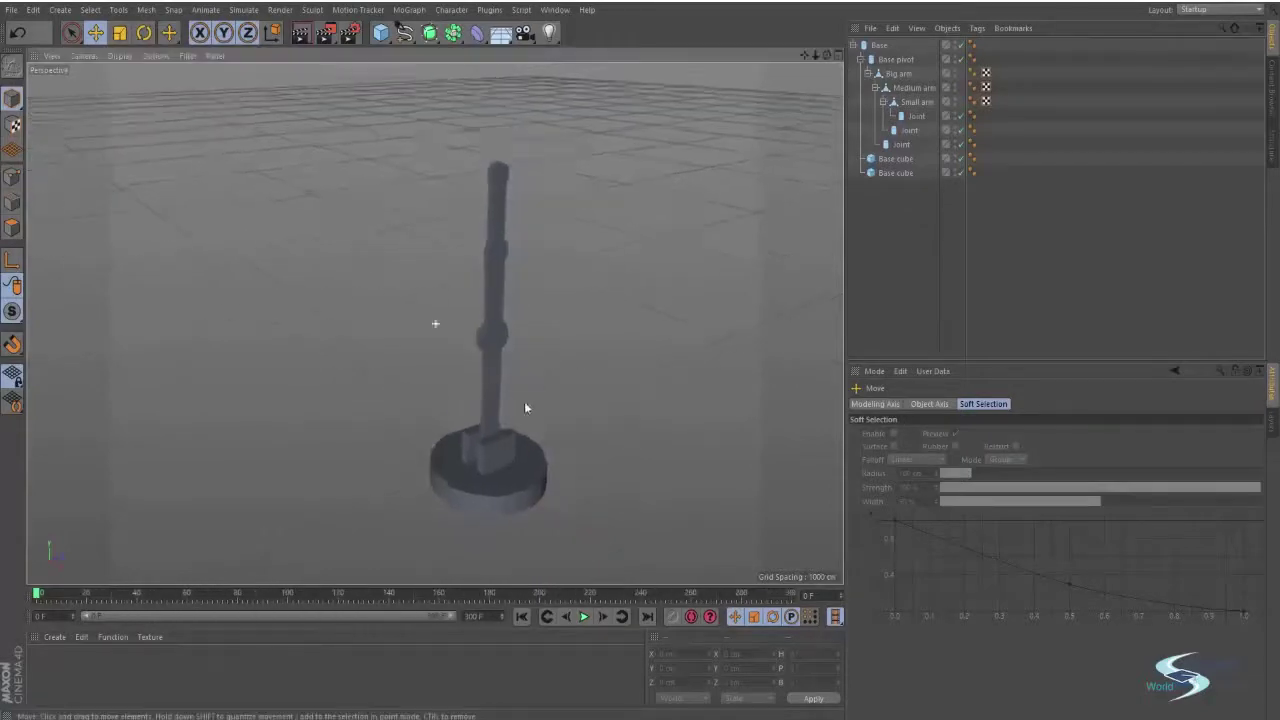
left_click_drag(524, 401, 502, 366, "alt")
left_click(485, 472)
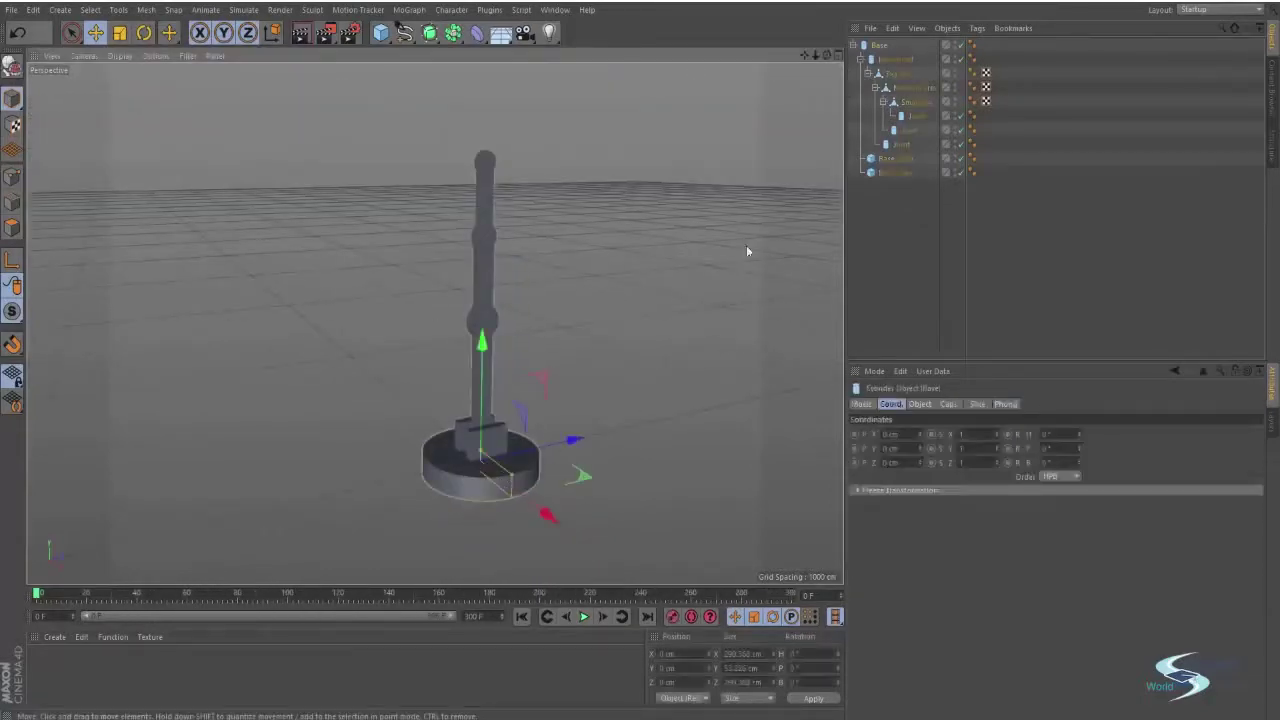
left_click_drag(1019, 240, 862, 40)
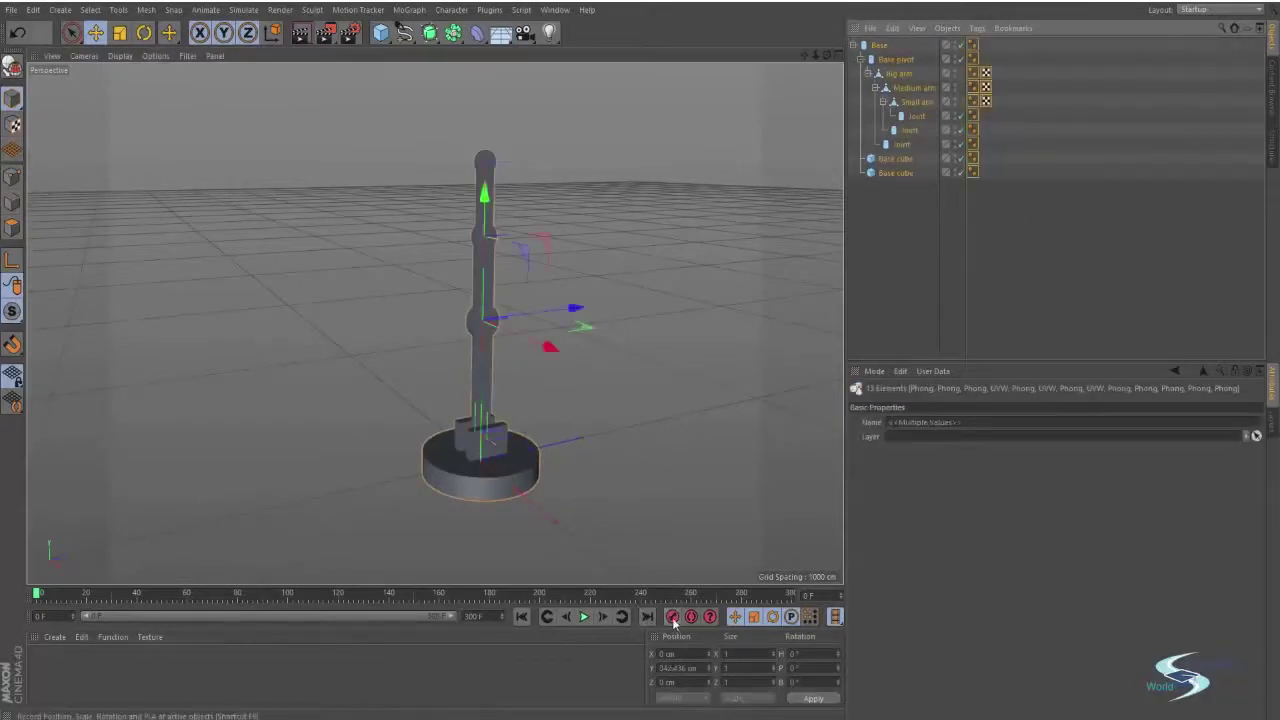
At frame 40, rotate the Base roughly a quarter turn about its vertical axis
left_click(144, 593)
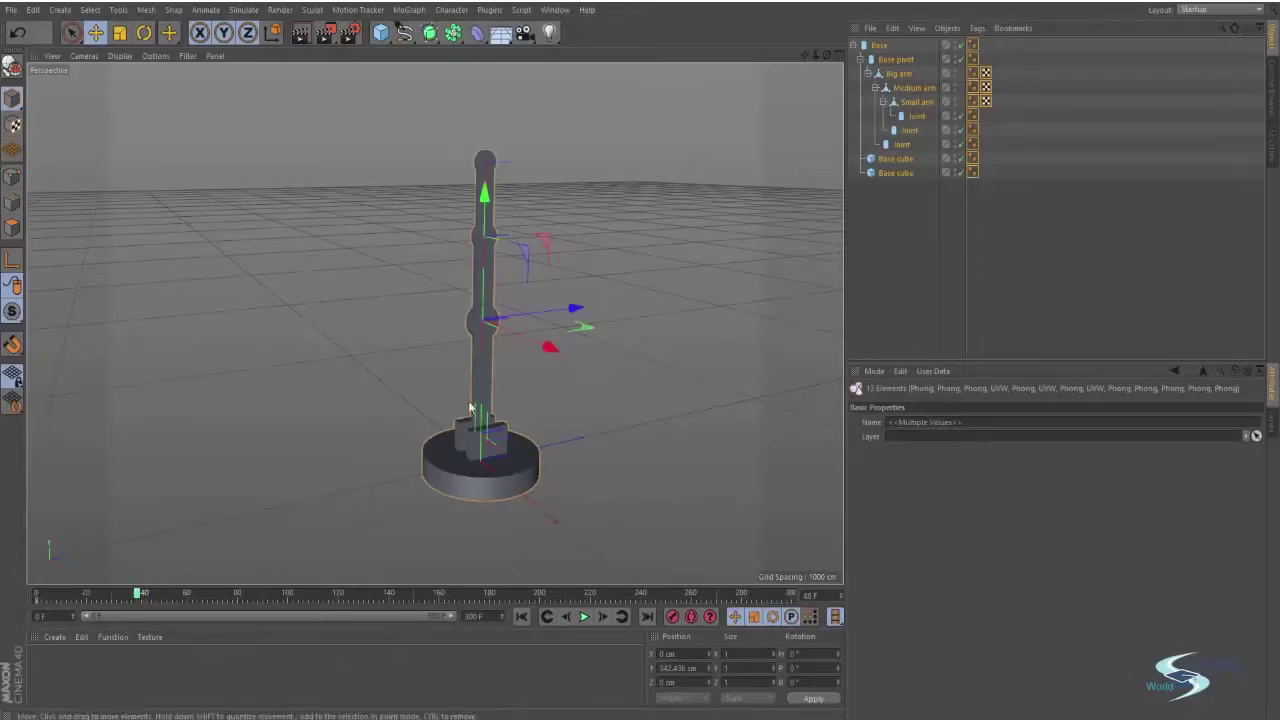
left_click(509, 470)
key("r")
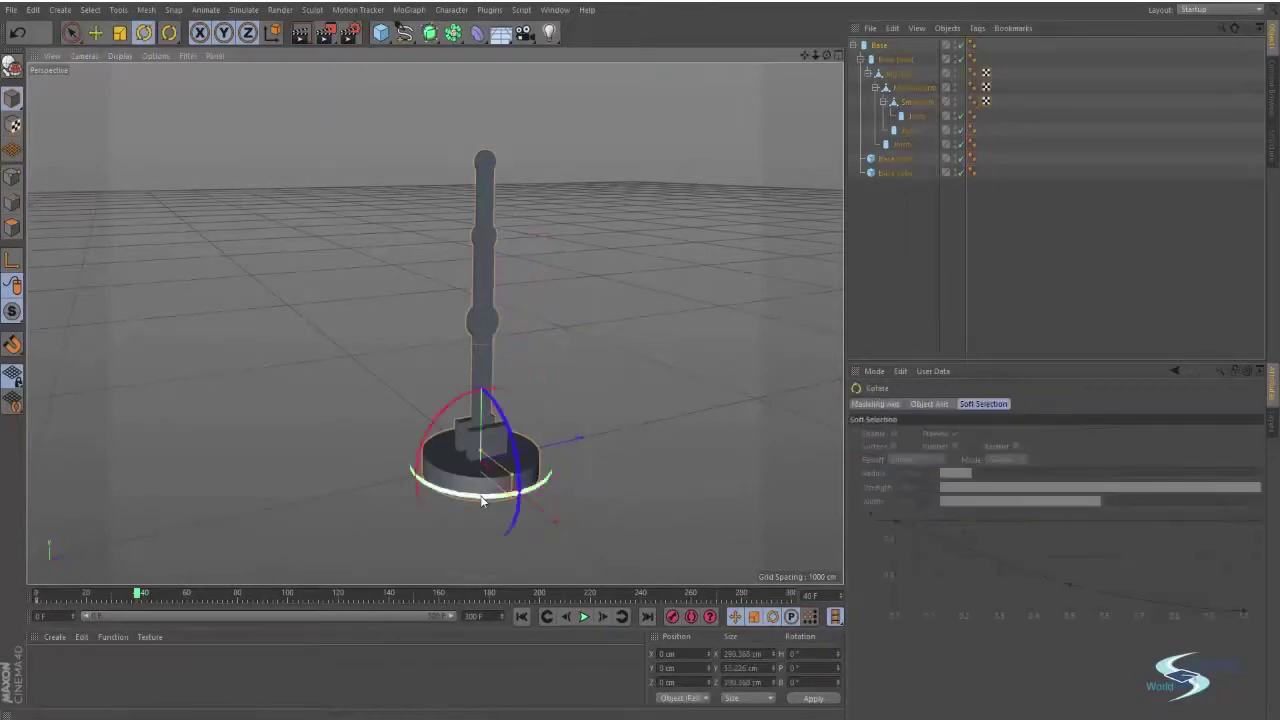
left_click_drag(484, 497, 372, 461)
left_click_drag(435, 323, 485, 441, "alt")
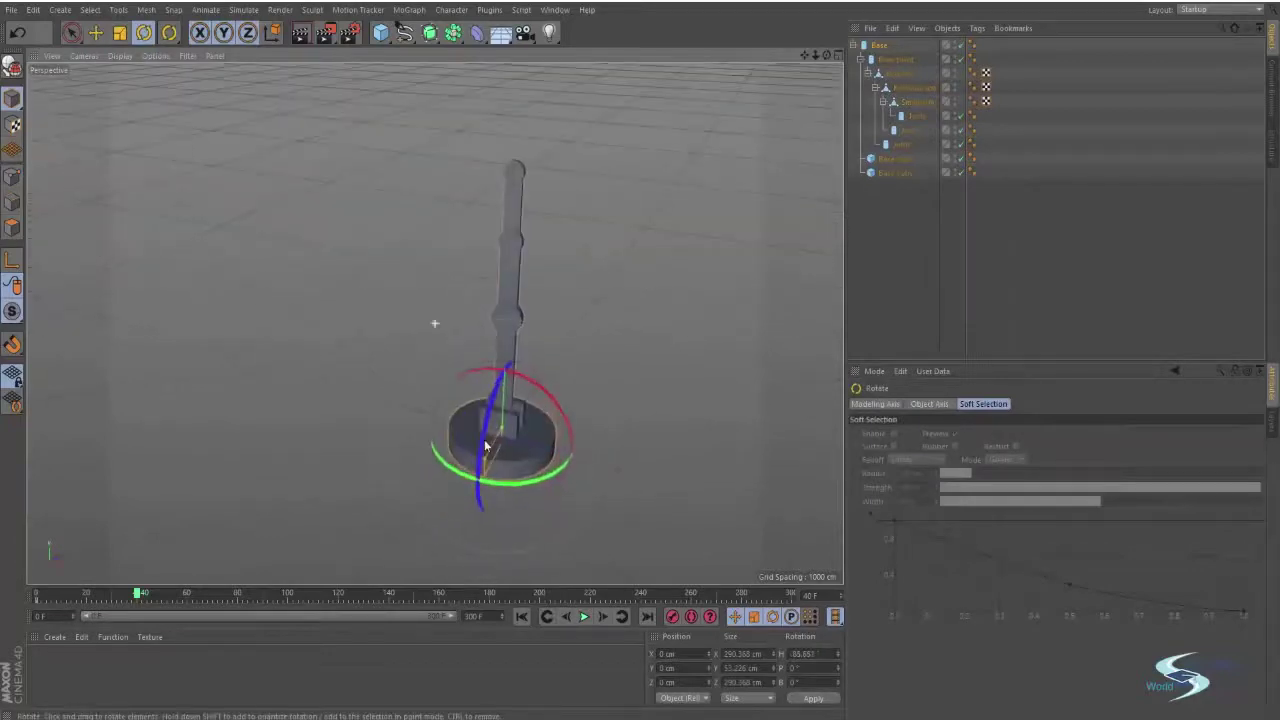
Bend the Big, Medium and Small arms forward about their joints and record keyframes for all objects at frame 40
left_click(502, 342)
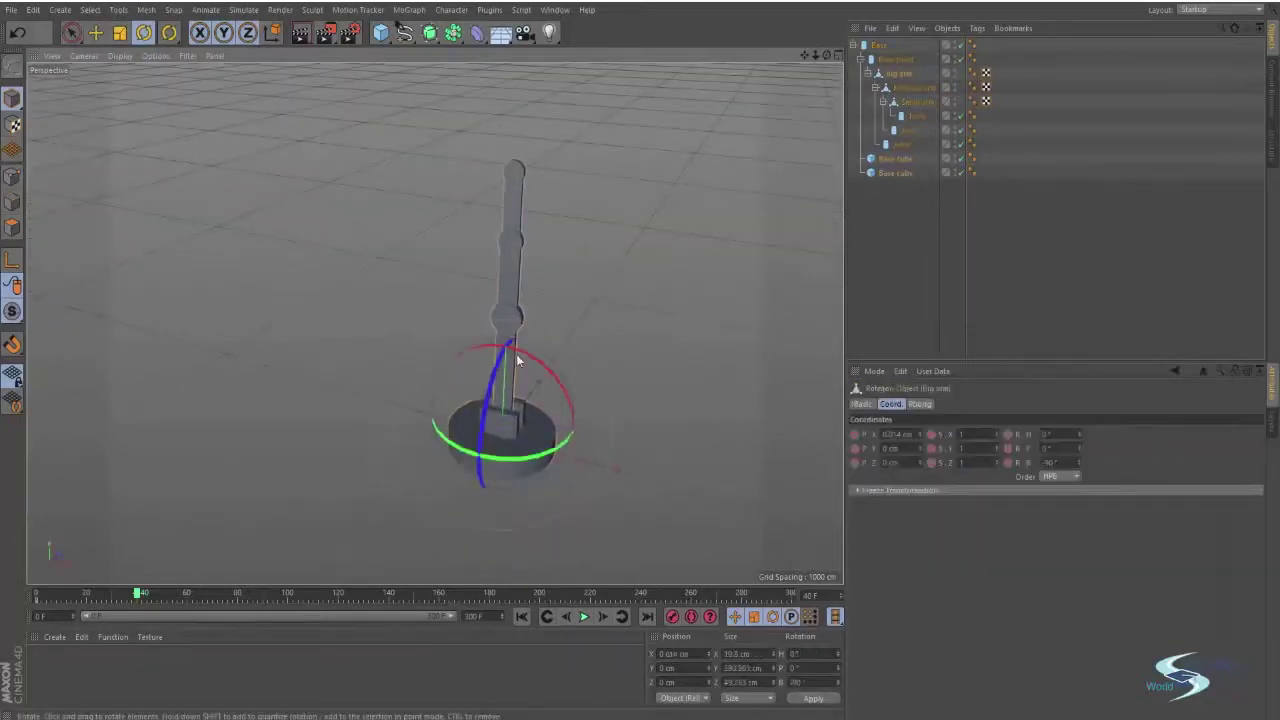
left_click_drag(521, 355, 494, 352)
left_click(464, 293)
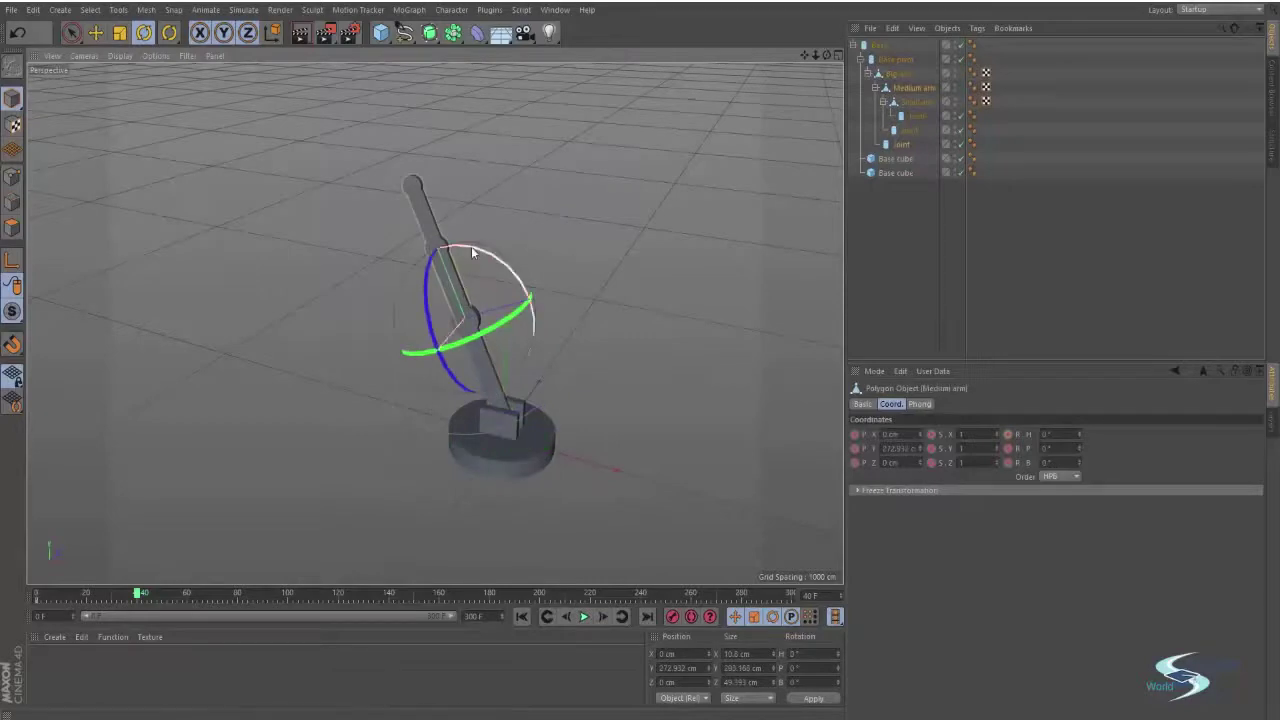
left_click_drag(472, 247, 367, 273)
left_click(367, 273)
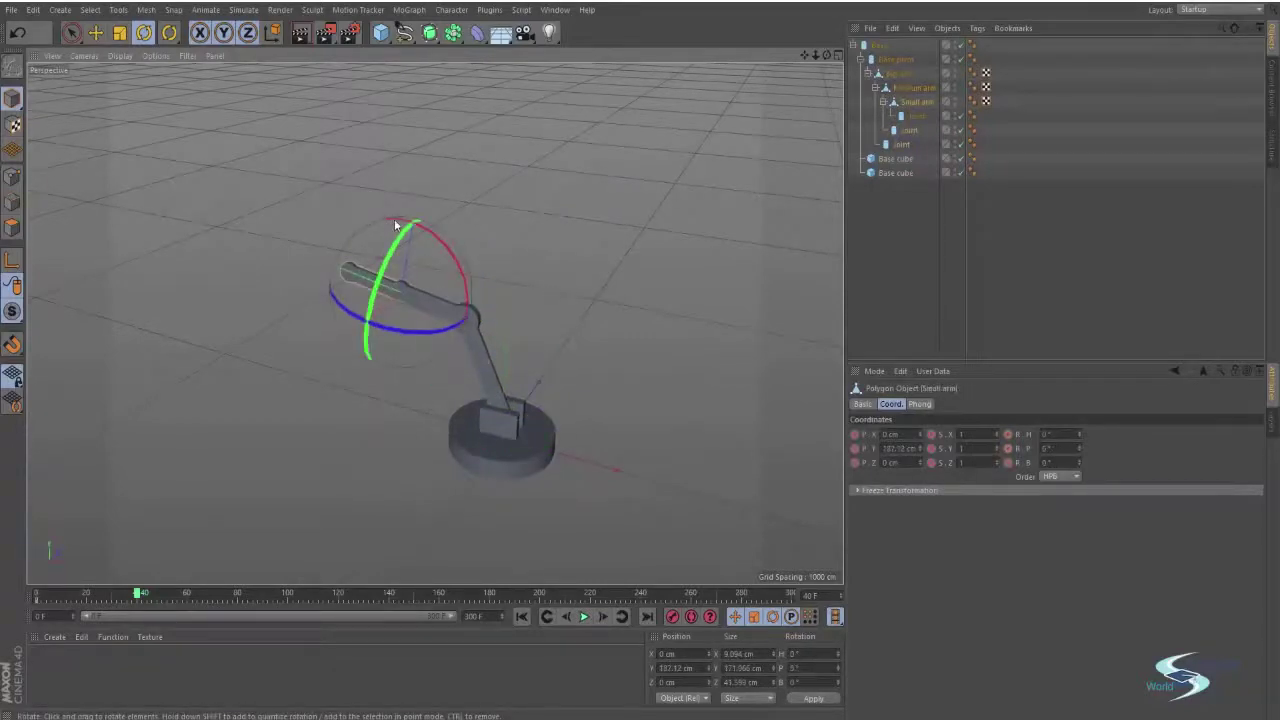
left_click_drag(395, 226, 346, 262)
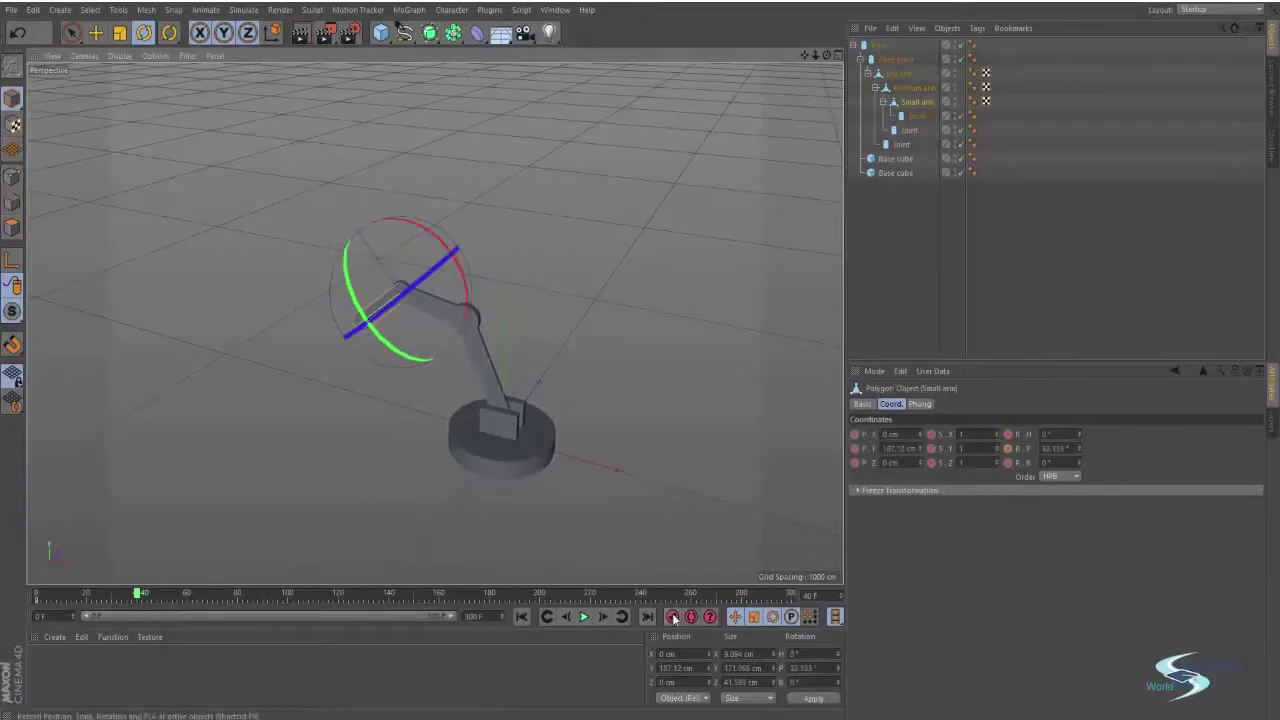
left_click_drag(1040, 296, 896, 36)
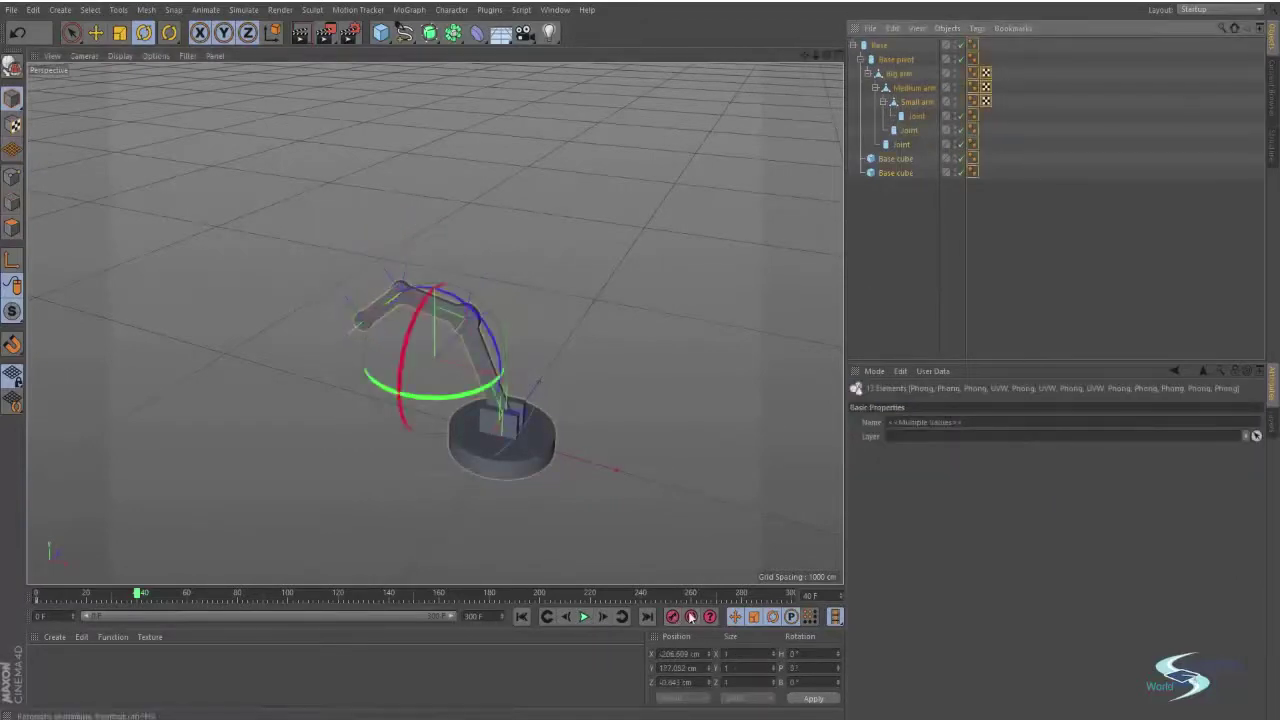
left_click(893, 278)
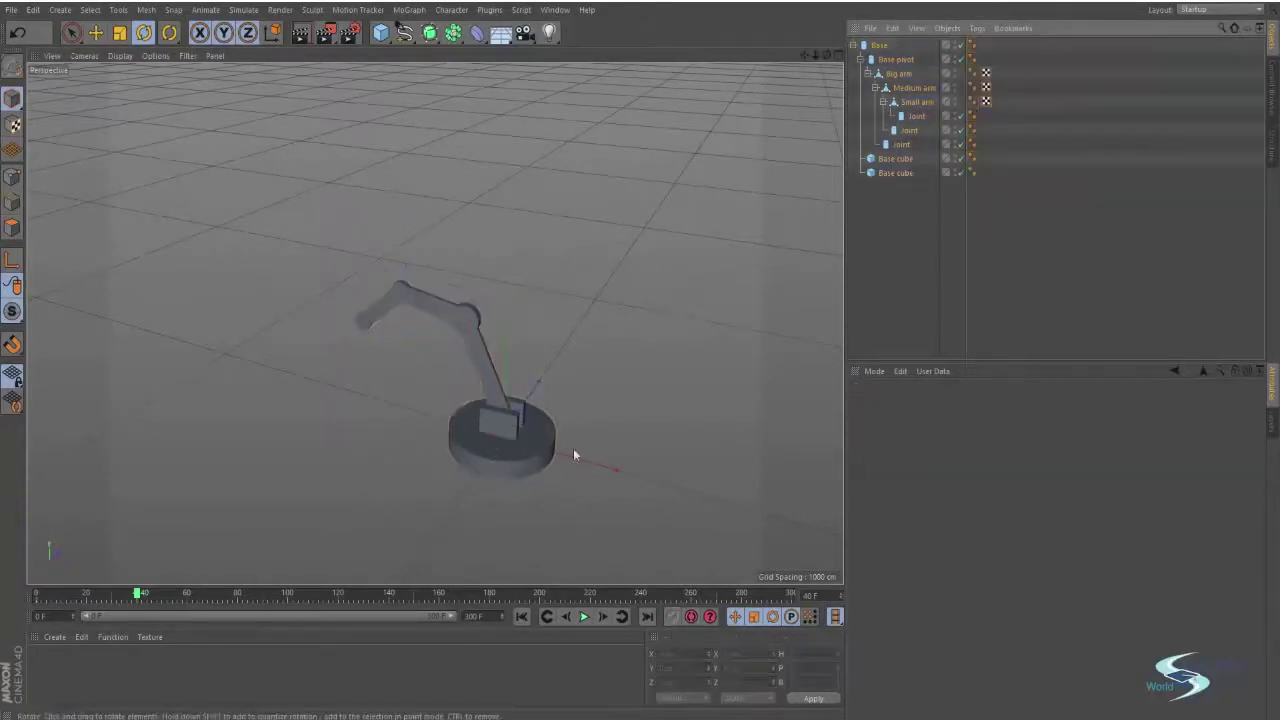
At frame 119, rotate the Base to swing the bent arm to the opposite side, and record its keyframe
mouse_move(138, 597)
left_mouse_down()
mouse_move(38, 597)
mouse_move(119, 600)
left_mouse_up()
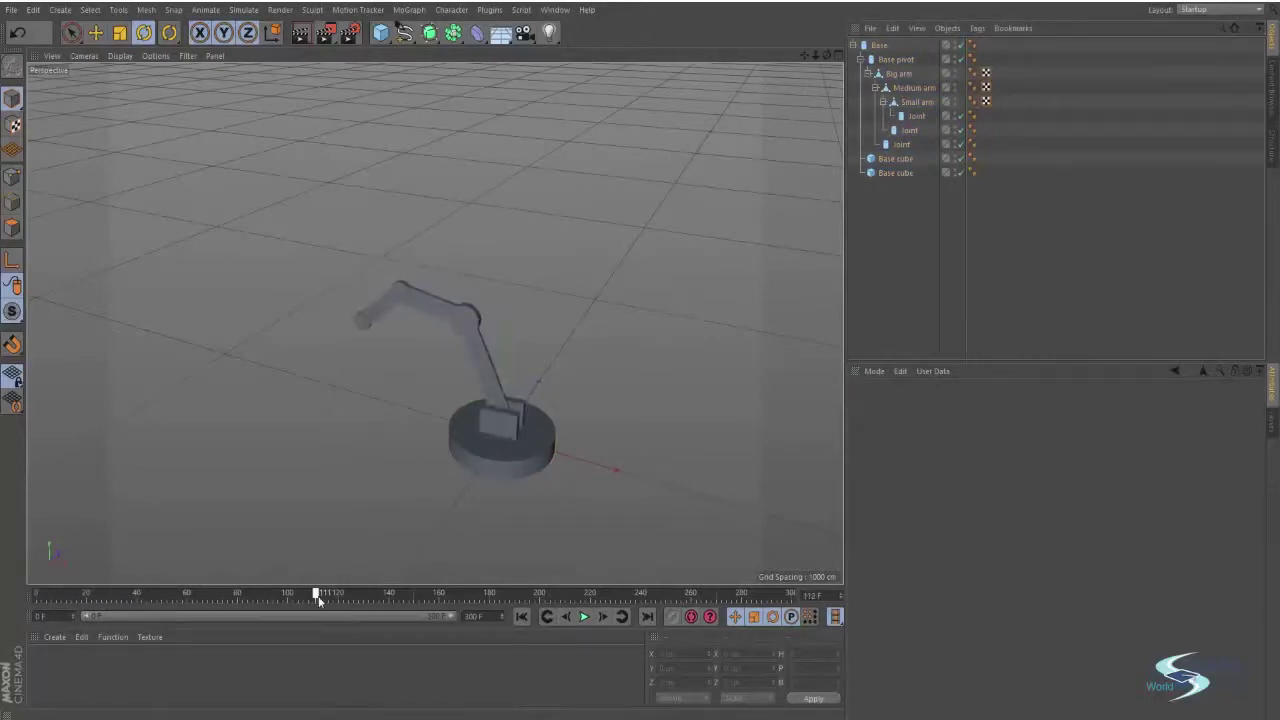
left_click_drag(320, 600, 337, 600)
left_click(499, 452)
left_click_drag(500, 476, 625, 371)
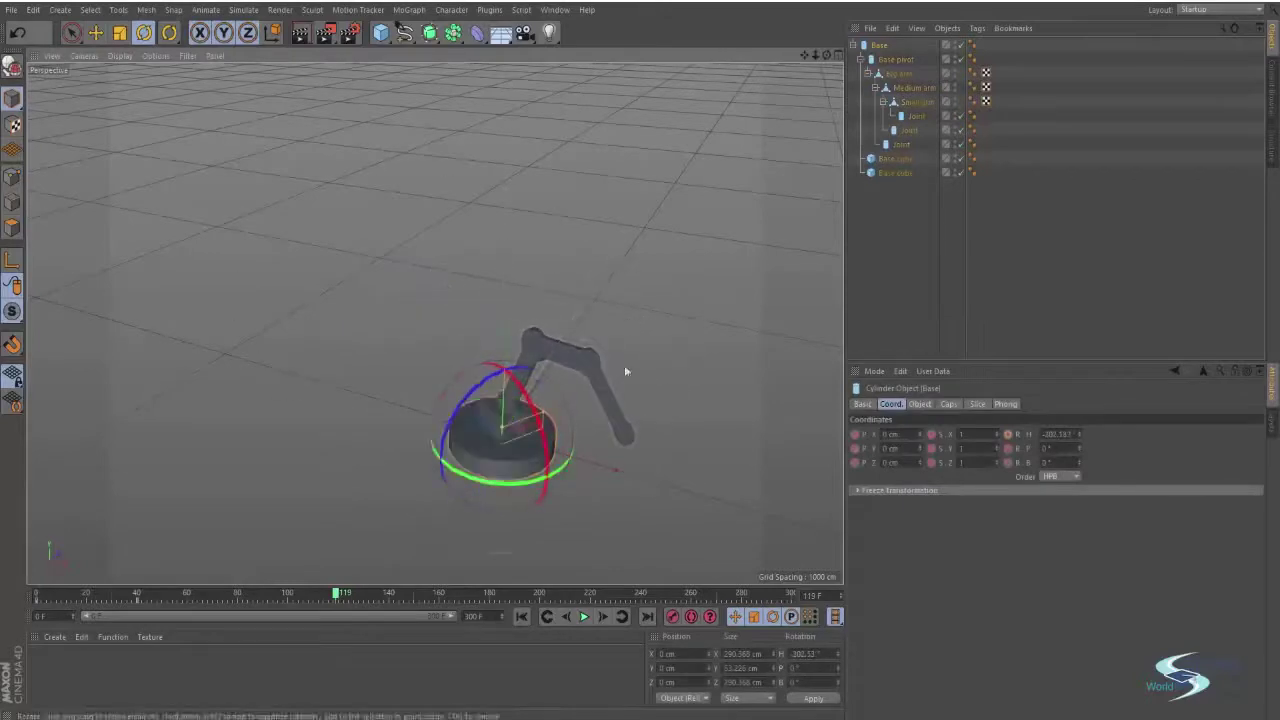
left_click(487, 690)
Play the animation from frame 0 to past frame 119, and return to the start of the timeline
left_click_drag(337, 597, 36, 597)
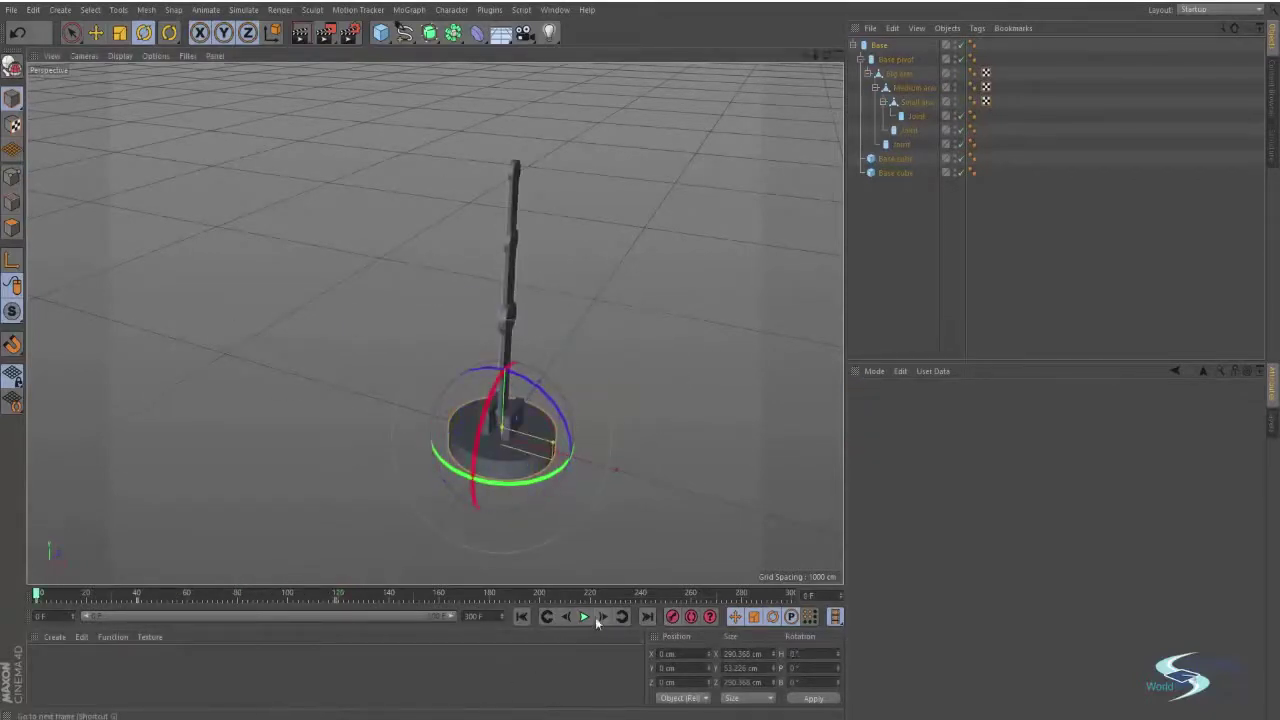
left_click(877, 274)
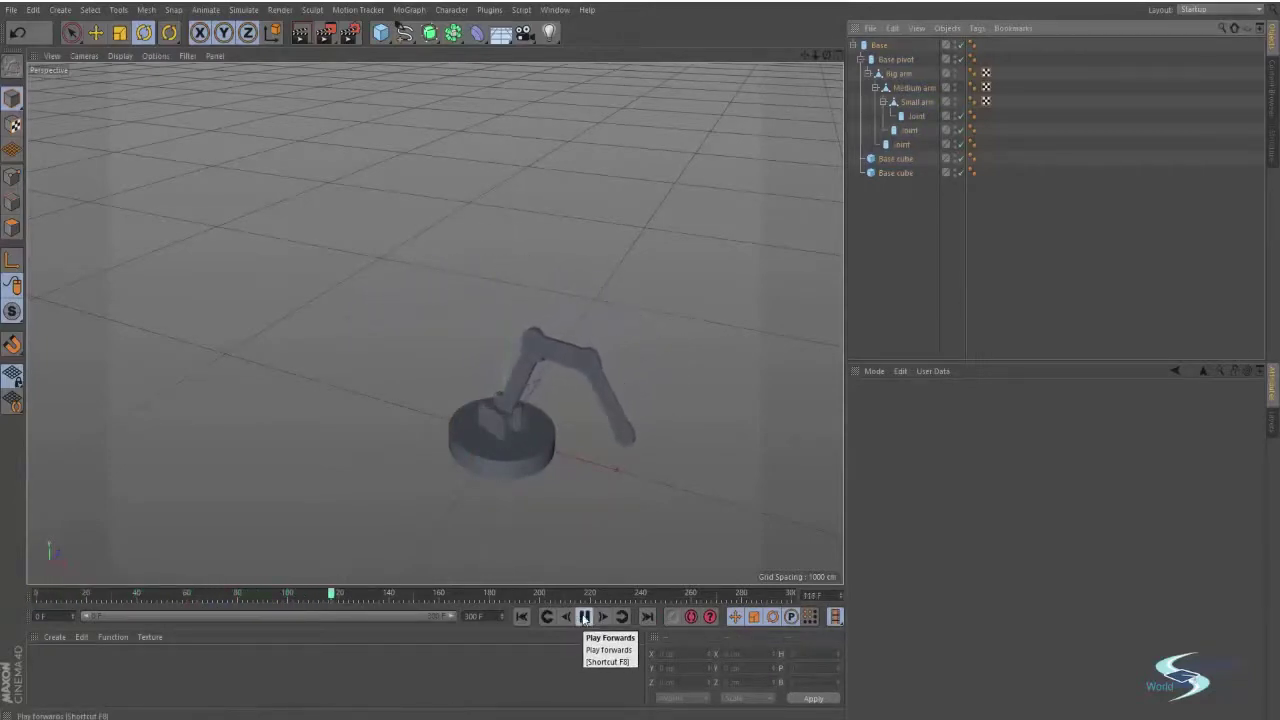
left_click(584, 616)
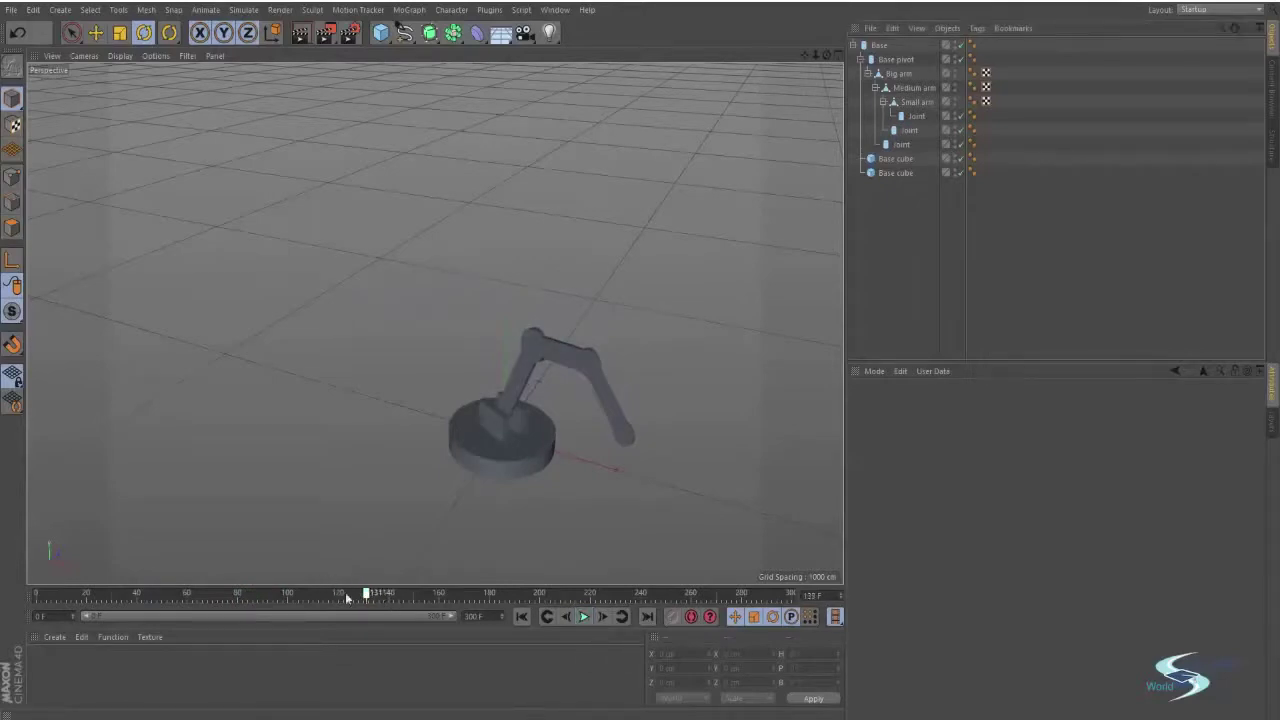
left_click_drag(316, 597, 18, 695)
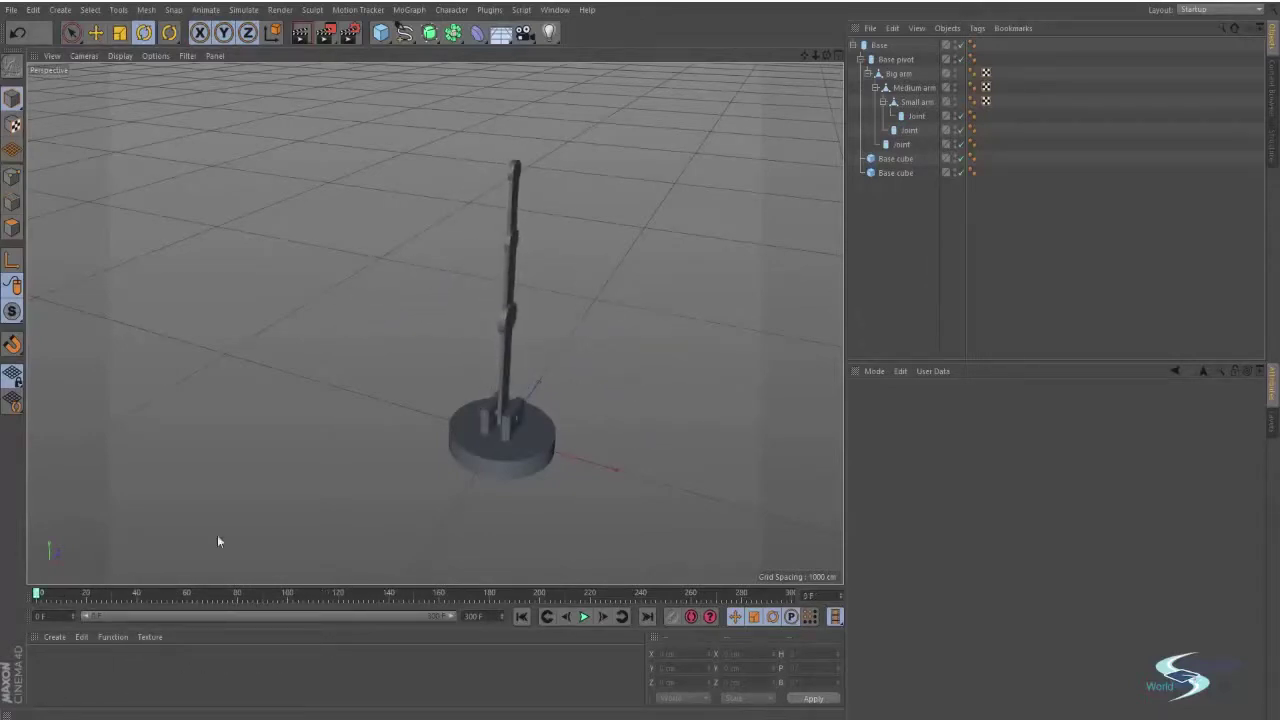
At frame 177, add a cube on the floor away from the base and scale it down uniformly to about 70 cm
left_click_drag(497, 362, 476, 385, "alt")
left_click_drag(164, 596, 482, 597)
scroll(520, 460, "down", 3)
middle_click_drag(445, 425, 325, 295, "alt")
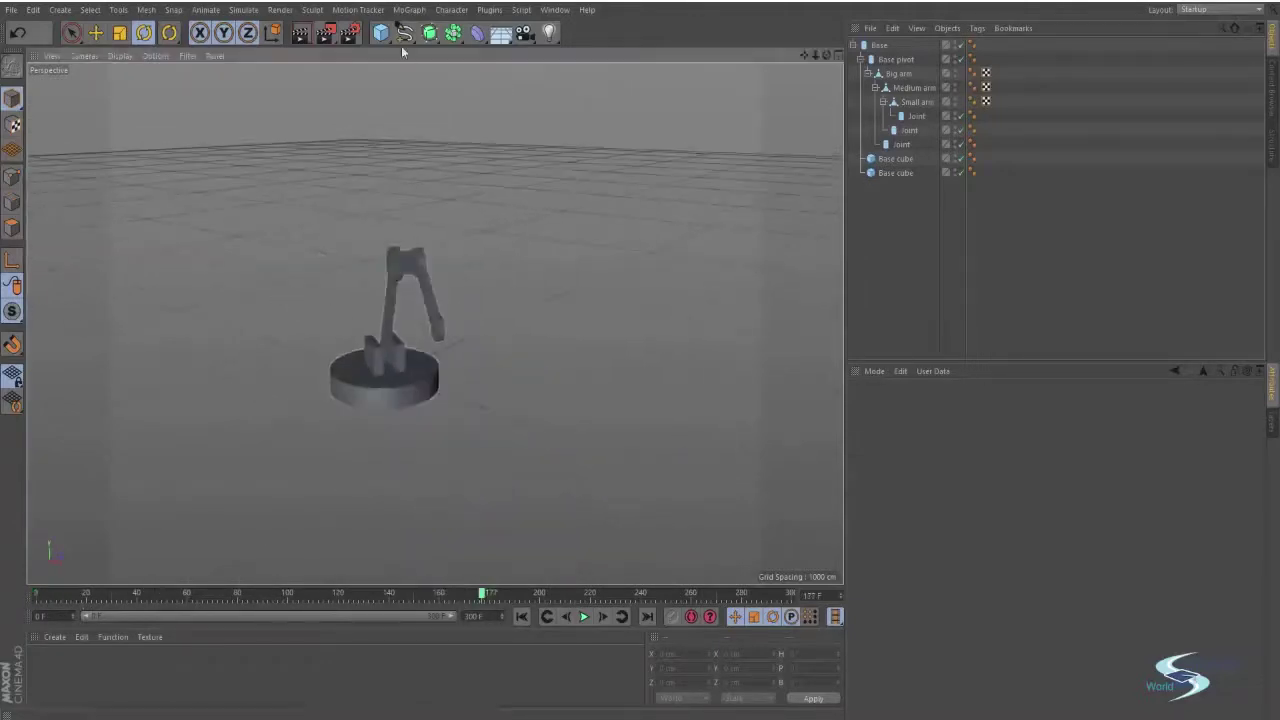
left_click(381, 33)
left_click_drag(360, 219, 673, 470, "alt")
key("e")
key("t")
left_click_drag(681, 413, 348, 459)
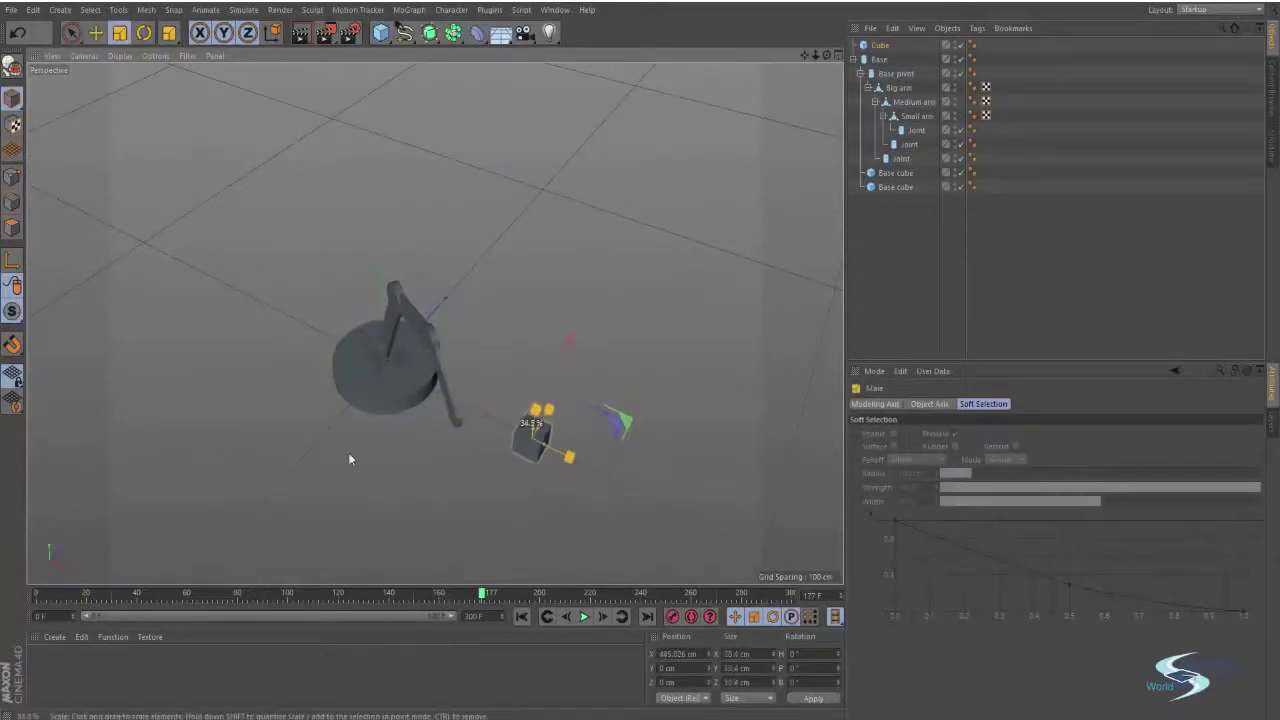
Rotate the Base about its vertical axis until the bent arm points towards the cube
left_click_drag(363, 398, 390, 402, "alt")
left_click(386, 430)
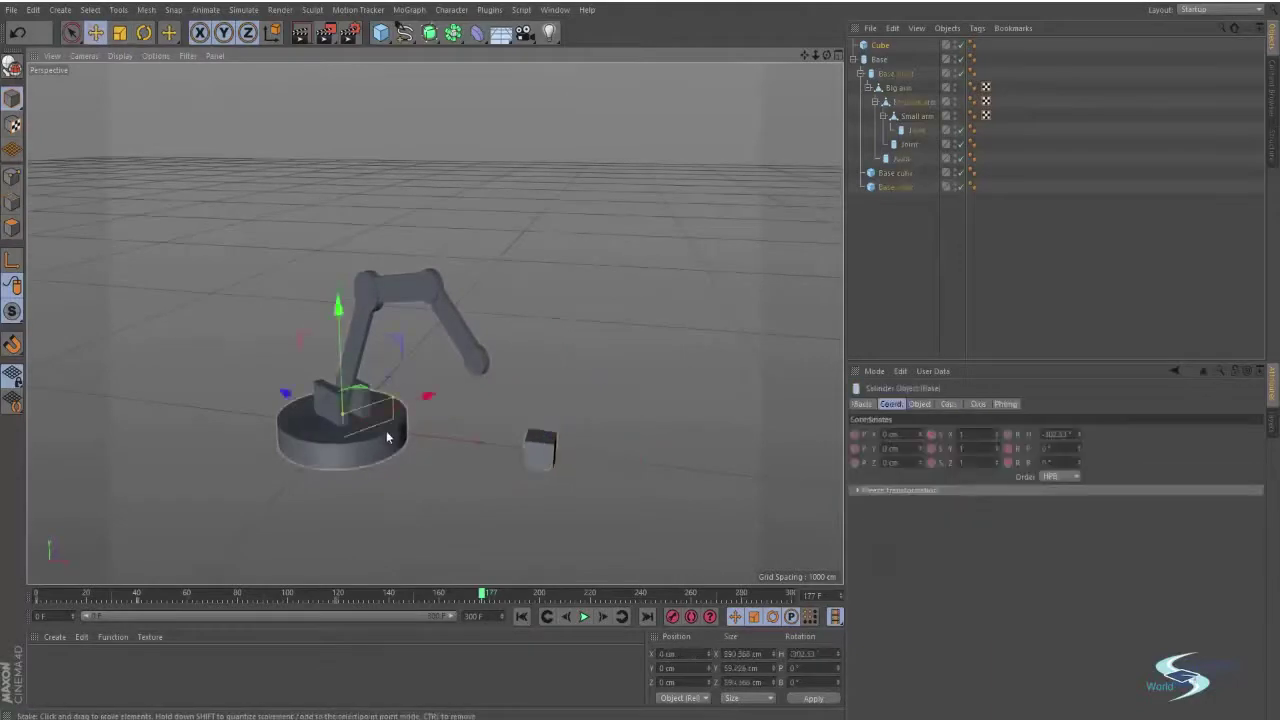
key("r")
left_click_drag(359, 461, 408, 447)
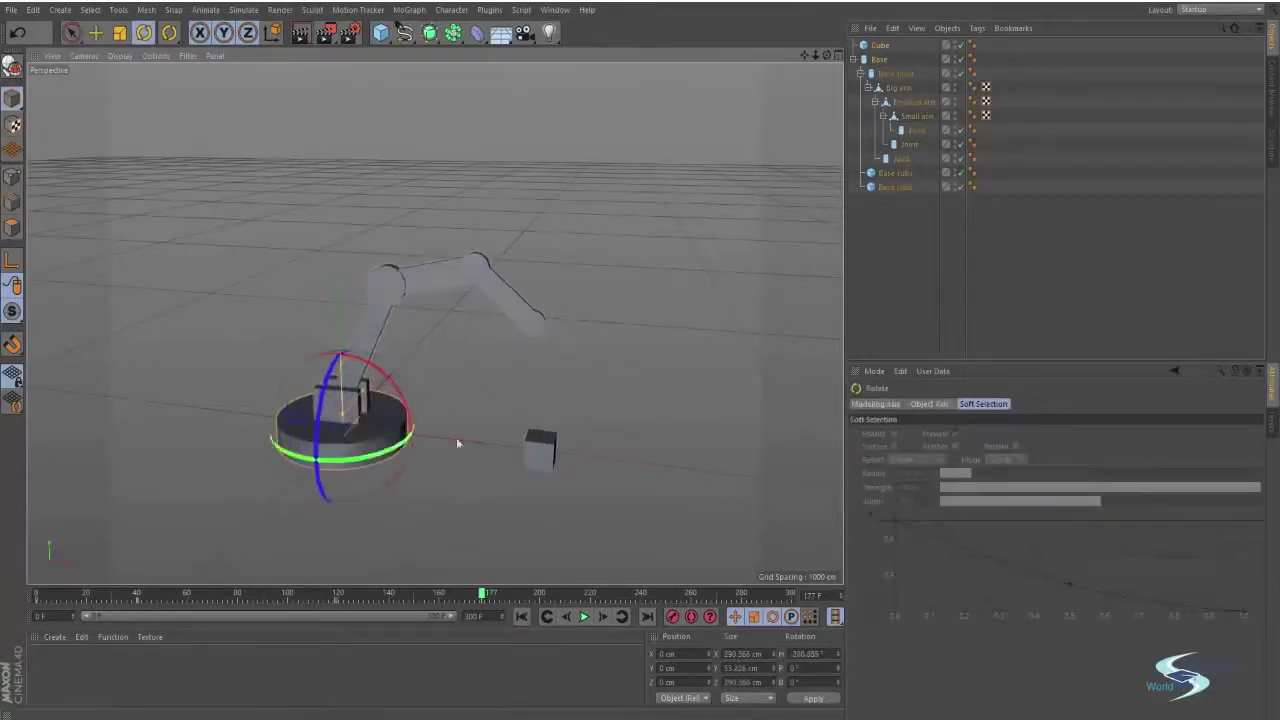
left_click_drag(546, 425, 455, 290, "alt")
Tilt the Big arm down towards the cube and open the Small arm's bend slightly outward
left_click(439, 265)
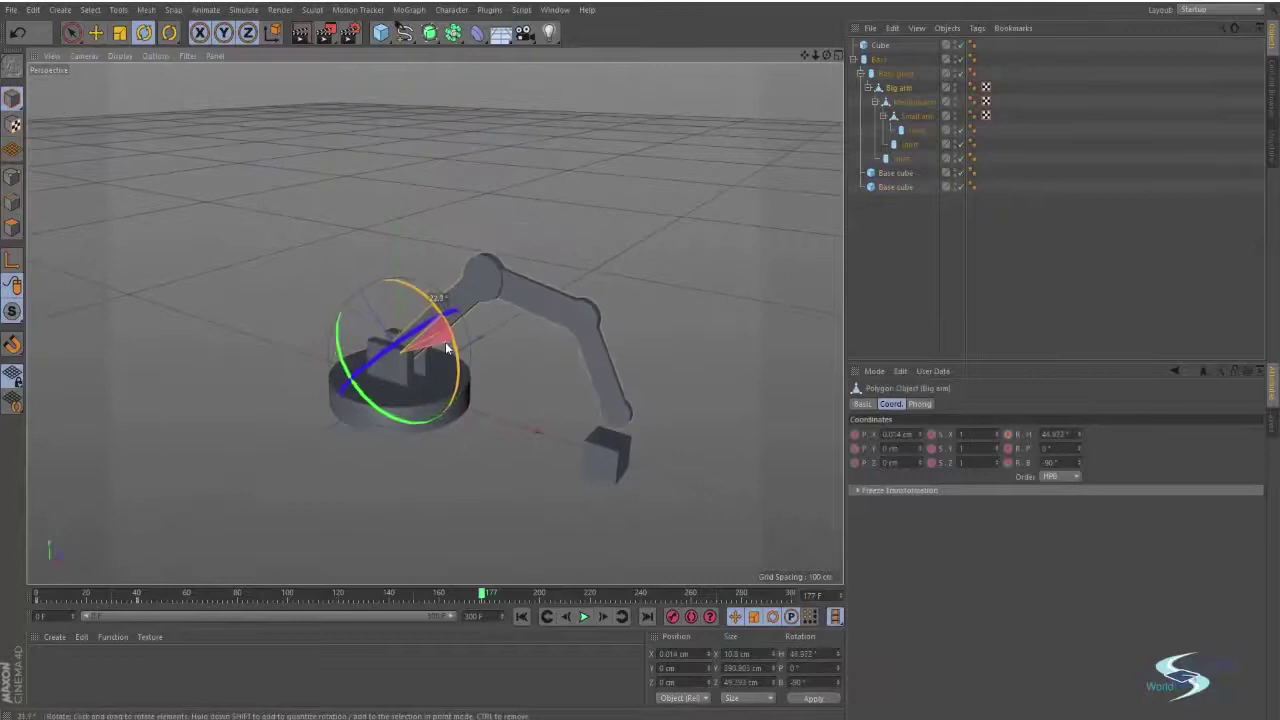
left_click(545, 293)
left_click(590, 358)
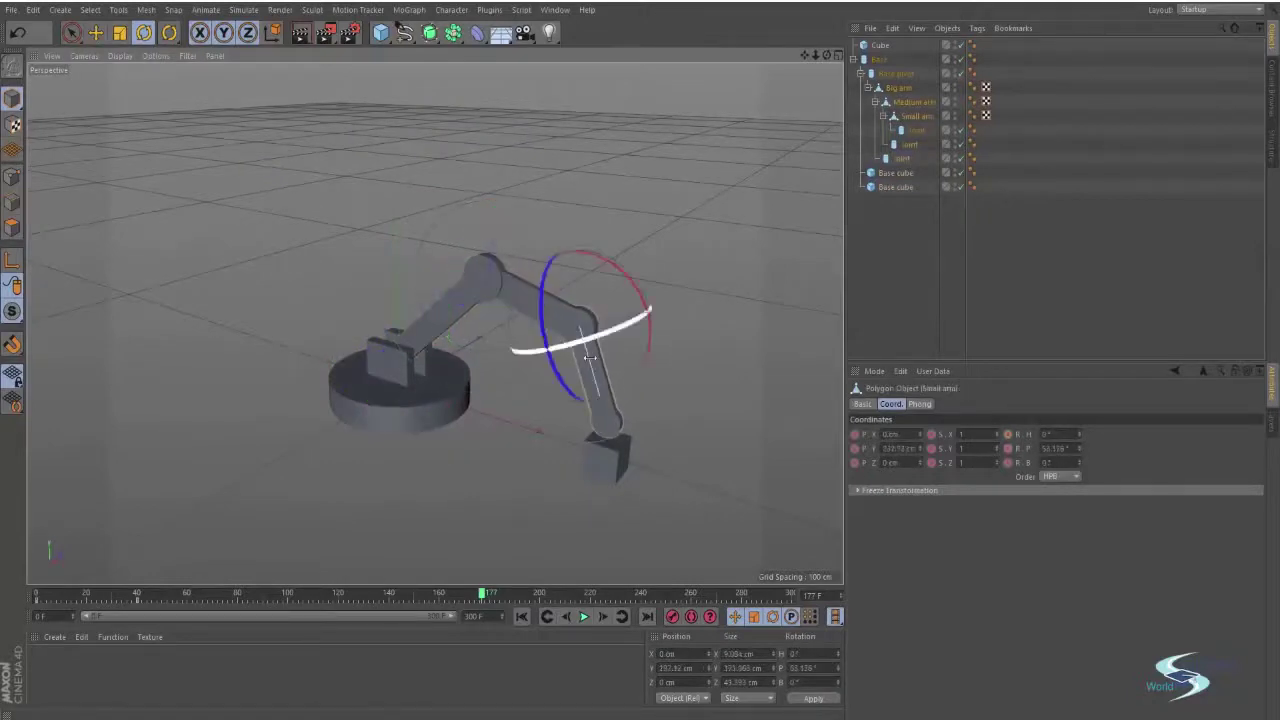
left_click_drag(630, 287, 611, 272)
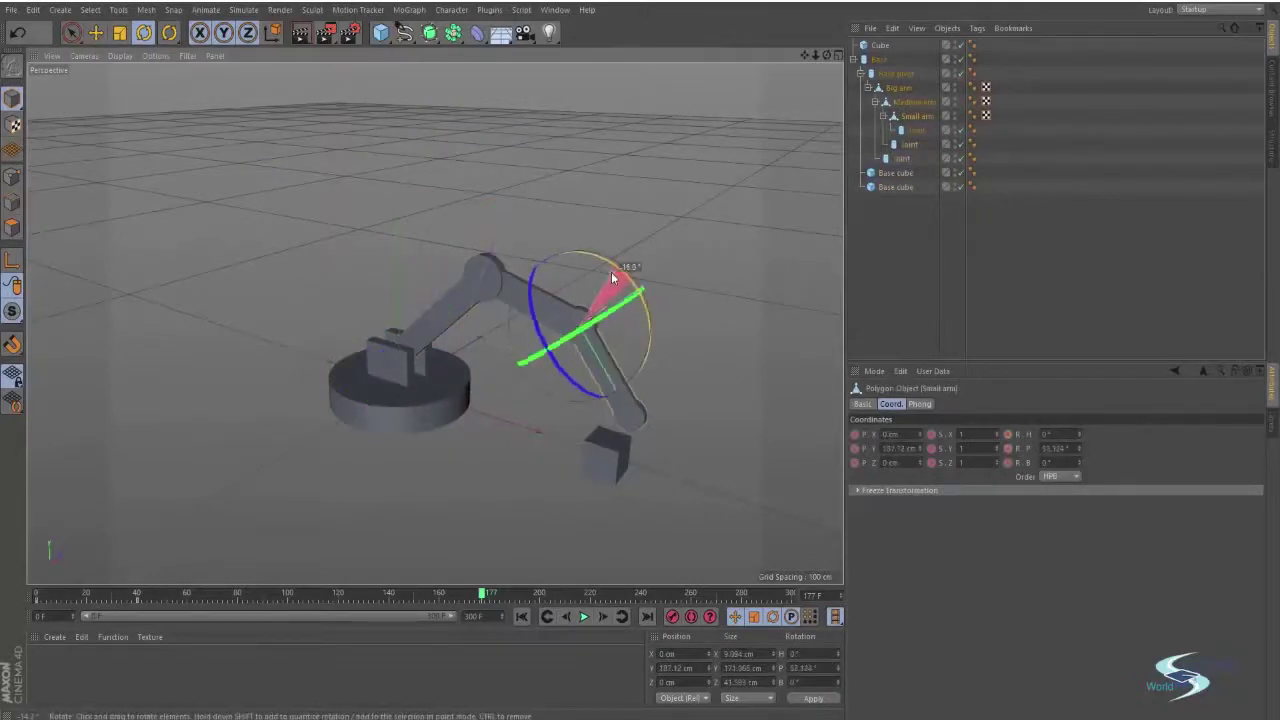
Fine-tune the Big, Medium and Small arm rotations so the arm's tip meets the top of the cube
left_click(457, 298)
left_click_drag(437, 310, 455, 340)
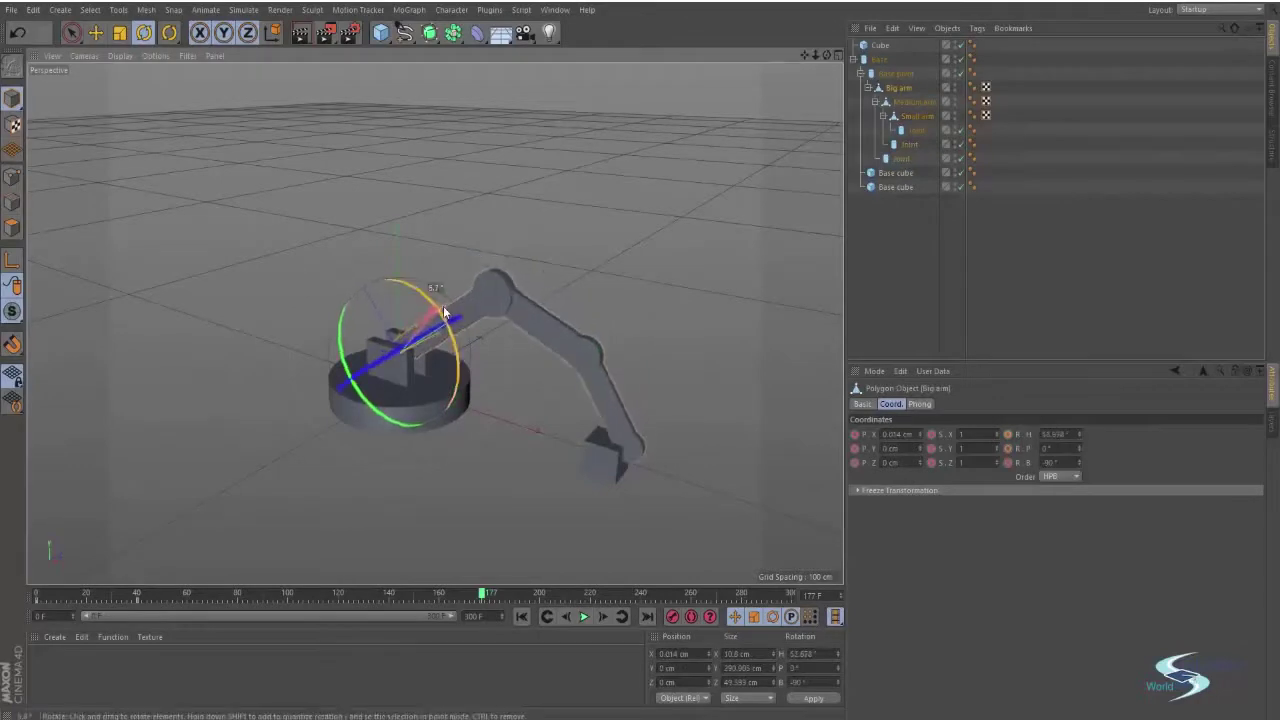
left_click(523, 307)
left_click_drag(559, 291, 561, 303)
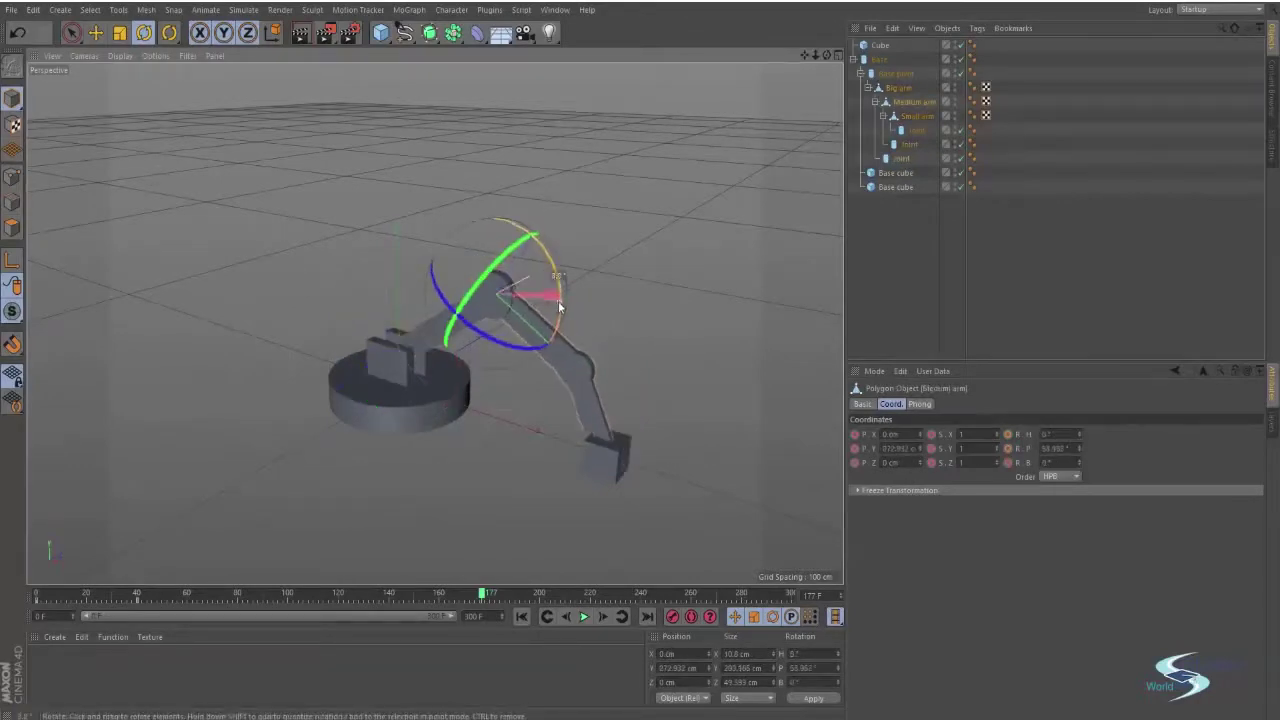
left_click(473, 317)
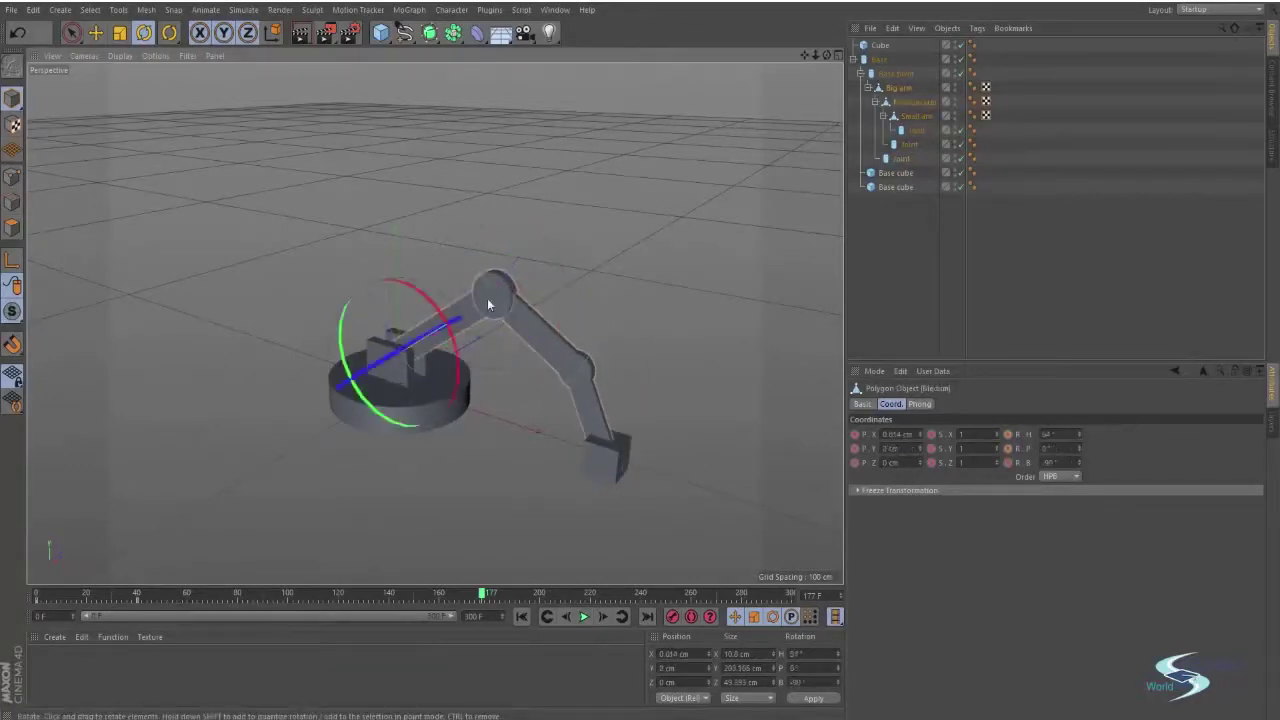
left_click_drag(456, 348, 456, 343)
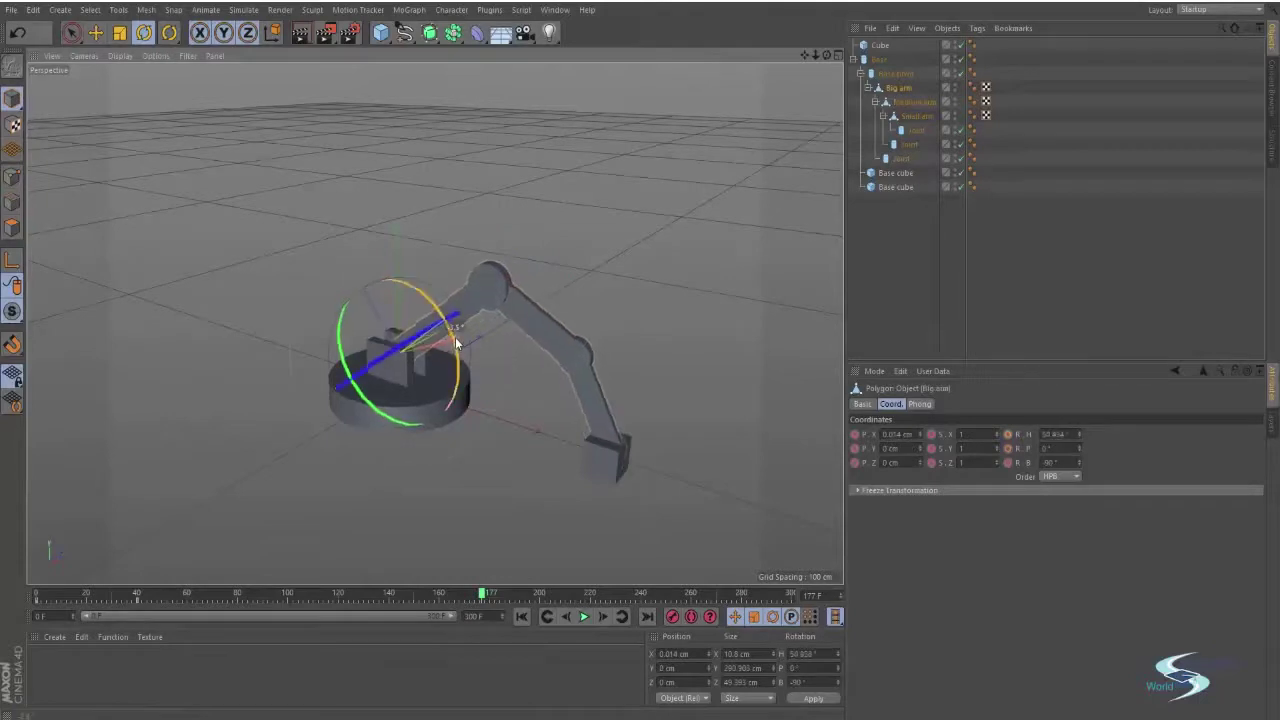
left_click(557, 355)
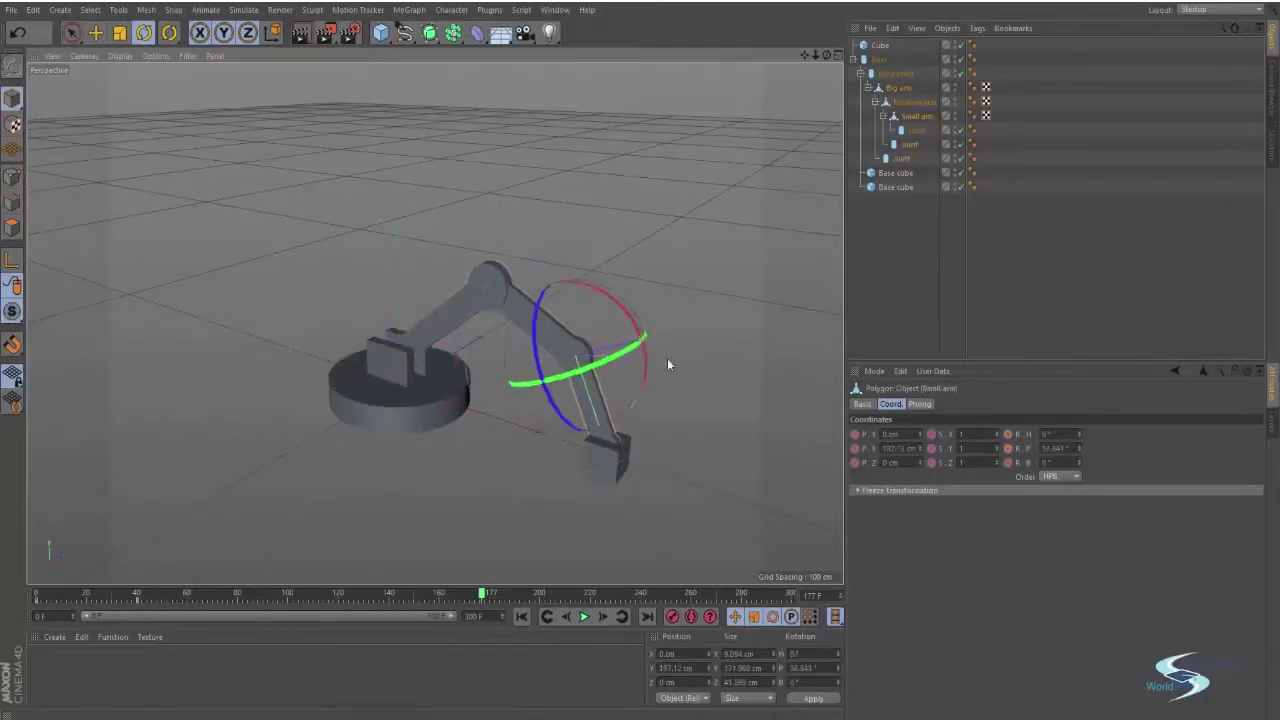
Record keyframes for all objects, including the cube, at frame 177, and play the animation from the first frame
key("e")
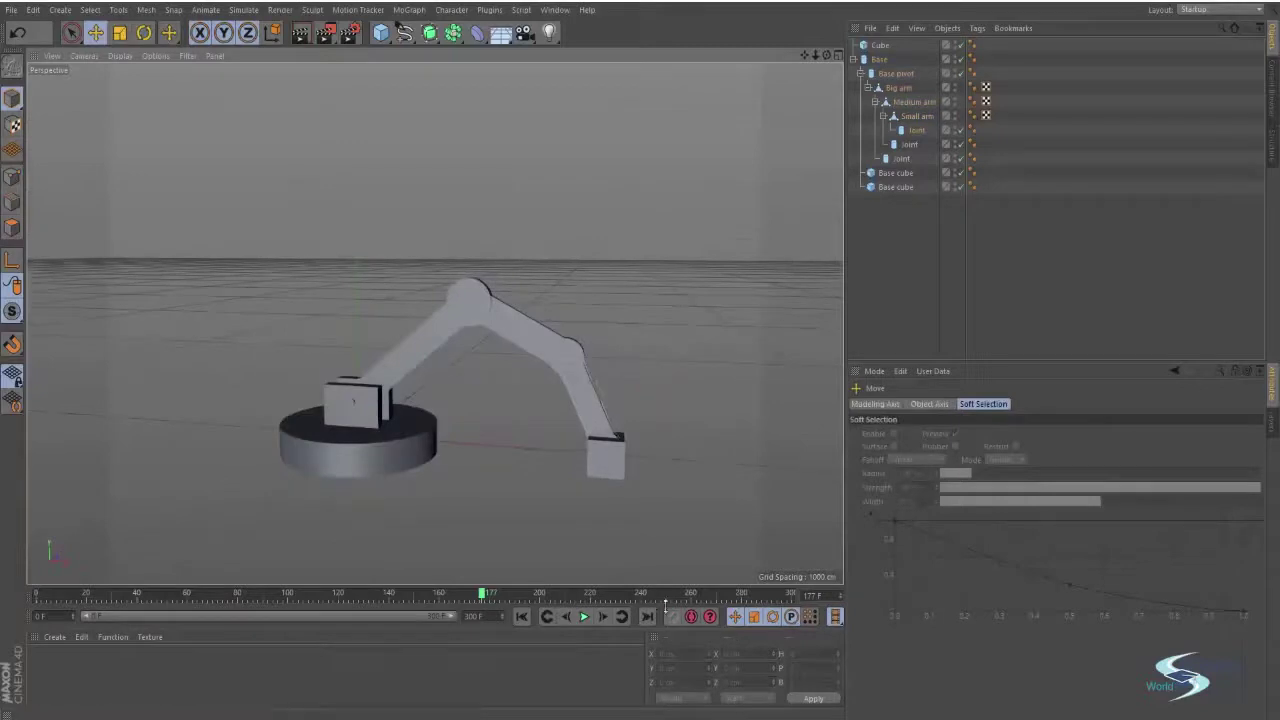
key("ctrl+a")
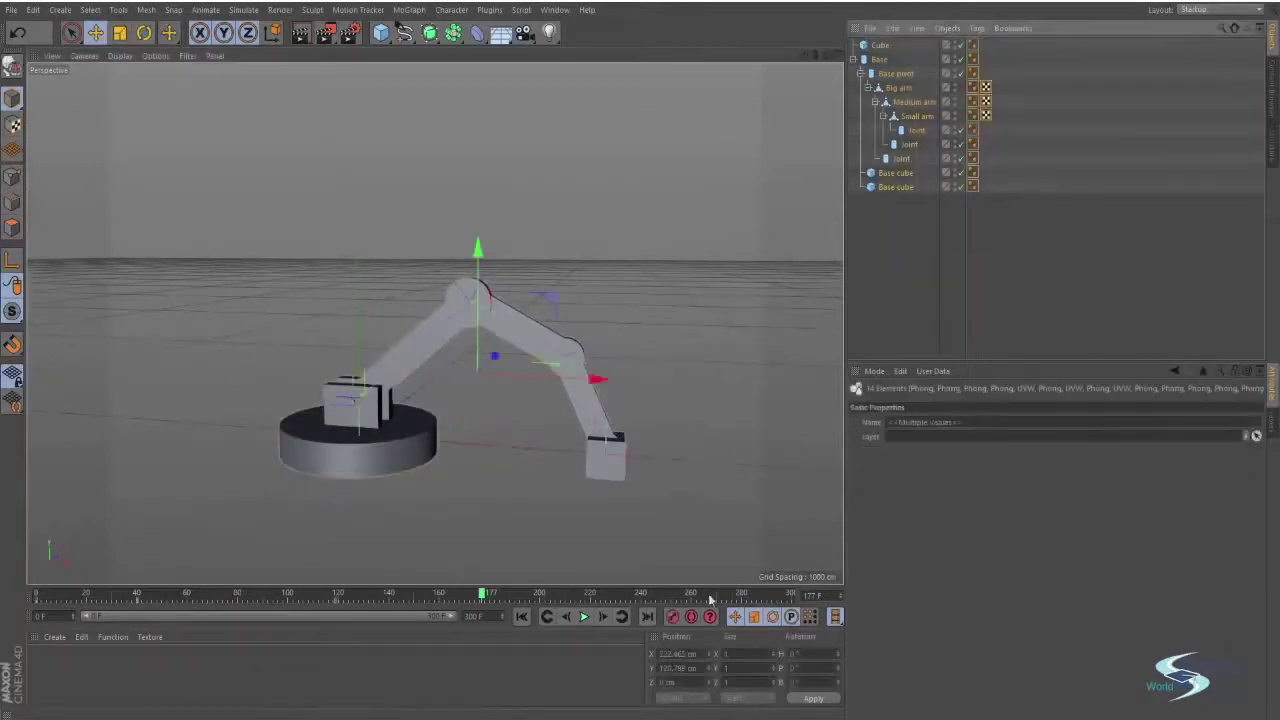
left_click(928, 292)
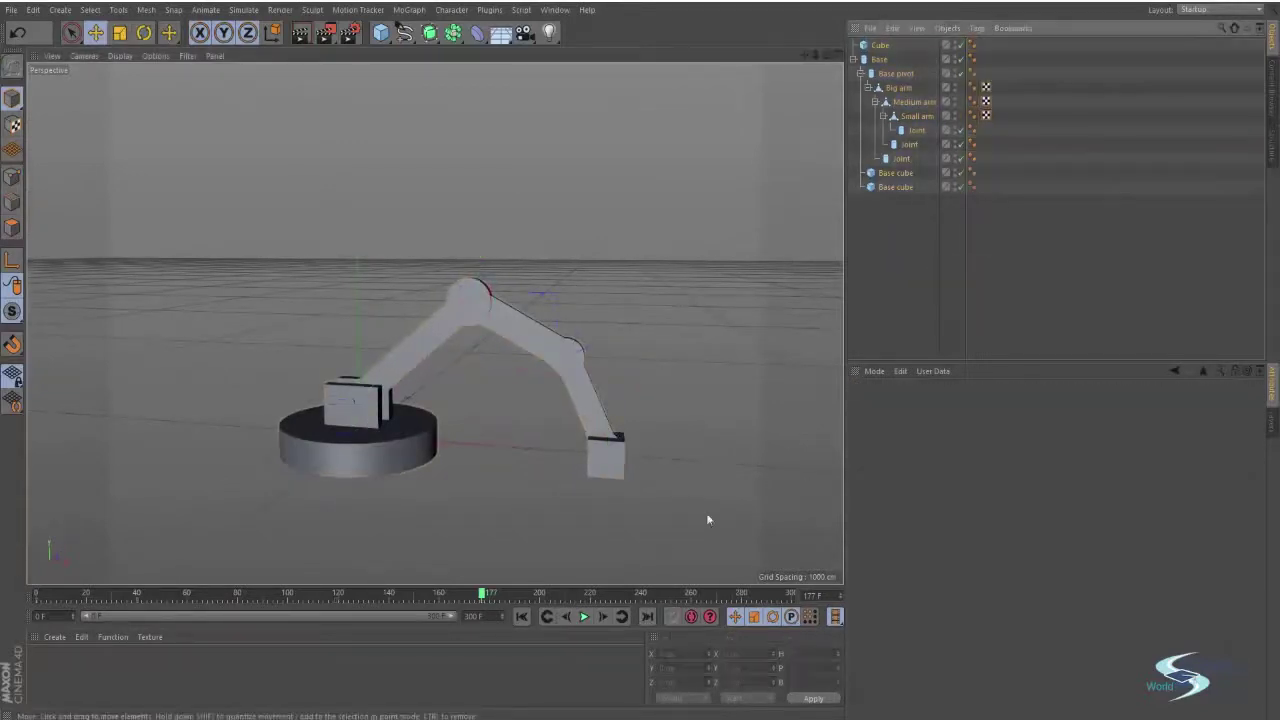
left_click(524, 617)
left_click(583, 617)
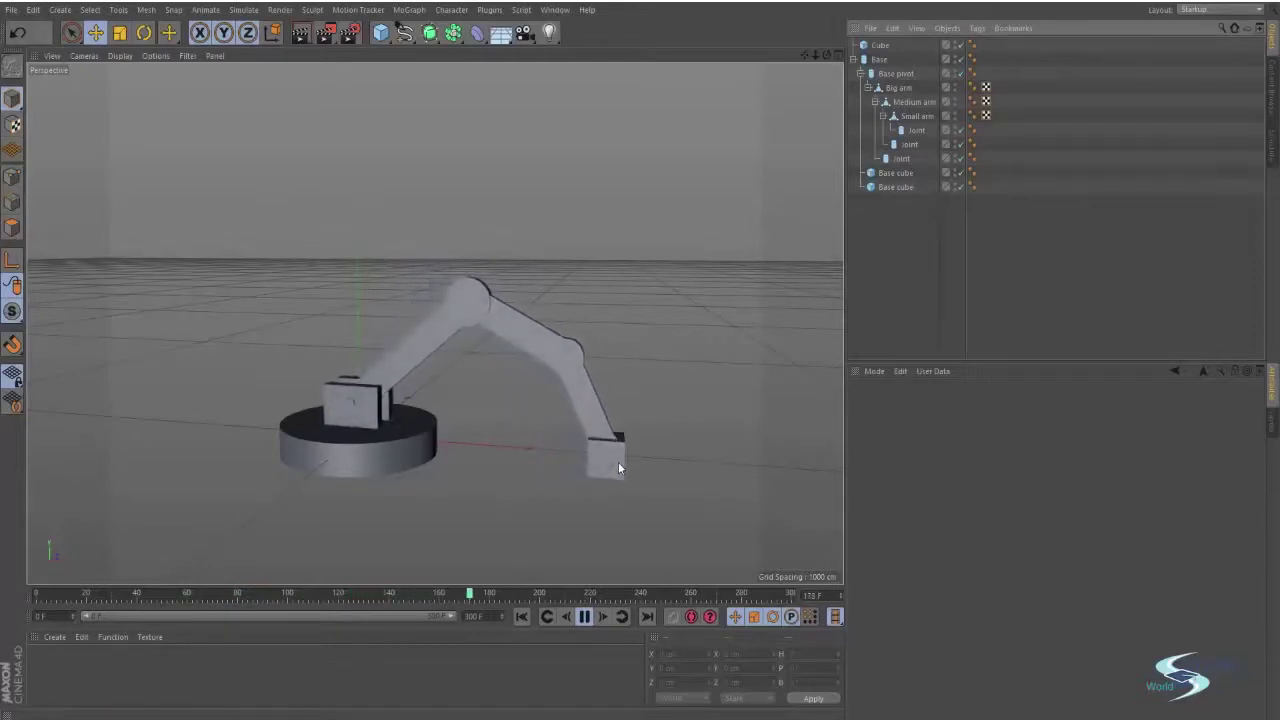
Stop the playback and examine the arm's pose against the cube from several angles
left_click(584, 617)
left_click_drag(520, 470, 616, 463, "alt")
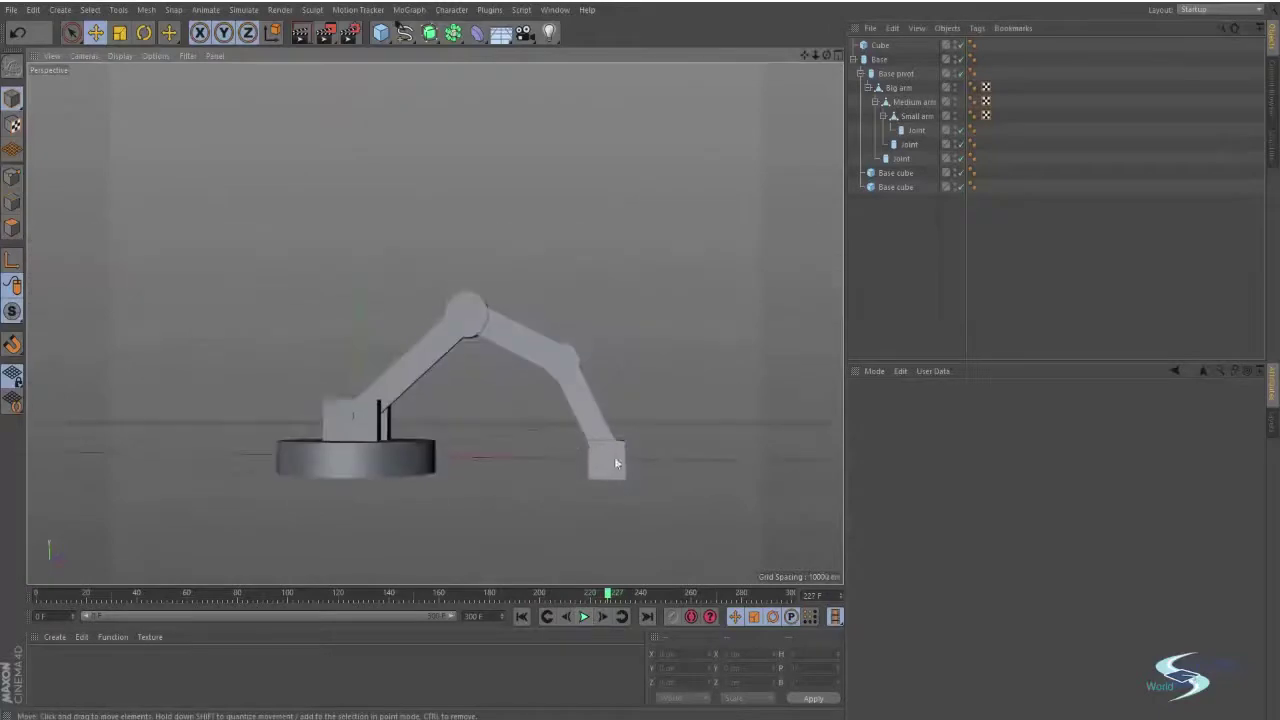
right_click_drag(616, 463, 675, 406, "alt")
mouse_move(609, 414)
left_mouse_down("alt")
mouse_move(594, 460)
mouse_move(608, 440)
mouse_move(483, 466)
mouse_move(558, 452)
mouse_move(573, 434)
mouse_move(560, 466)
mouse_move(589, 449)
mouse_move(571, 480)
mouse_move(607, 421)
left_mouse_up("alt")
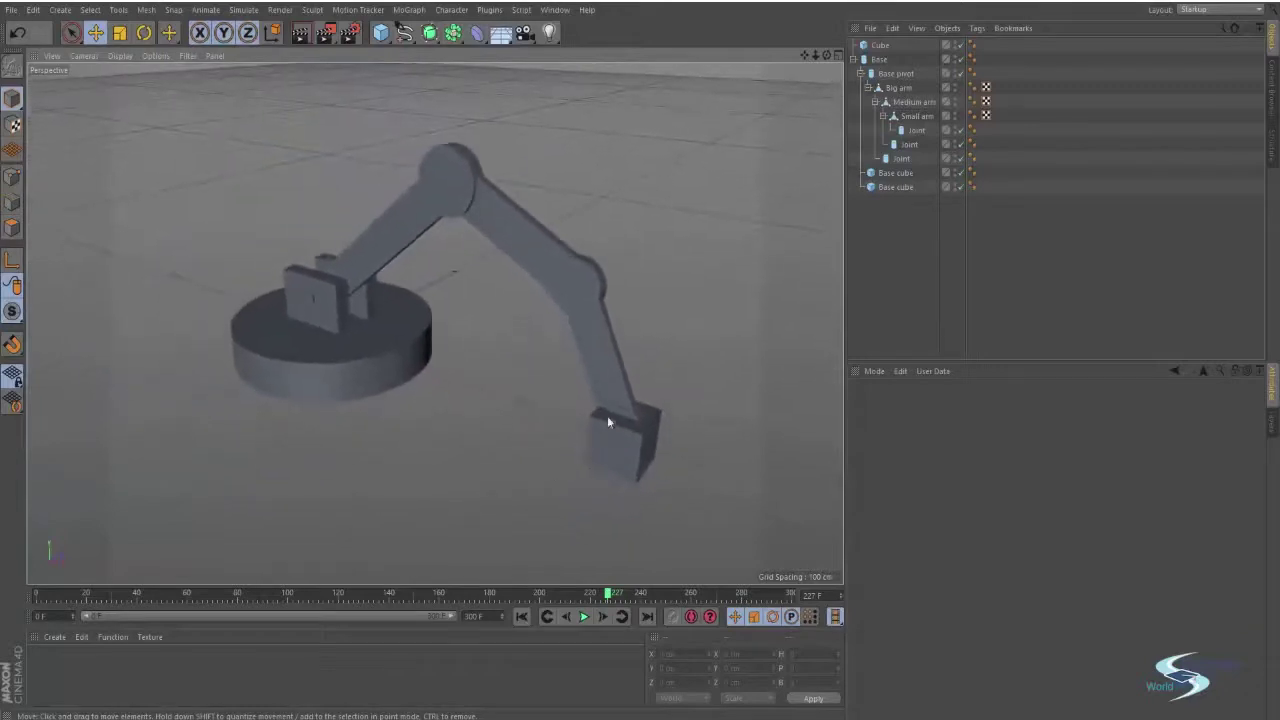
left_click_drag(578, 369, 598, 425, "alt")
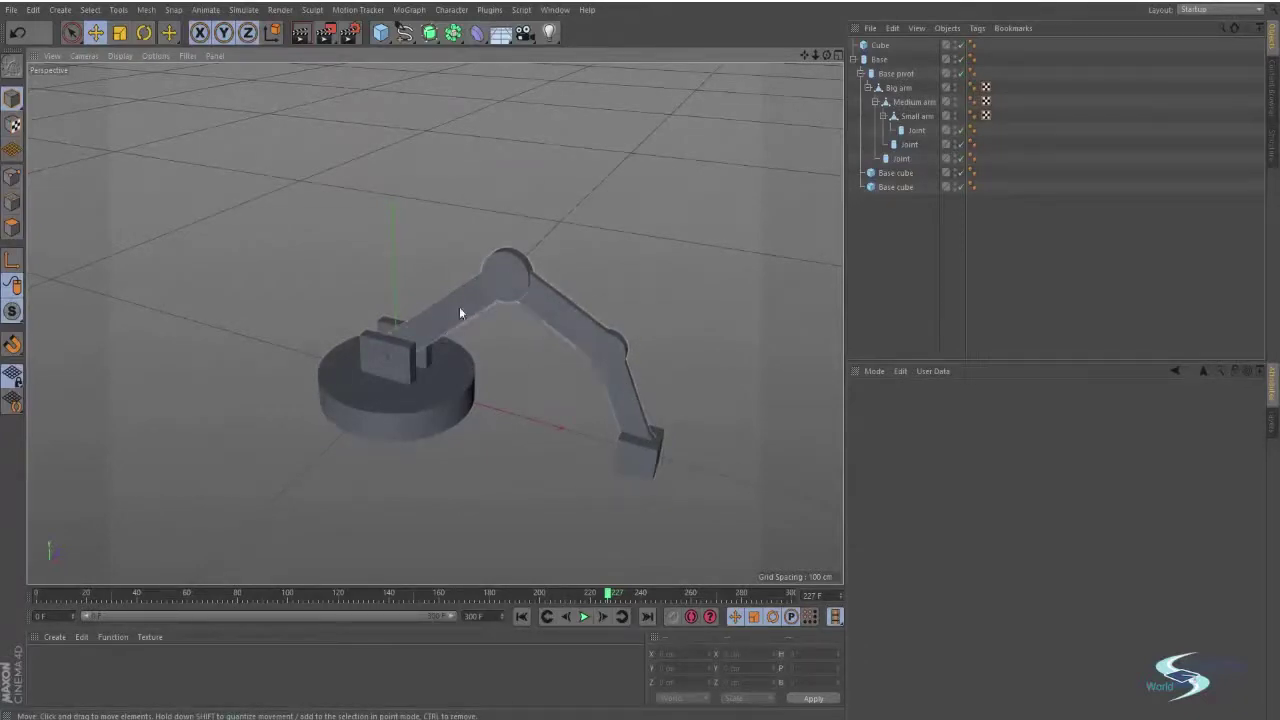
Rotate the Big arm upright and swing the Medium arm upwards at its joint
left_click(397, 358)
key("r")
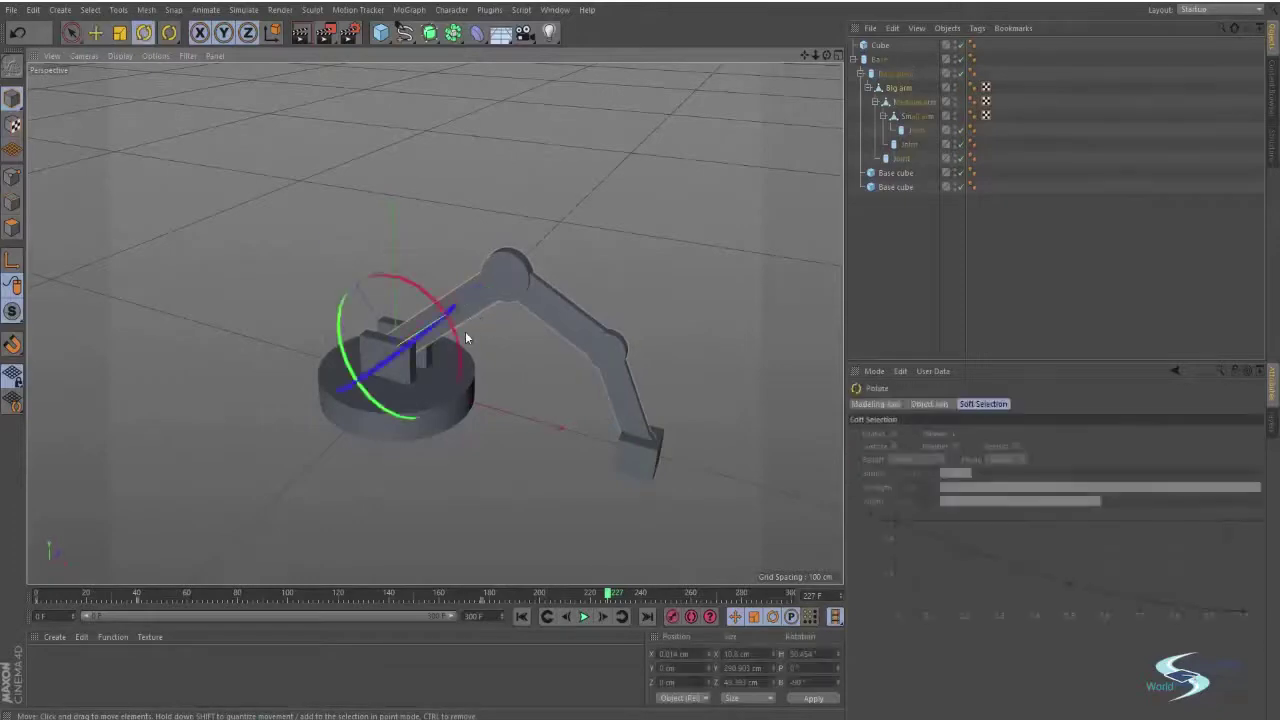
left_click_drag(410, 292, 412, 290)
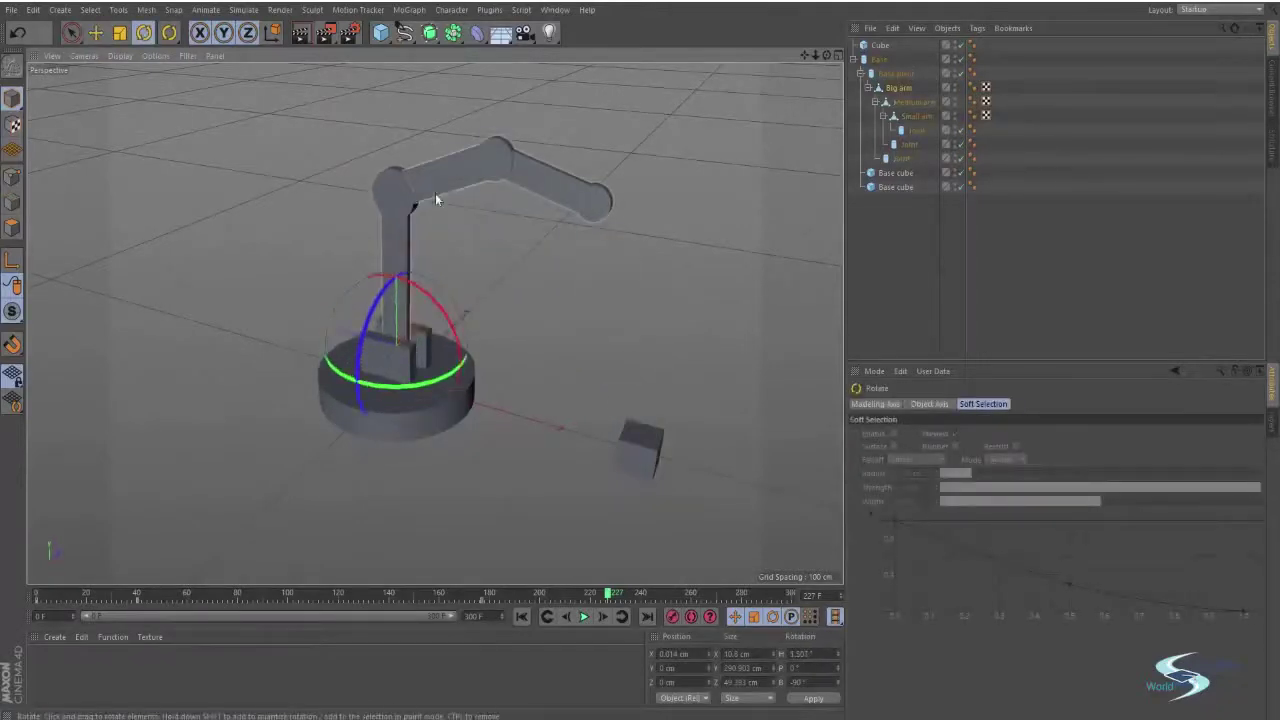
left_click(440, 195)
left_click_drag(445, 182, 470, 122)
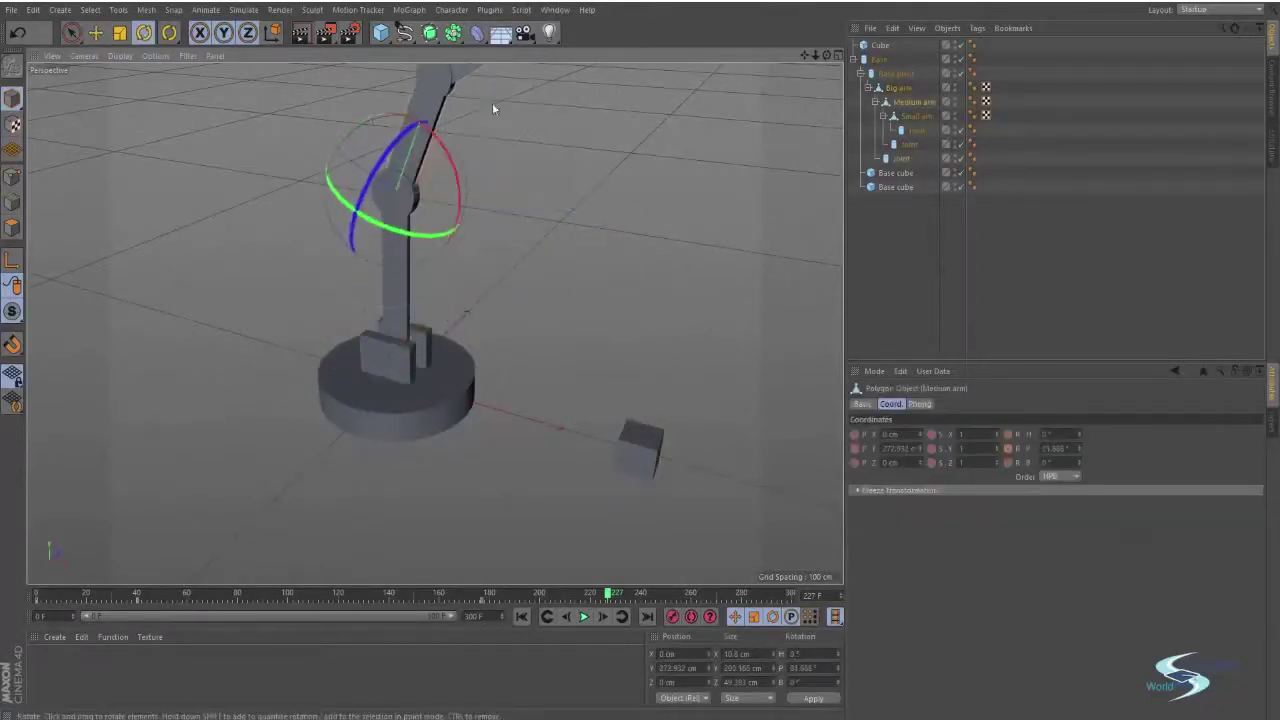
Bend the Small arm downwards and tilt the Medium arm forward over the cube's side
middle_click_drag(492, 104, 482, 243, "alt")
left_click(475, 203)
left_click_drag(490, 222, 491, 277)
middle_click_drag(514, 357, 527, 299, "alt")
left_click(437, 245)
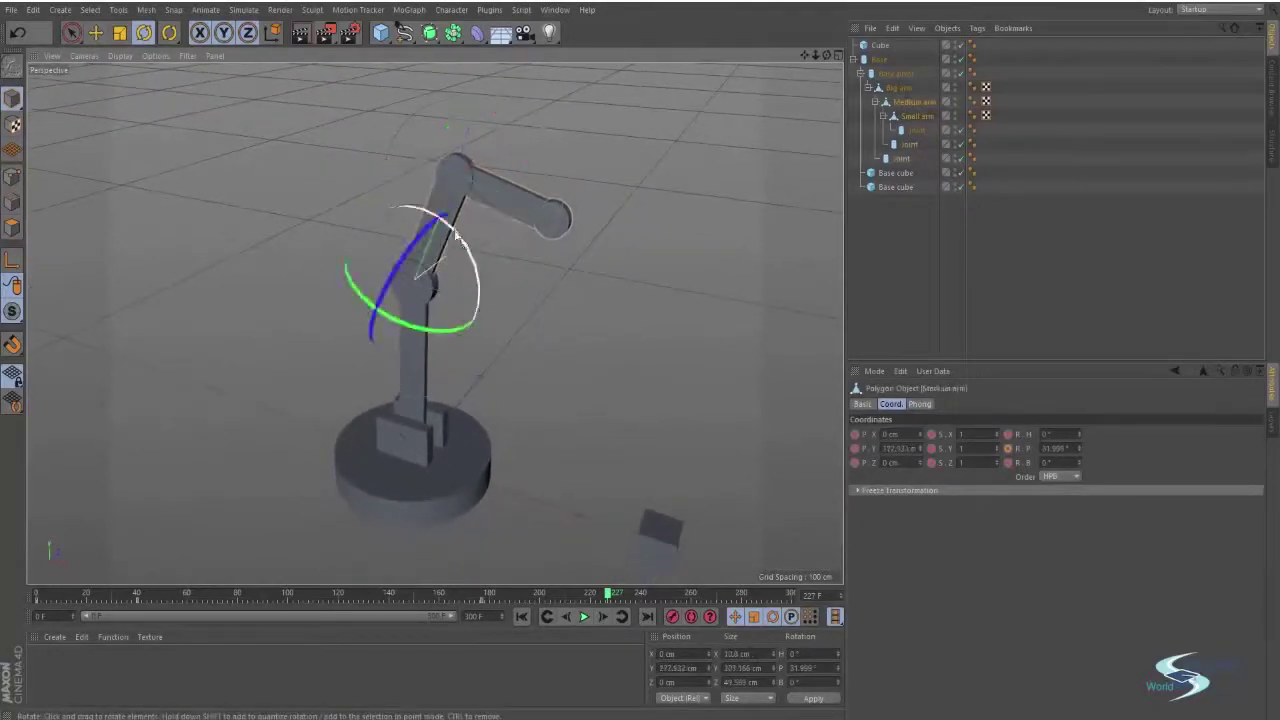
left_click_drag(475, 276, 531, 300)
Adjust the Small, Big and Medium arm rotations so the arm stays bent above the cube, and deselect it
left_click(531, 300)
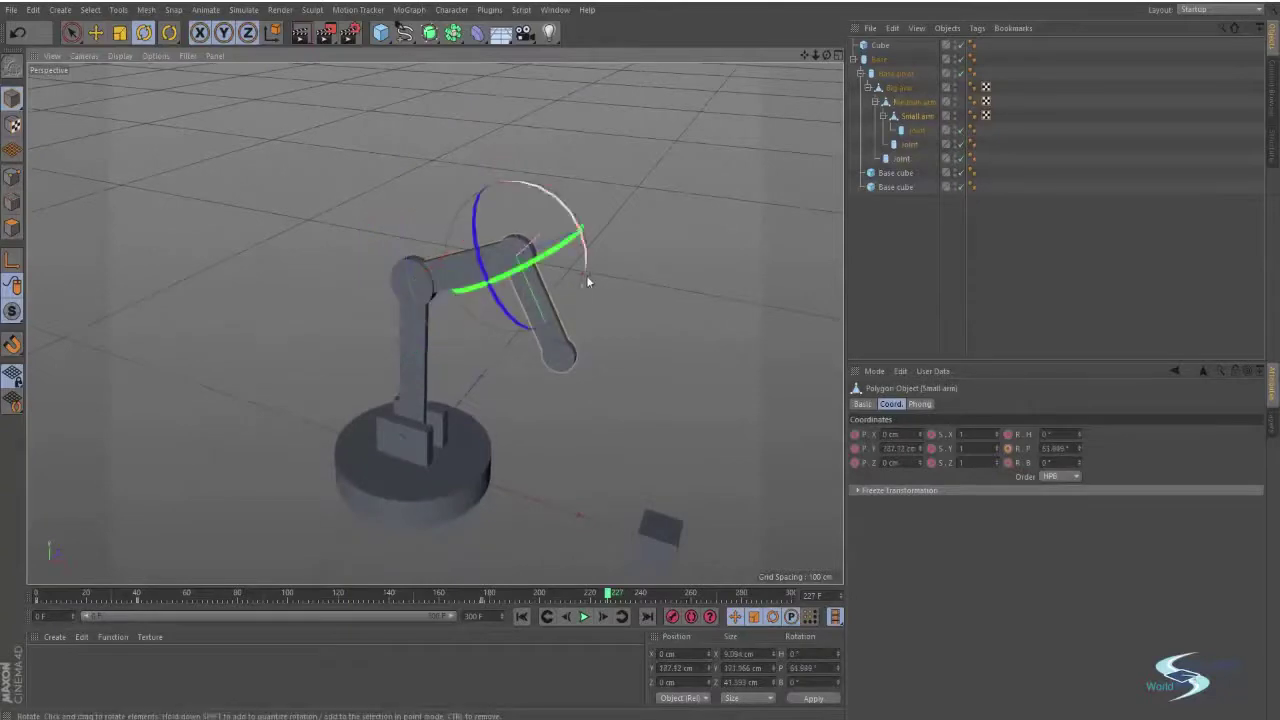
left_click_drag(586, 266, 480, 281)
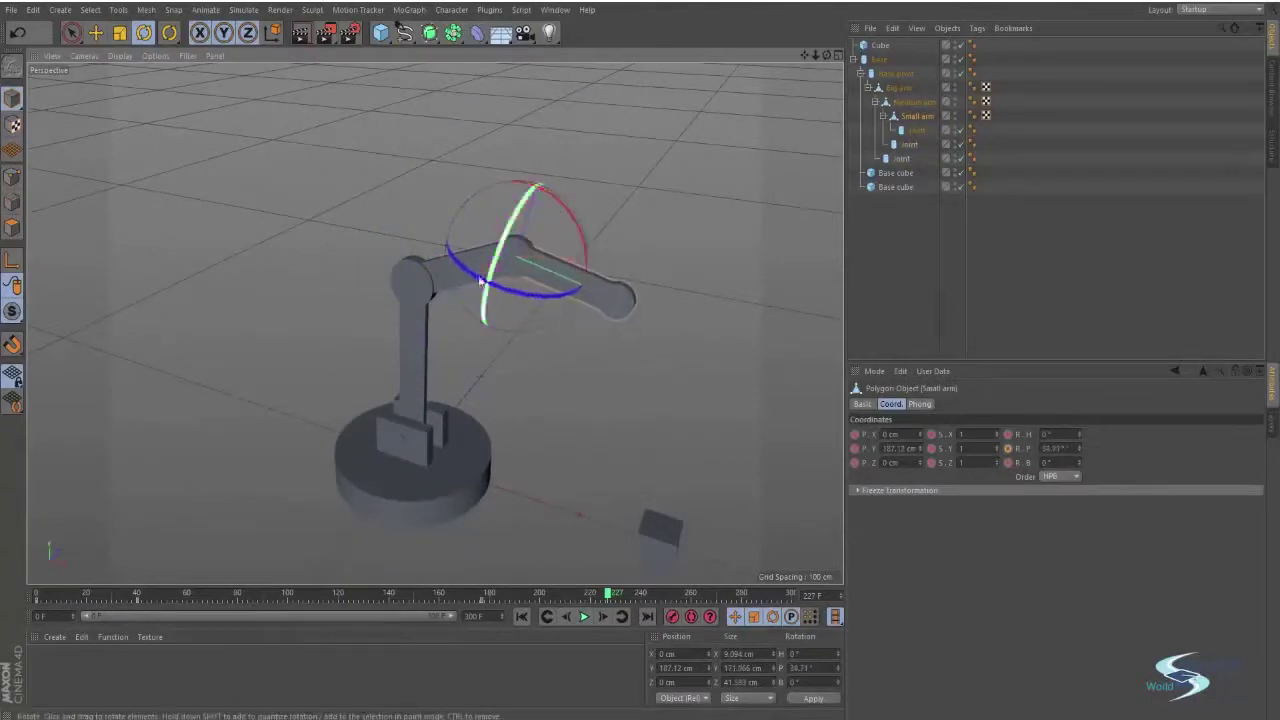
left_click(418, 328)
left_click_drag(440, 352, 497, 363)
left_click(524, 303)
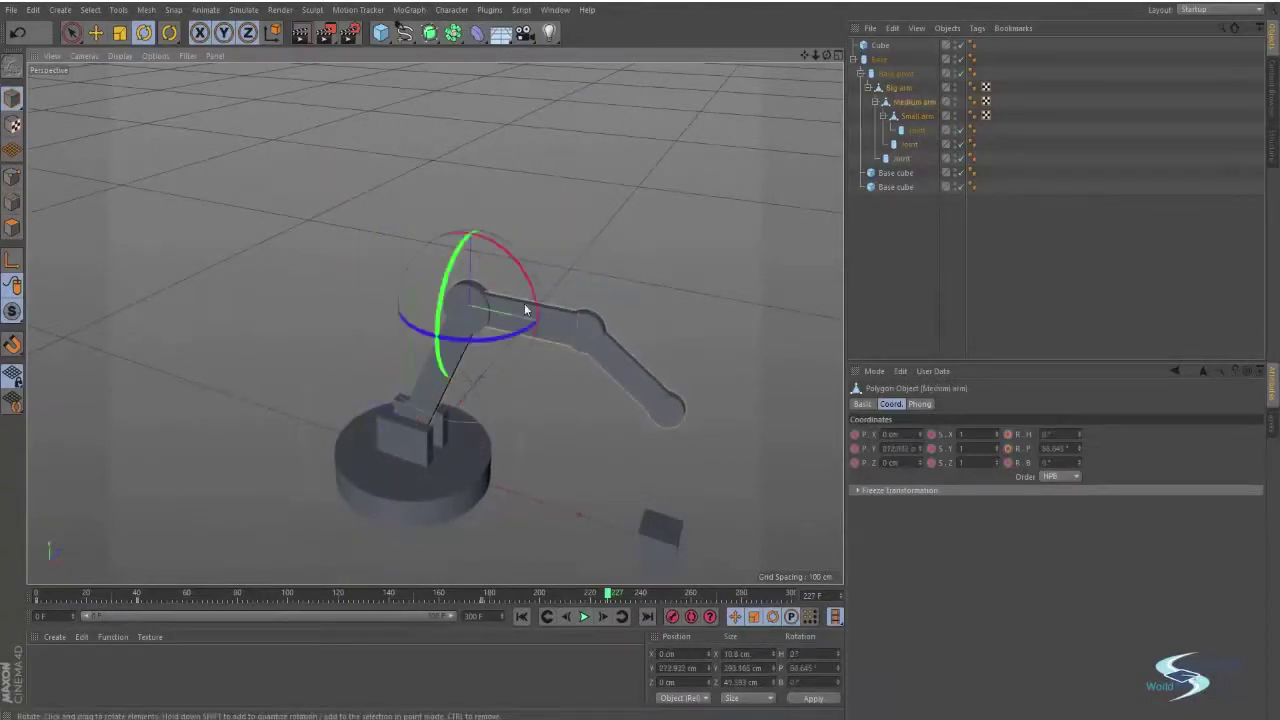
left_click_drag(534, 292, 460, 263)
left_click(606, 214)
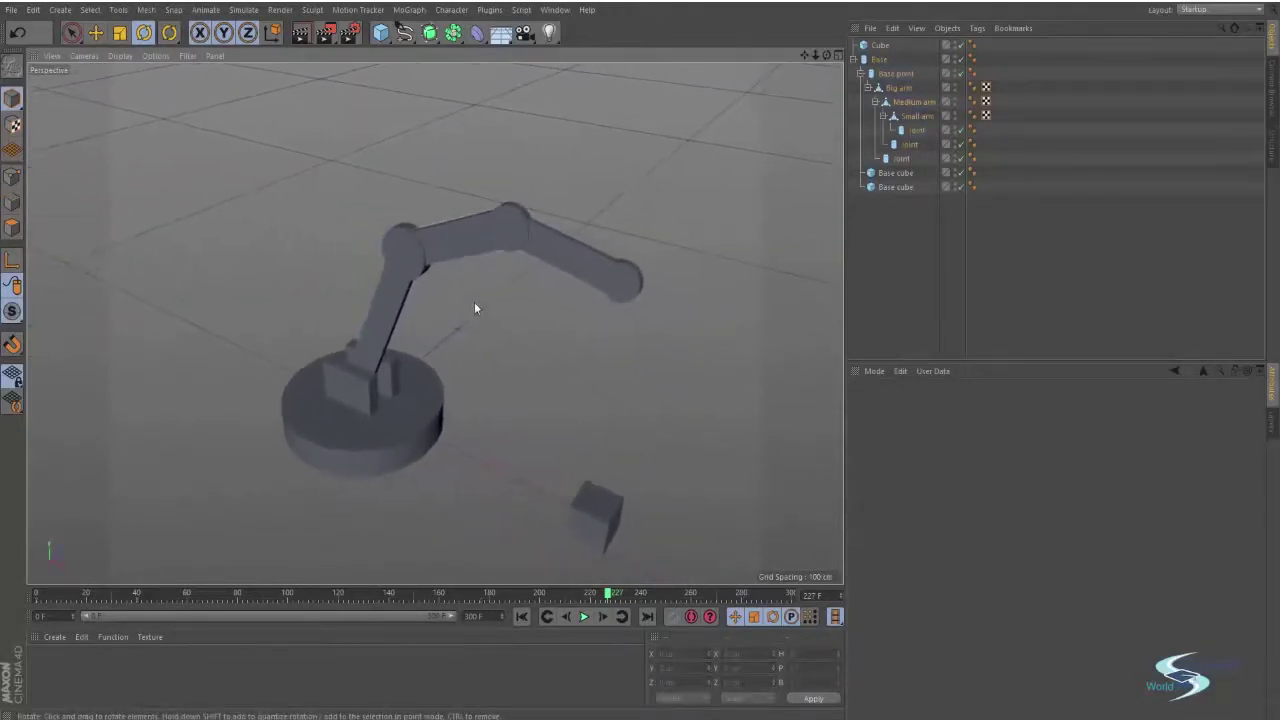
Examine the Joint cylinders at the arm's tip, elbow and lower bend by selecting each one in turn
left_click_drag(566, 279, 607, 274, "alt")
left_click(612, 272)
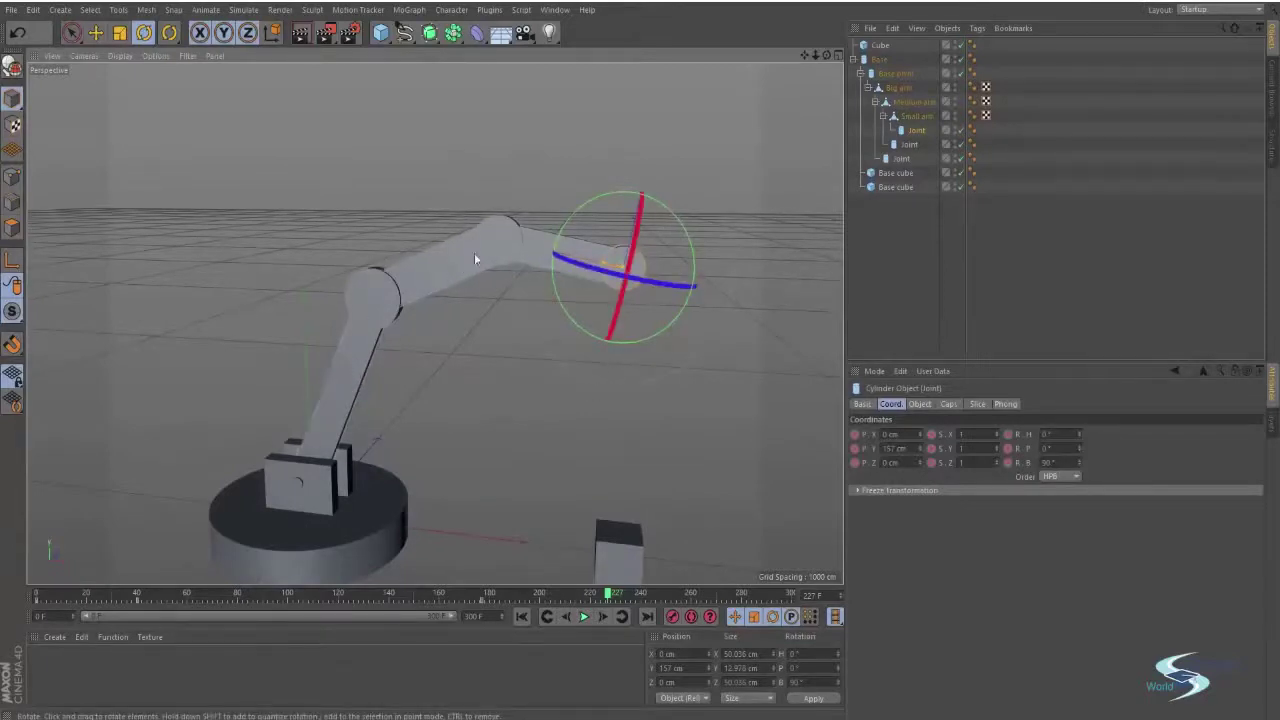
left_click(486, 223)
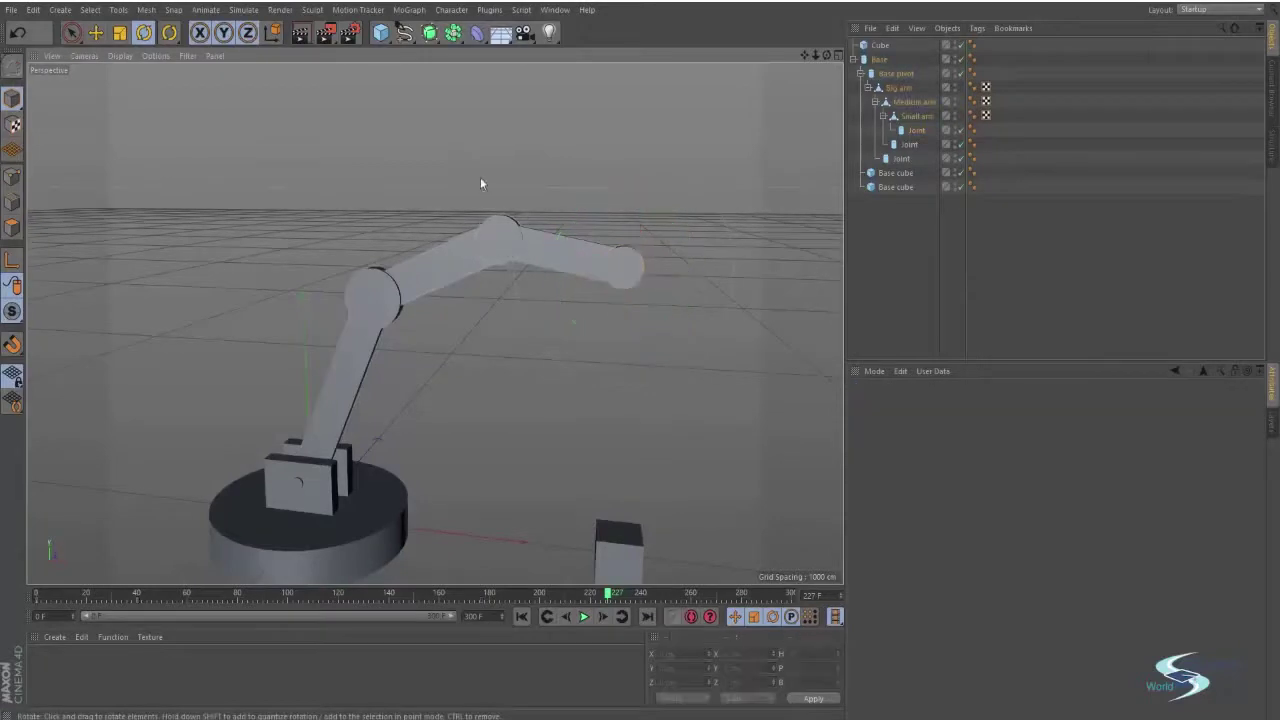
left_click(512, 233)
left_click(378, 307)
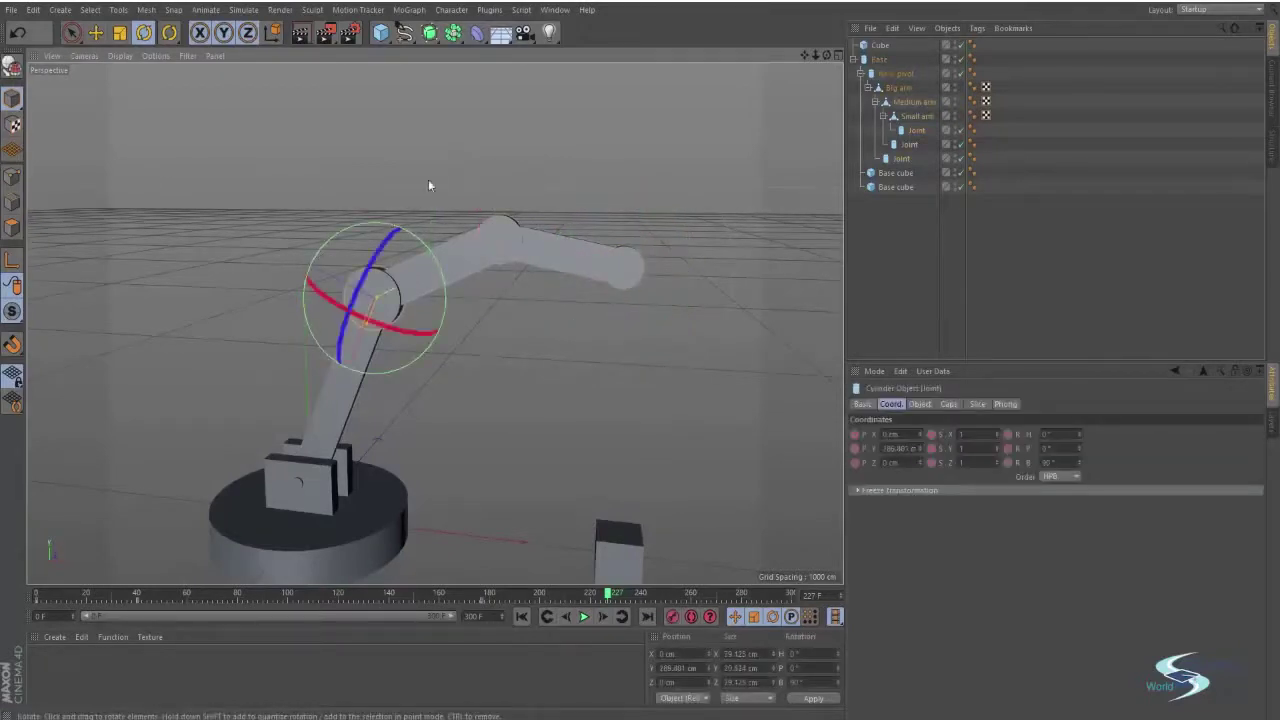
left_click(457, 165)
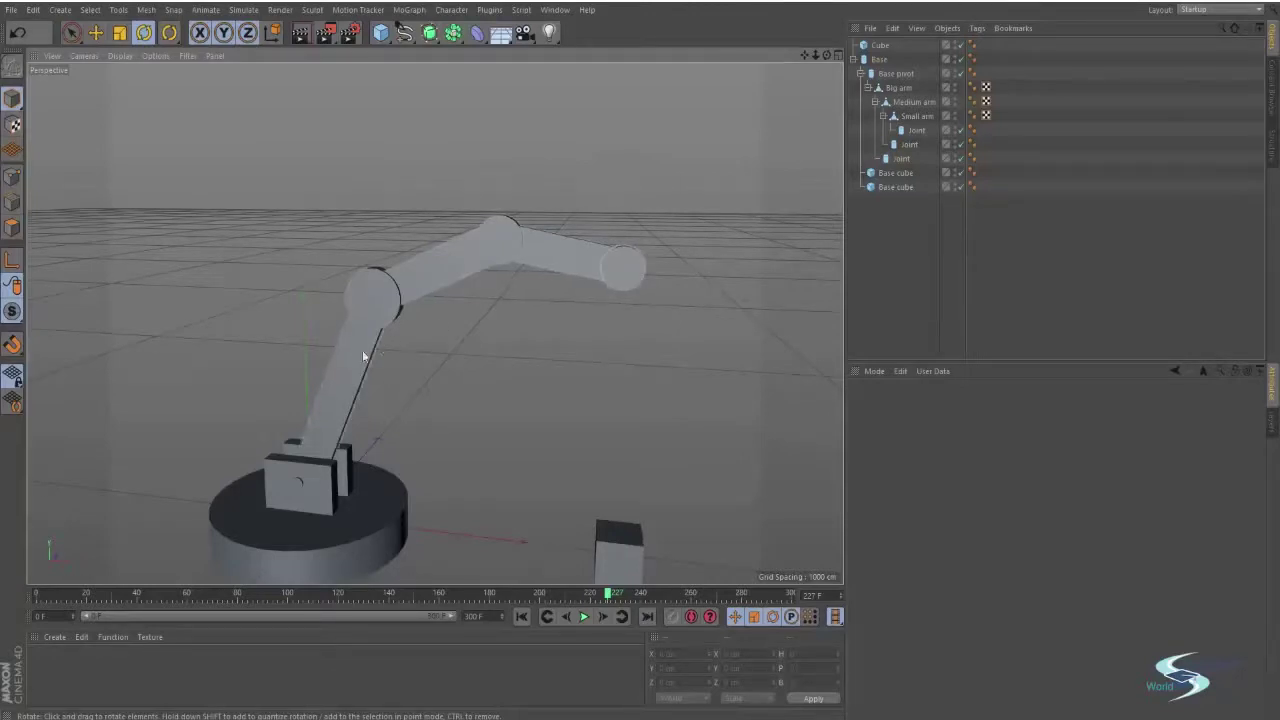
left_click(338, 388)
left_click_drag(338, 388, 342, 414, "alt")
key("r")
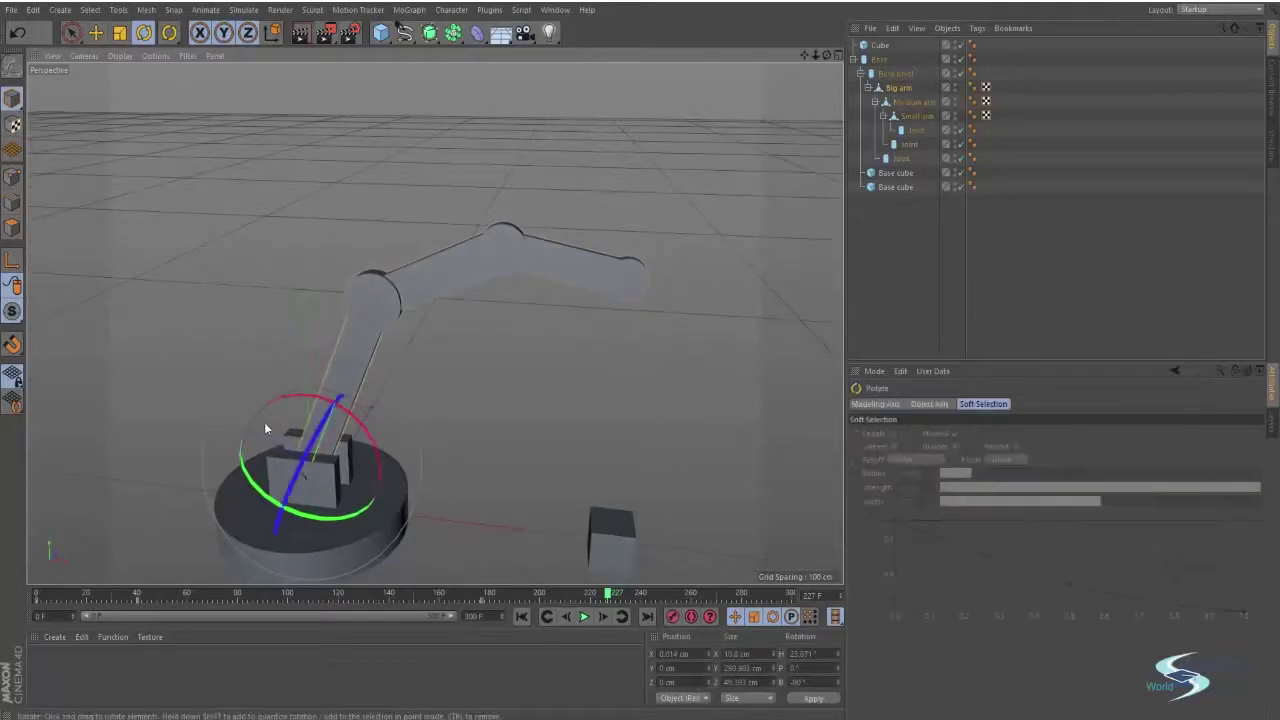
key("t")
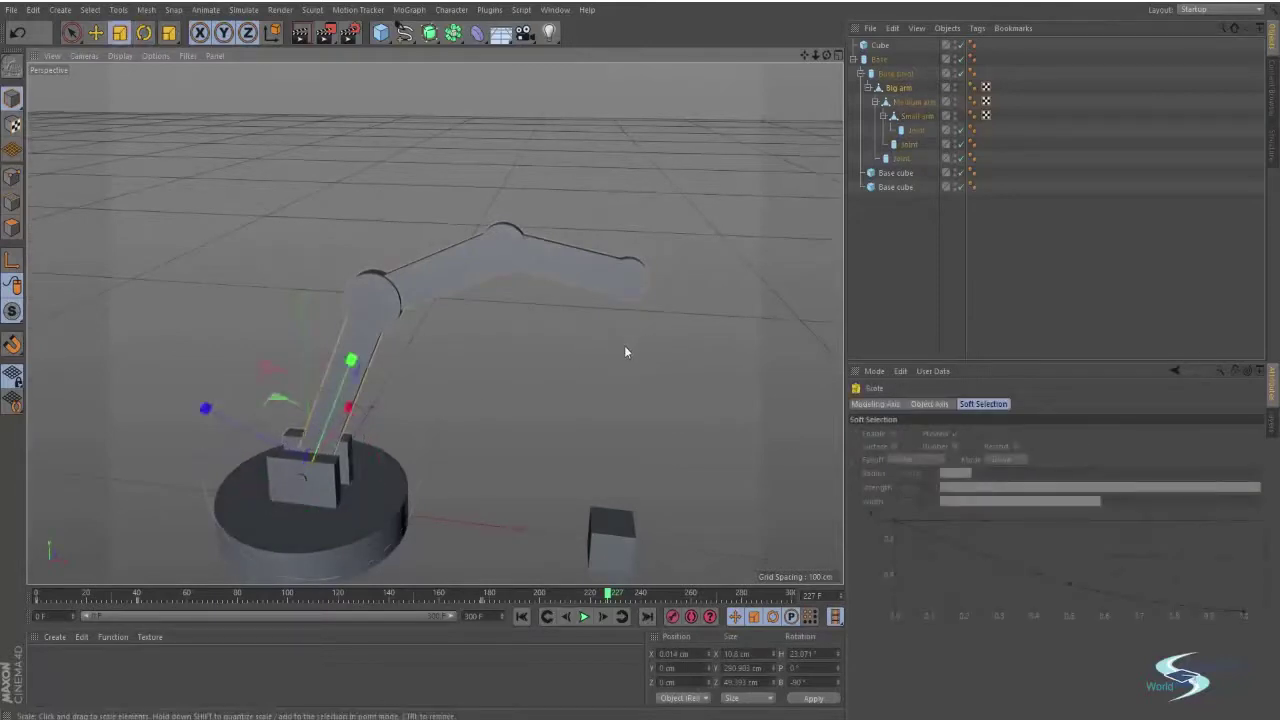
left_click(624, 345)
left_click_drag(445, 348, 497, 295, "alt")
Open the Timeline window, delete all keyframes of the Cube and the Base, and close the window
left_click(554, 9)
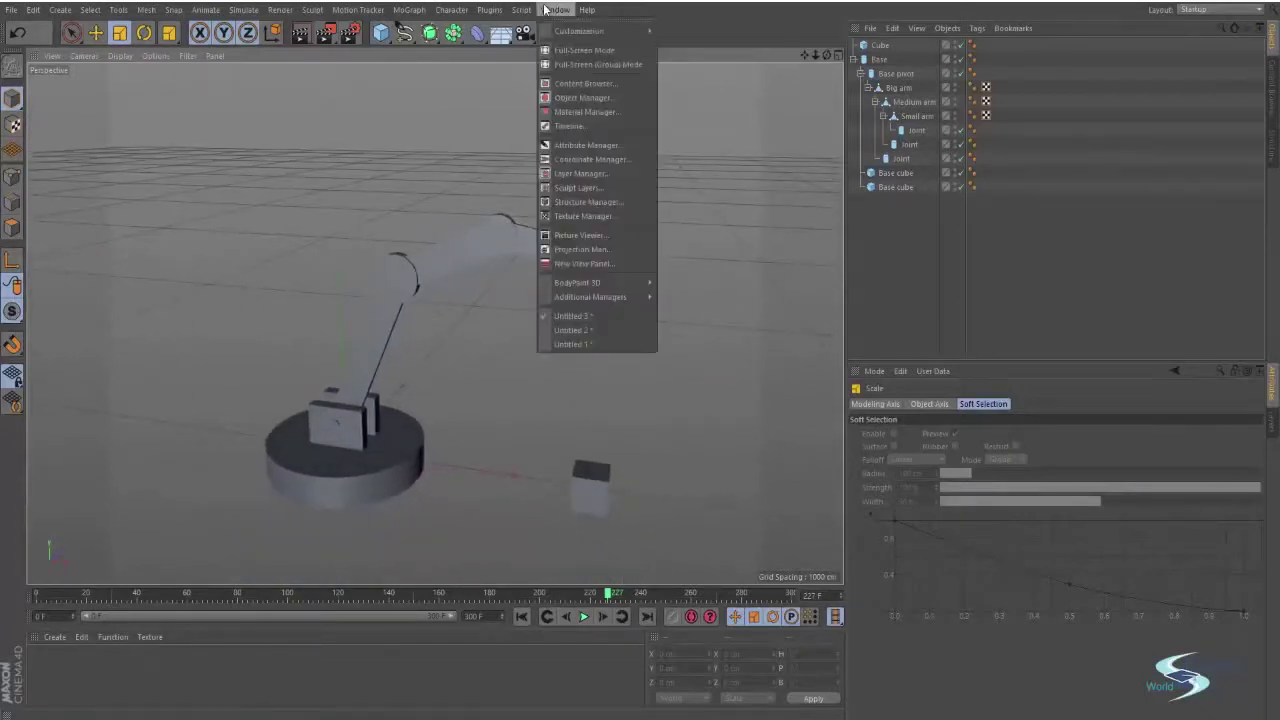
left_click(573, 127)
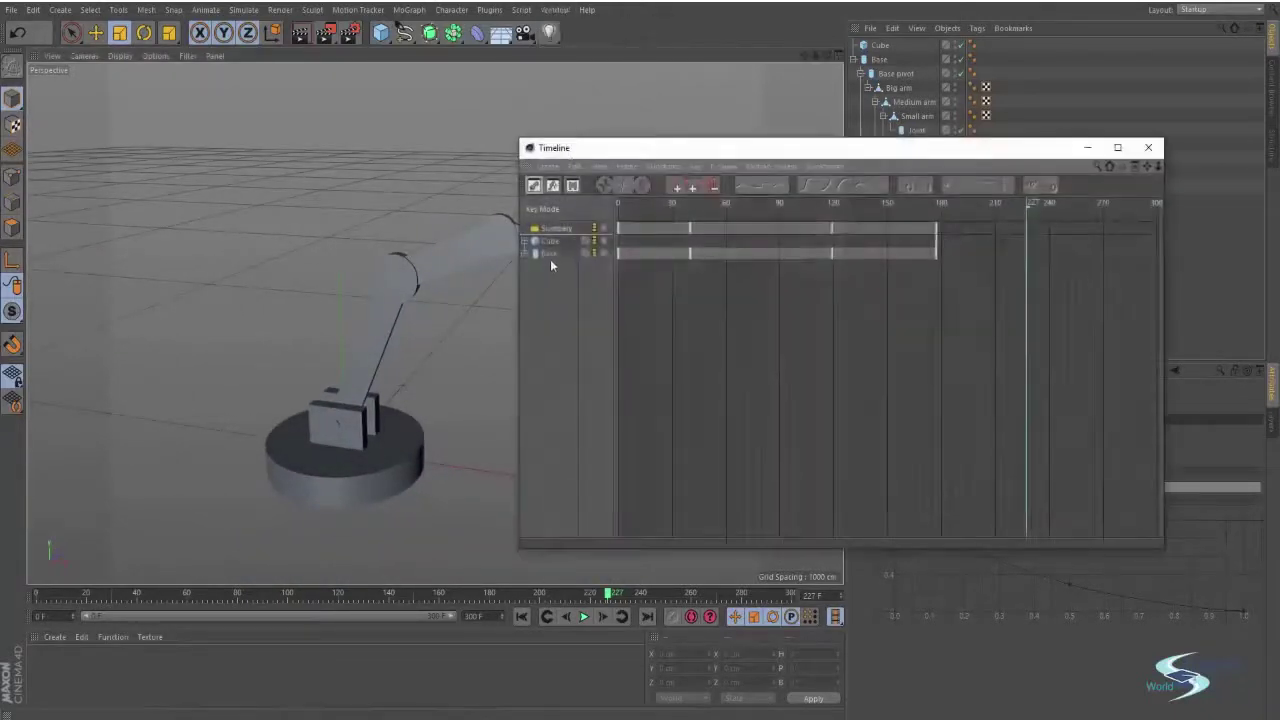
left_click(543, 243)
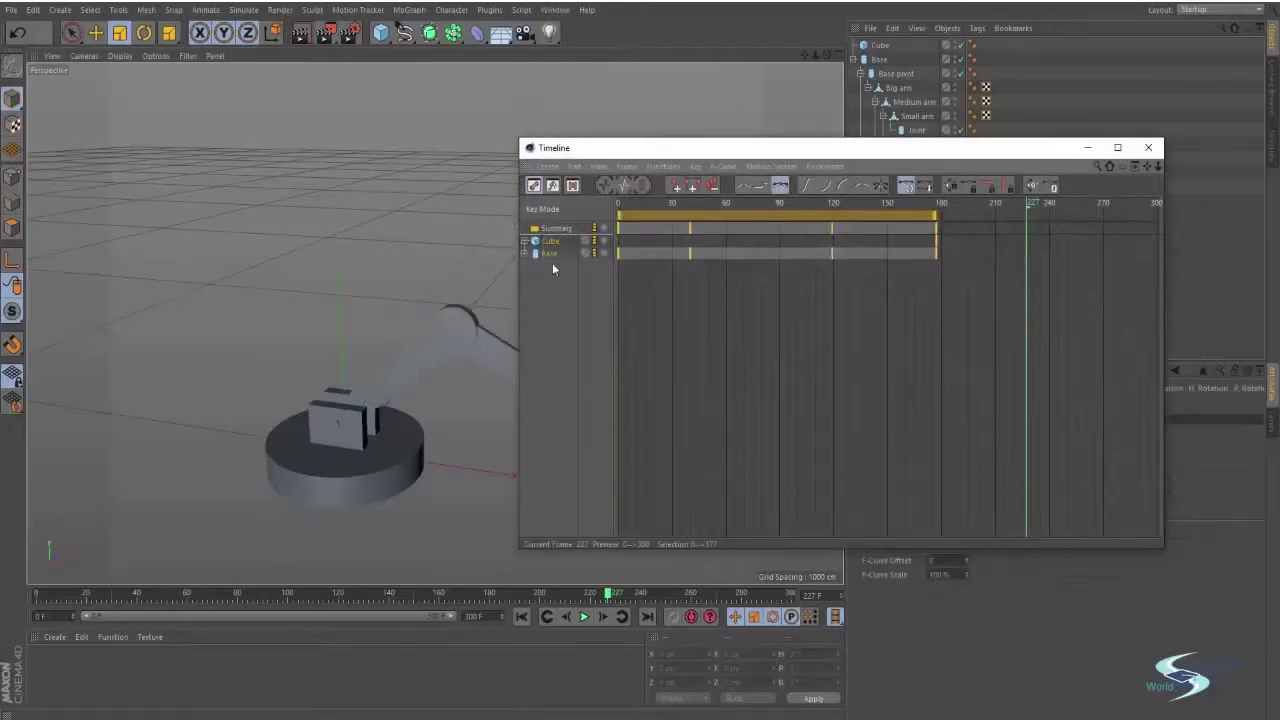
key("Delete")
left_click(1148, 147)
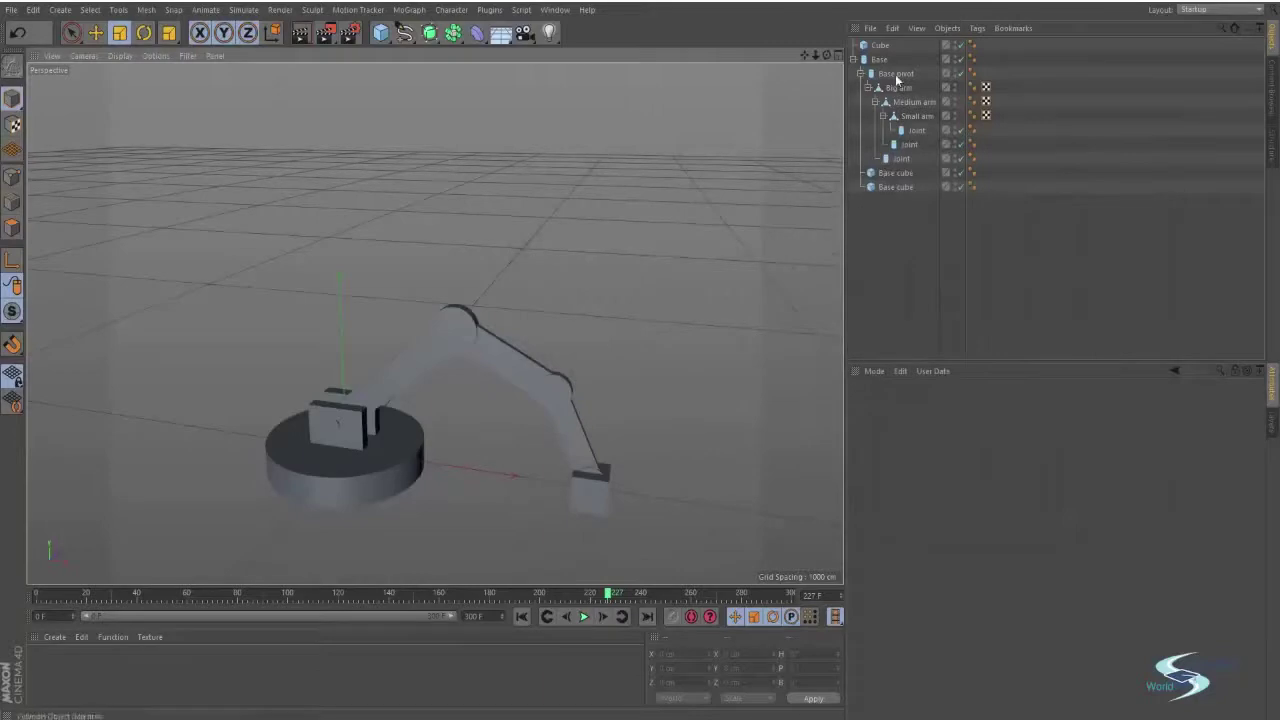
Straighten the lower arm by setting the Big arm's heading rotation and the Medium arm's pitch rotation to 0°
left_click(895, 88)
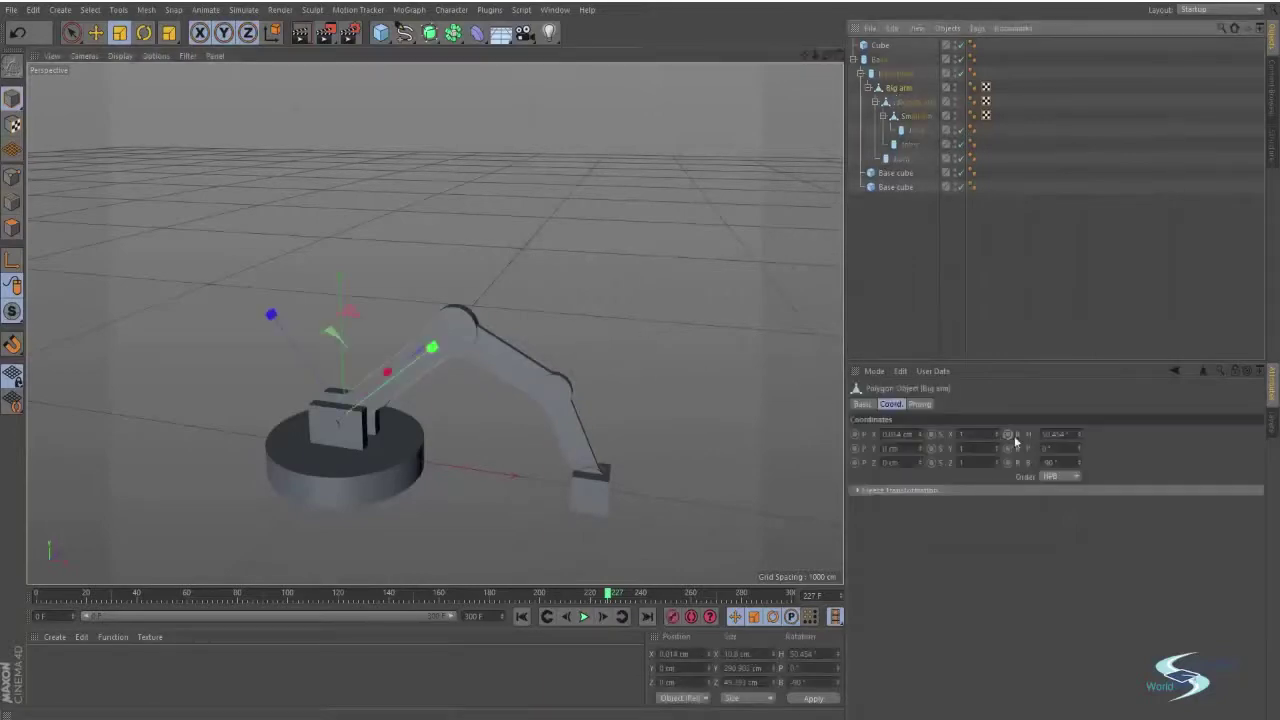
double_click(1051, 434)
type("0")
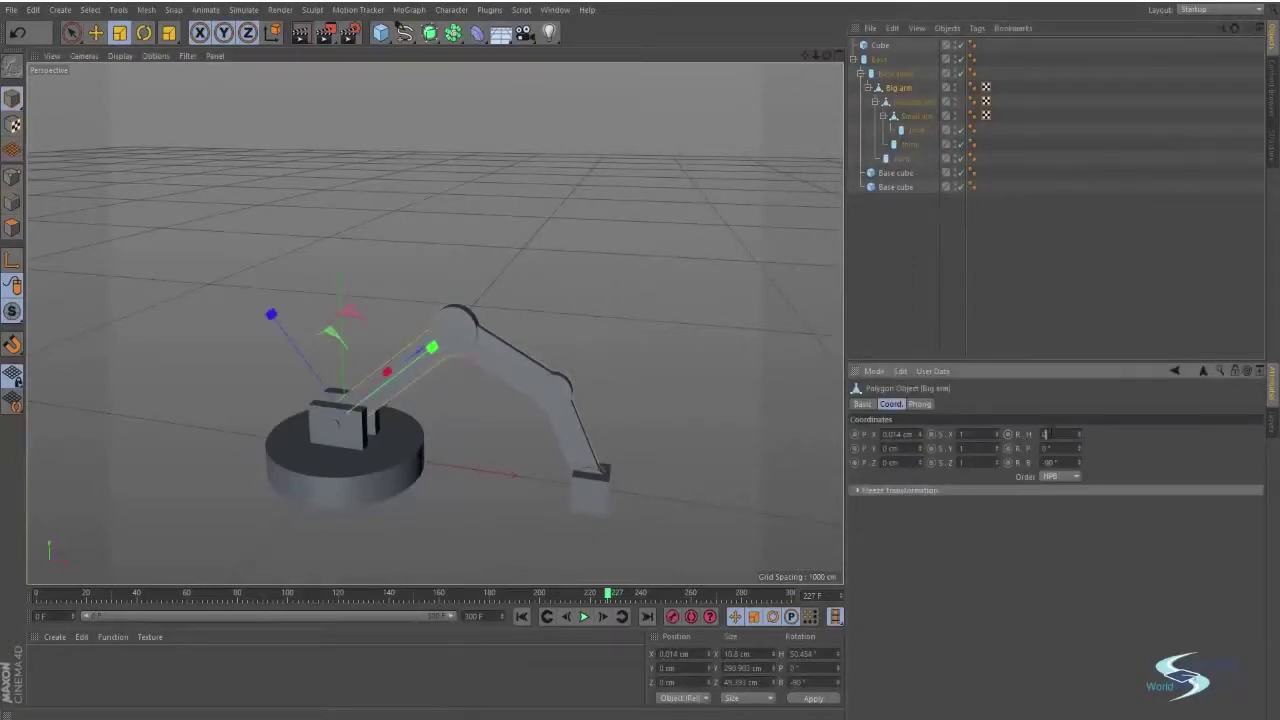
key("Return")
left_click(917, 100)
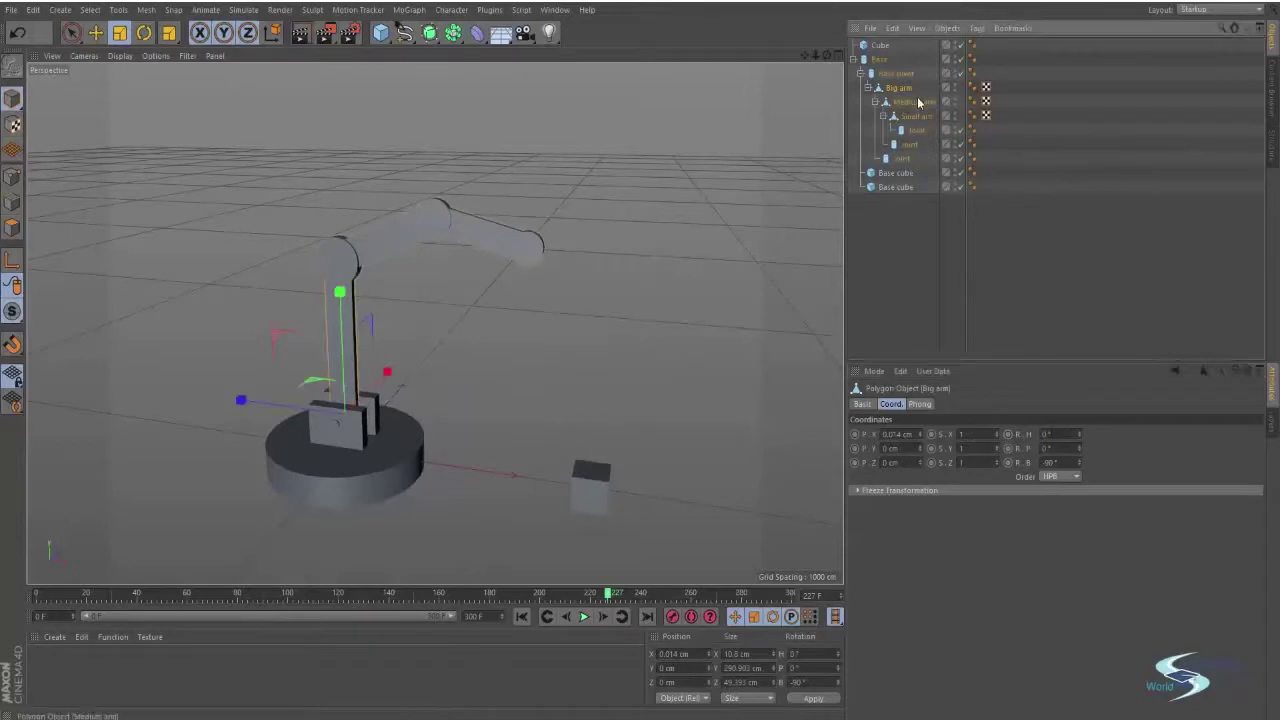
double_click(1060, 448)
type("0")
key("Return")
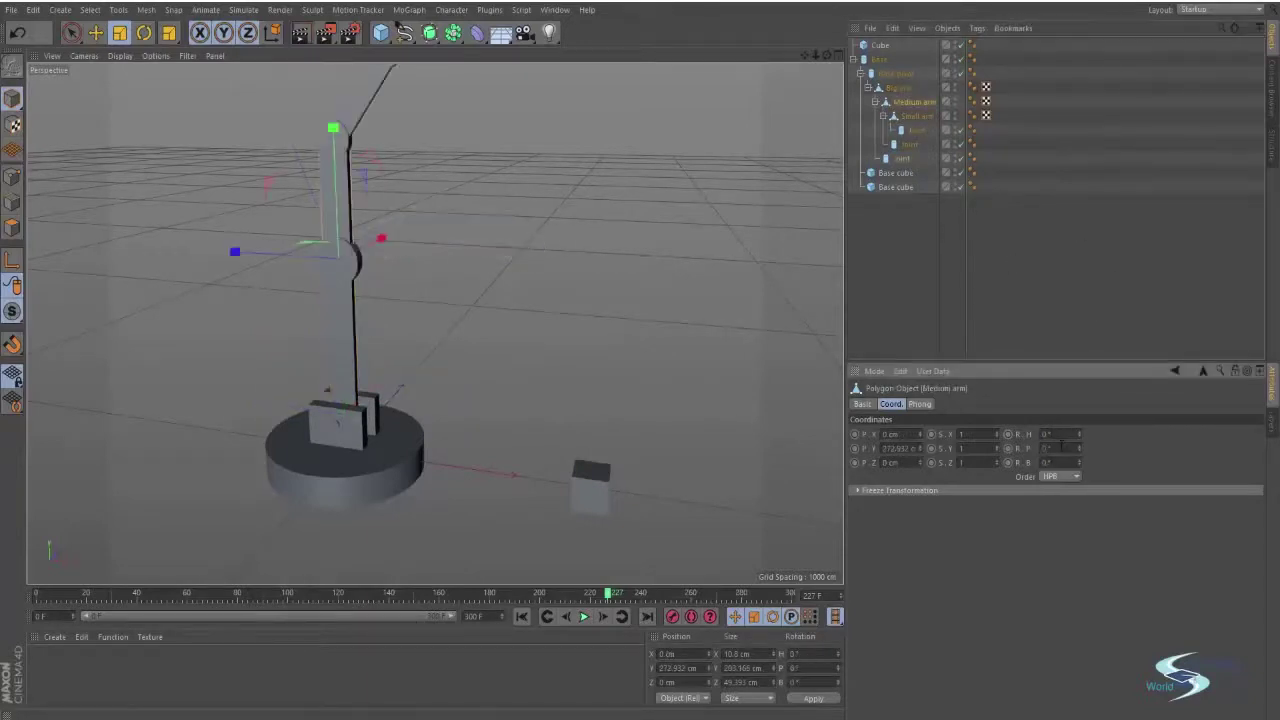
Set the Small arm's pitch rotation to 0° so that it lines up with the Medium arm
key("Down")
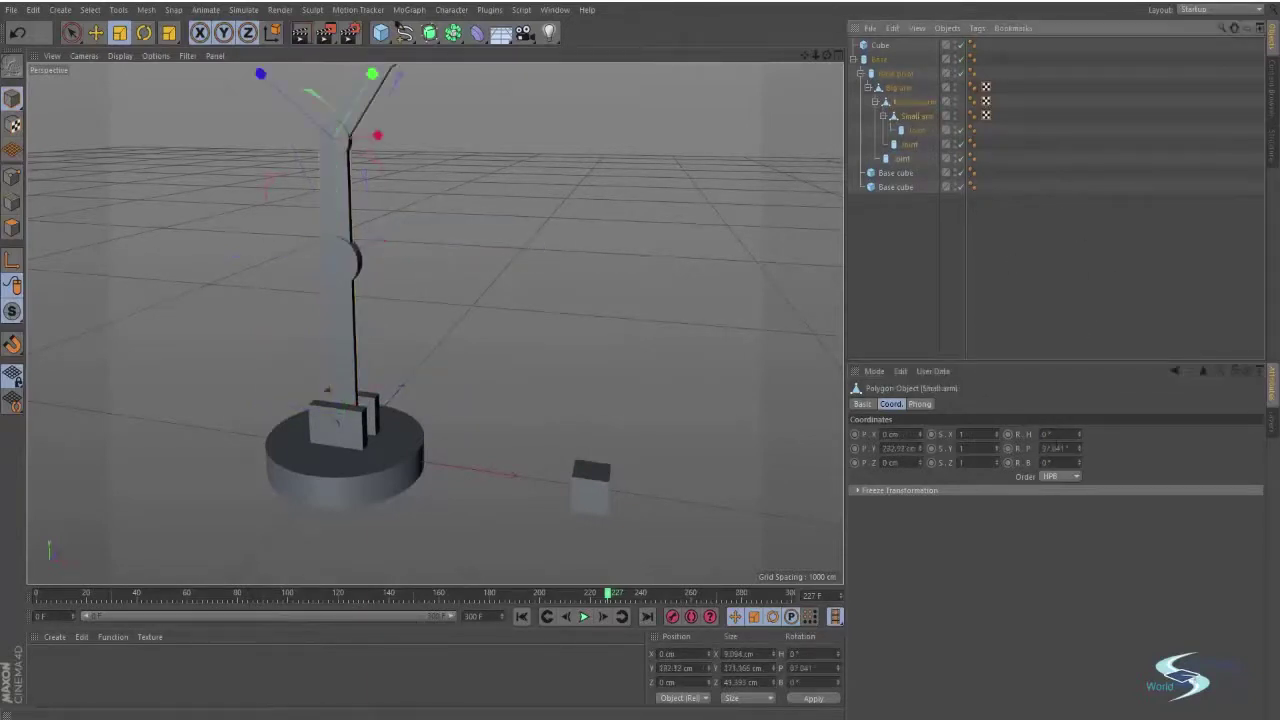
double_click(1058, 448)
type("0")
key("Return")
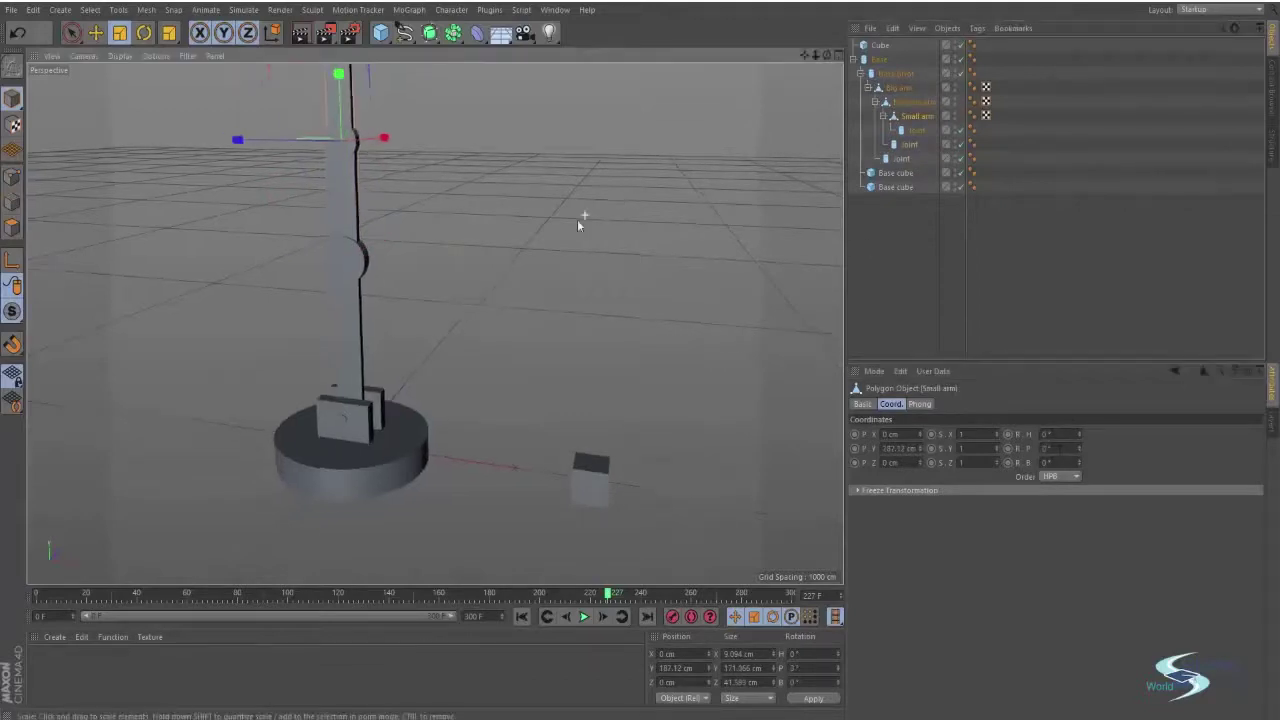
left_click_drag(577, 219, 756, 375, "alt")
Set the Base's heading rotation to 0°, return to the Move tool and deselect the Base
key("Up")
key("Up")
key("Up")
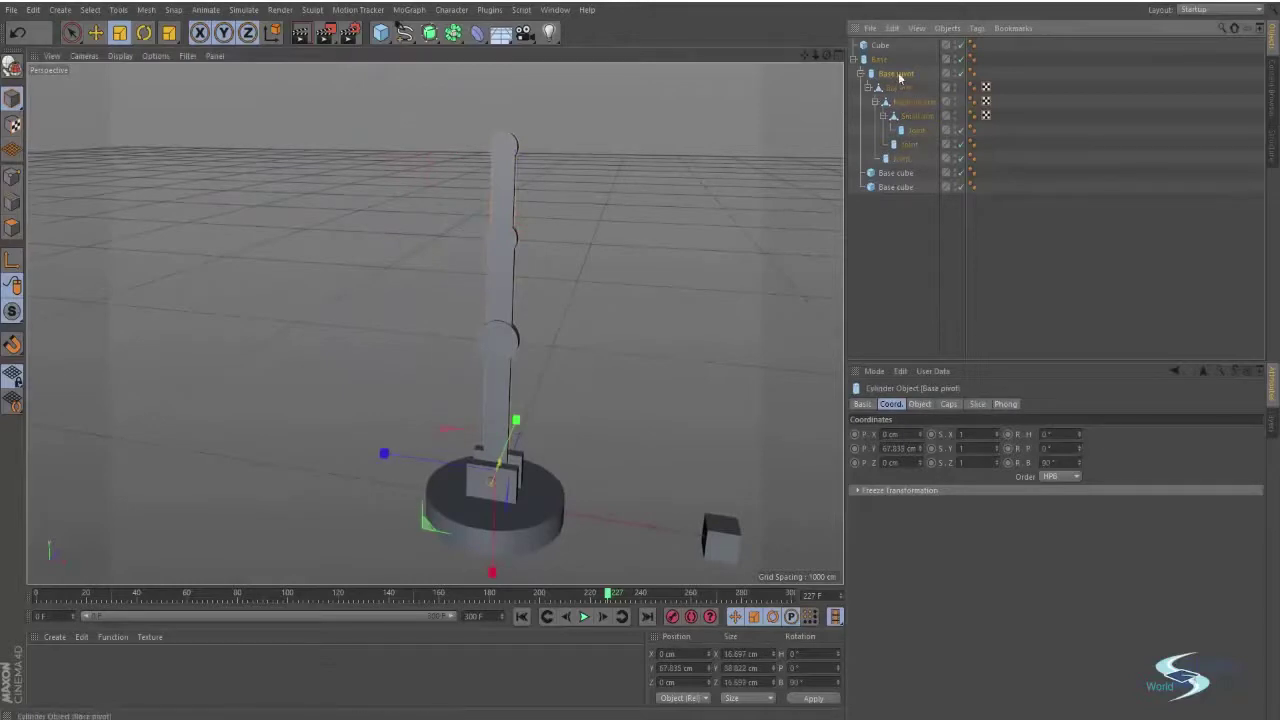
key("Up")
double_click(1058, 434)
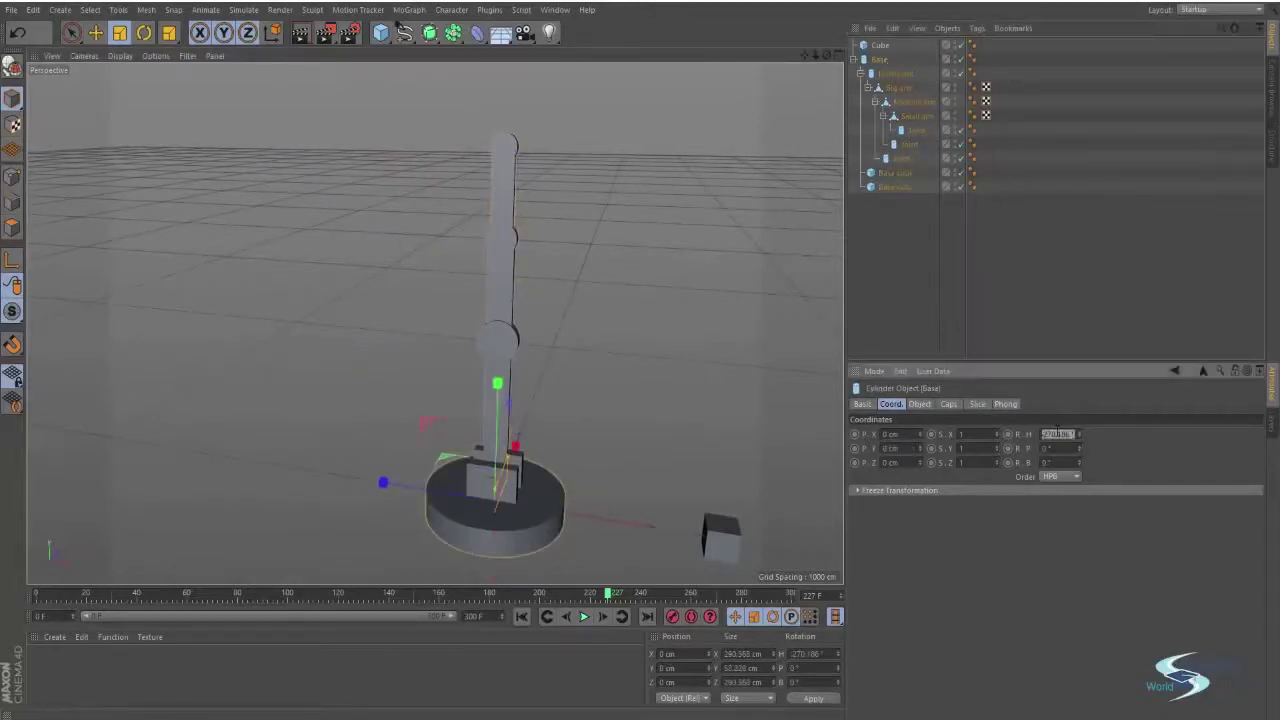
type("0")
key("Return")
key("e")
left_click(944, 262)
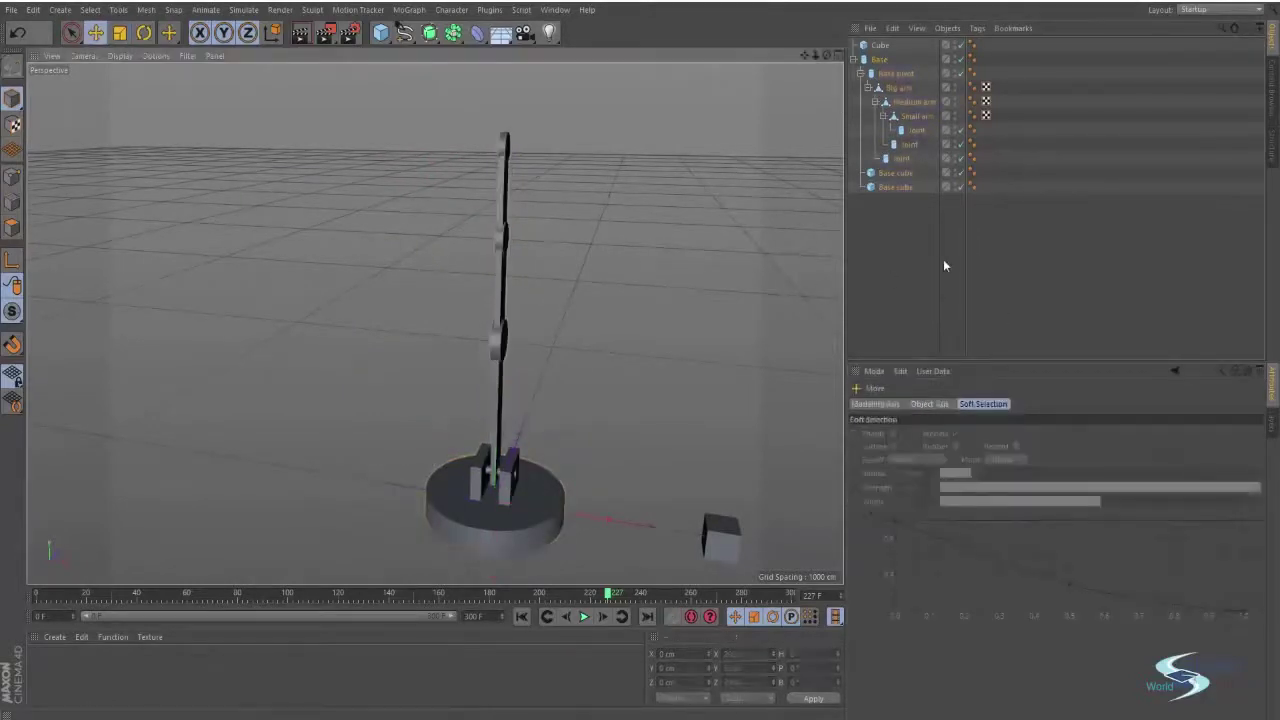
Delete the target cube beside the arm from the scene
mouse_move(434, 320)
left_mouse_down("alt")
mouse_move(500, 340)
mouse_move(583, 331)
mouse_move(326, 281)
mouse_move(394, 289)
left_mouse_up("alt")
left_click(592, 552)
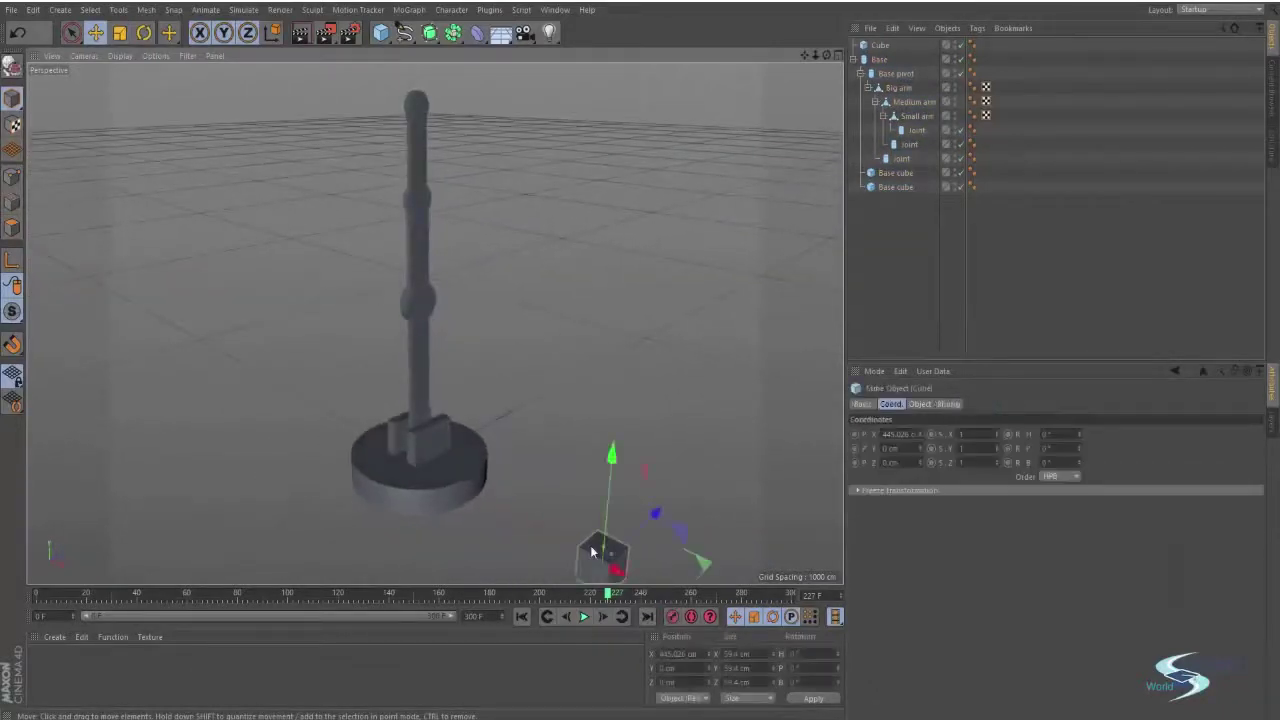
key("Delete")
mouse_move(590, 545)
left_mouse_down("alt")
mouse_move(346, 220)
mouse_move(346, 254)
mouse_move(463, 318)
mouse_move(537, 266)
mouse_move(469, 214)
mouse_move(490, 233)
mouse_move(503, 289)
mouse_move(523, 280)
mouse_move(517, 268)
left_mouse_up("alt")
Switch to the Untitled 1 project and move the Cube.2.Goal null upwards to pose its IK-driven arm
key("v")
mouse_move(514, 294)
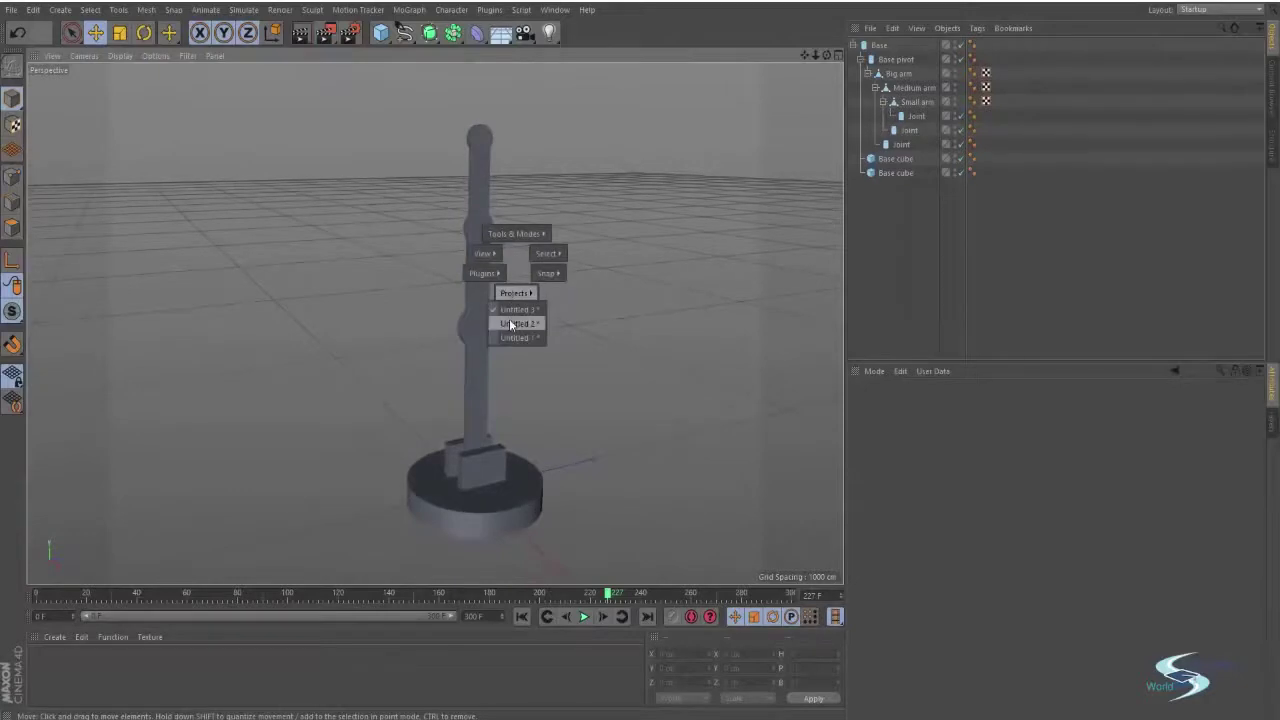
left_click(510, 337)
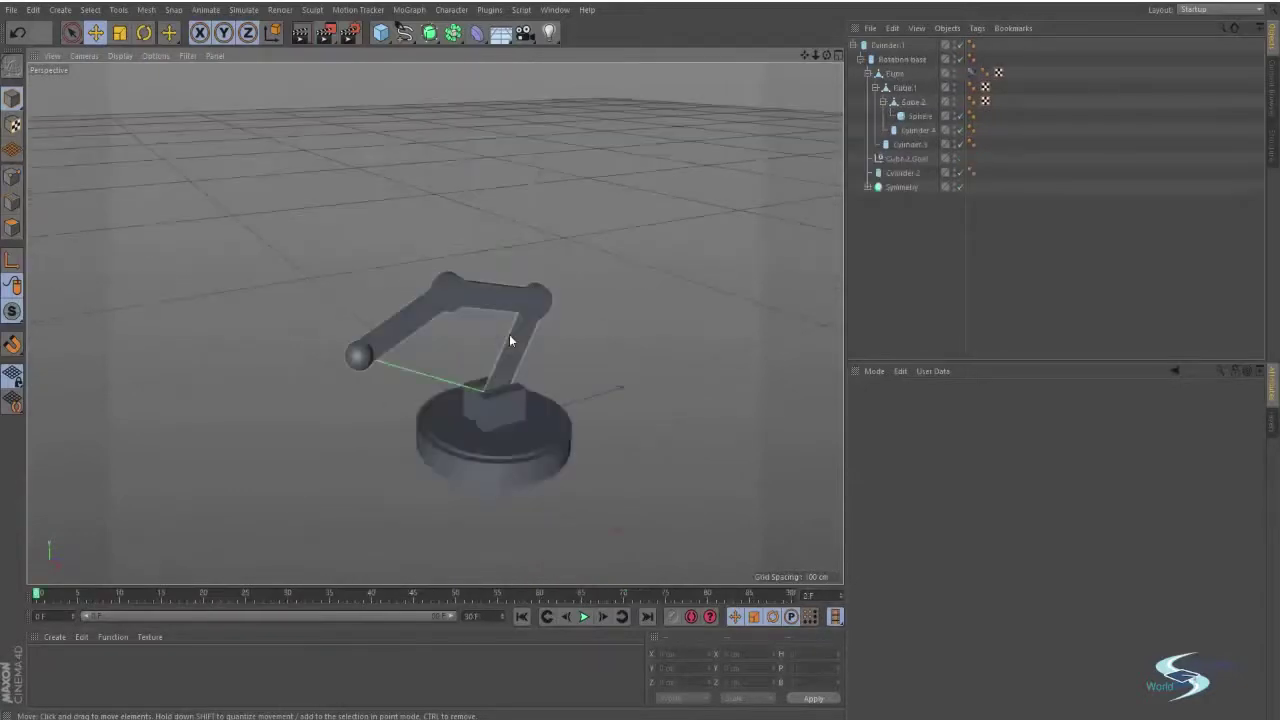
left_click(381, 358)
left_click_drag(443, 298, 362, 298, "alt")
left_click_drag(420, 260, 451, 175)
Switch back to the Untitled 3 project with the straightened arm
key("v")
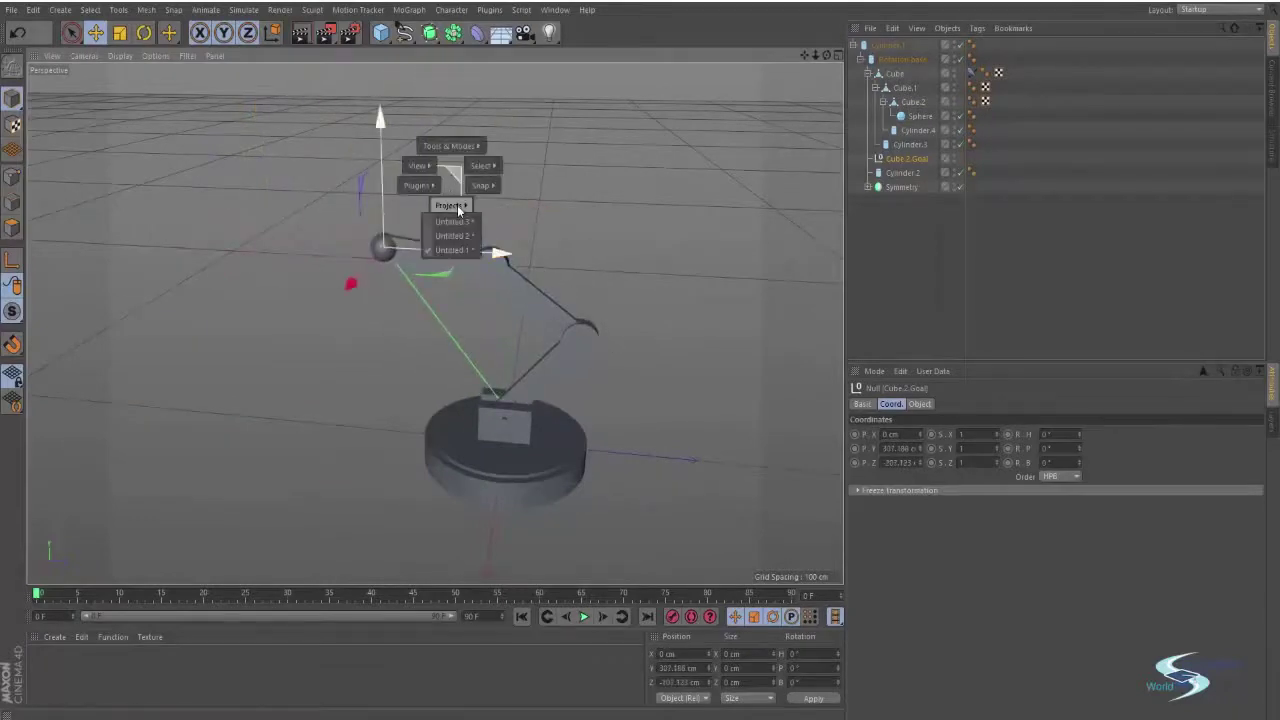
left_click(455, 222)
left_click_drag(434, 323, 495, 318, "alt")
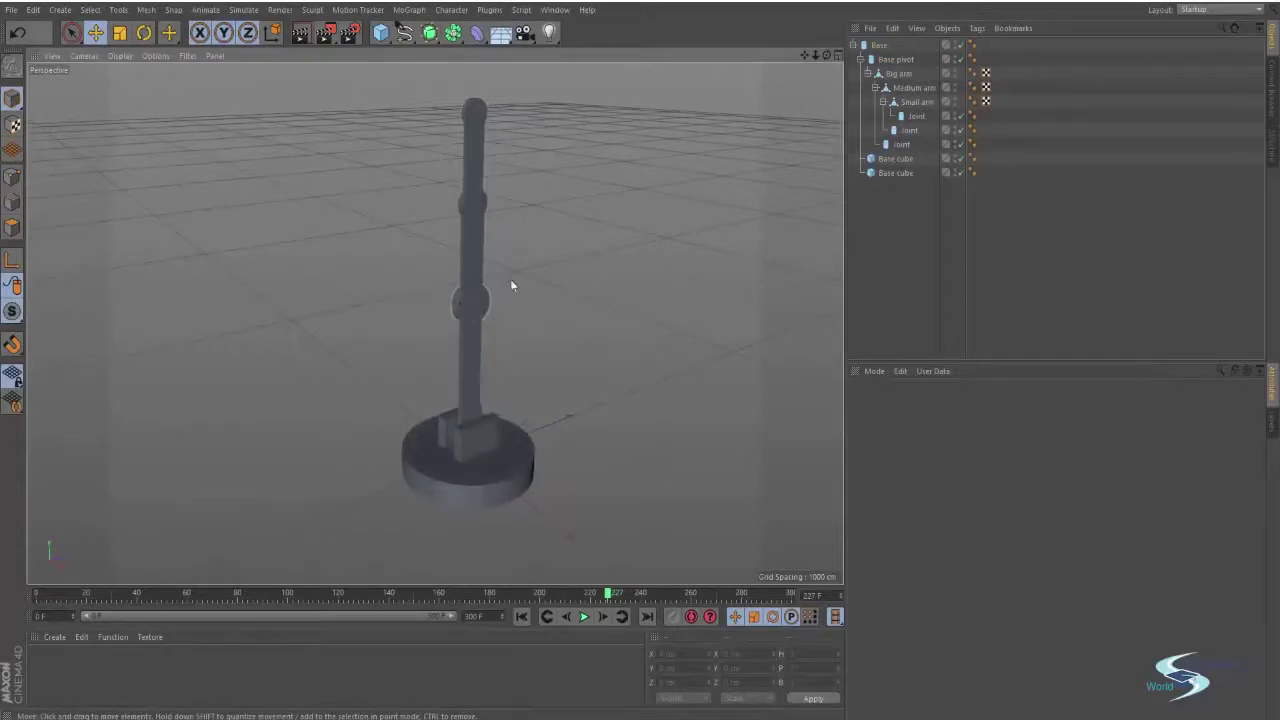
Add an IK character tag to the Big arm
left_click_drag(568, 264, 591, 251, "alt")
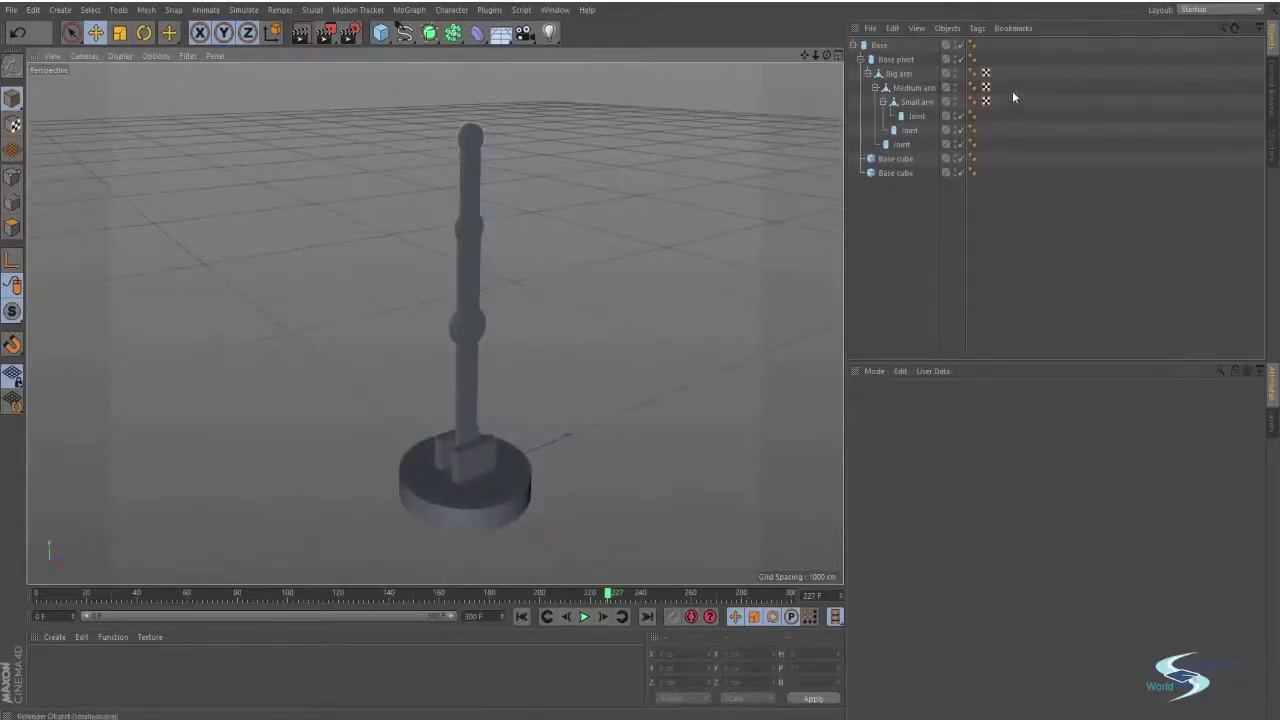
left_click(896, 74)
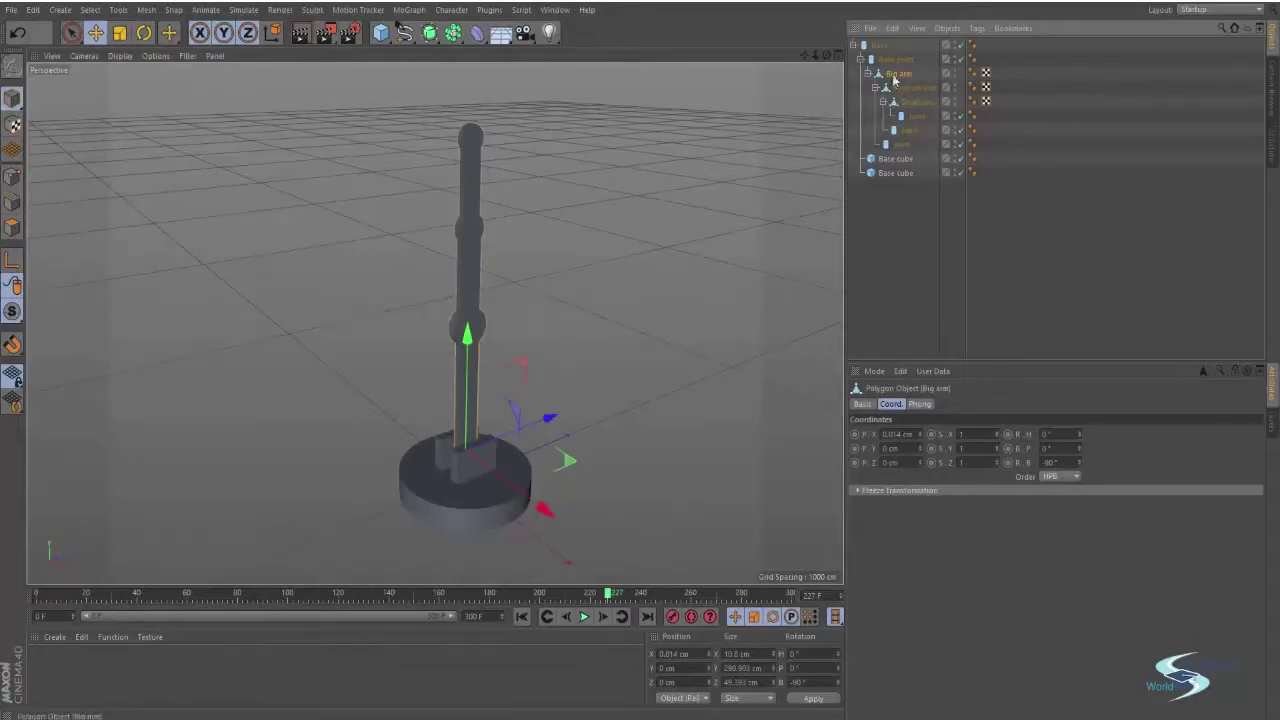
right_click(898, 76)
mouse_move(957, 84)
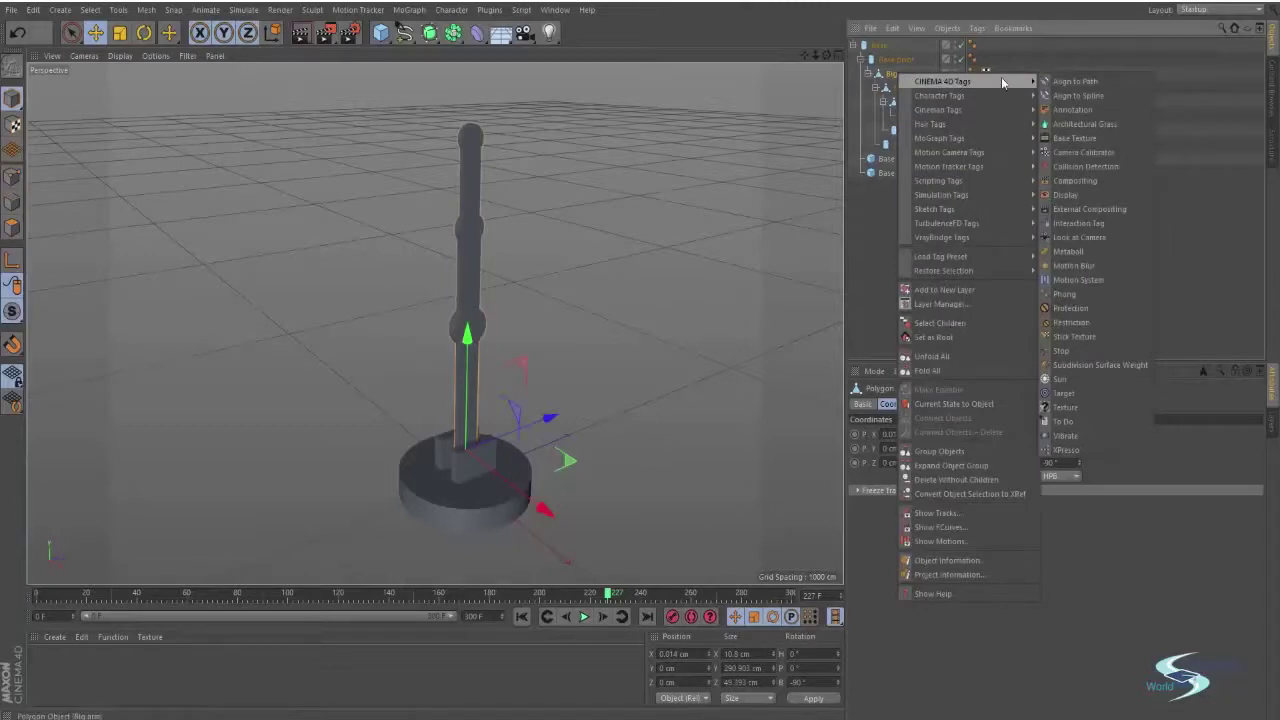
mouse_move(988, 172)
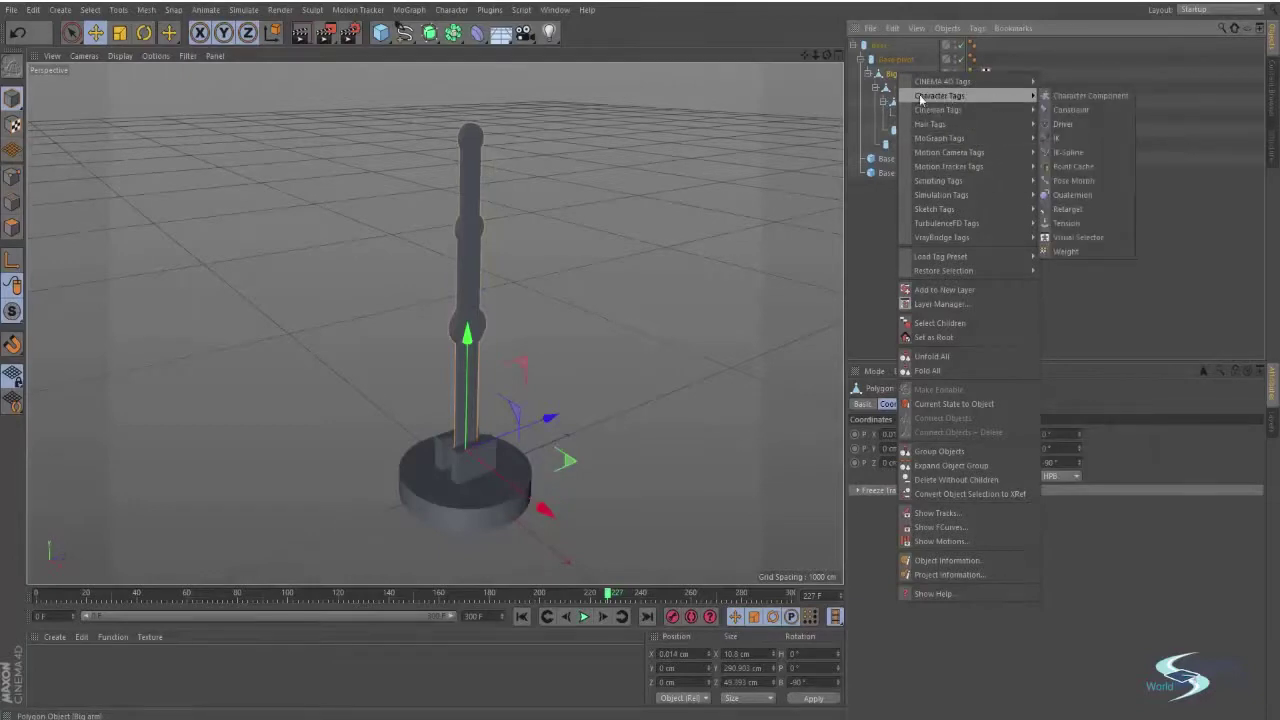
mouse_move(985, 103)
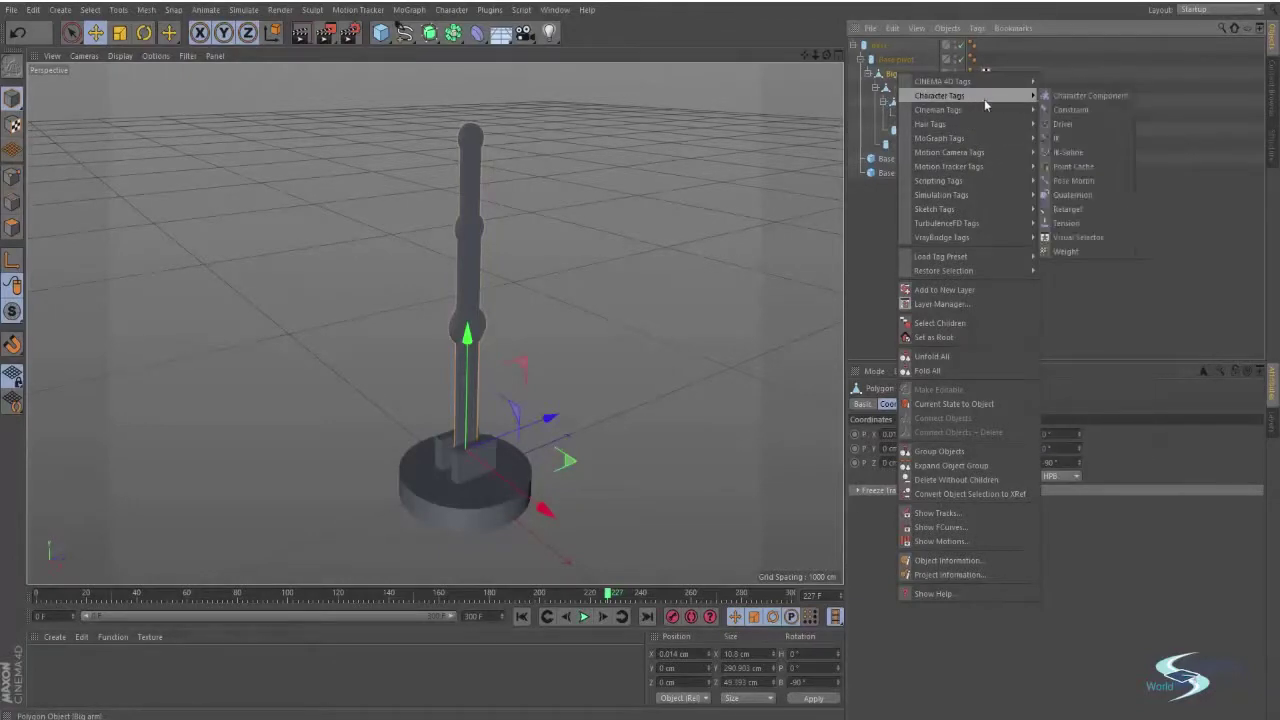
left_click(1084, 138)
Switch to the Untitled 1 project to view its finished IK arm and return to the Untitled 3 project
key("v")
mouse_move(625, 298)
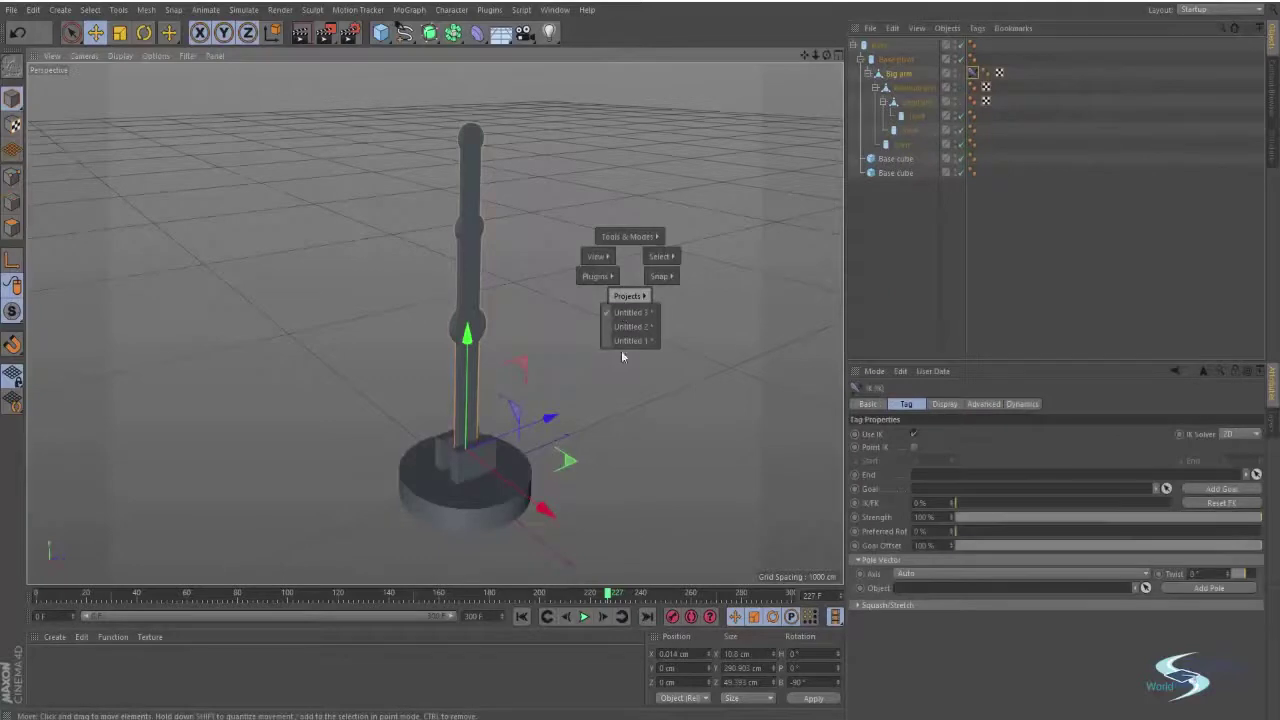
left_click(628, 340)
key("v")
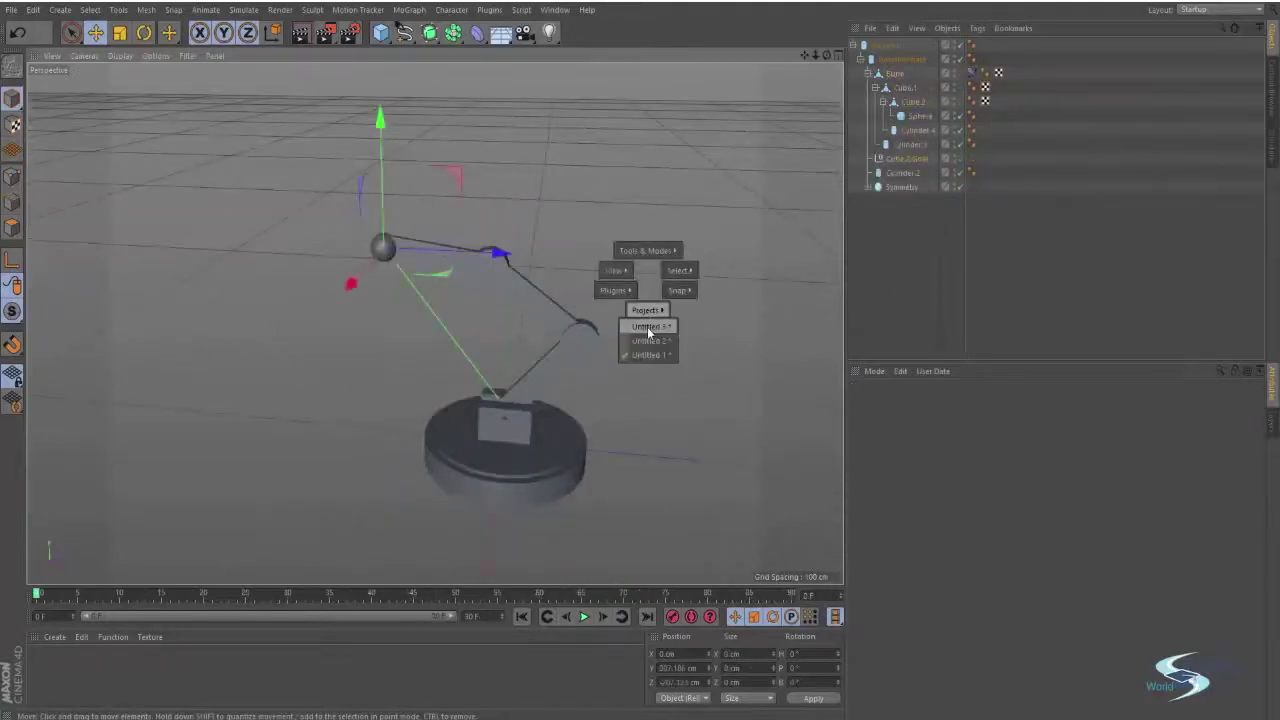
left_click(647, 327)
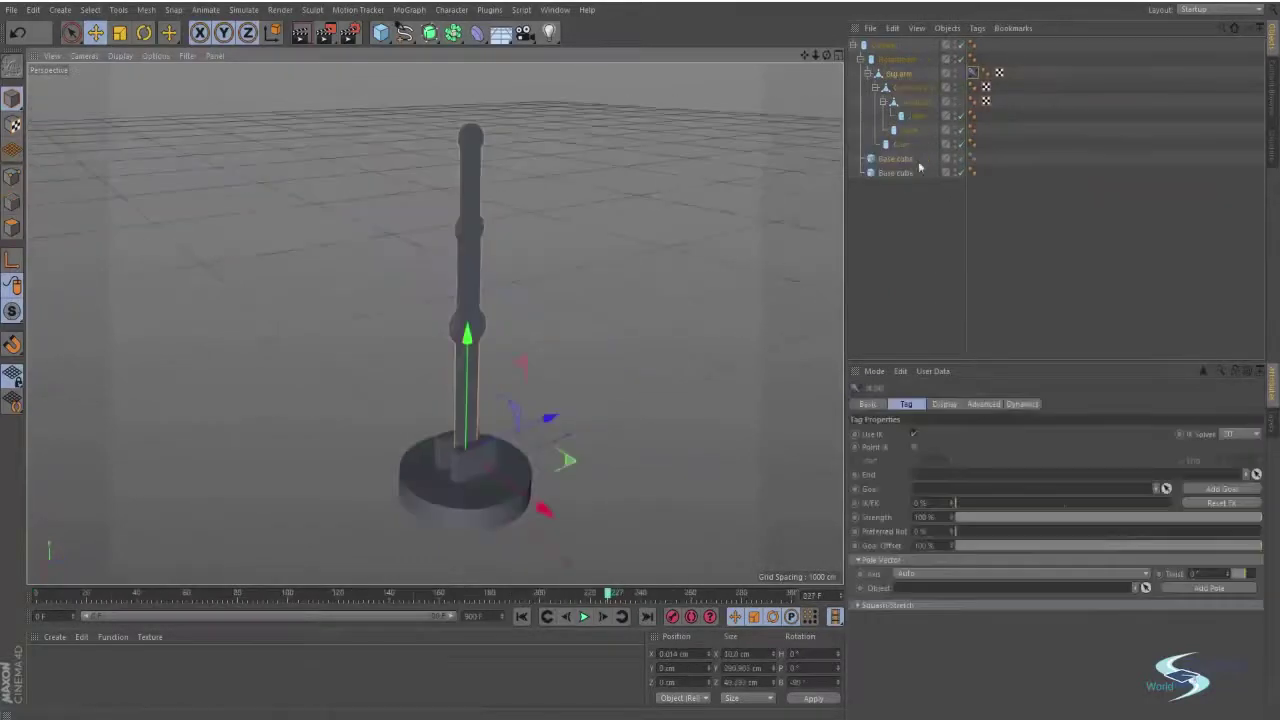
Review where the IK tag comes from among the character tags and show the Big arm's IK tag settings
right_click(898, 75)
mouse_move(1013, 95)
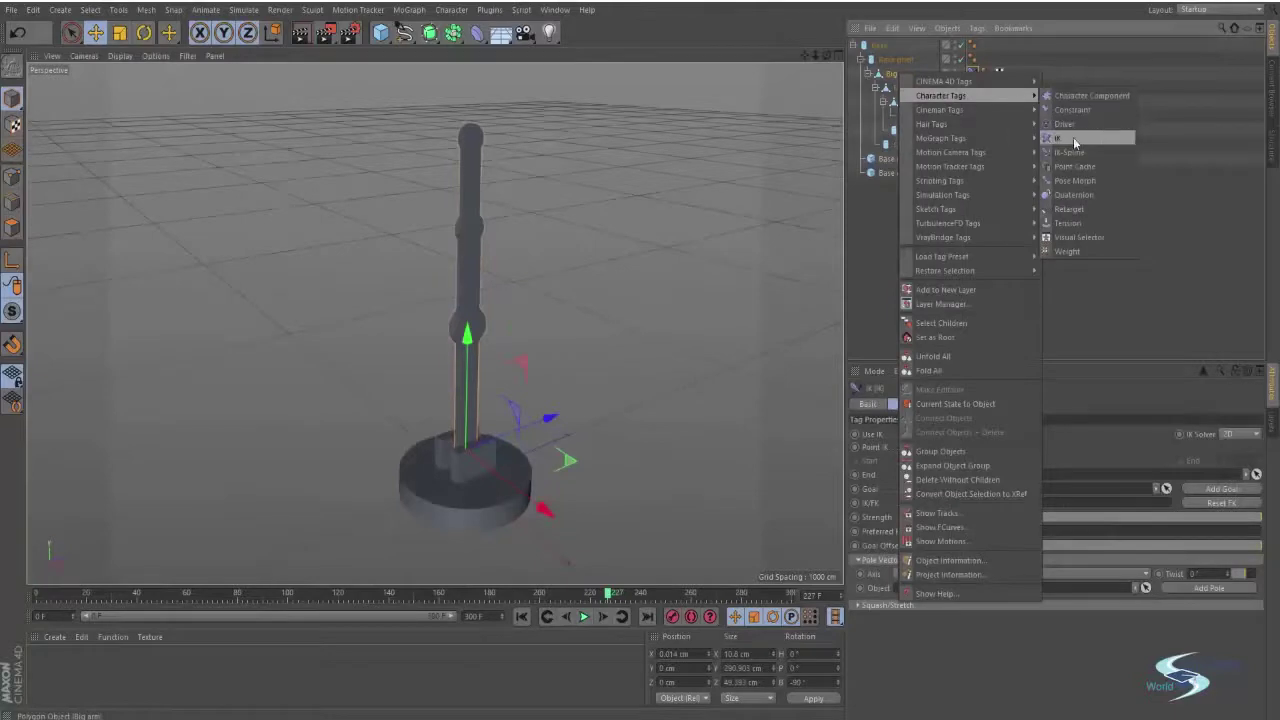
left_click(1164, 182)
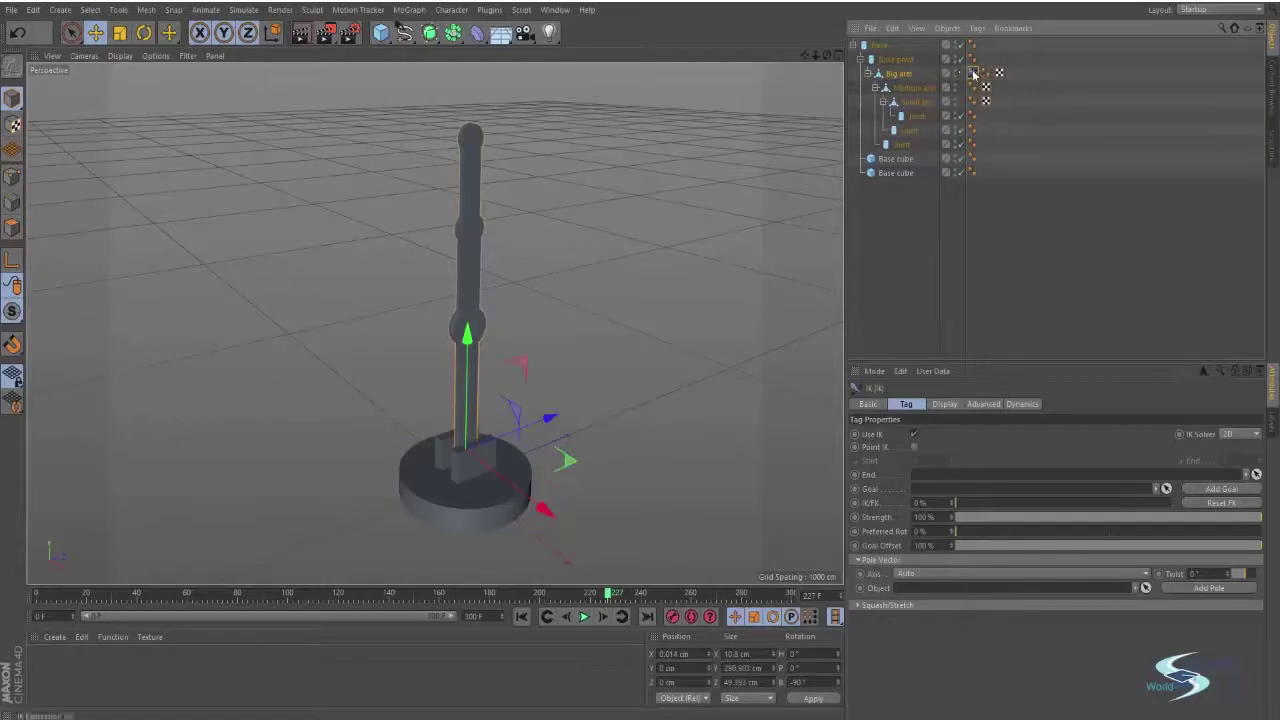
left_click(905, 77)
left_click(972, 74)
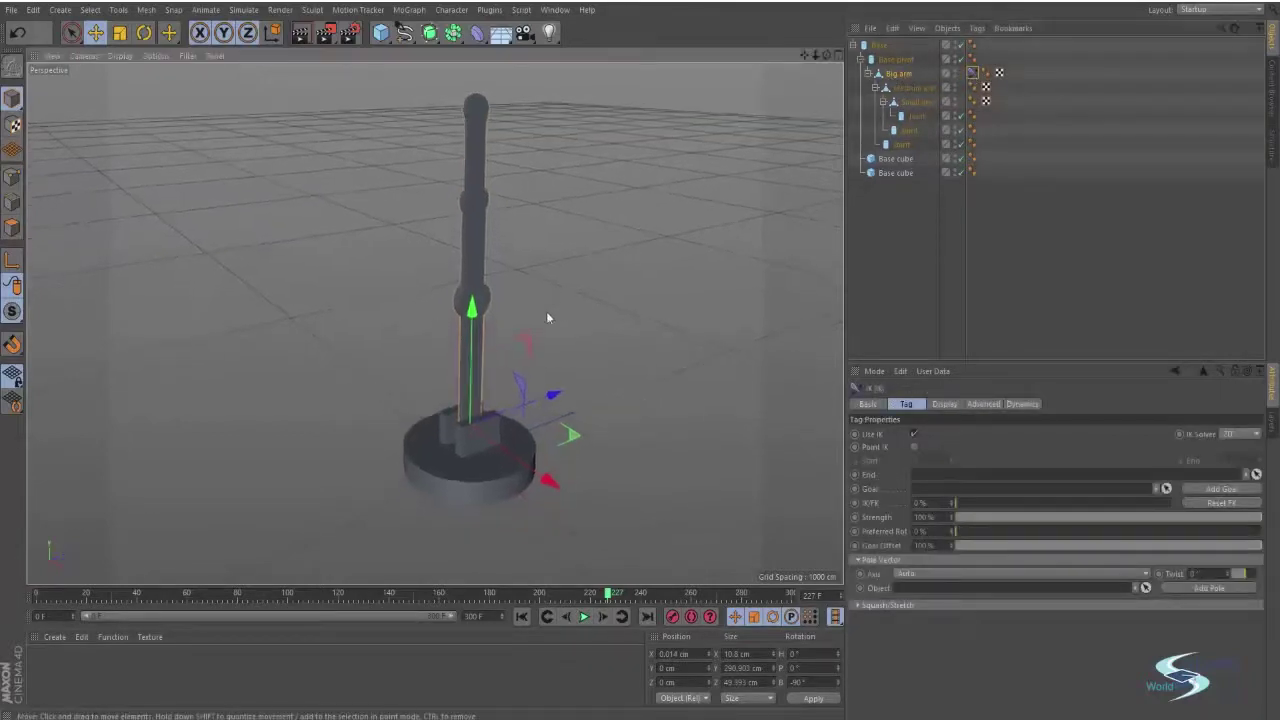
Try rotating the Big arm about its pivot and undo the rotation
left_click_drag(546, 311, 474, 352, "alt")
left_click_drag(468, 424, 470, 385, "alt")
key("r")
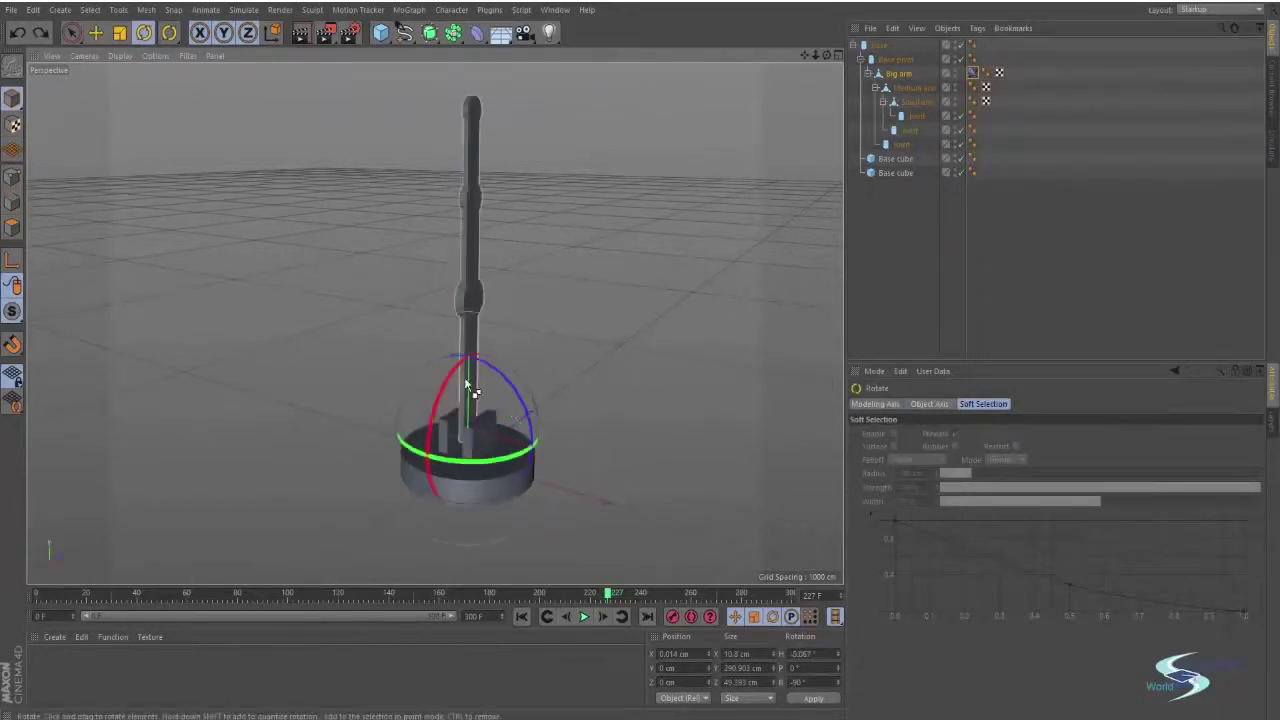
left_click(503, 492)
left_click_drag(503, 492, 458, 510)
left_click(470, 378)
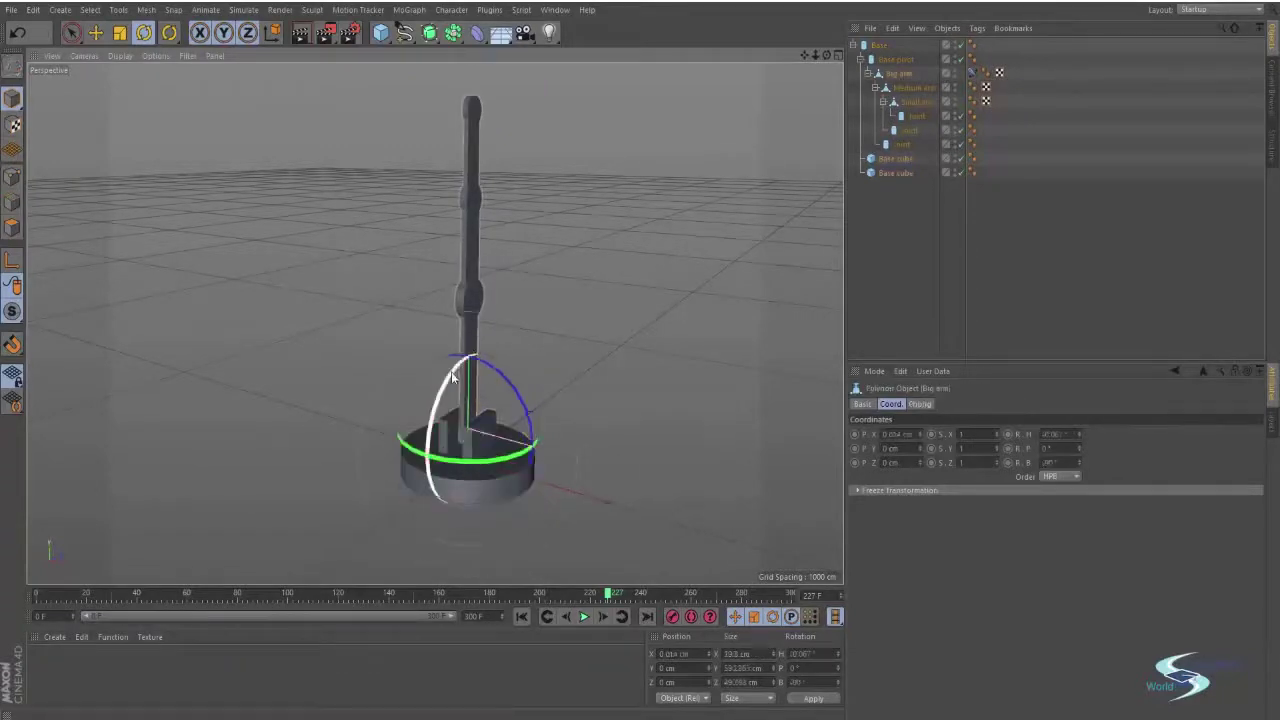
mouse_move(458, 378)
left_mouse_down()
mouse_move(452, 366)
mouse_move(444, 402)
mouse_move(457, 385)
left_mouse_up()
key("ctrl+z")
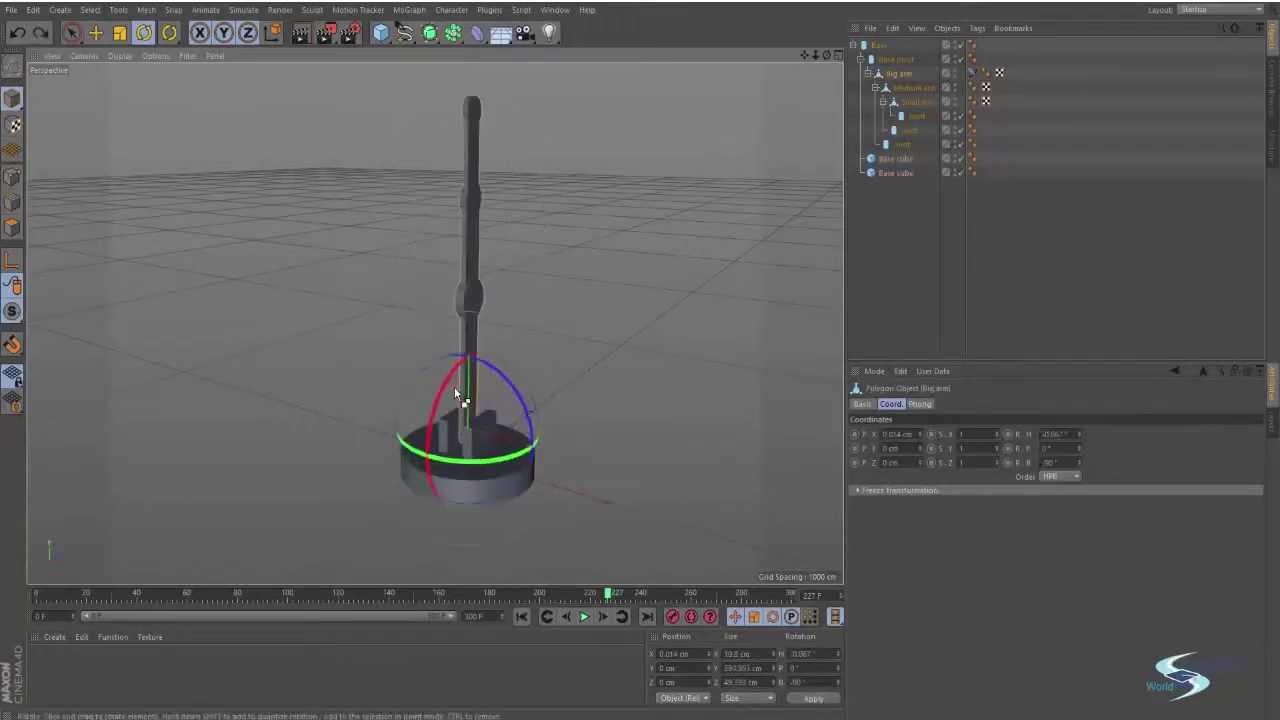
Assign the Joint at the tip of the Small arm as the End of the Big arm's IK tag
left_click(900, 78)
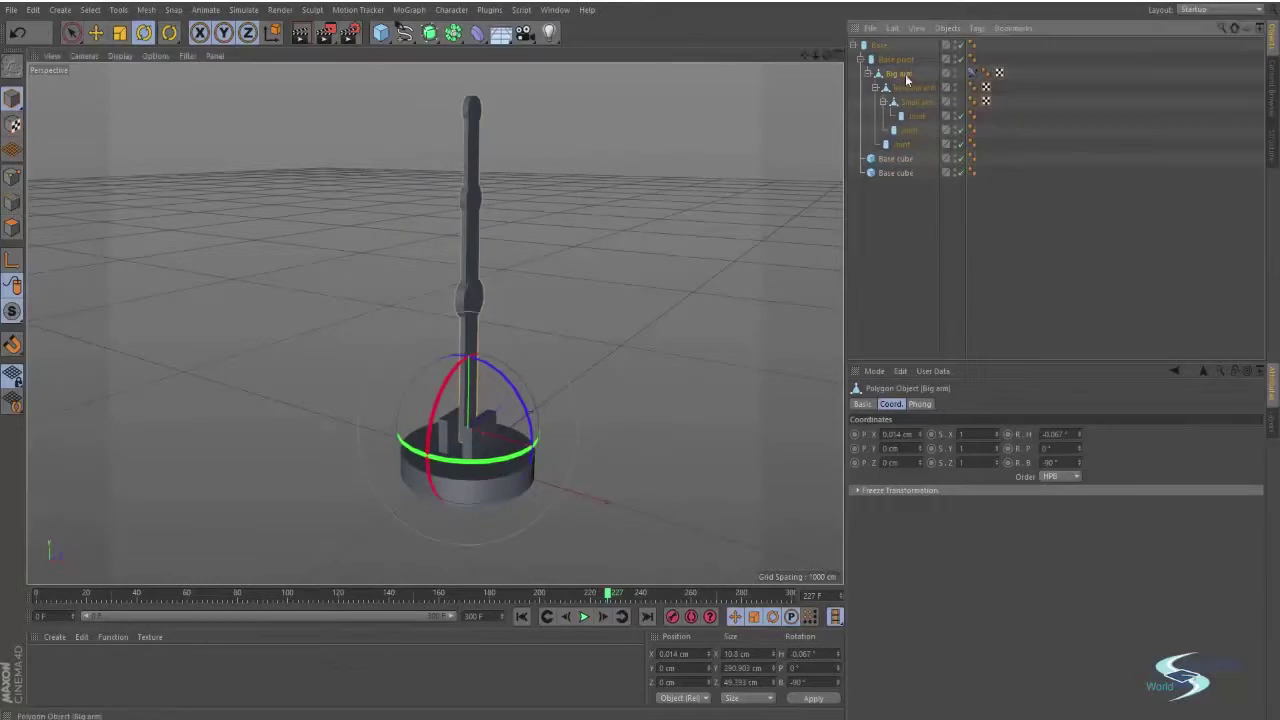
left_click(973, 75)
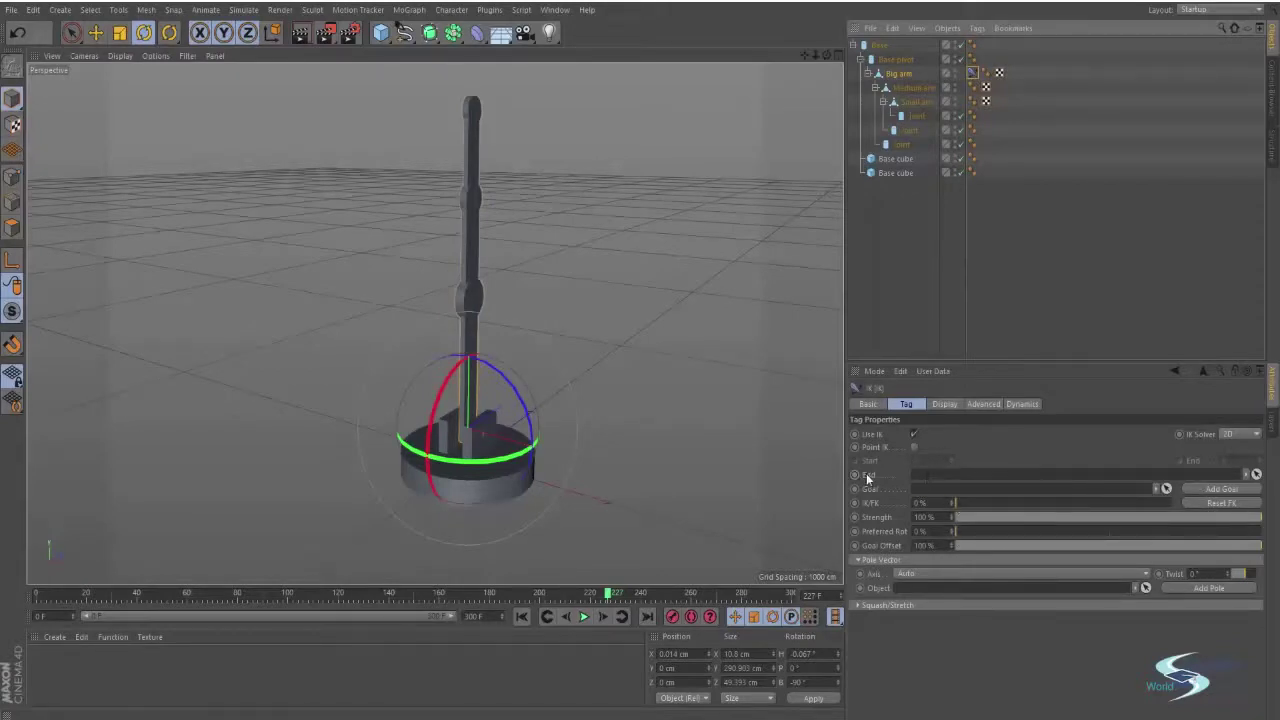
left_click(475, 113)
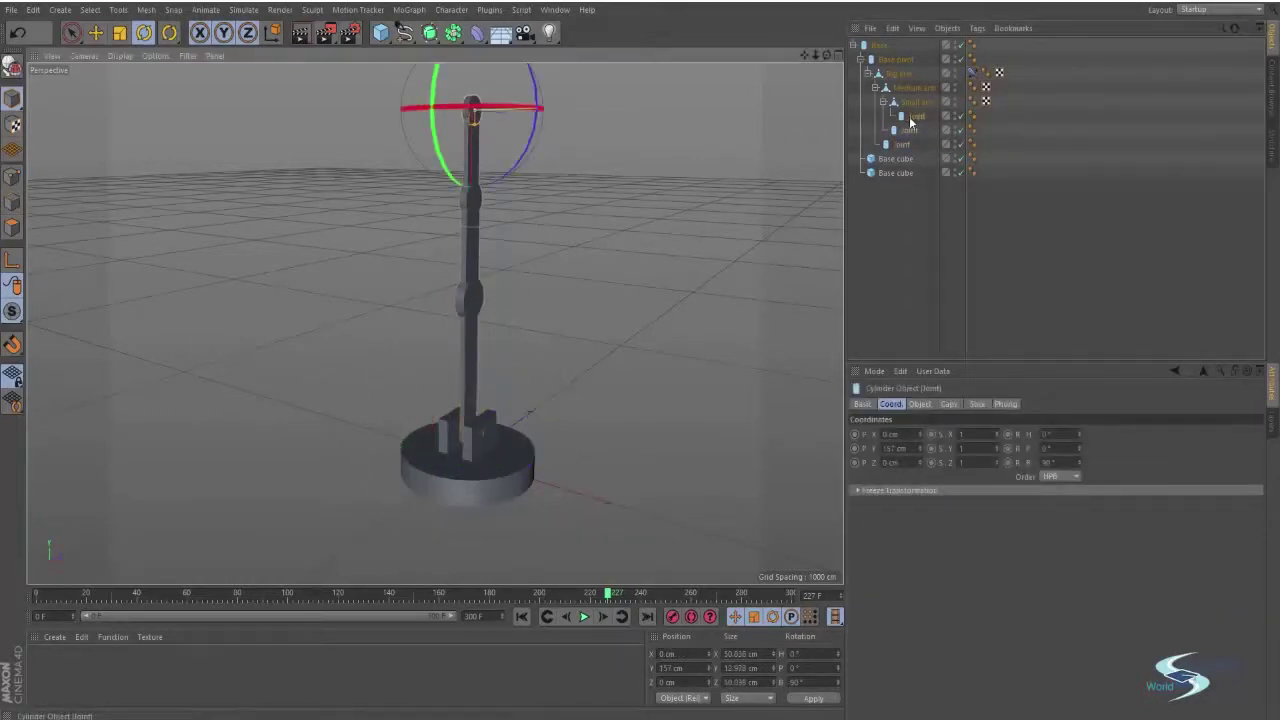
left_click(974, 73)
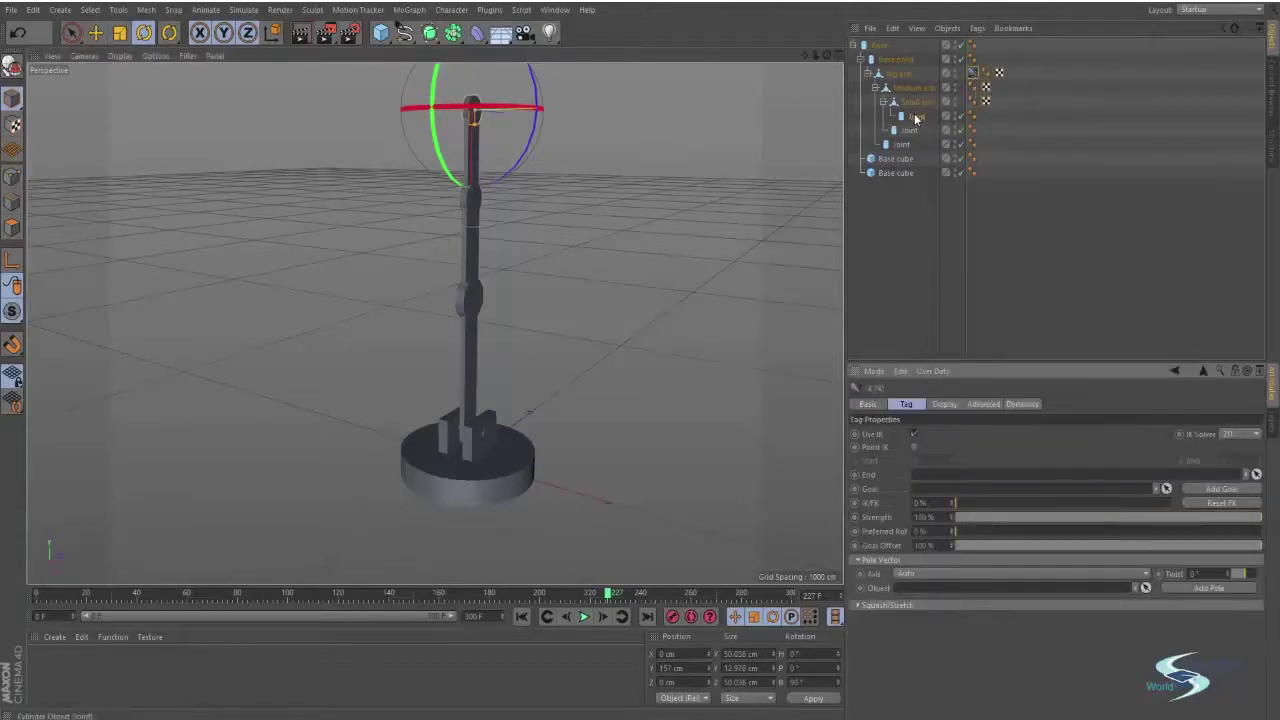
left_click_drag(916, 118, 920, 148)
left_click_drag(953, 484, 936, 493)
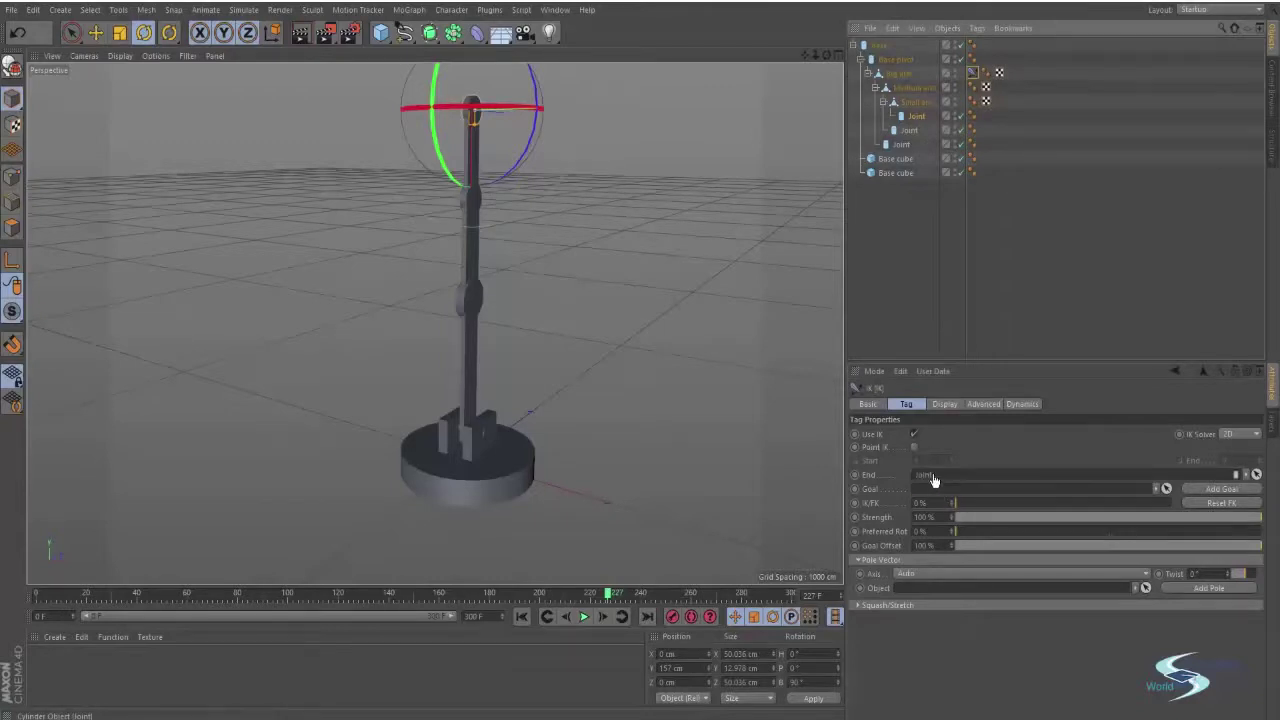
Examine the tip Joint and the Small arm with the Move tool, and check the IK tag's End and Goal settings
left_click_drag(642, 266, 617, 315, "alt")
key("e")
left_click(630, 302)
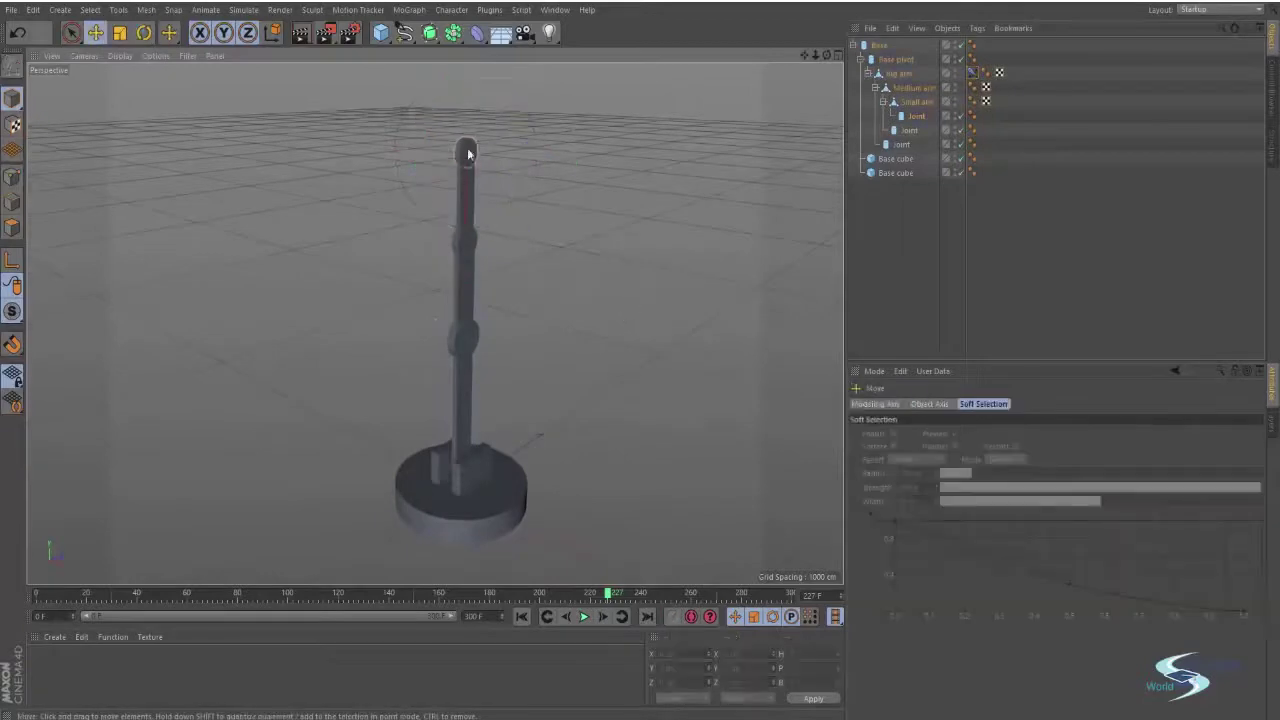
left_click(469, 154)
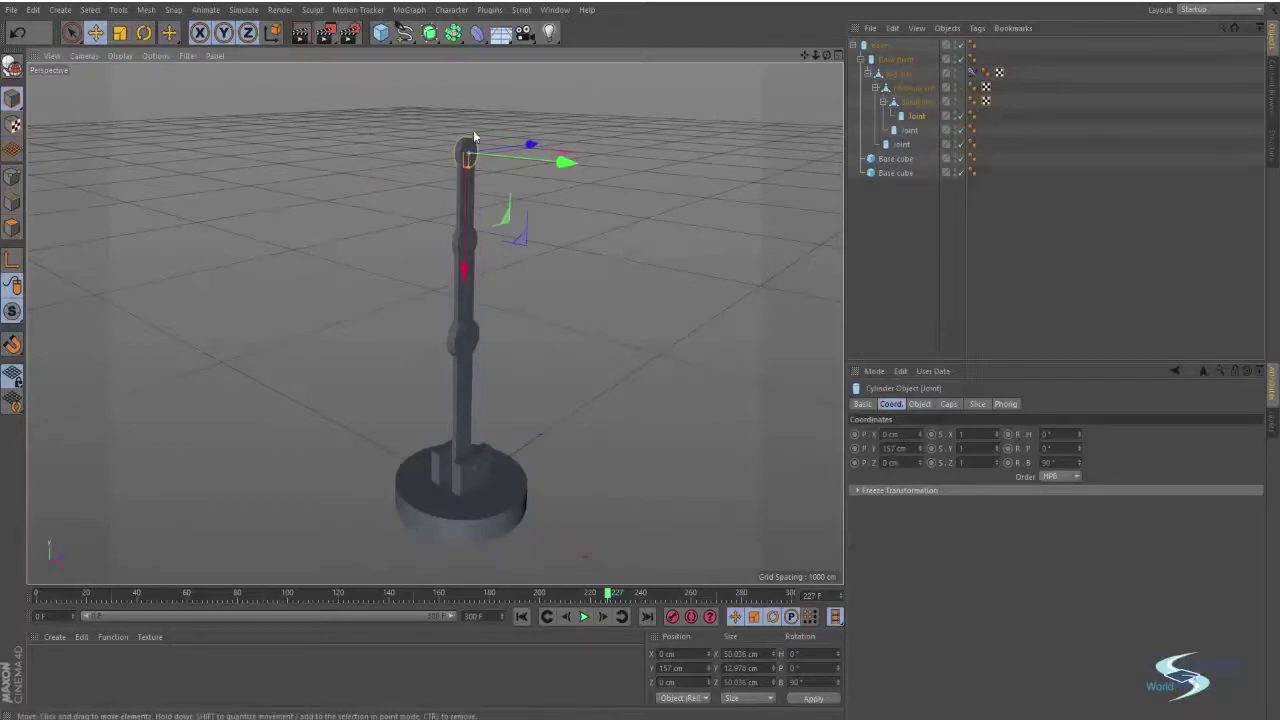
left_click(474, 216)
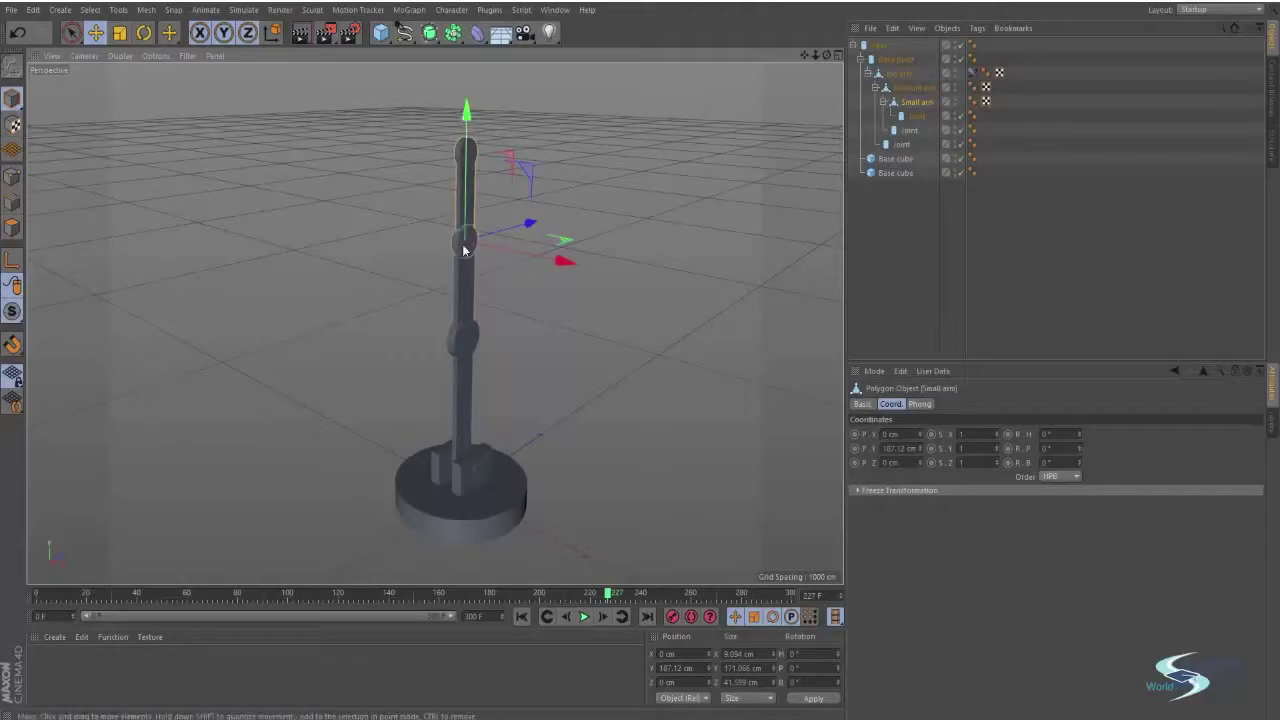
left_click(466, 153)
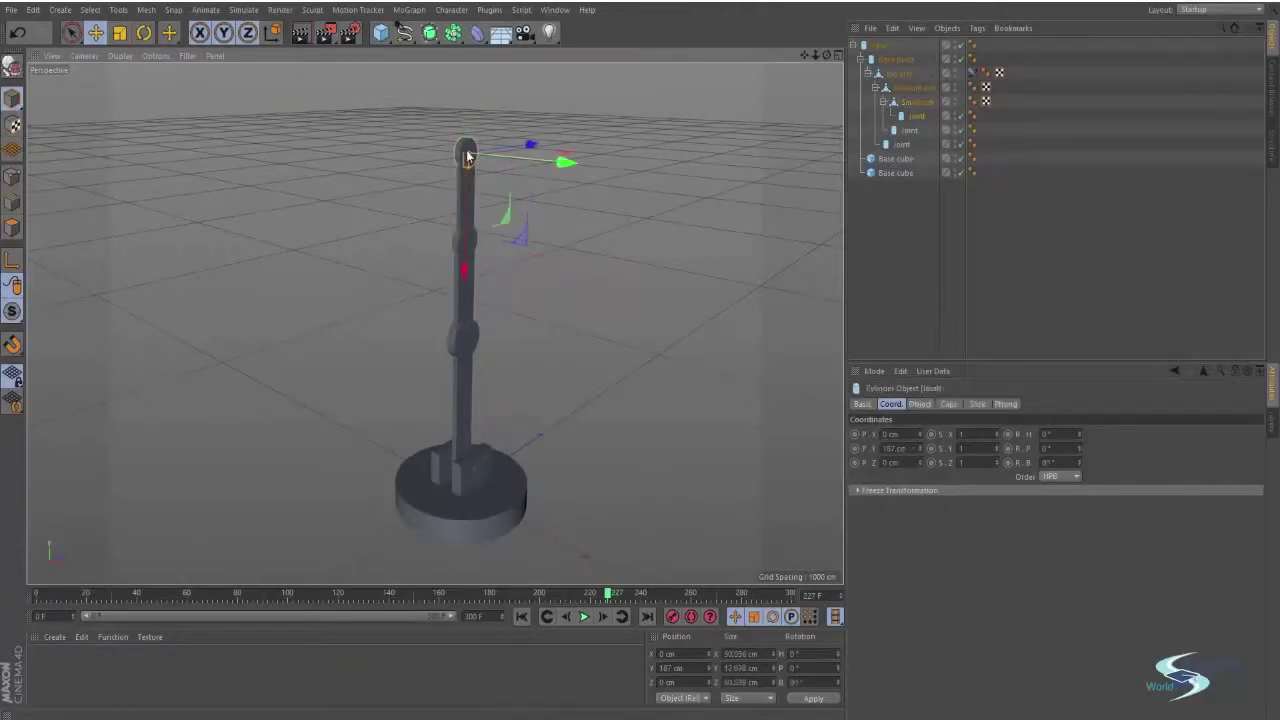
left_click(974, 73)
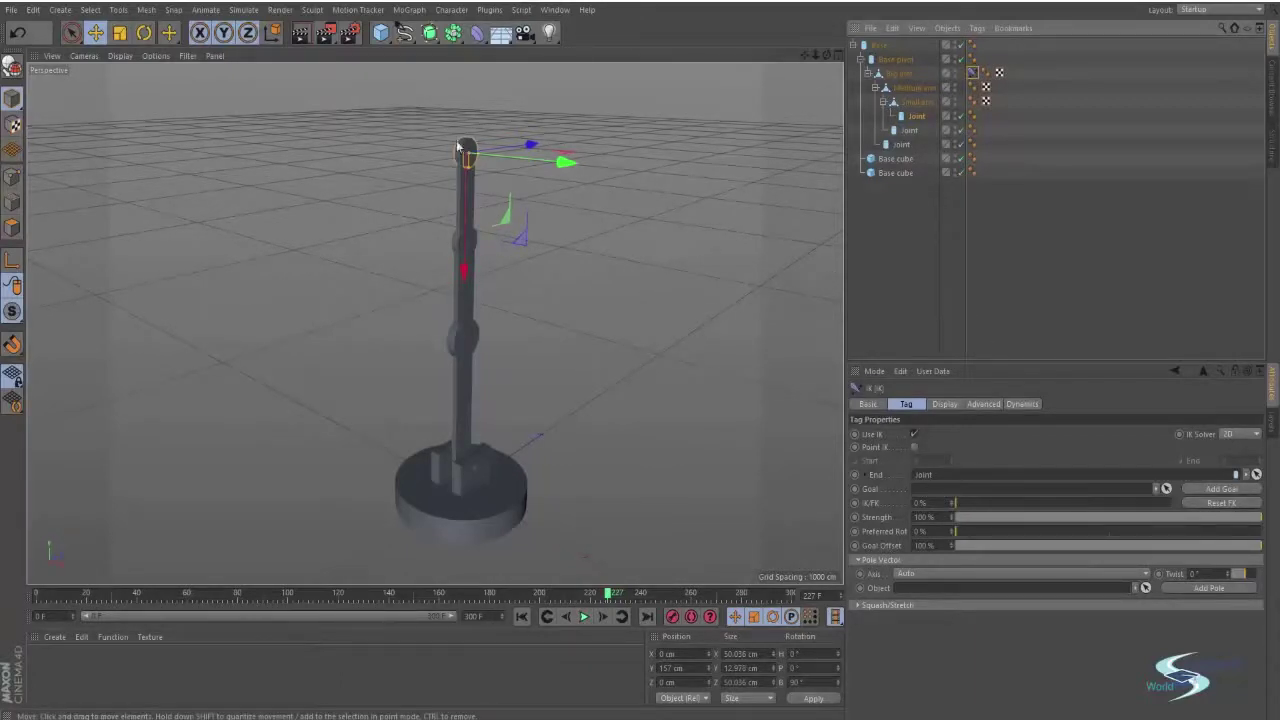
left_click_drag(493, 217, 413, 142, "alt")
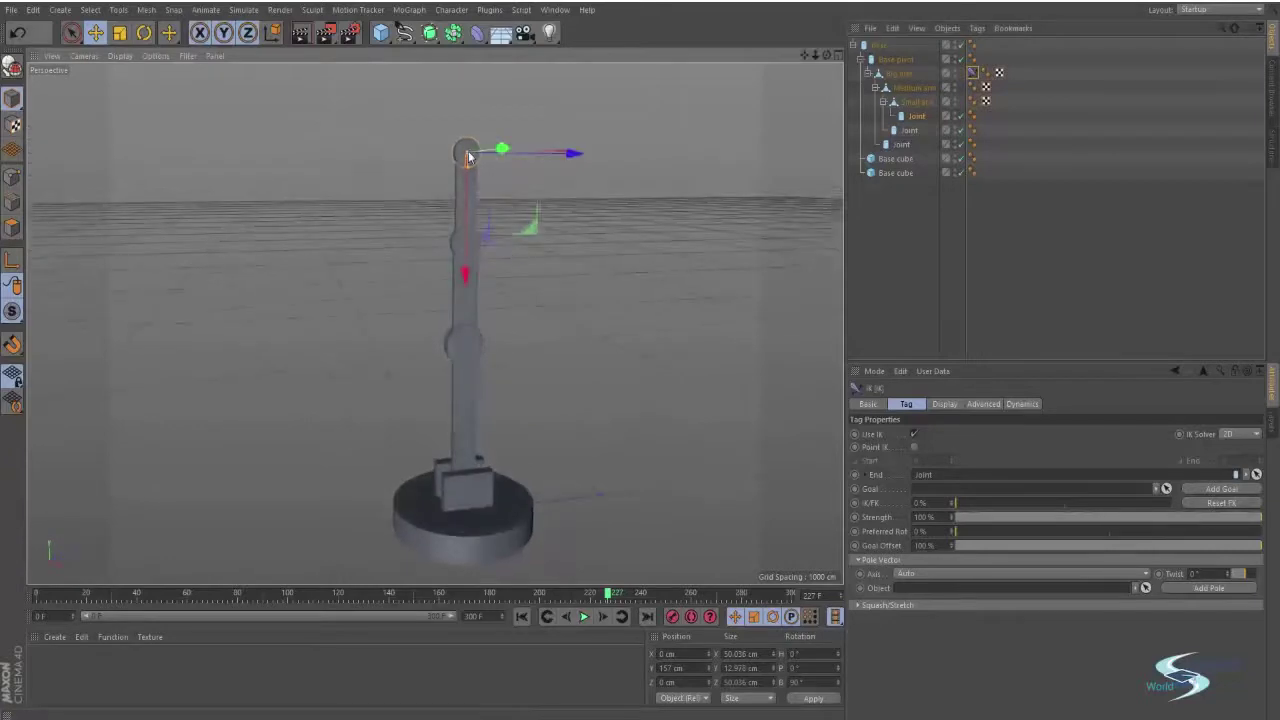
left_click_drag(691, 216, 496, 225, "alt")
Add a null and a sphere and place both in the air beside the arm as possible IK goals
left_click_drag(381, 33, 436, 51)
left_click_drag(531, 411, 605, 330)
left_click_drag(381, 33, 633, 77)
left_click_drag(541, 383, 637, 260)
Delete the sphere and the null beside the arm
left_click(887, 47)
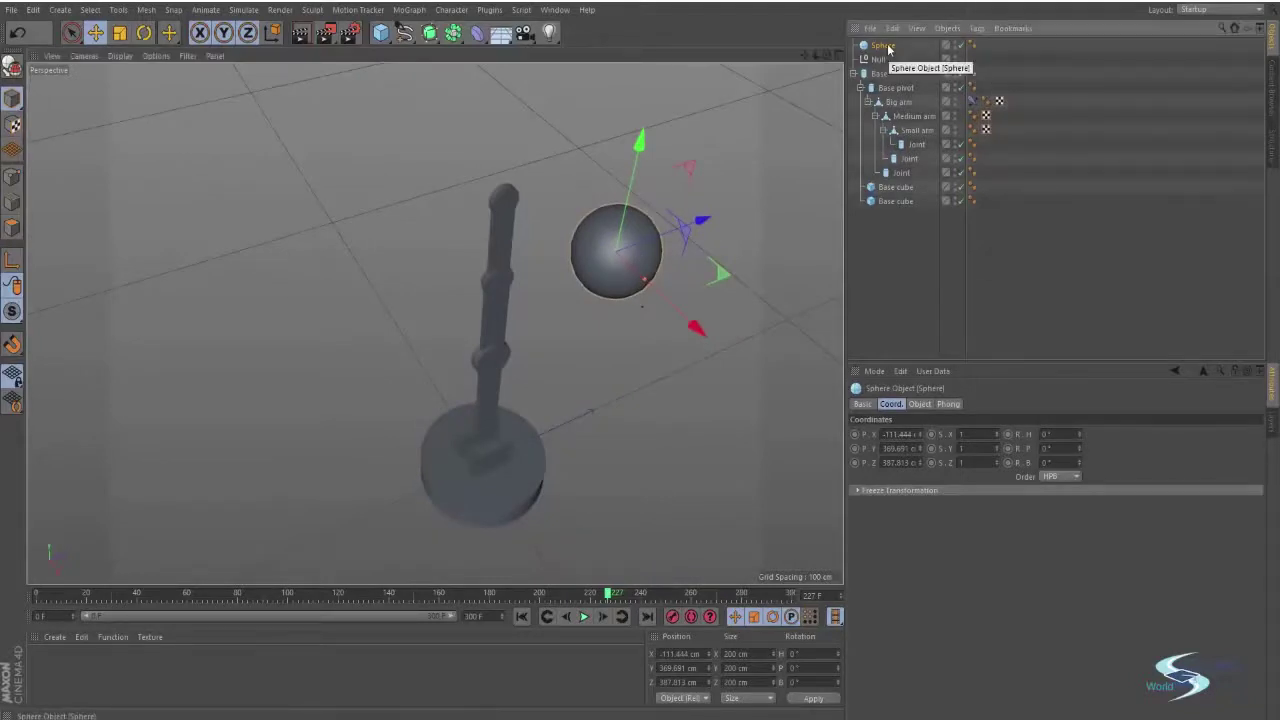
key("Delete")
left_click(875, 47)
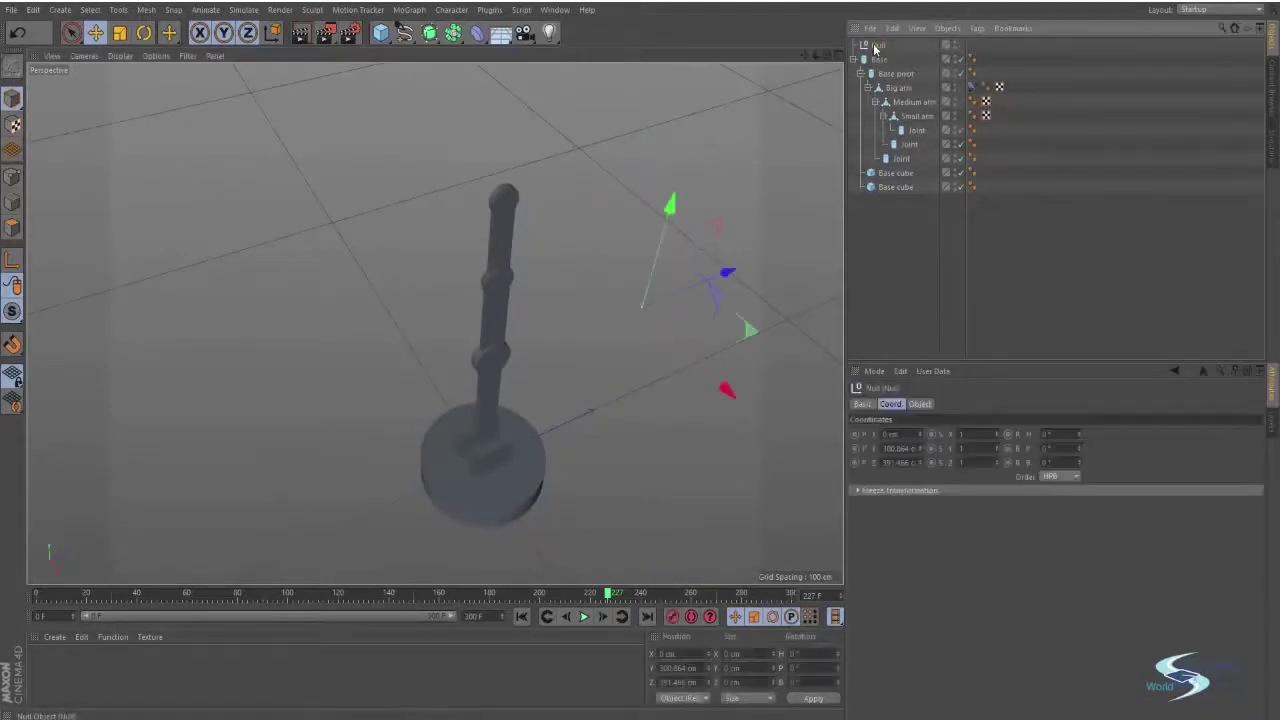
key("Delete")
Add a new null and place it beside the arm at about 365 cm in Y and 348 cm in Z
left_click(973, 73)
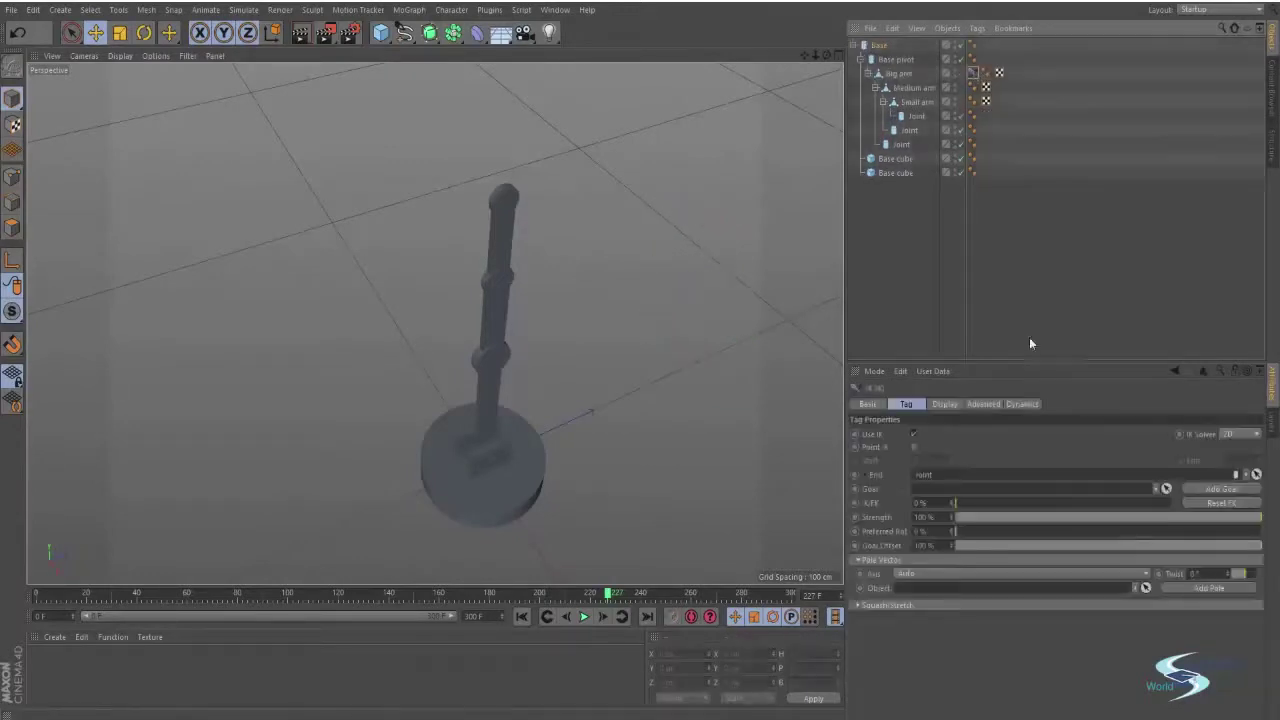
left_click_drag(592, 308, 530, 284, "alt")
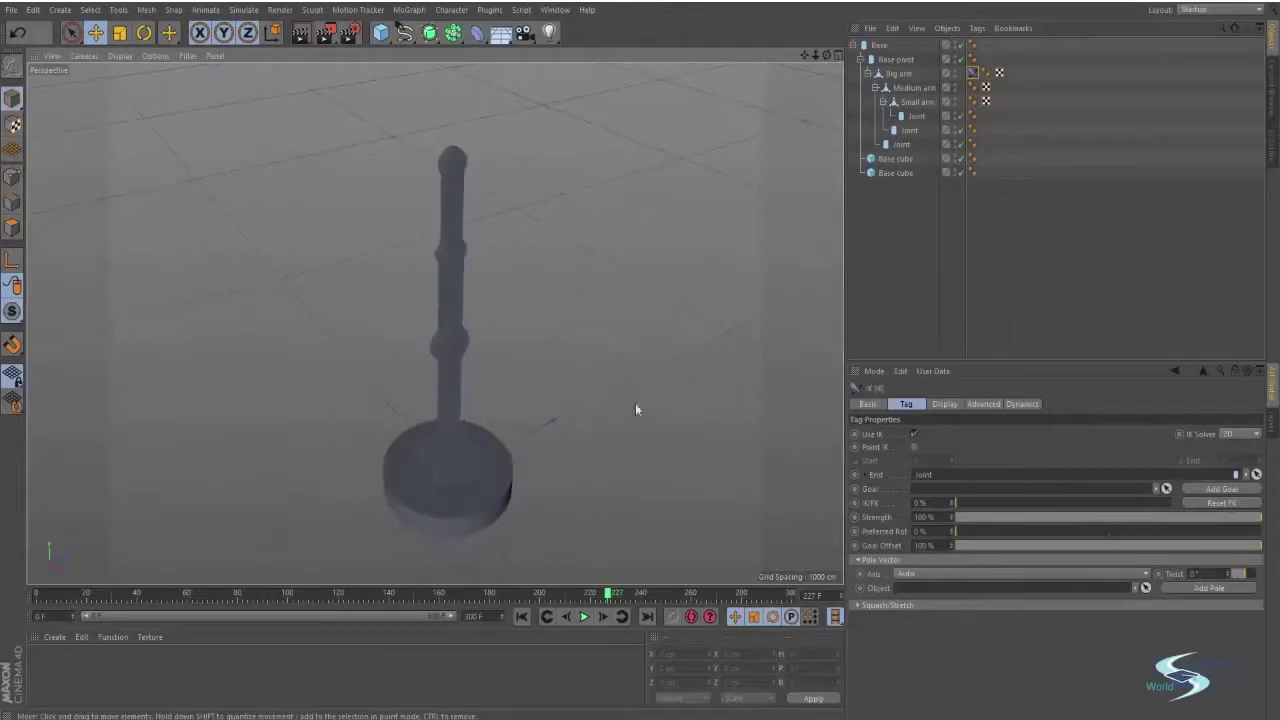
left_click_drag(635, 403, 626, 369, "alt")
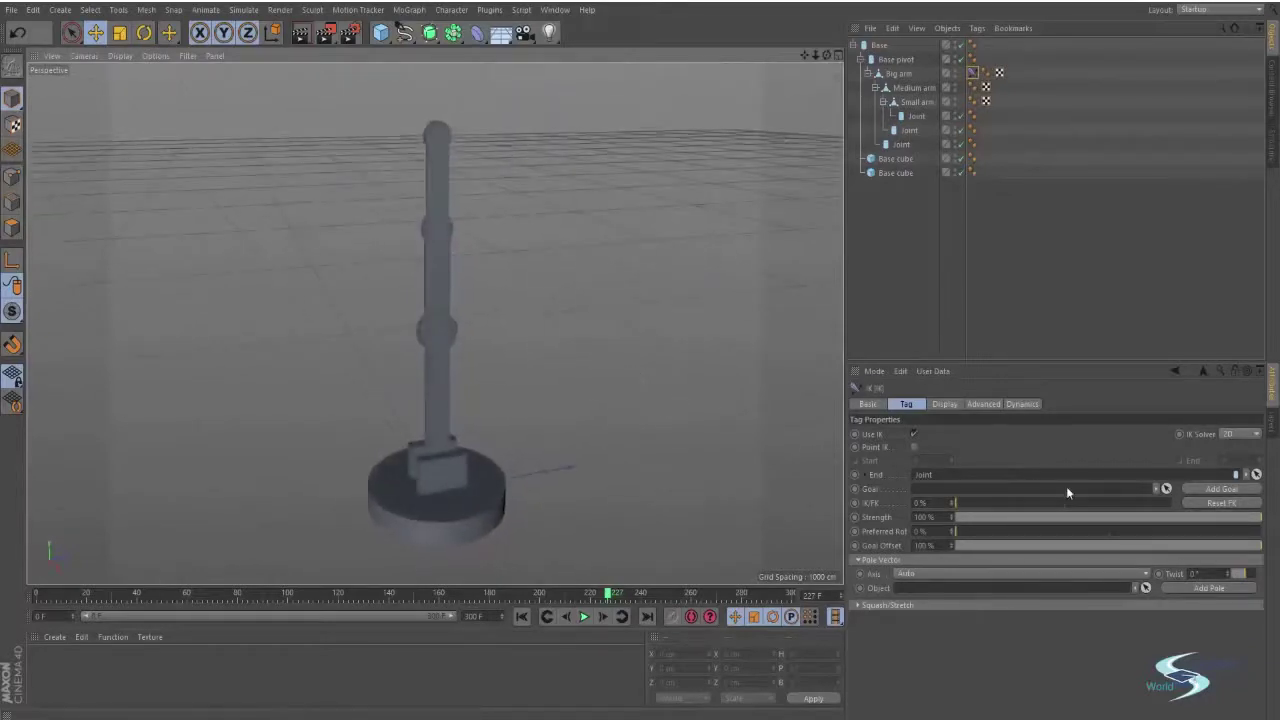
left_click(382, 35)
left_click(428, 53)
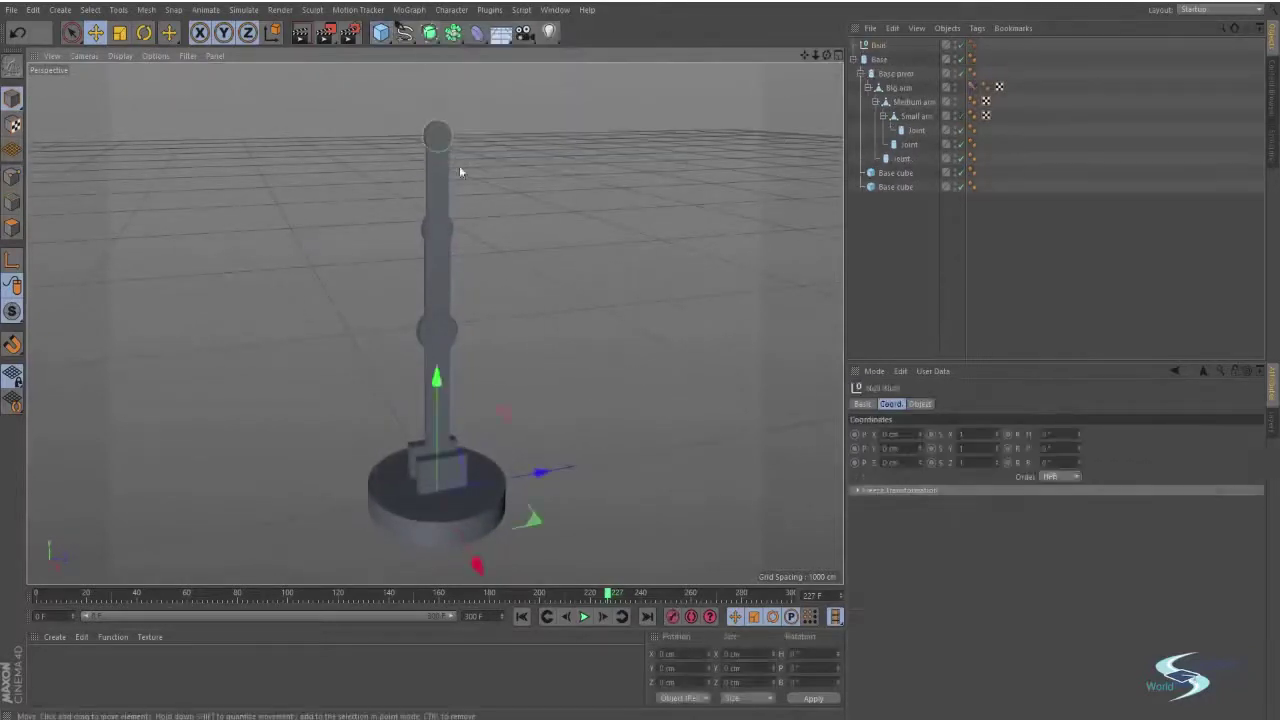
left_click_drag(503, 418, 660, 228)
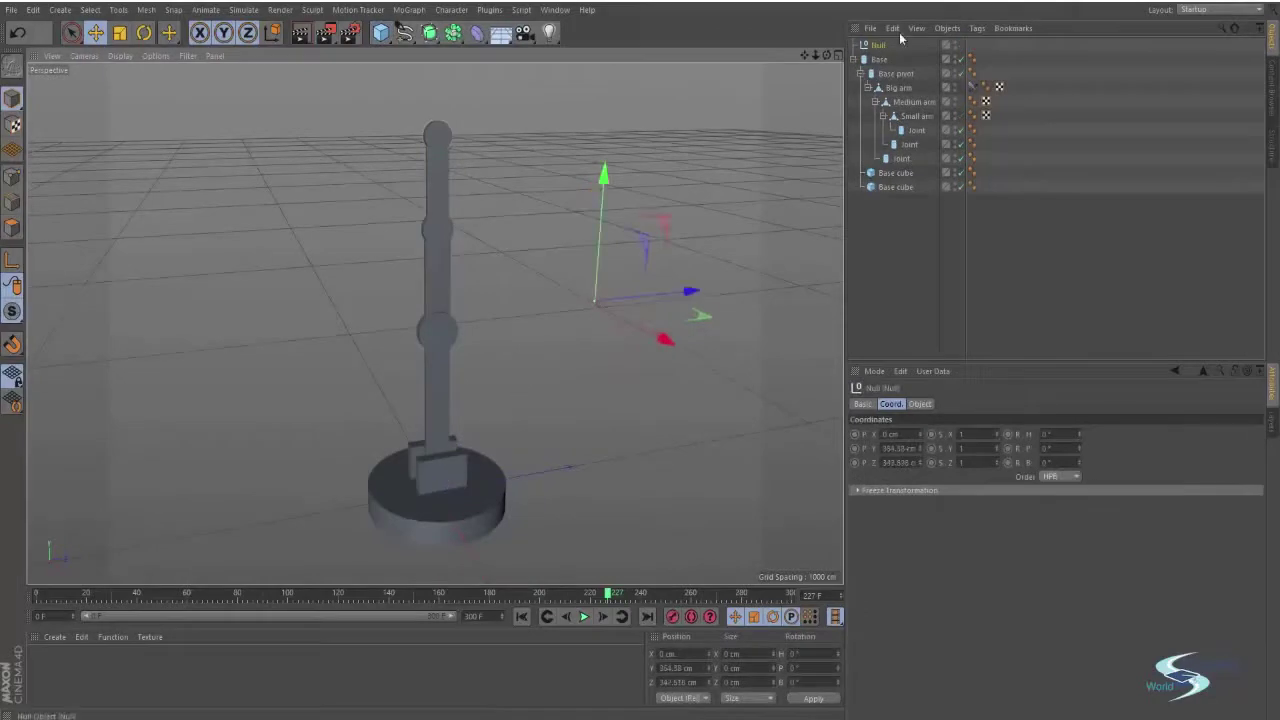
Assign the null as the Goal of the Big arm's IK tag and try moving it to pose the arm
left_click(973, 89)
left_click_drag(878, 45, 883, 74)
left_click_drag(898, 421, 922, 490)
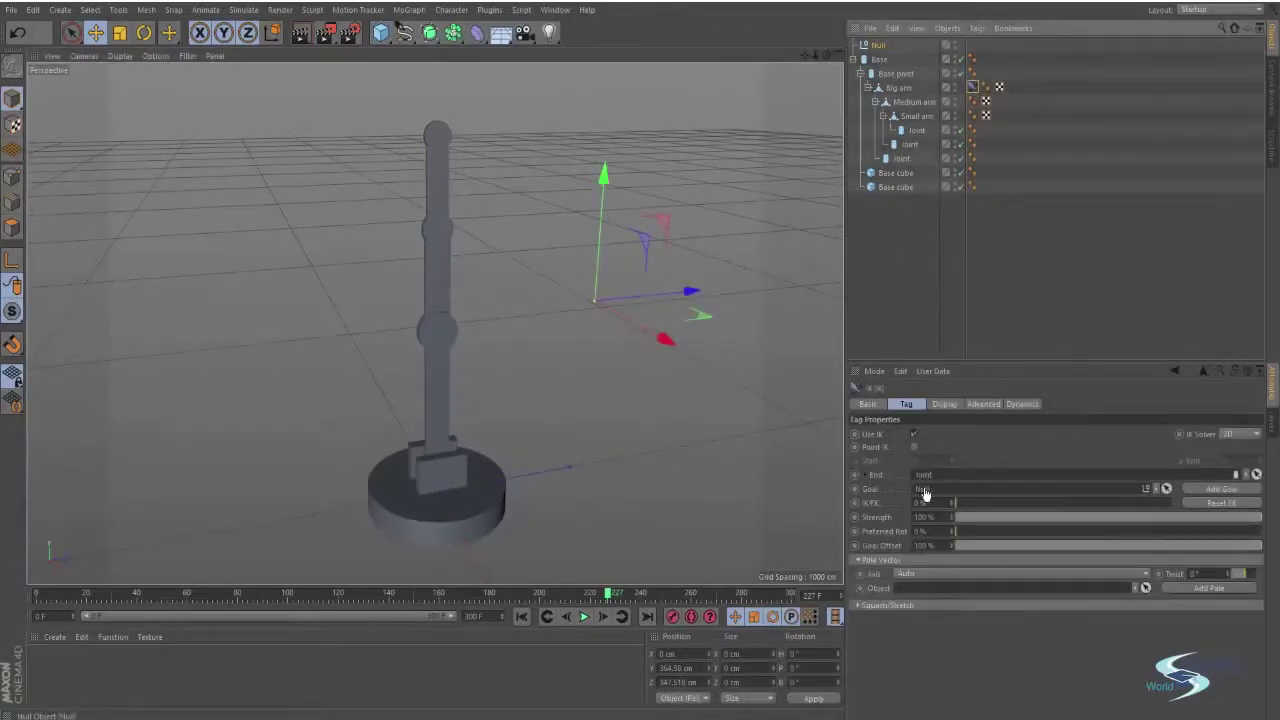
left_click_drag(611, 306, 558, 314, "alt")
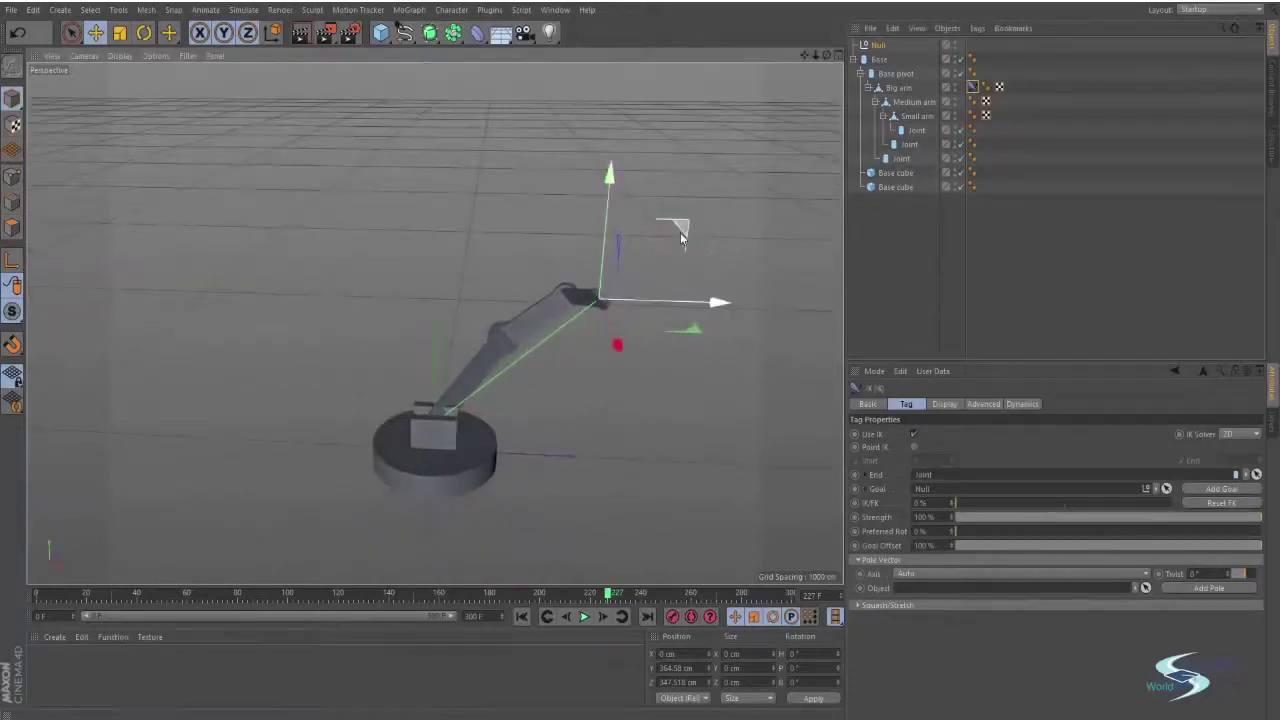
mouse_move(680, 232)
left_mouse_down()
mouse_move(634, 284)
mouse_move(704, 240)
mouse_move(684, 242)
left_mouse_up()
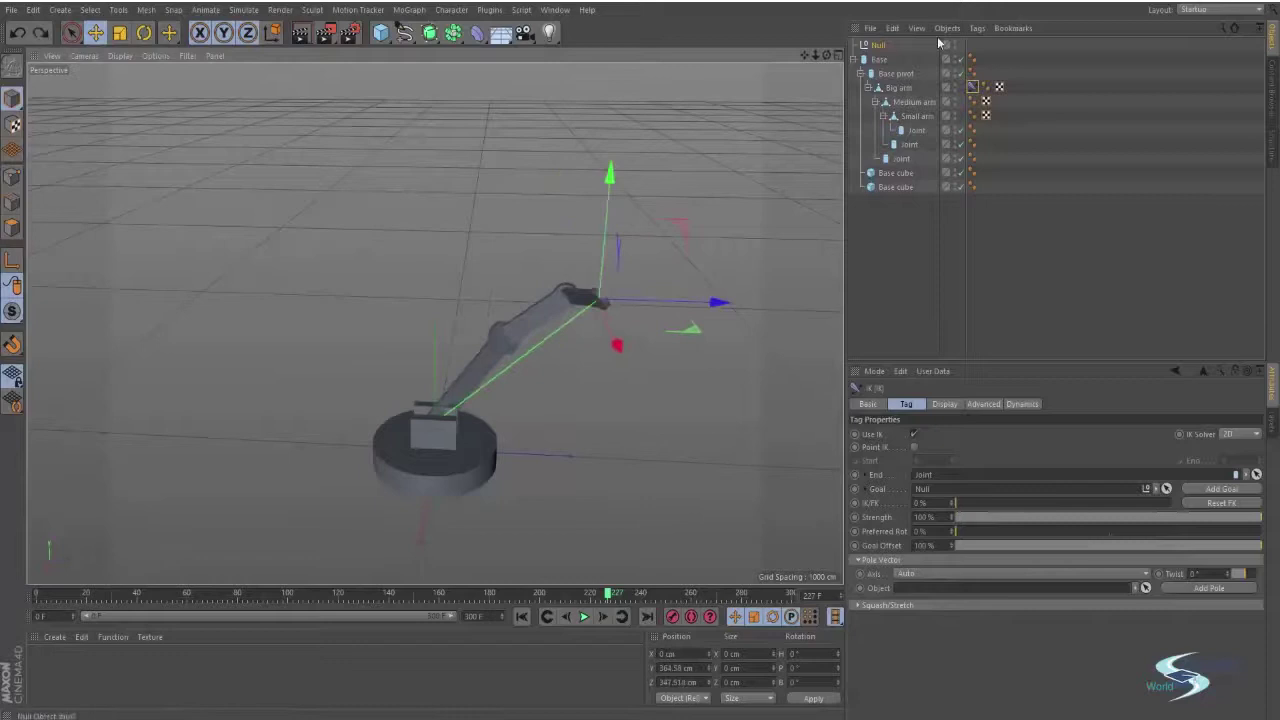
left_click(877, 46)
key("Delete")
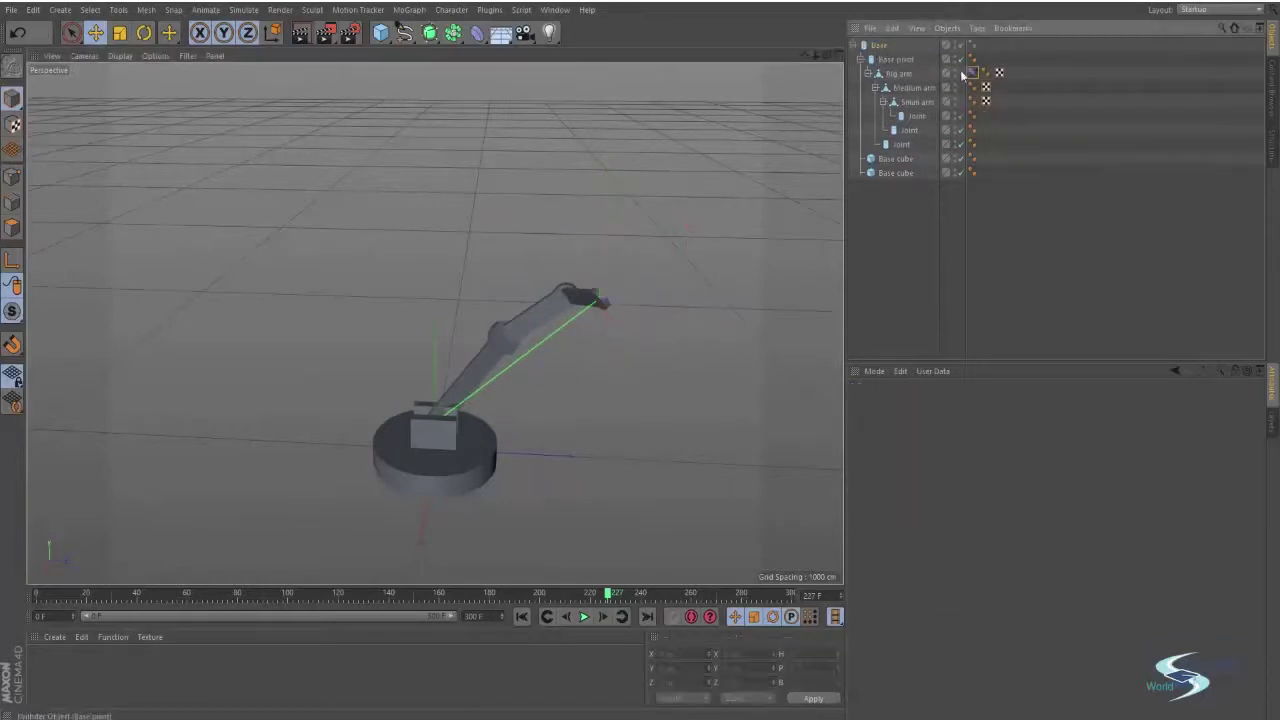
key("ctrl+z")
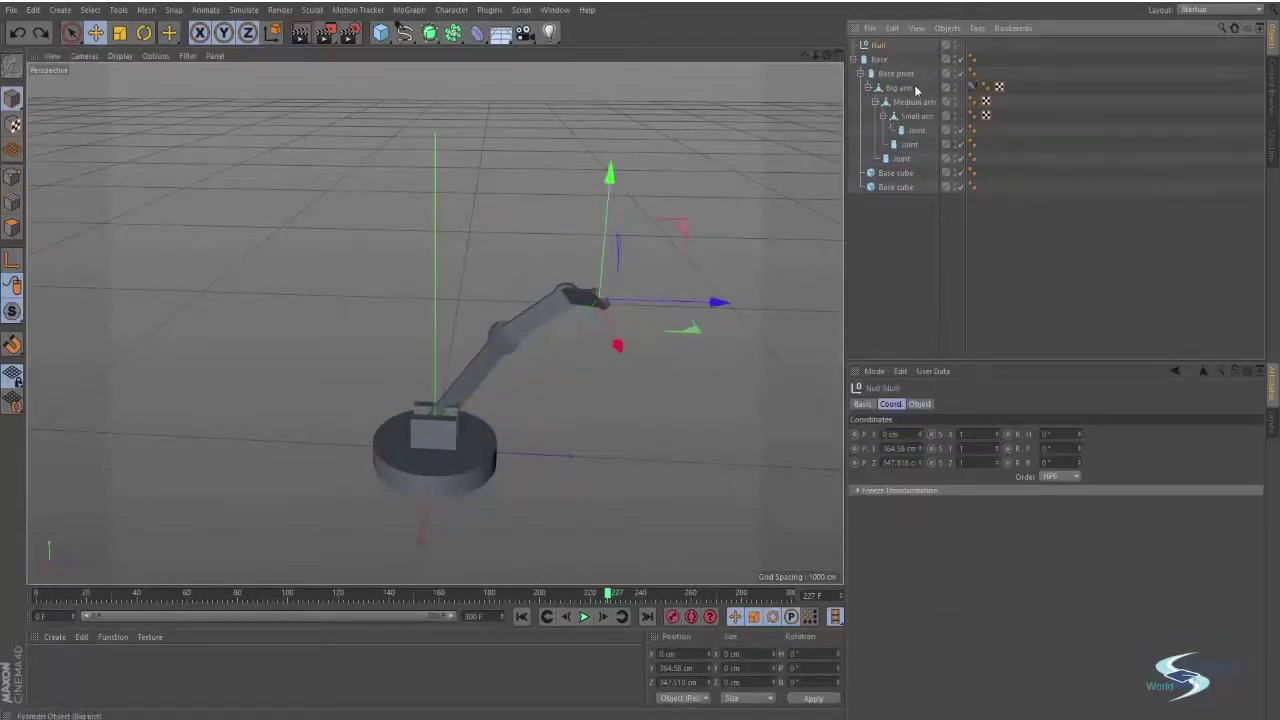
Clear the Goal of the Big arm's IK tag, then delete the null beside the arm
left_click(972, 87)
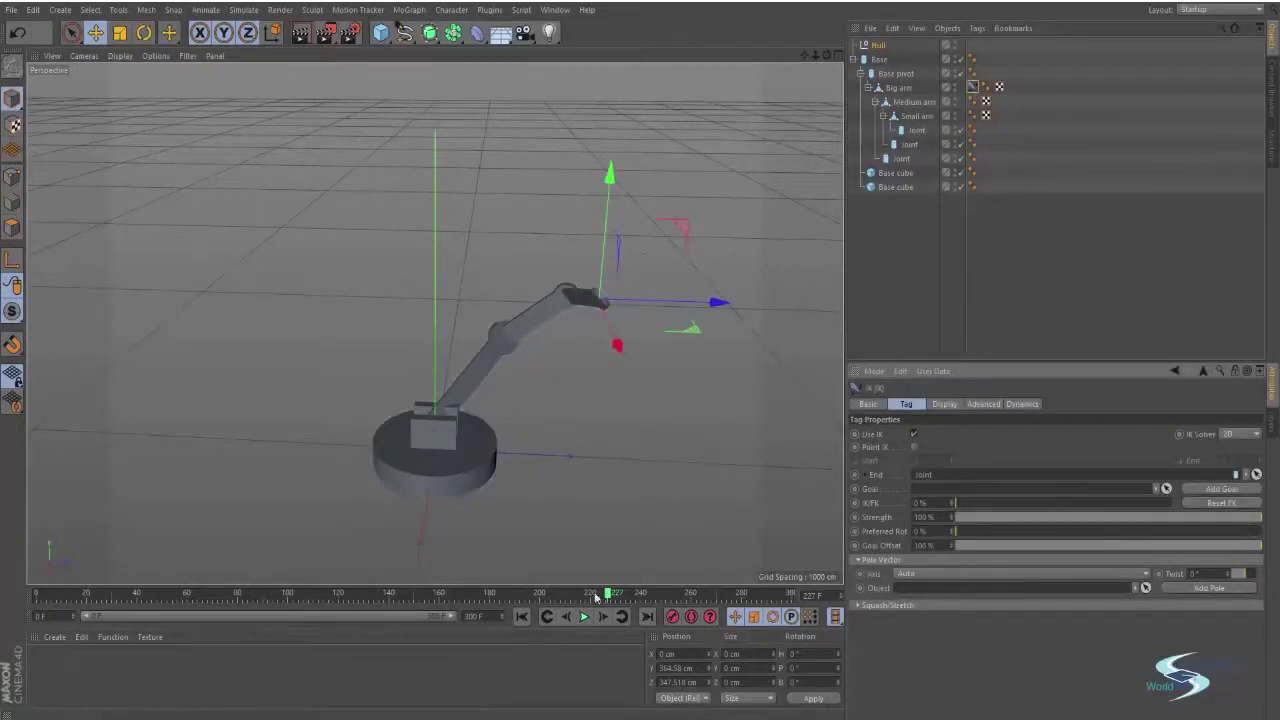
left_click_drag(607, 595, 258, 595)
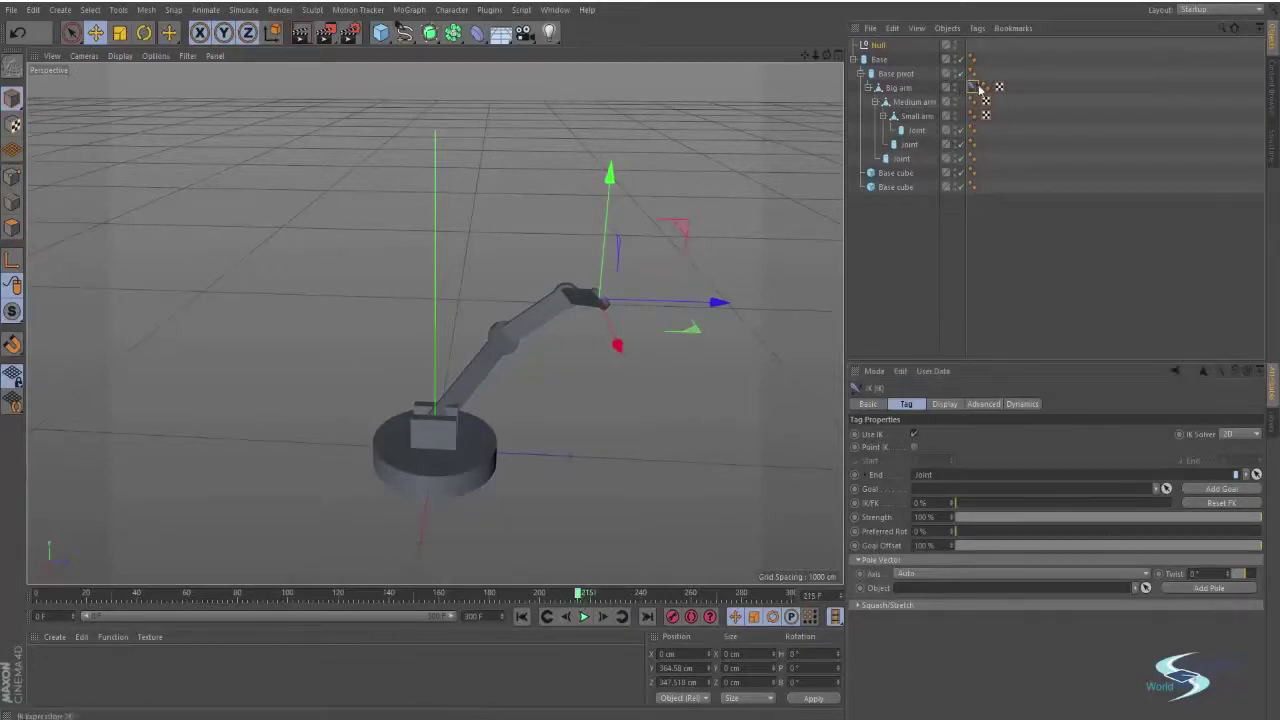
left_click(880, 45)
key("Delete")
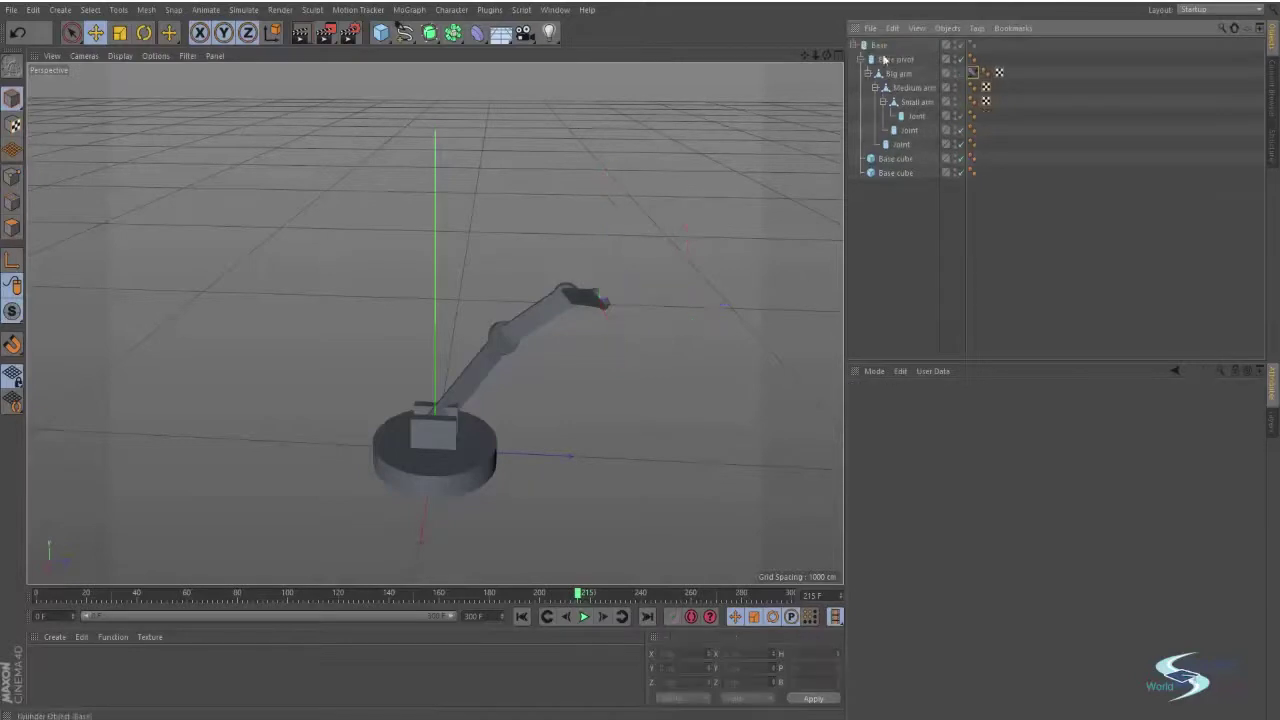
Generate a goal null directly from the Big arm's IK tag and select it
left_click(972, 74)
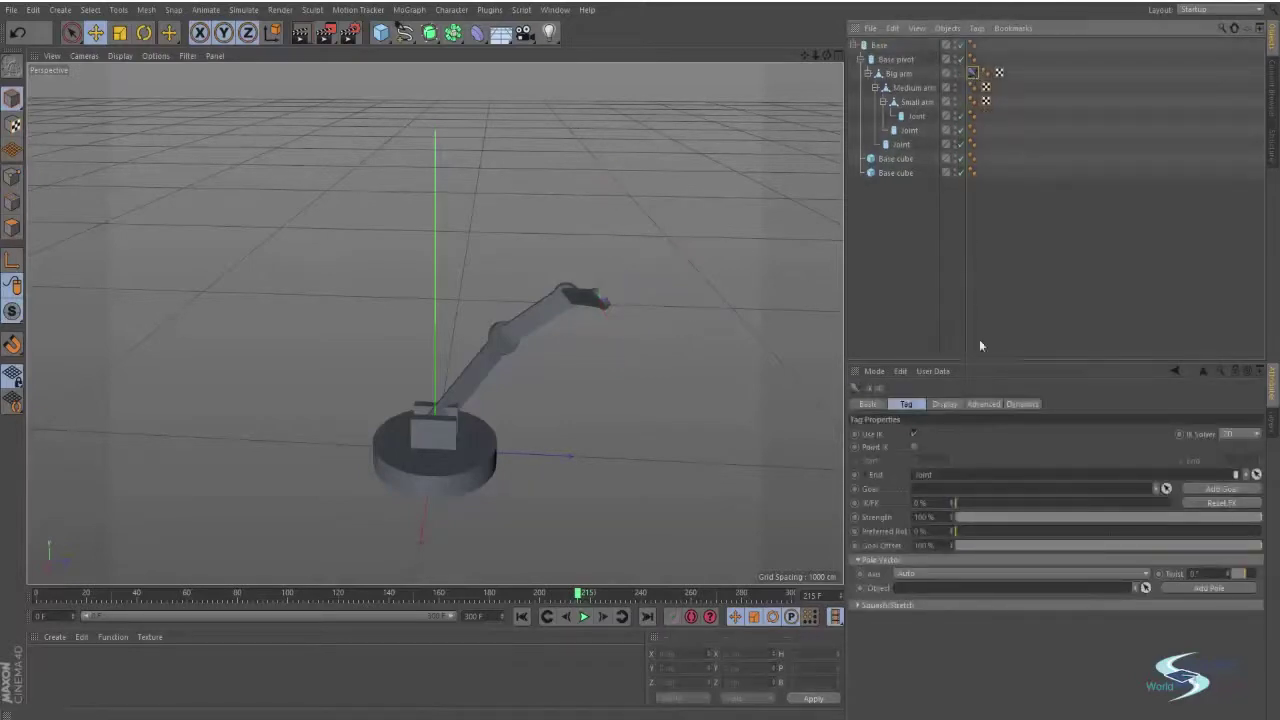
left_click(1202, 488)
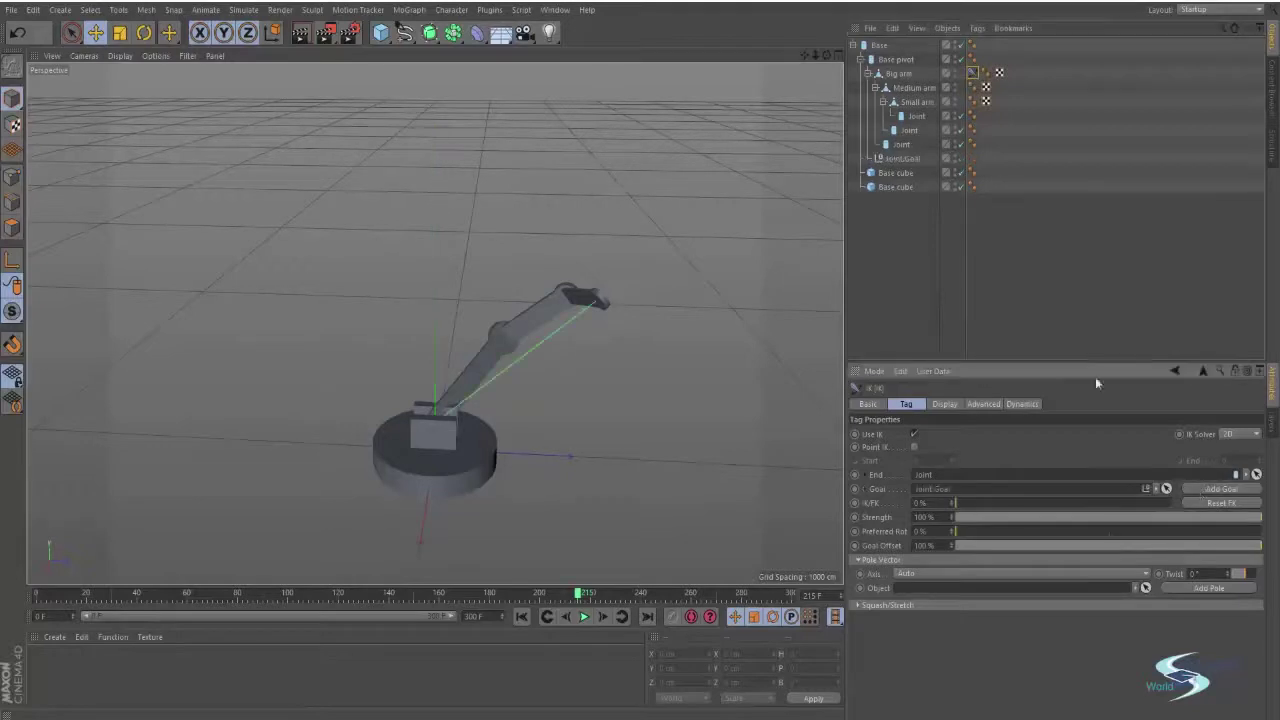
left_click(900, 159)
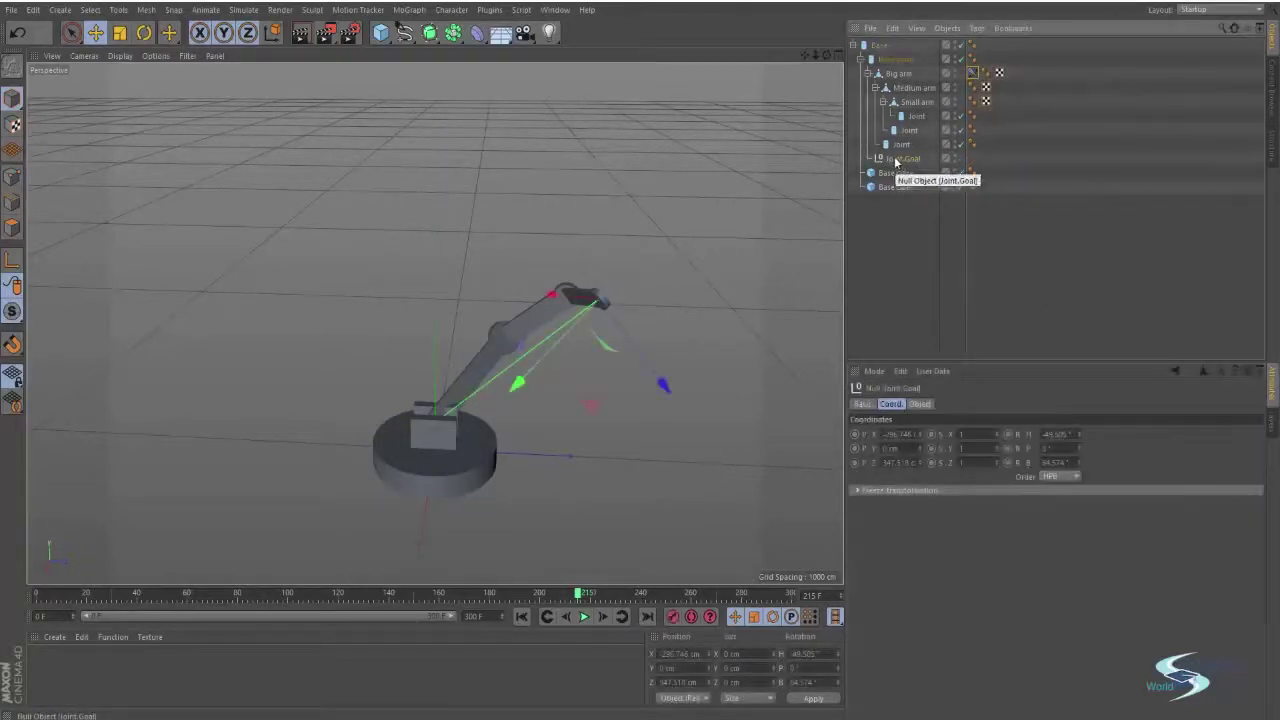
Try moving the Joint.Goal null to pose the arm and undo the move
left_click(896, 76)
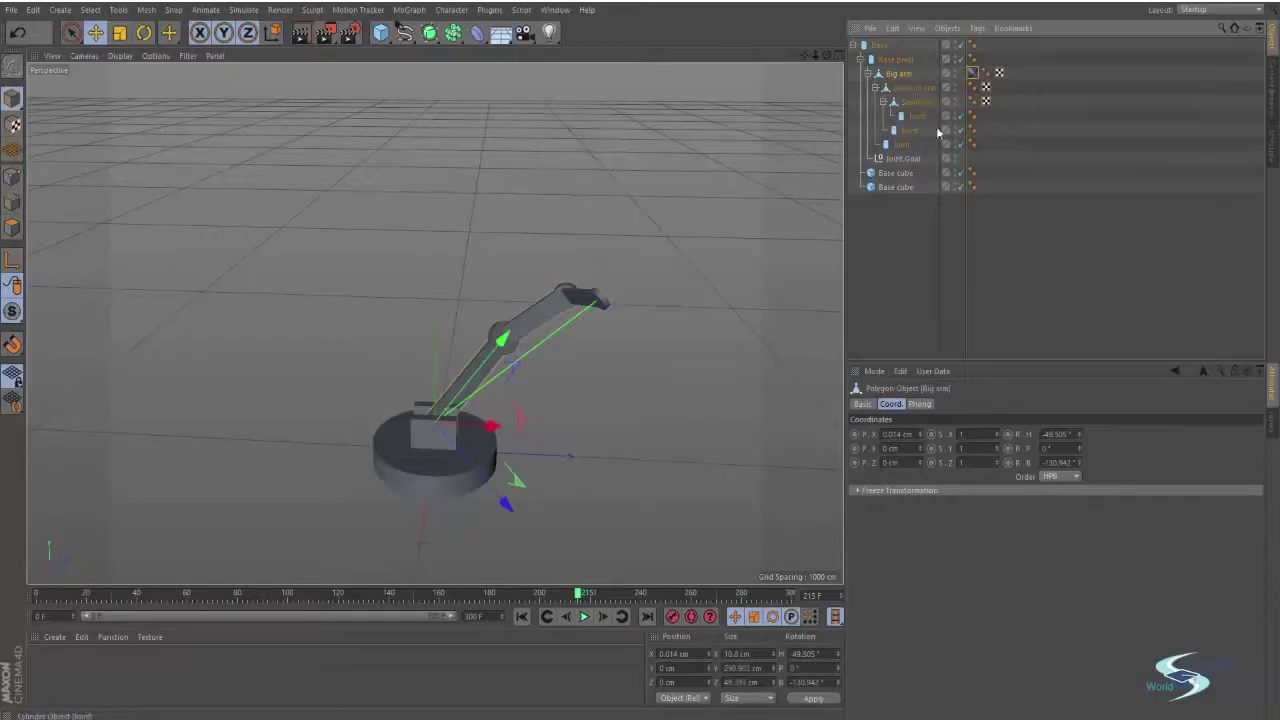
left_click(901, 145)
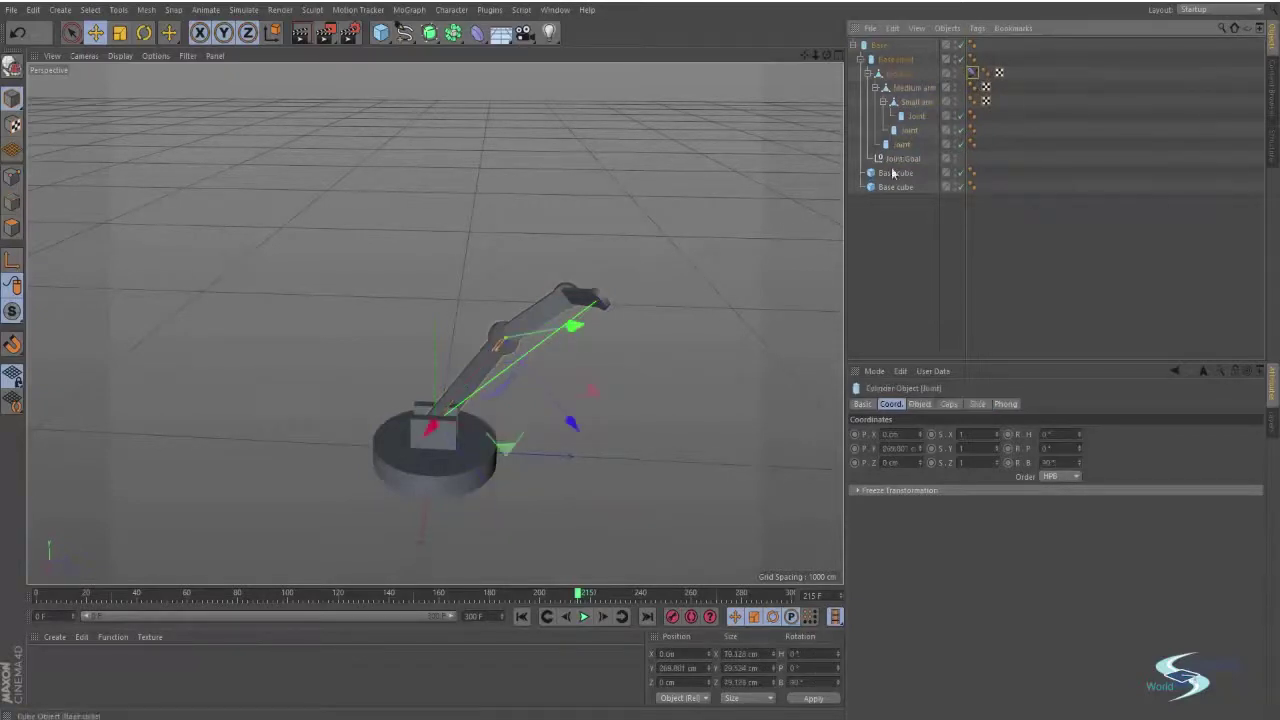
left_click(902, 163)
mouse_move(604, 395)
left_mouse_down("alt")
mouse_move(679, 349)
mouse_move(578, 396)
mouse_move(498, 347)
mouse_move(518, 409)
mouse_move(671, 374)
mouse_move(564, 378)
mouse_move(717, 350)
mouse_move(594, 310)
mouse_move(313, 355)
mouse_move(510, 405)
mouse_move(596, 391)
left_mouse_up("alt")
key("ctrl+z")
Examine the arm's bend and the goal null's placement from several sides and up close
left_click_drag(564, 284, 700, 315, "alt")
left_click(975, 74)
right_click_drag(462, 305, 518, 306, "alt")
mouse_move(517, 306)
left_mouse_down("alt")
mouse_move(552, 286)
mouse_move(533, 312)
left_mouse_up("alt")
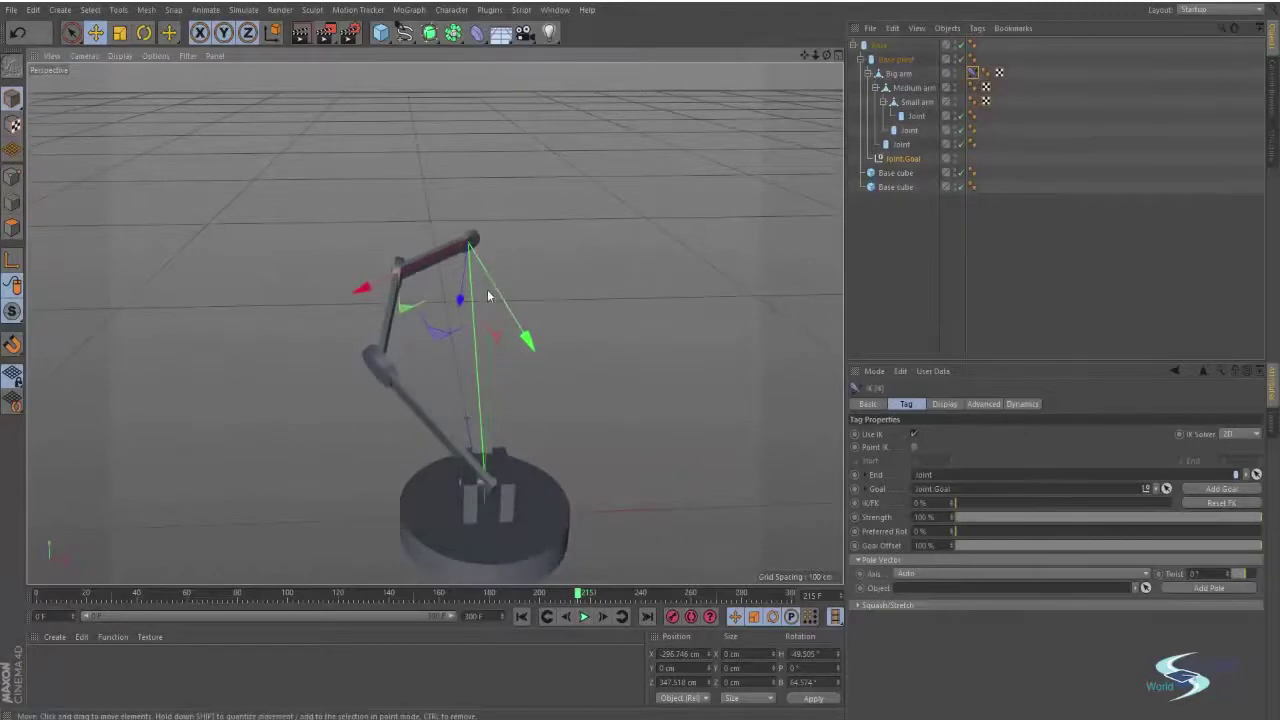
left_click(900, 159)
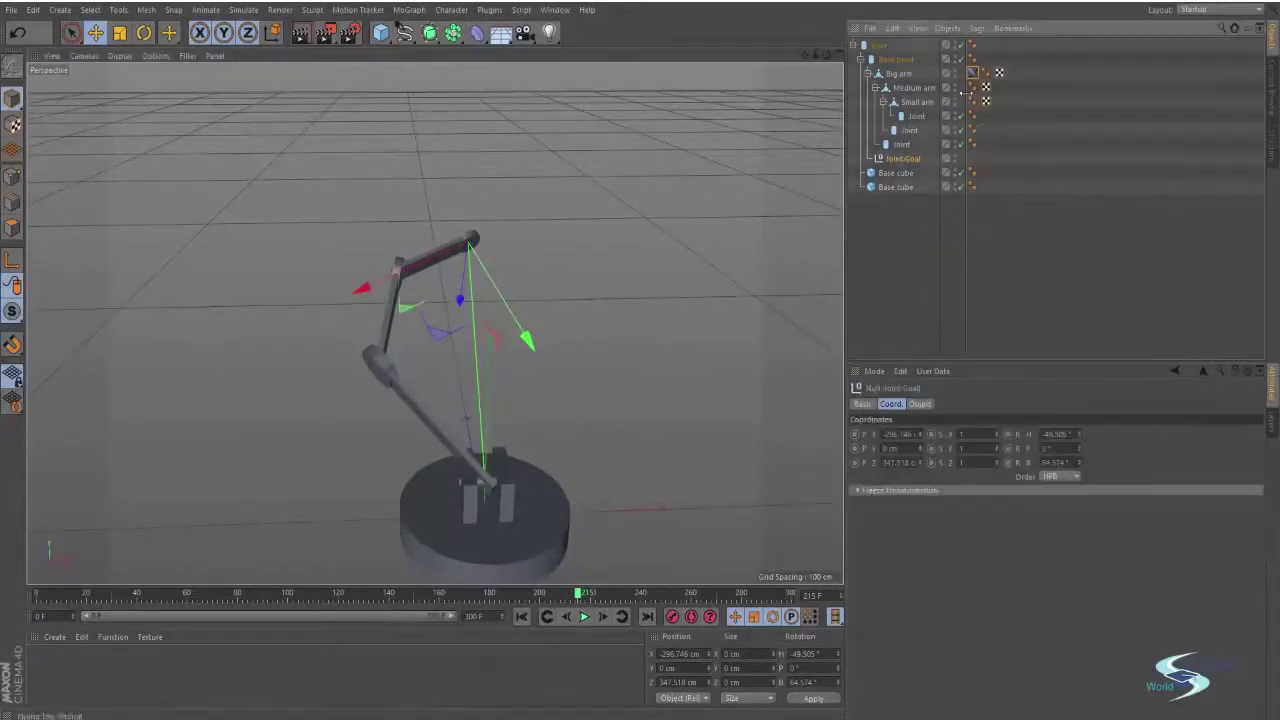
left_click_drag(463, 293, 430, 280, "alt")
right_click_drag(364, 334, 500, 285, "alt")
right_click_drag(330, 347, 299, 384, "alt")
left_click_drag(299, 384, 316, 320, "alt")
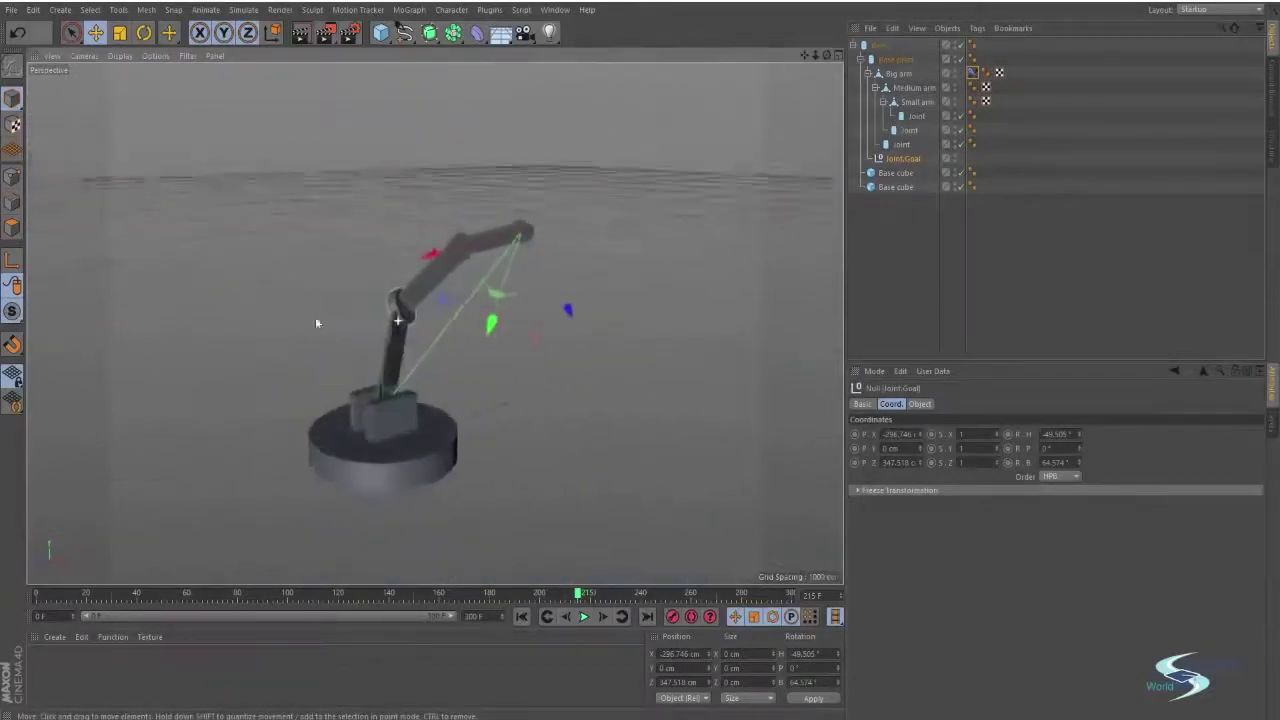
right_click_drag(316, 320, 420, 327, "alt")
middle_click_drag(420, 328, 436, 323, "alt")
Try X as the pole vector Axis of the Big arm's IK tag and test it by moving the goal null
left_click(976, 74)
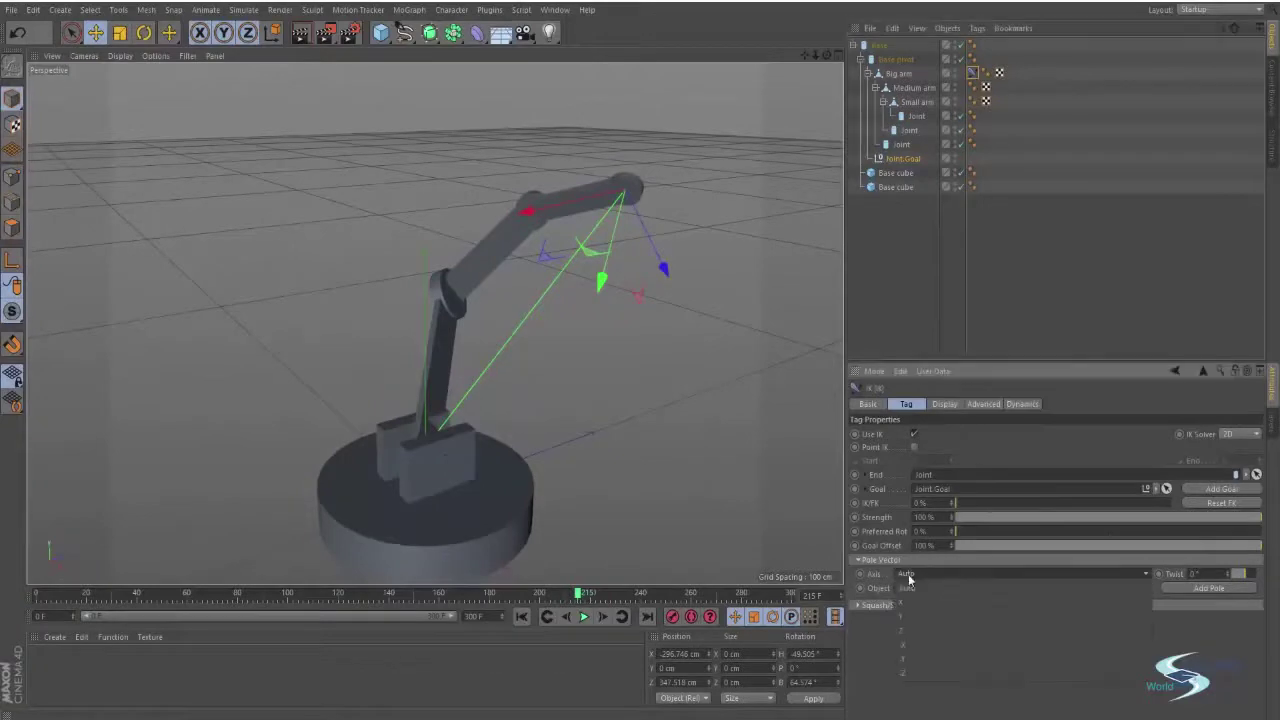
left_click(908, 574)
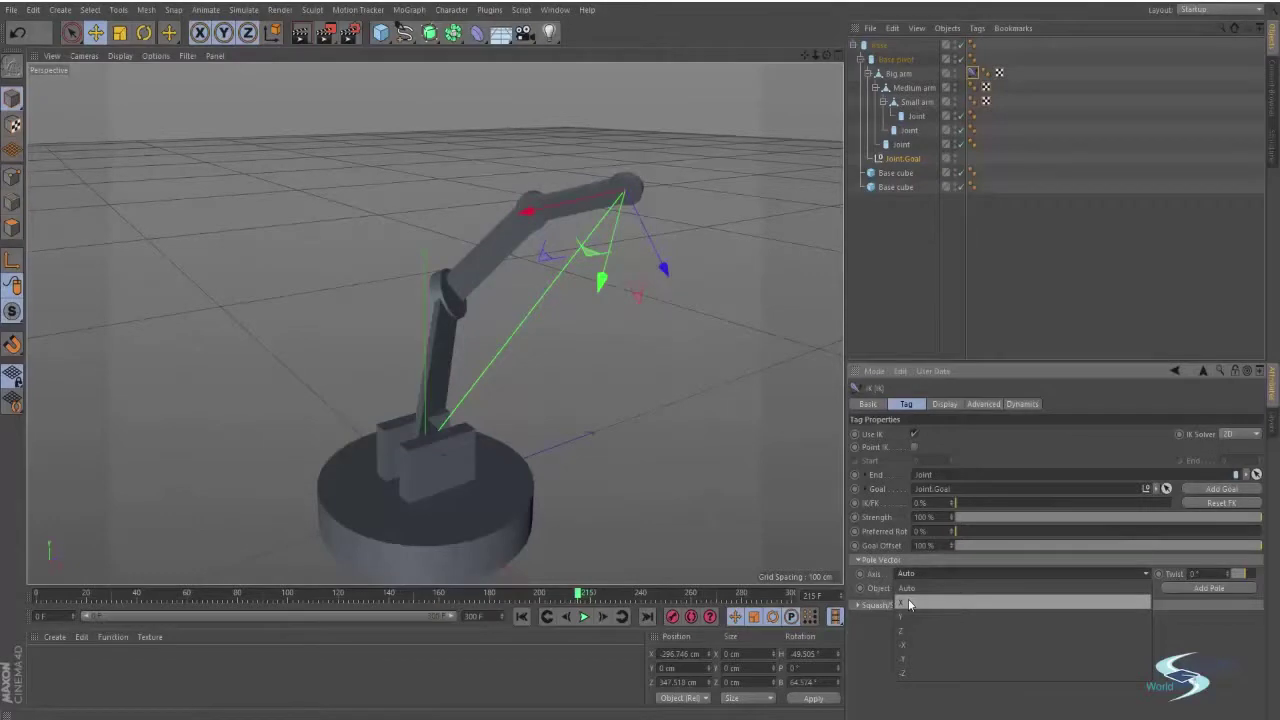
left_click(908, 604)
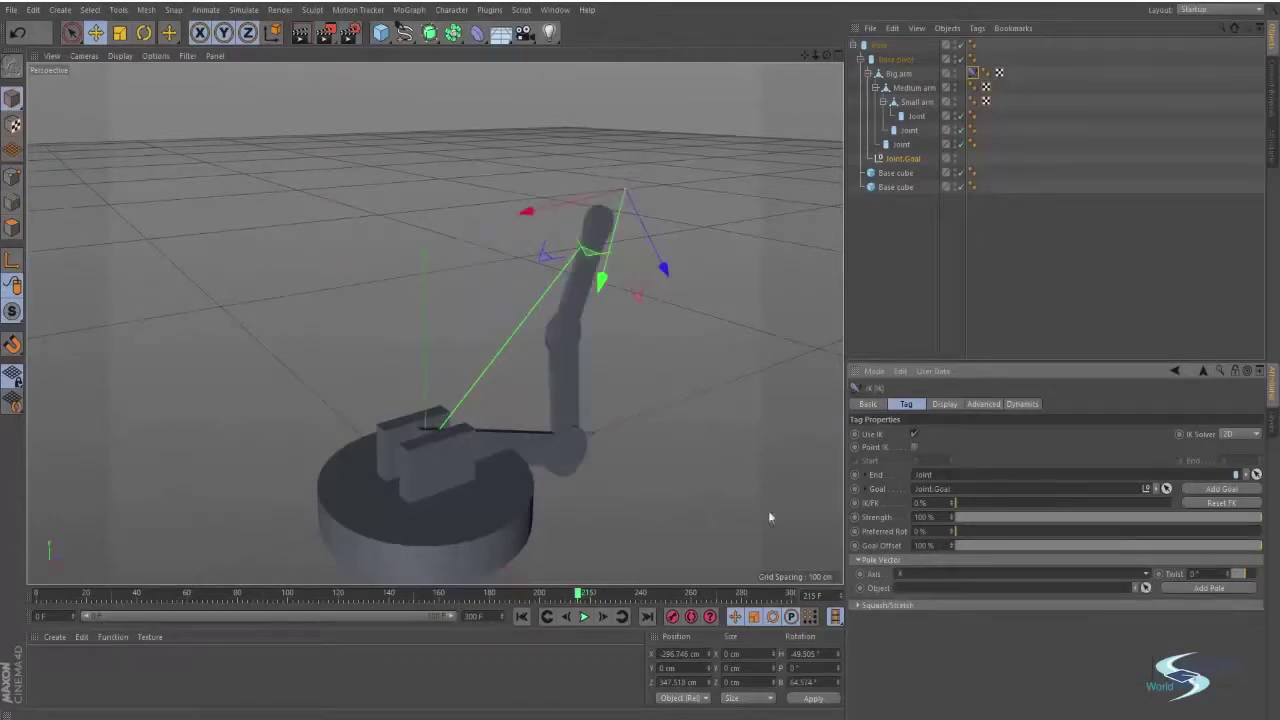
left_click_drag(769, 517, 484, 393, "alt")
mouse_move(631, 297)
left_mouse_down()
mouse_move(540, 351)
mouse_move(610, 307)
left_mouse_up()
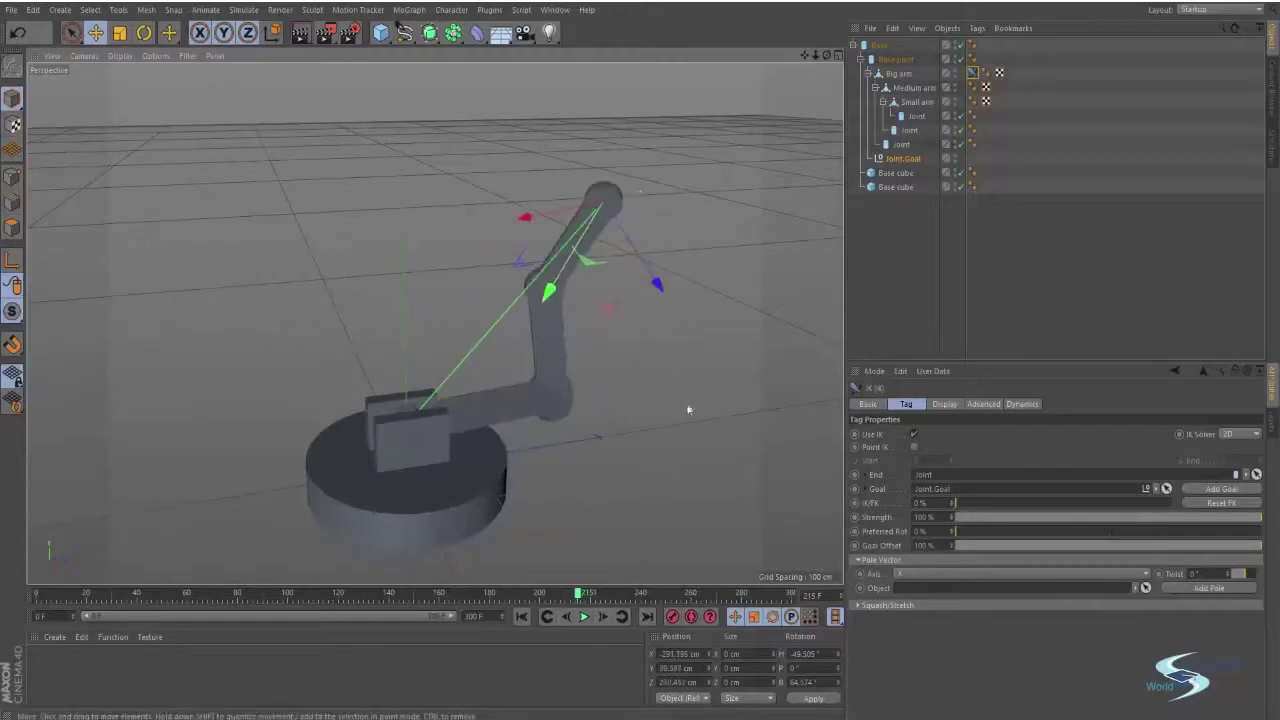
key("ctrl+z")
Try Y as the IK tag's pole vector Axis and test how the arm follows the goal null
left_click(911, 573)
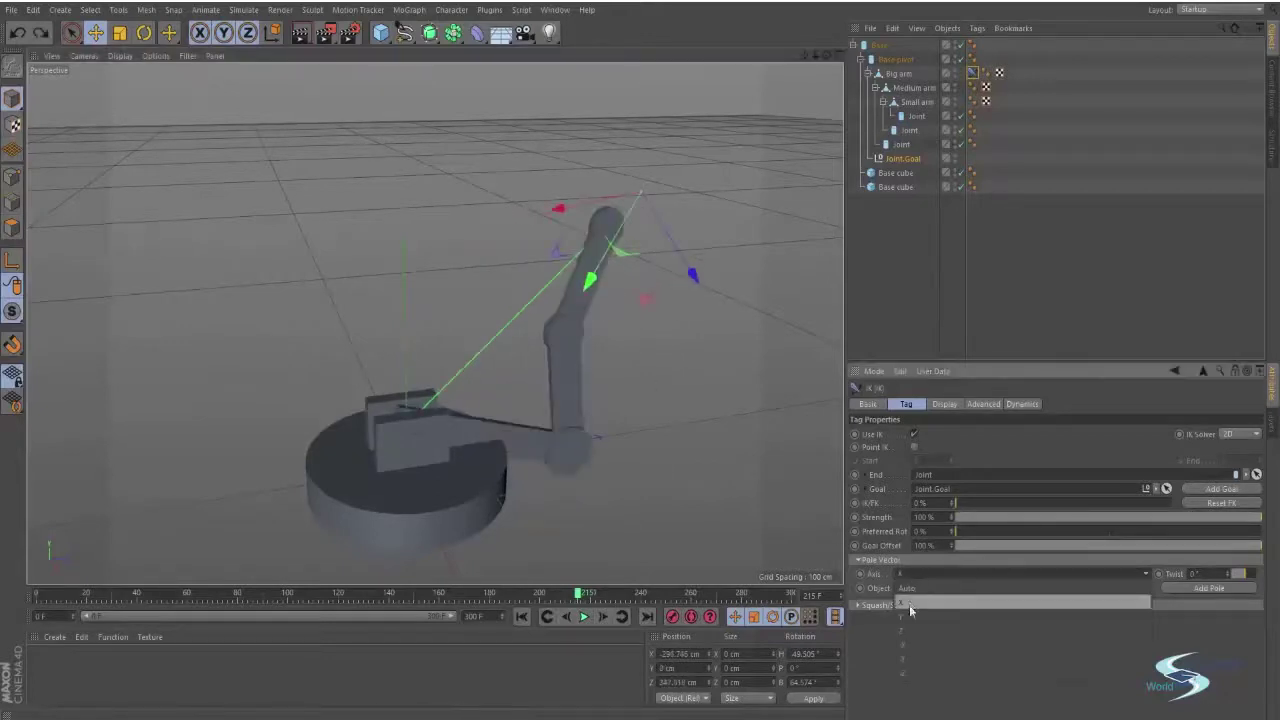
left_click(911, 615)
left_click_drag(600, 270, 638, 355, "alt")
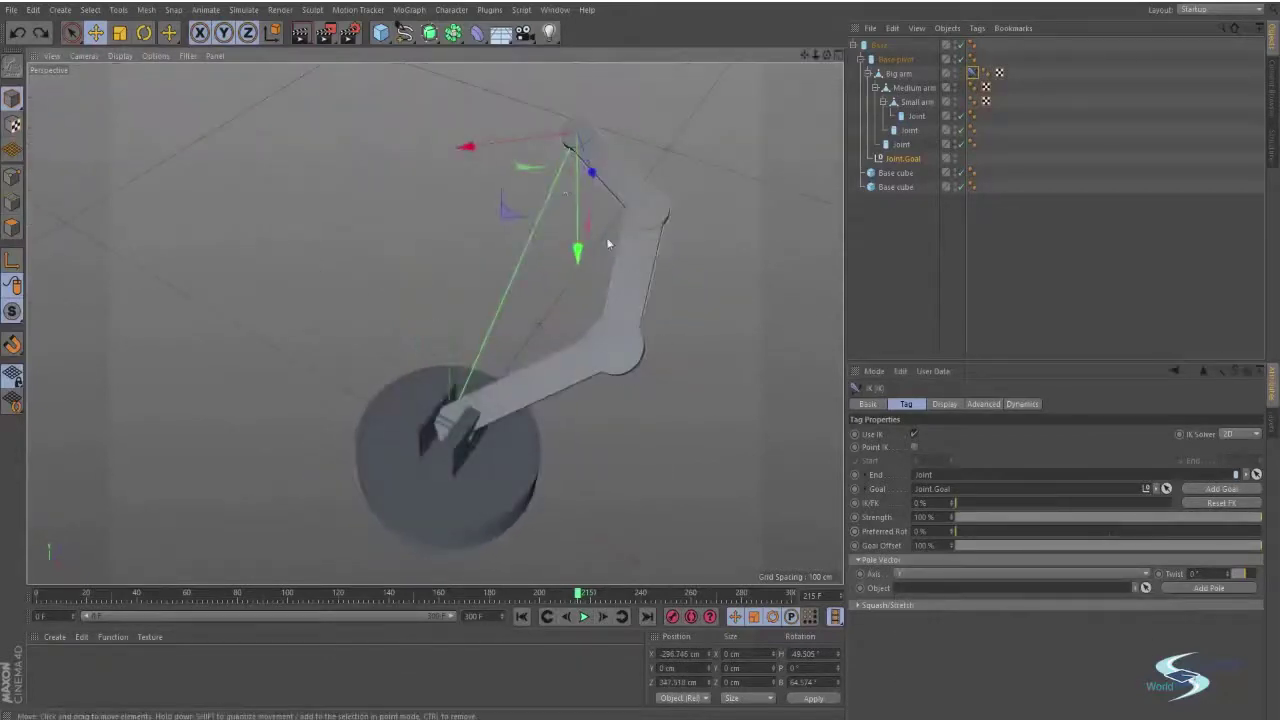
left_click_drag(508, 215, 610, 170)
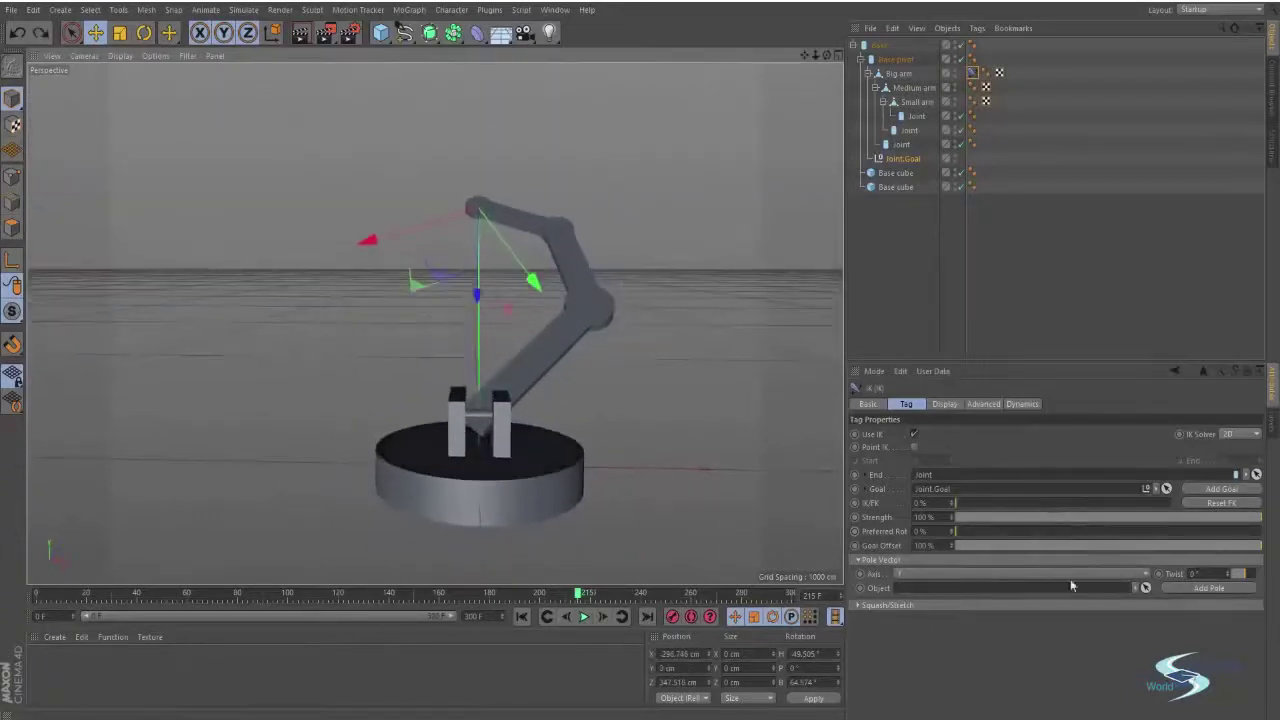
Try a pole vector Twist of -90° on the IK tag, check the arm's pose, and undo the twist
left_click_drag(1239, 573, 1237, 573)
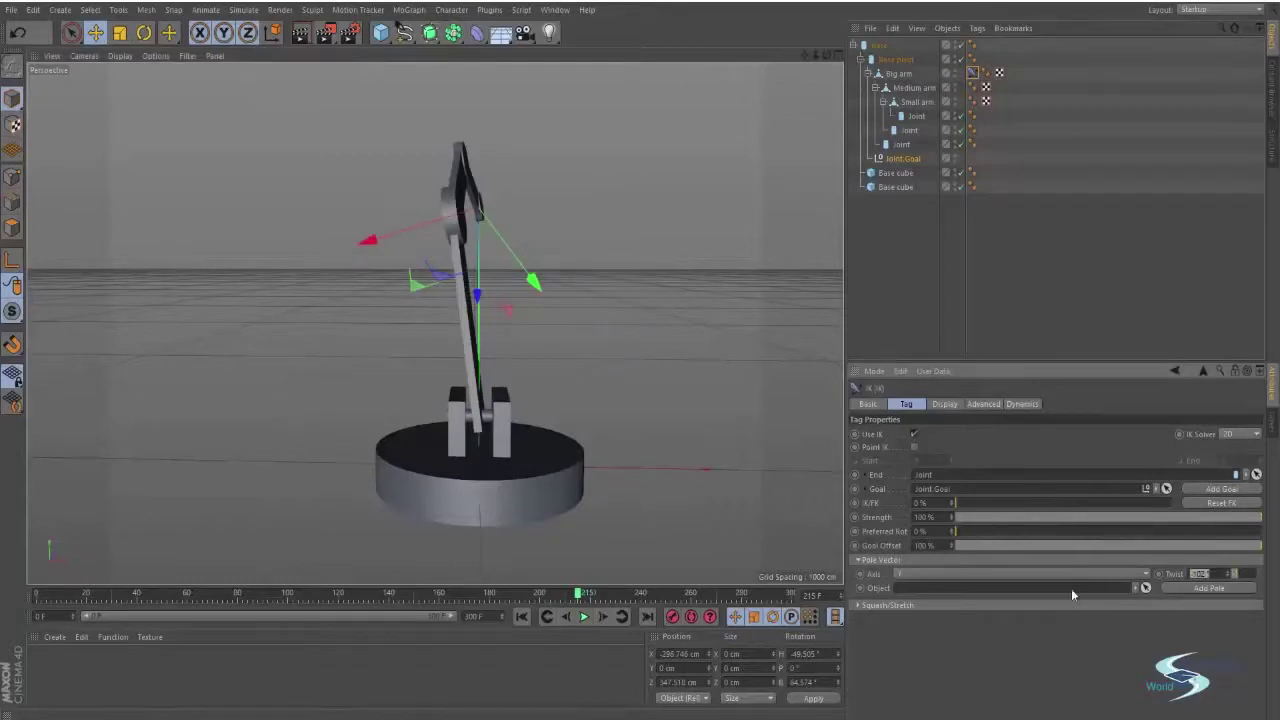
type("90")
key("Return")
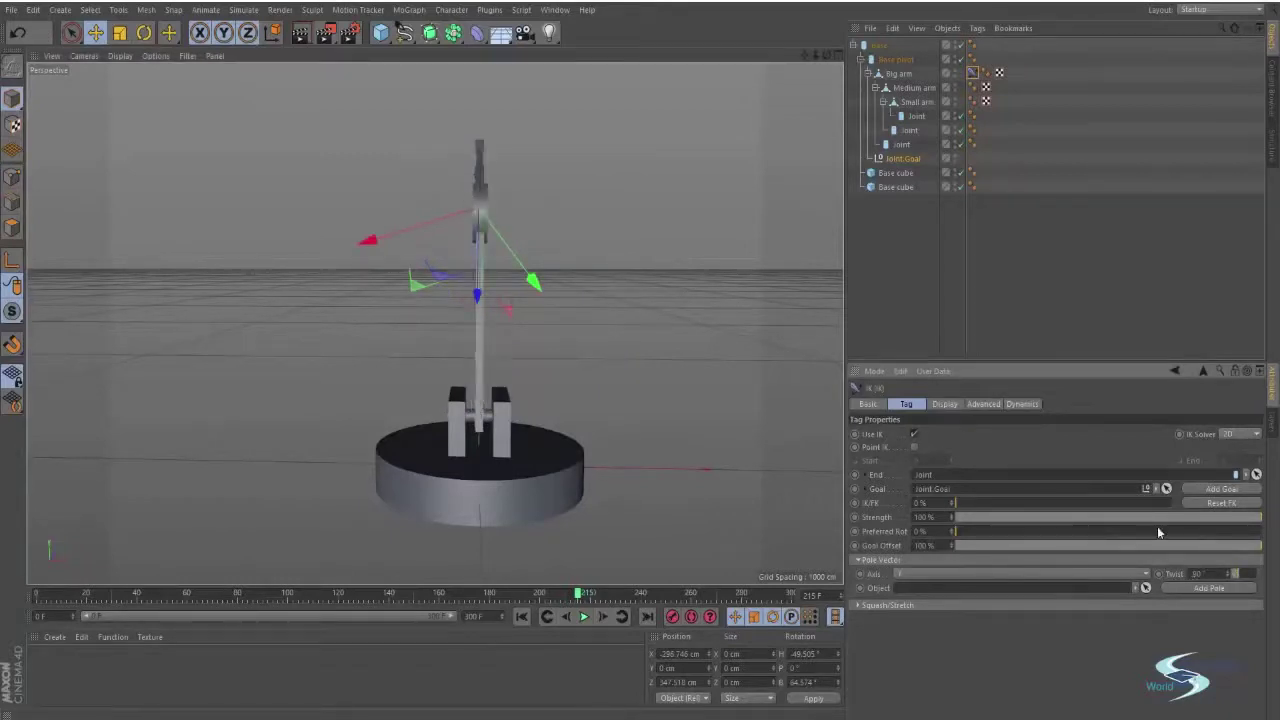
left_click_drag(713, 425, 683, 457, "alt")
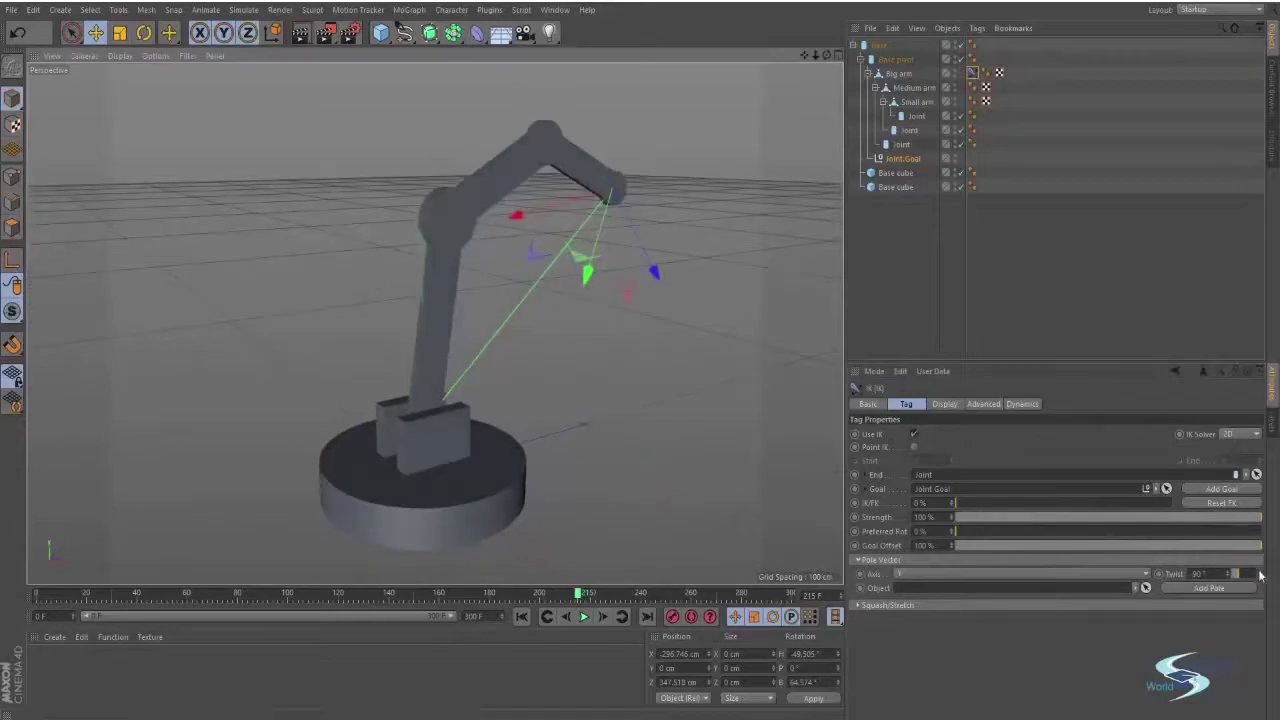
key("ctrl+z")
Try Z as the IK tag's pole vector Axis, test it by moving the goal null, and undo the move
left_click_drag(572, 265, 662, 332, "alt")
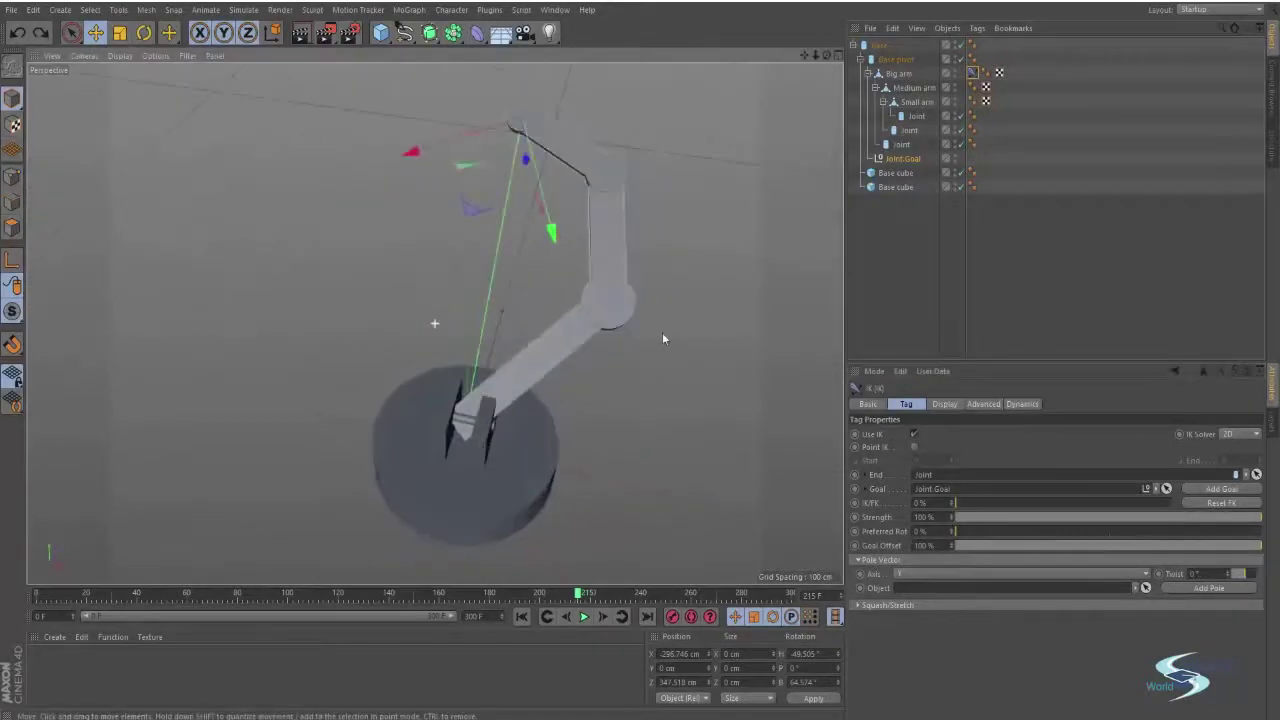
left_click(911, 573)
left_click(905, 629)
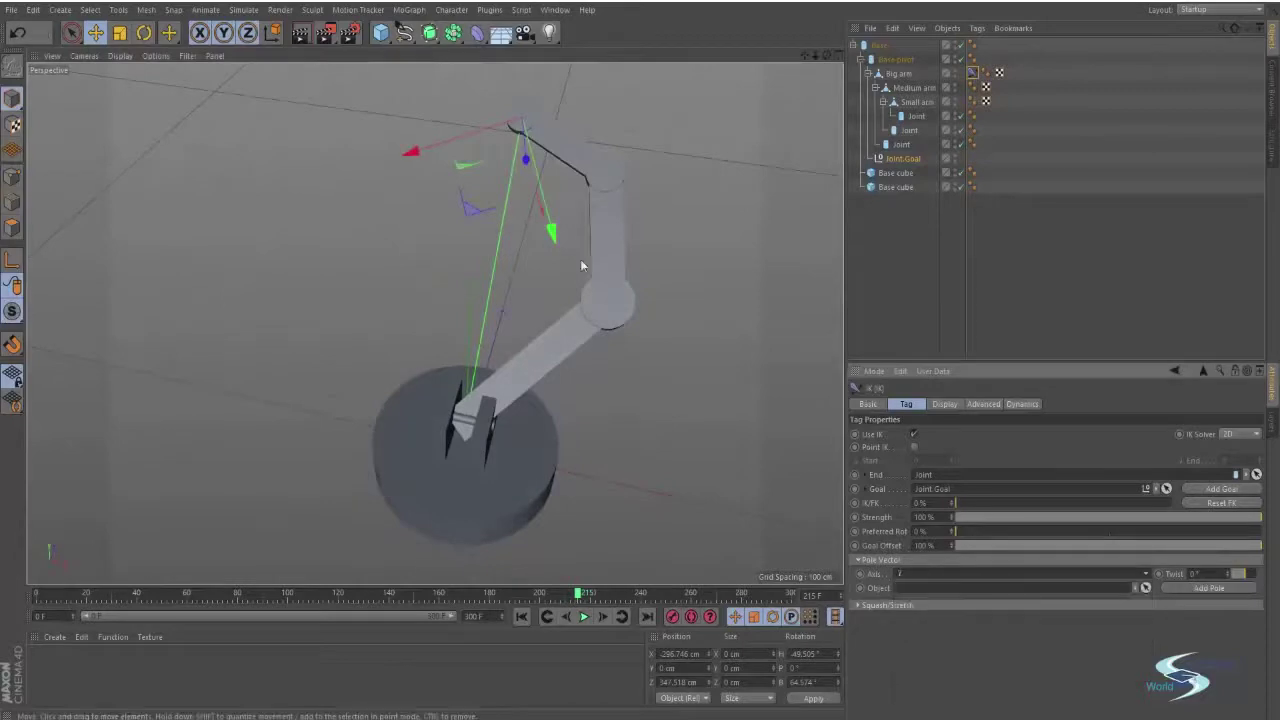
left_click_drag(464, 212, 452, 252)
key("ctrl+z")
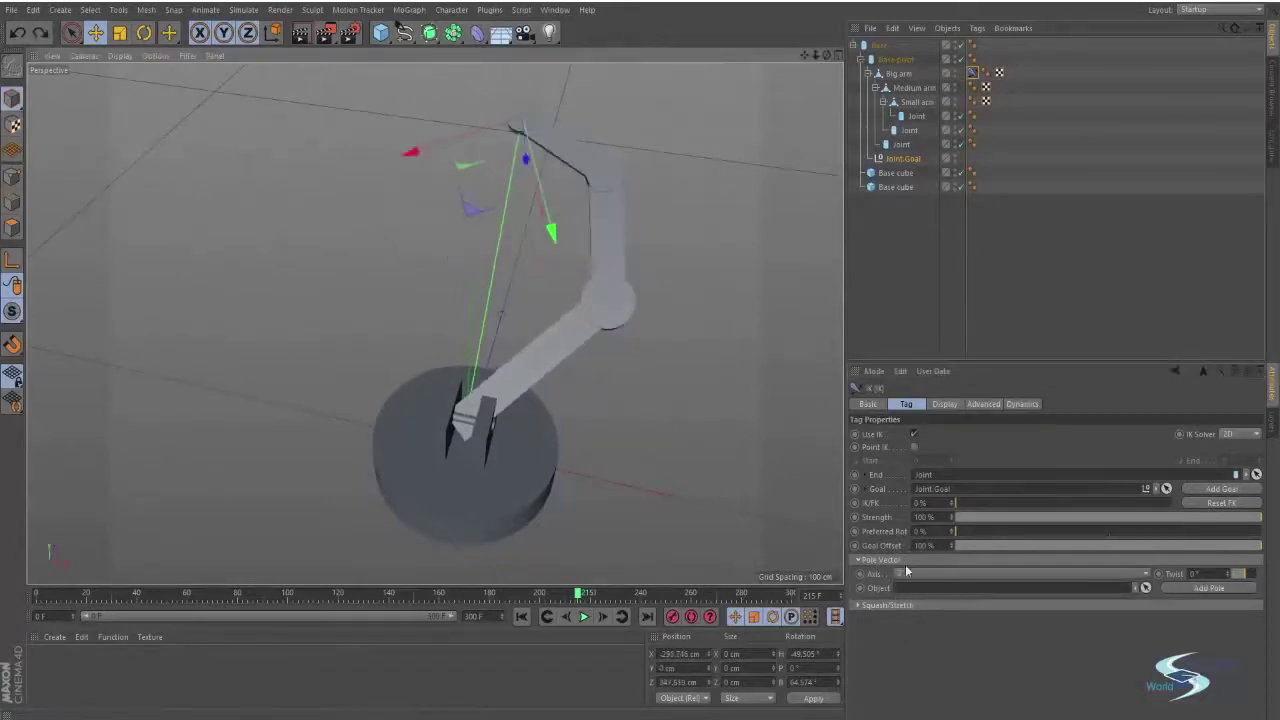
Set the IK tag's pole vector Axis to Y and check the arm from different sides
left_click(910, 573)
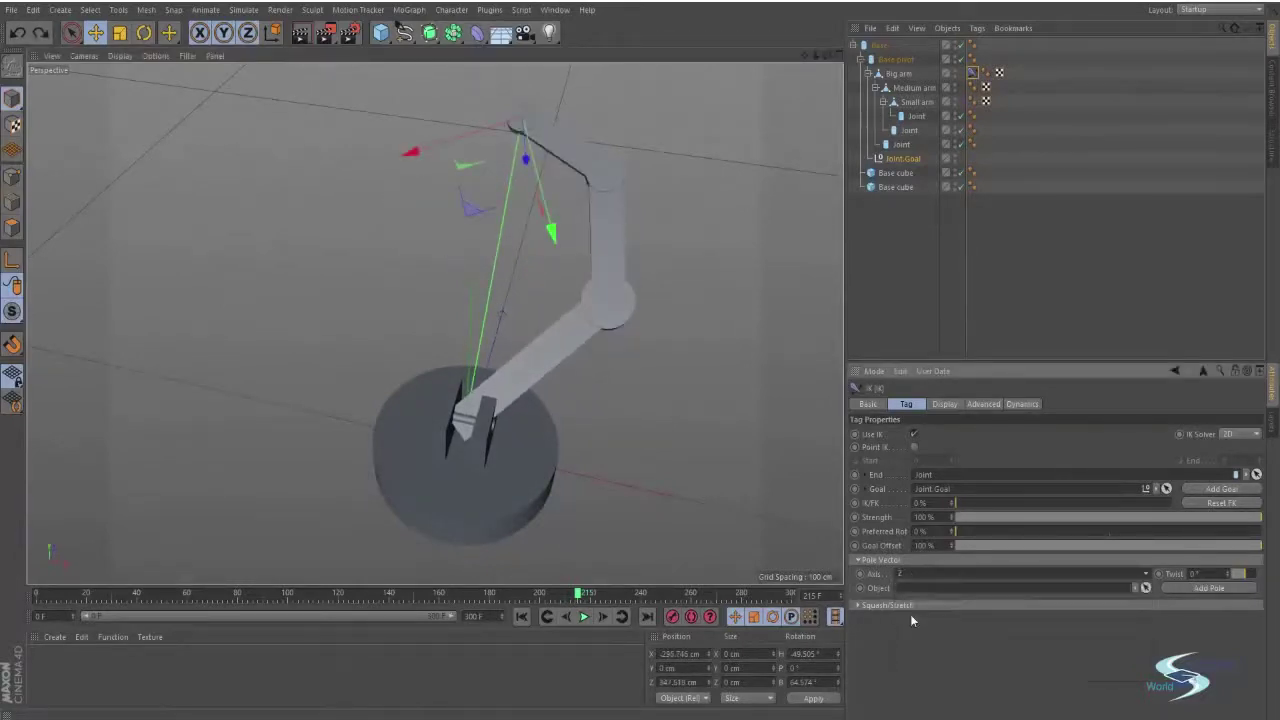
left_click(910, 614)
left_click_drag(601, 320, 531, 442, "alt")
left_click_drag(343, 441, 143, 343)
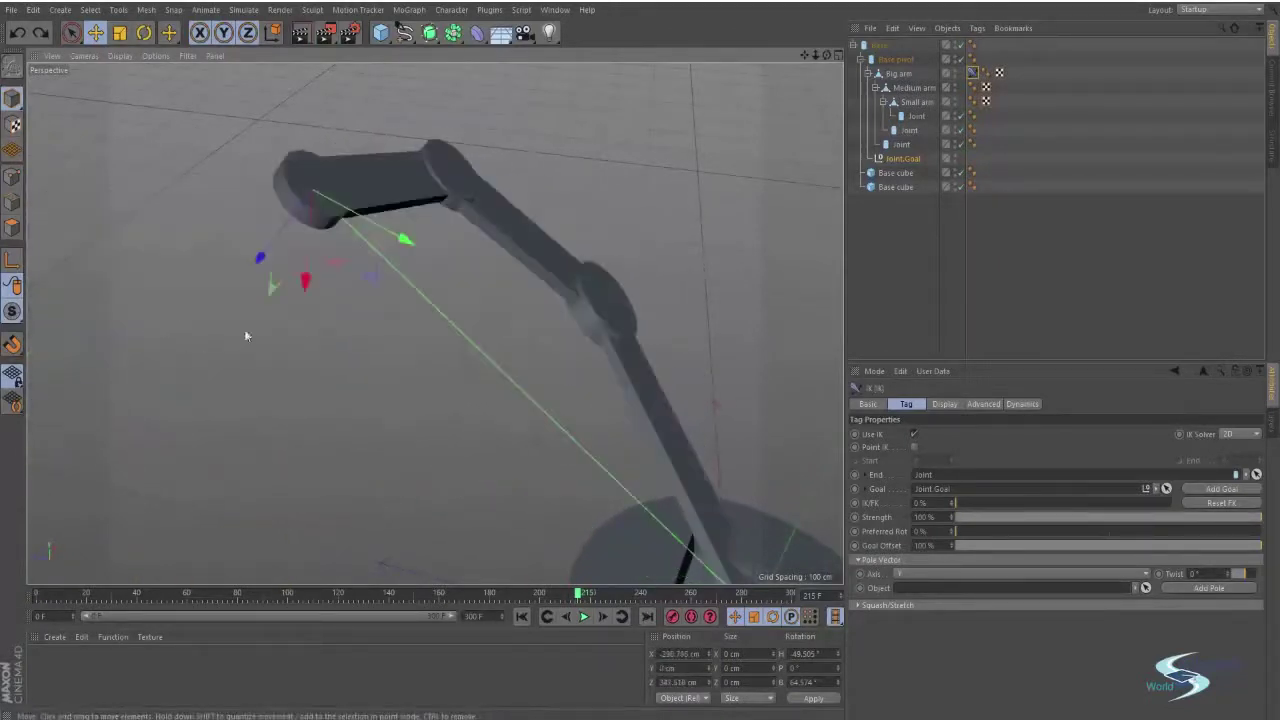
left_click_drag(571, 300, 548, 270, "alt")
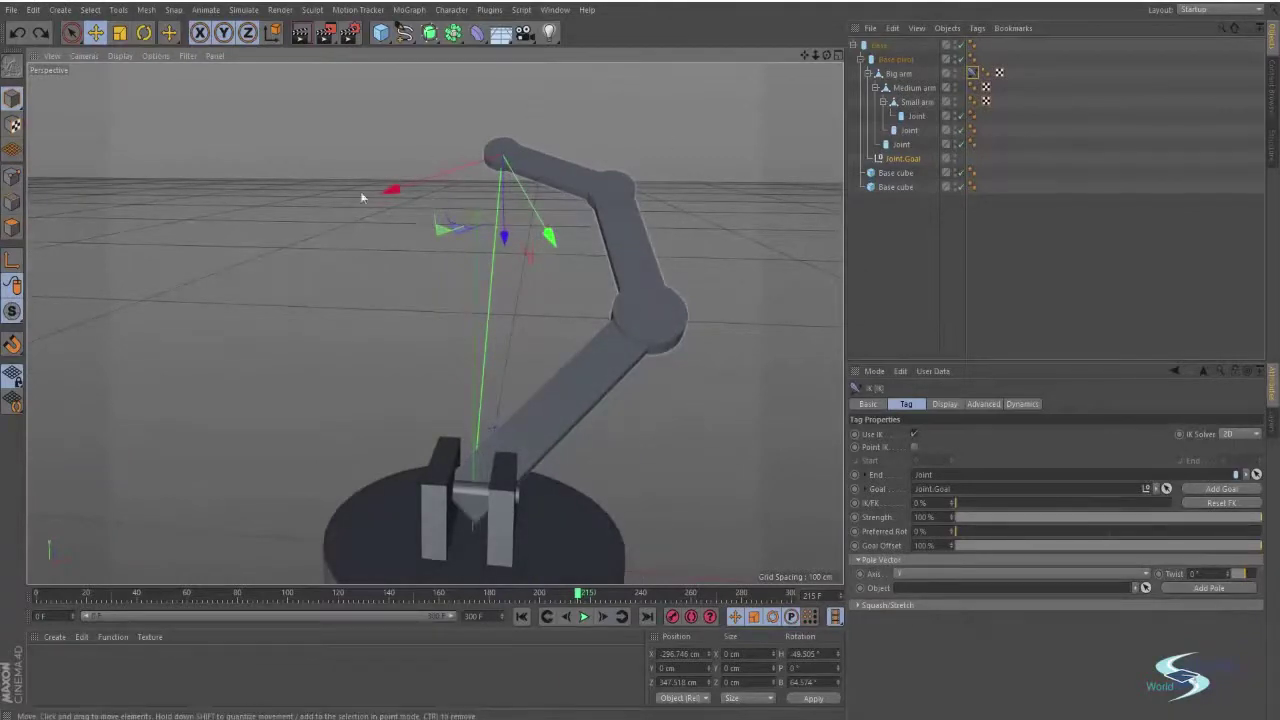
Set the Twist of the IK tag's pole vector to -90° and select the Joint.Goal null
left_click(971, 79)
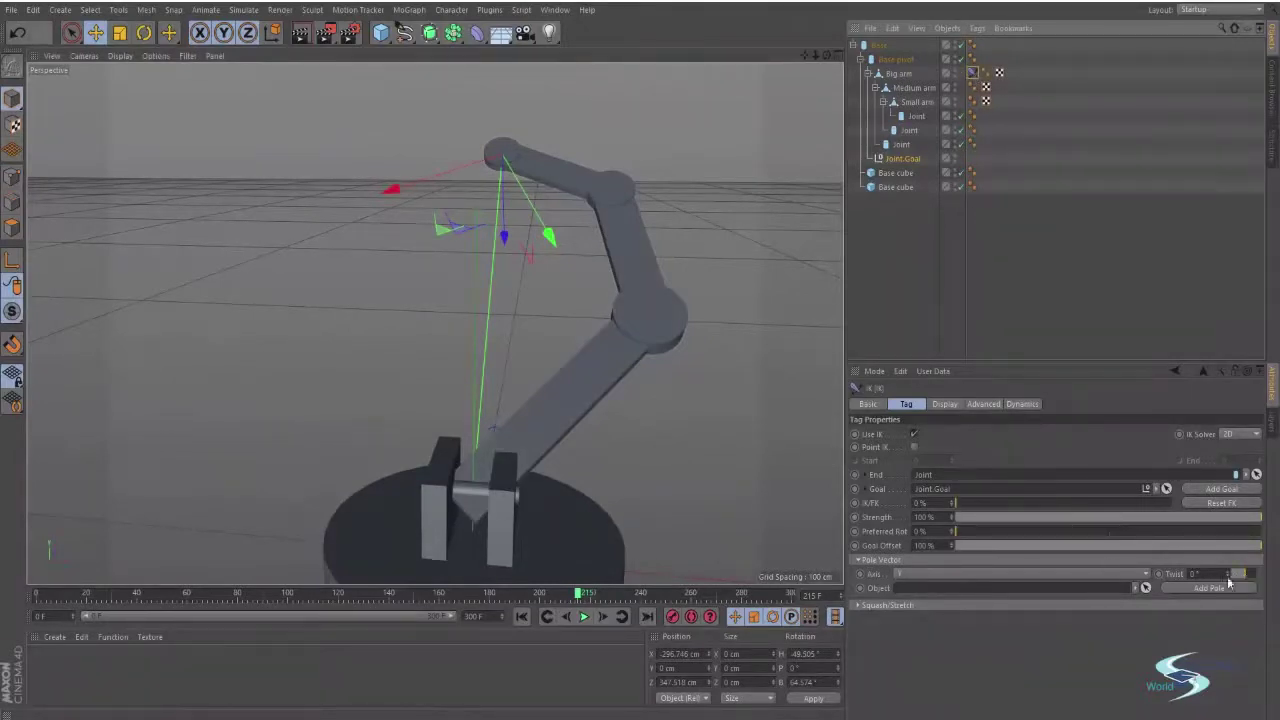
left_click_drag(1230, 578, 1240, 574)
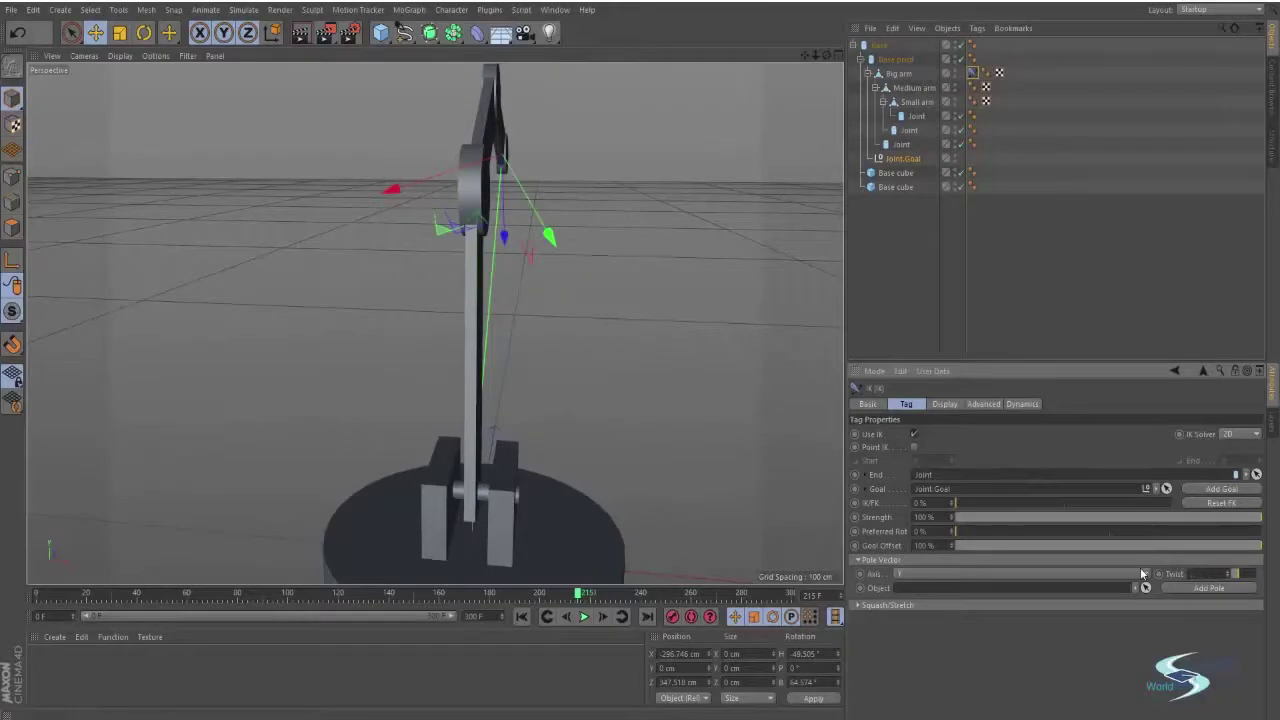
key("Return")
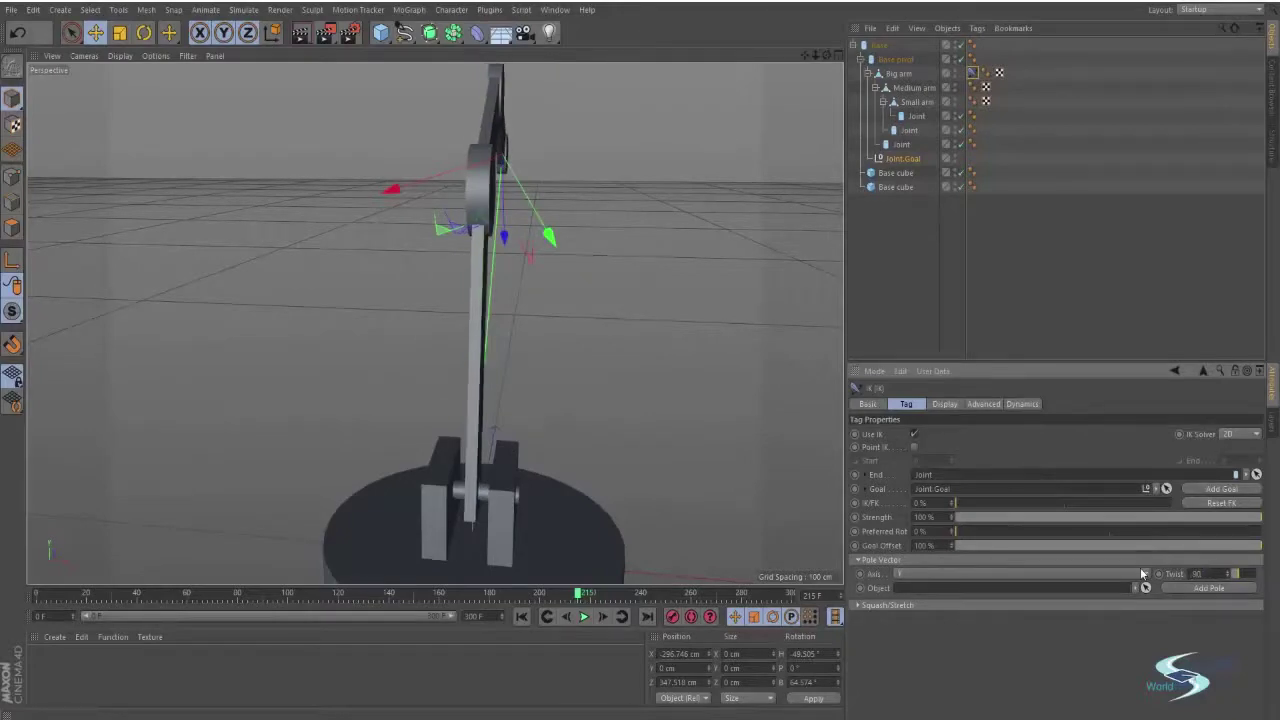
left_click(860, 318)
left_click_drag(450, 195, 396, 271, "alt")
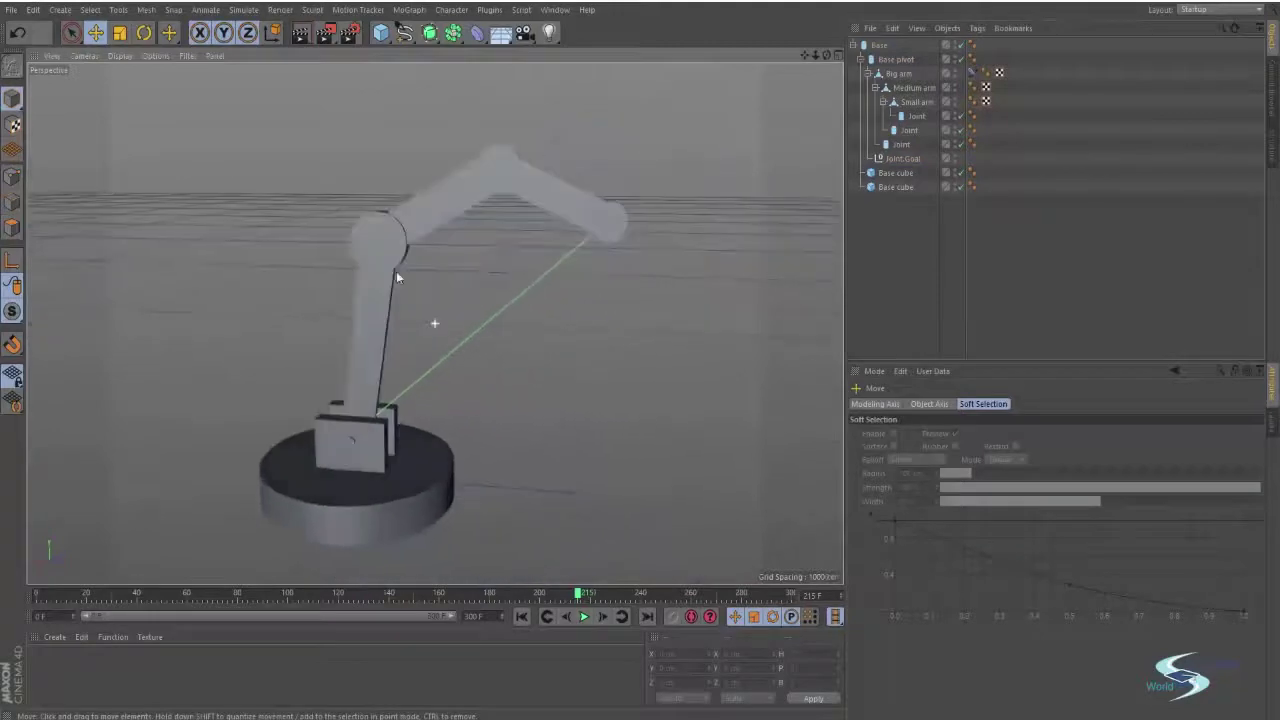
left_click(901, 160)
left_click_drag(640, 215, 722, 290, "alt")
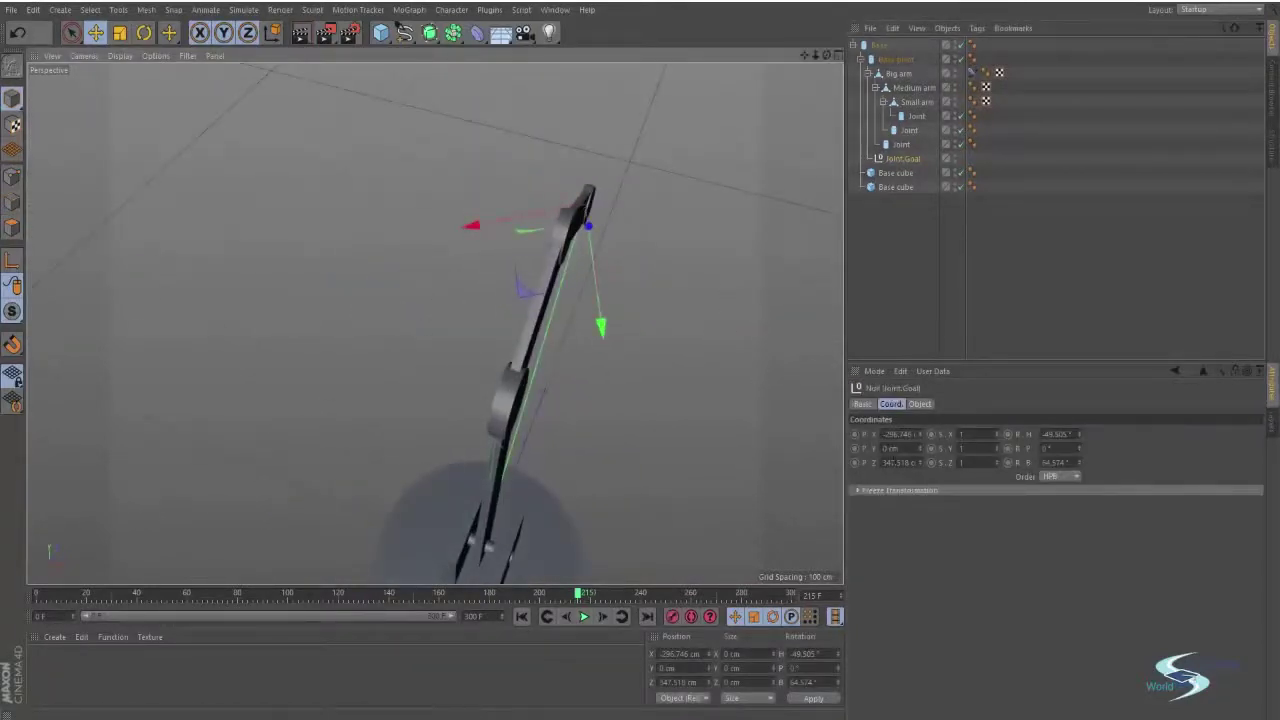
left_click_drag(594, 228, 580, 270, "alt")
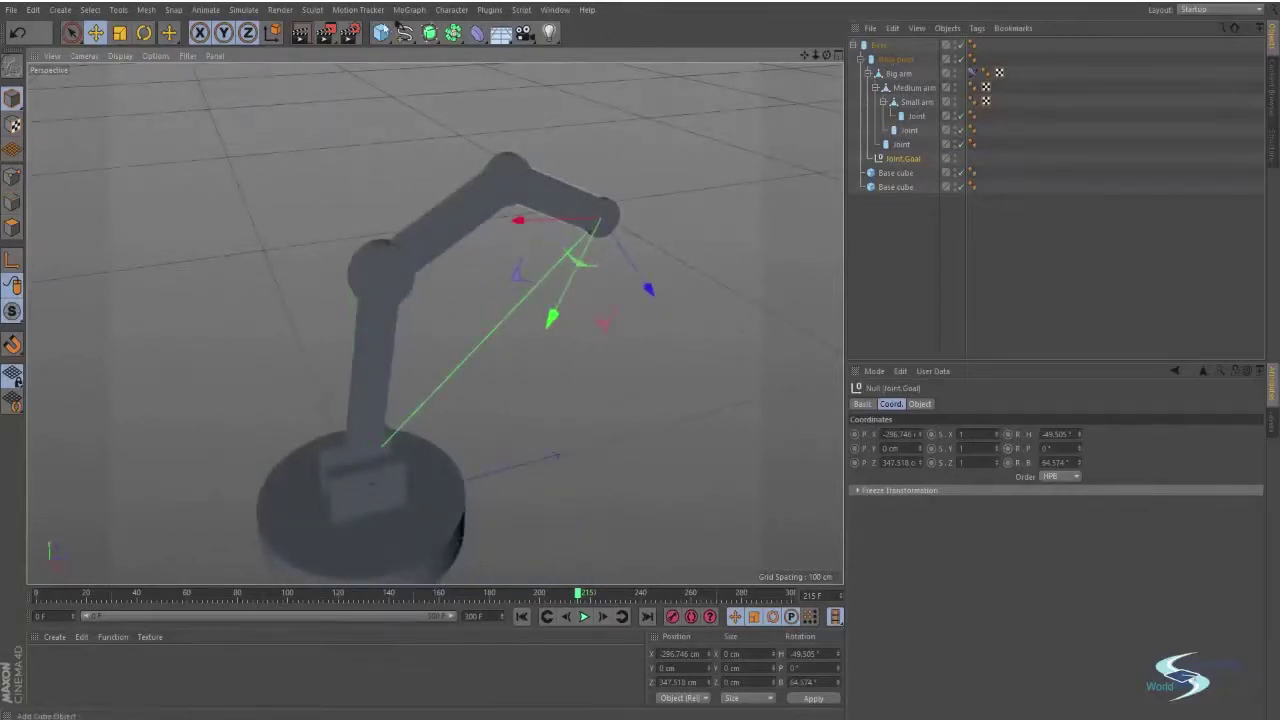
Set the H and B rotation of the Joint.Goal null to 0° and clear the selection
left_click(385, 34)
left_click(1063, 433)
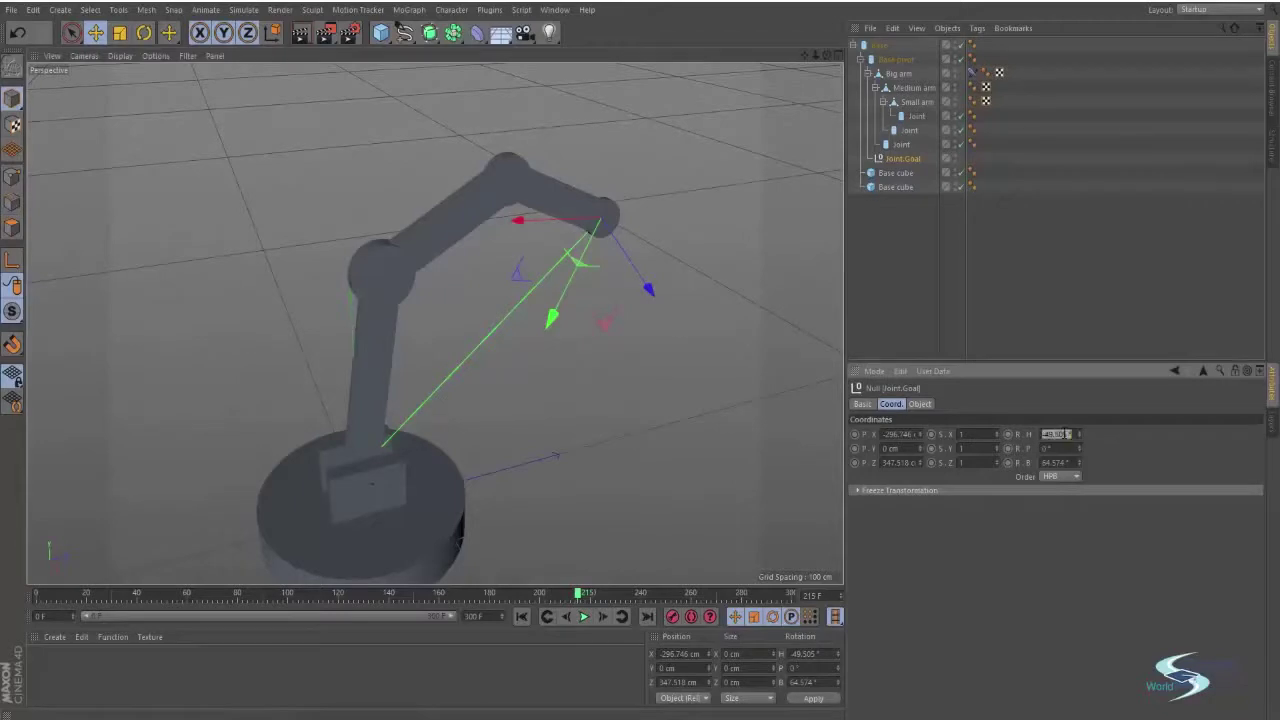
type("0")
key("Tab")
key("Tab")
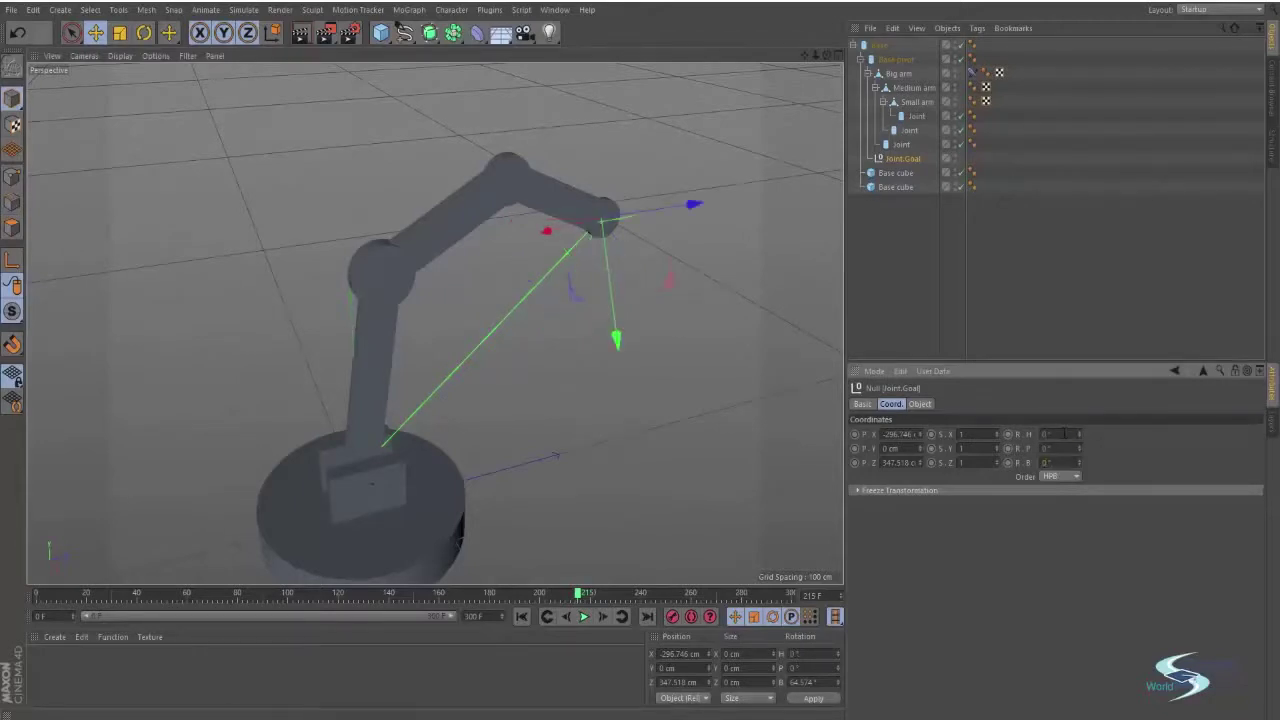
left_click(881, 292)
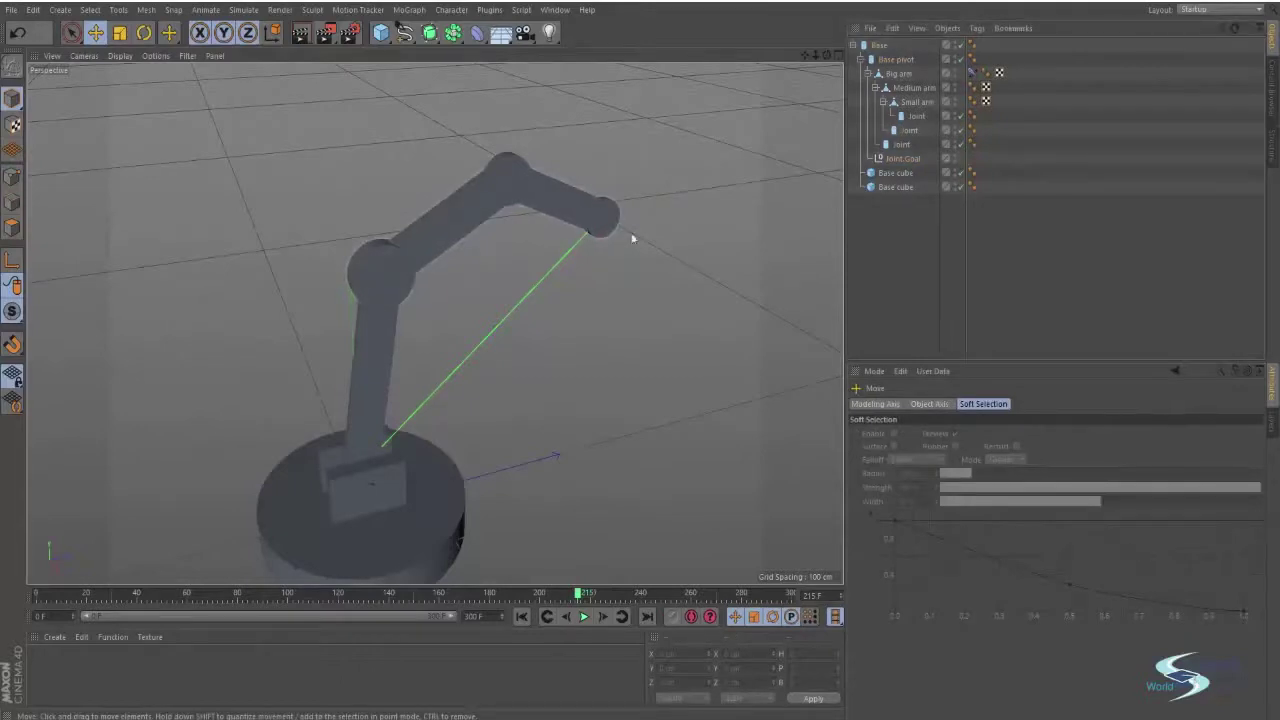
Test the arm's bending by moving the Joint.Goal null to about X -95 cm and Z 353 cm
left_click(900, 158)
left_click_drag(582, 217, 549, 310, "alt")
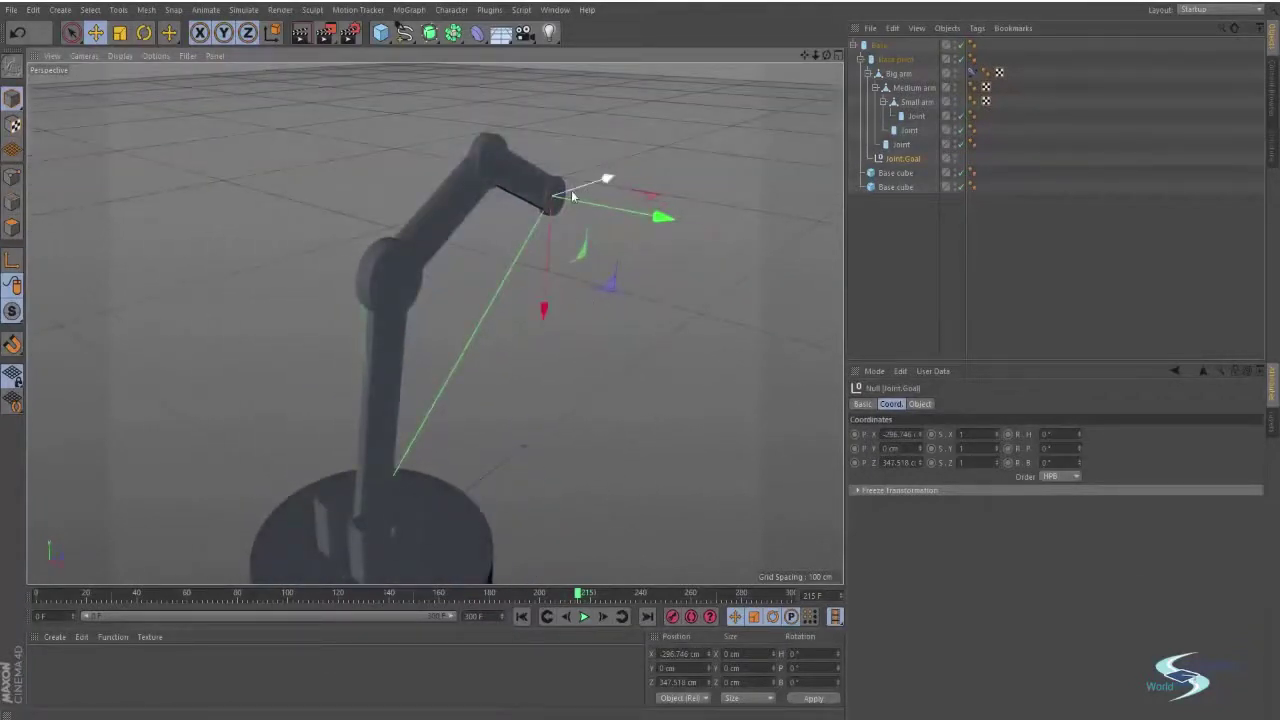
left_click_drag(543, 212, 482, 230, "alt")
scroll(447, 195, "down", 1)
left_click_drag(625, 259, 576, 313)
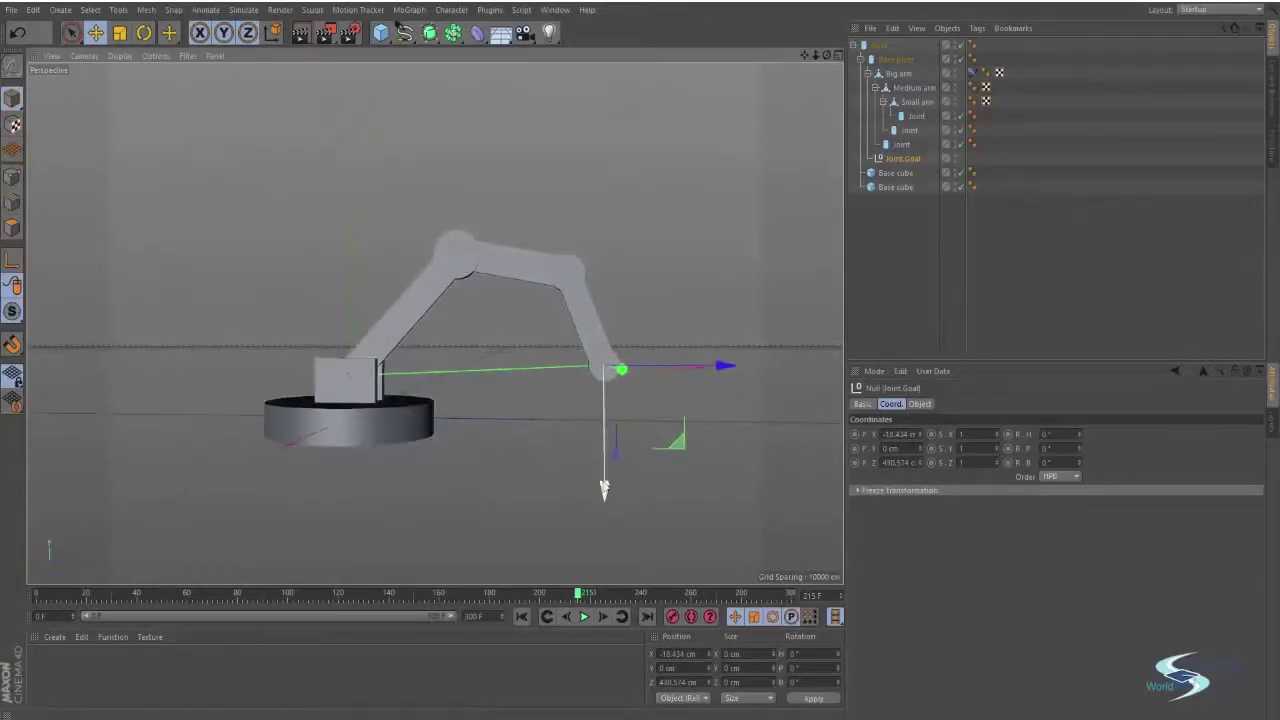
mouse_move(603, 490)
left_mouse_down()
mouse_move(601, 503)
mouse_move(594, 467)
left_mouse_up()
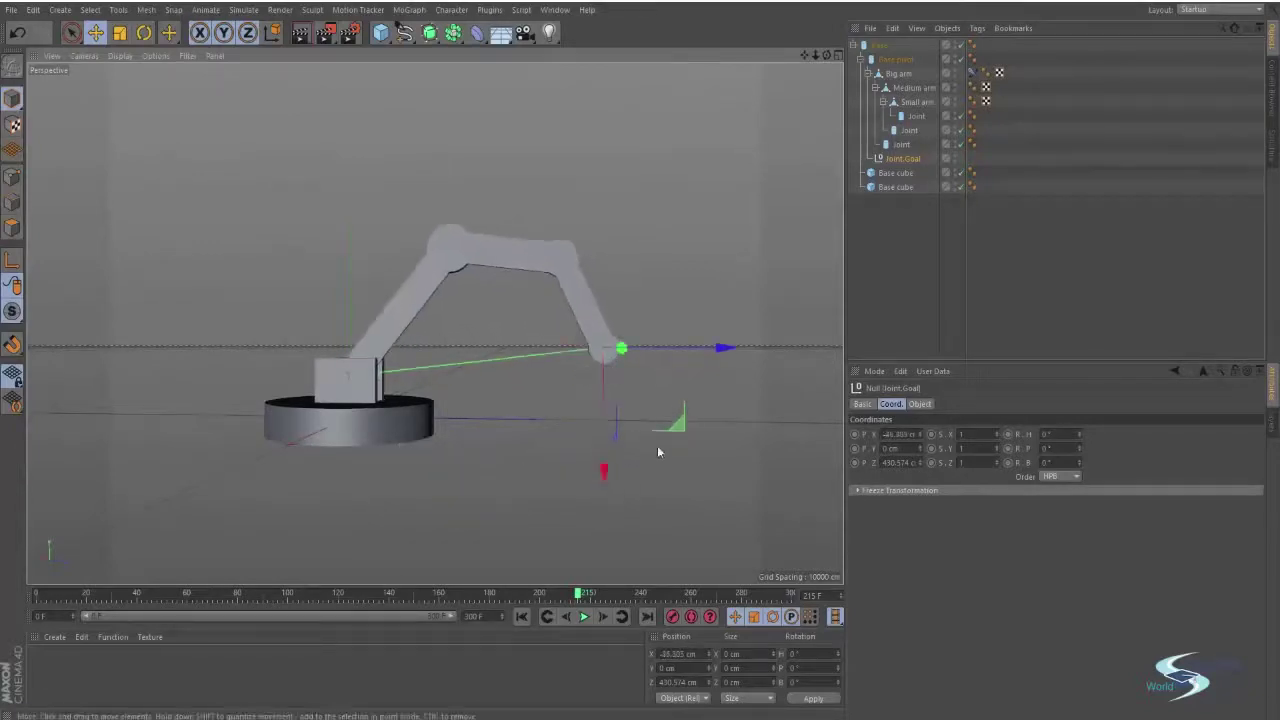
left_click_drag(681, 431, 618, 389)
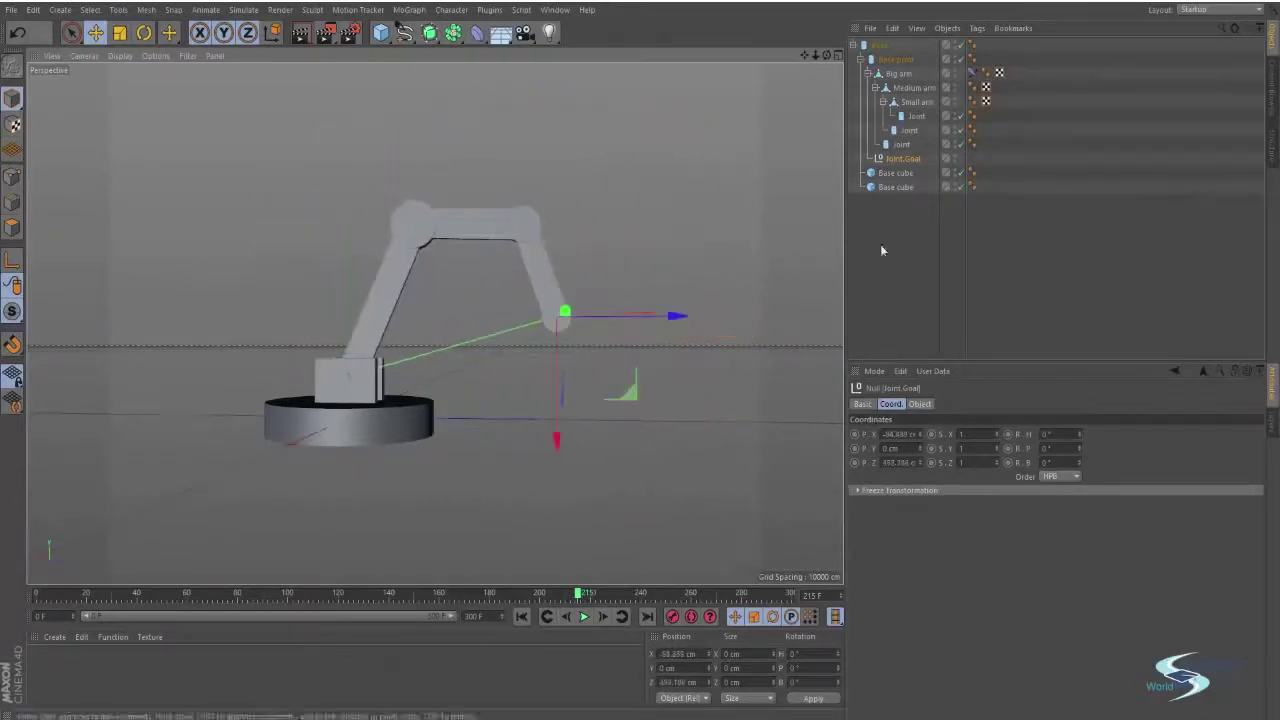
Examine the IK tag's settings and the axes and hierarchy of the Base, Base pivot, Big arm and Joint.Goal objects
left_click(973, 73)
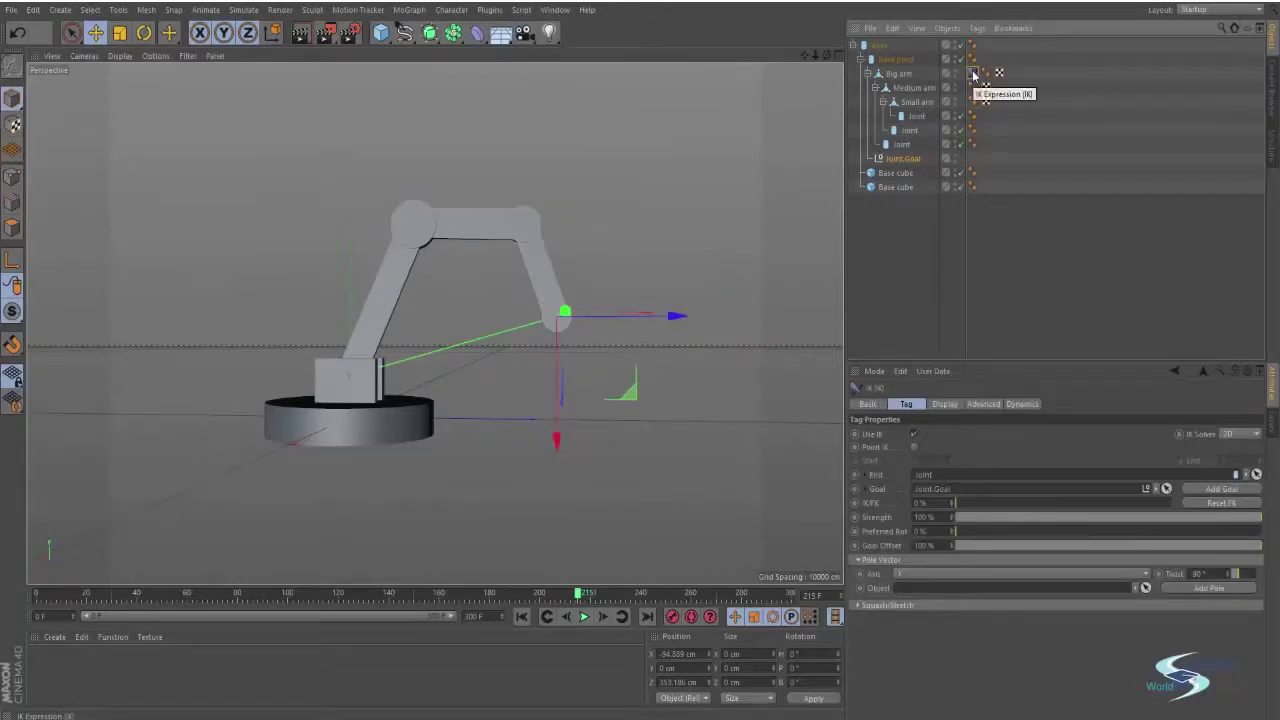
left_click_drag(763, 238, 525, 376, "alt")
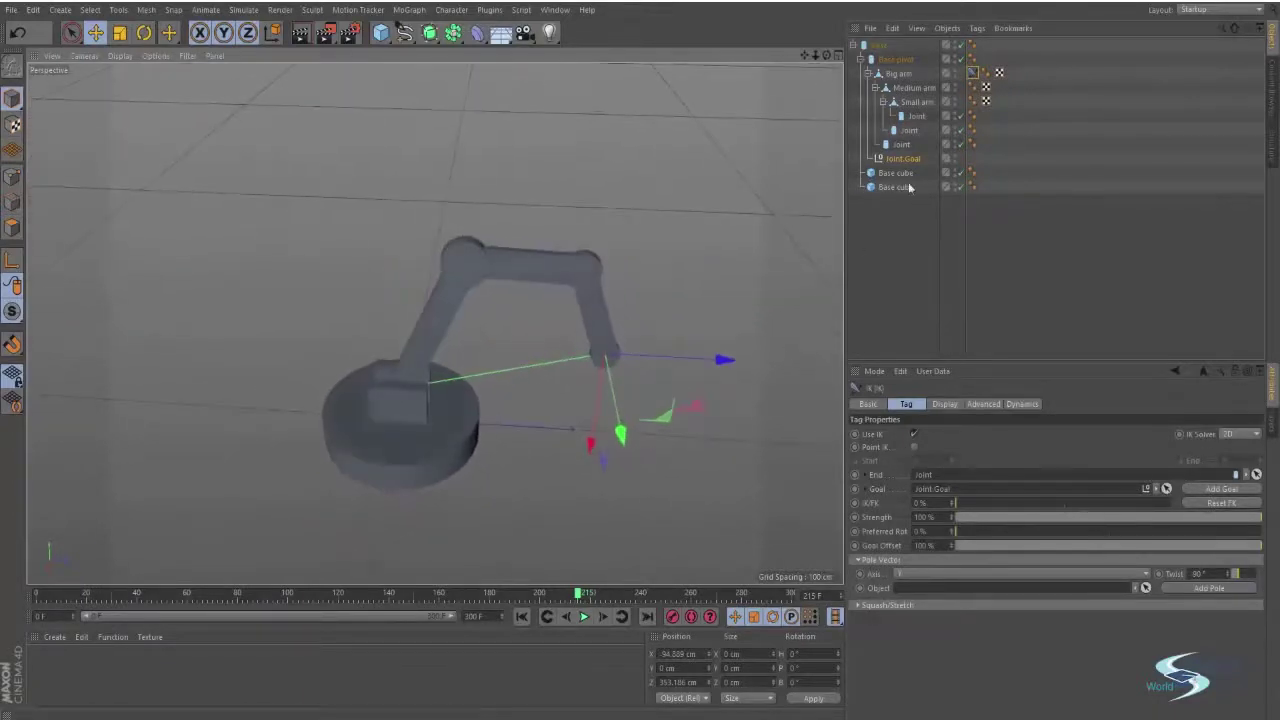
left_click(879, 45)
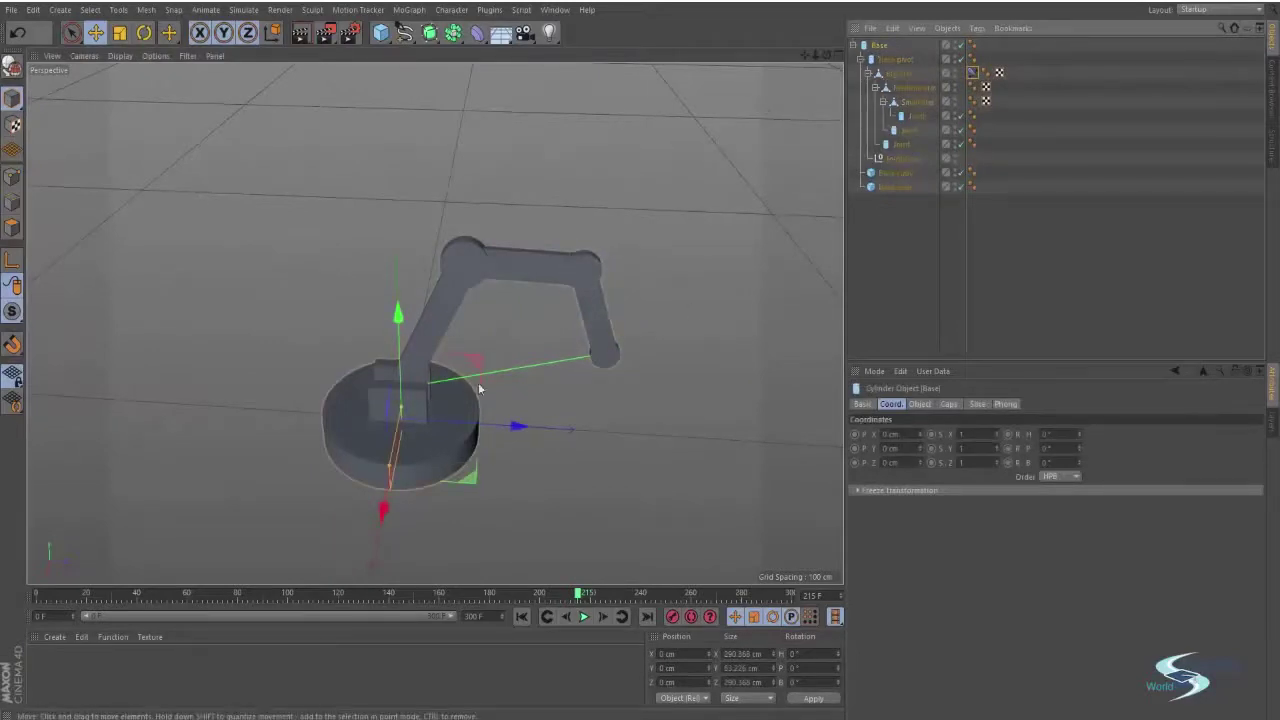
left_click(889, 61)
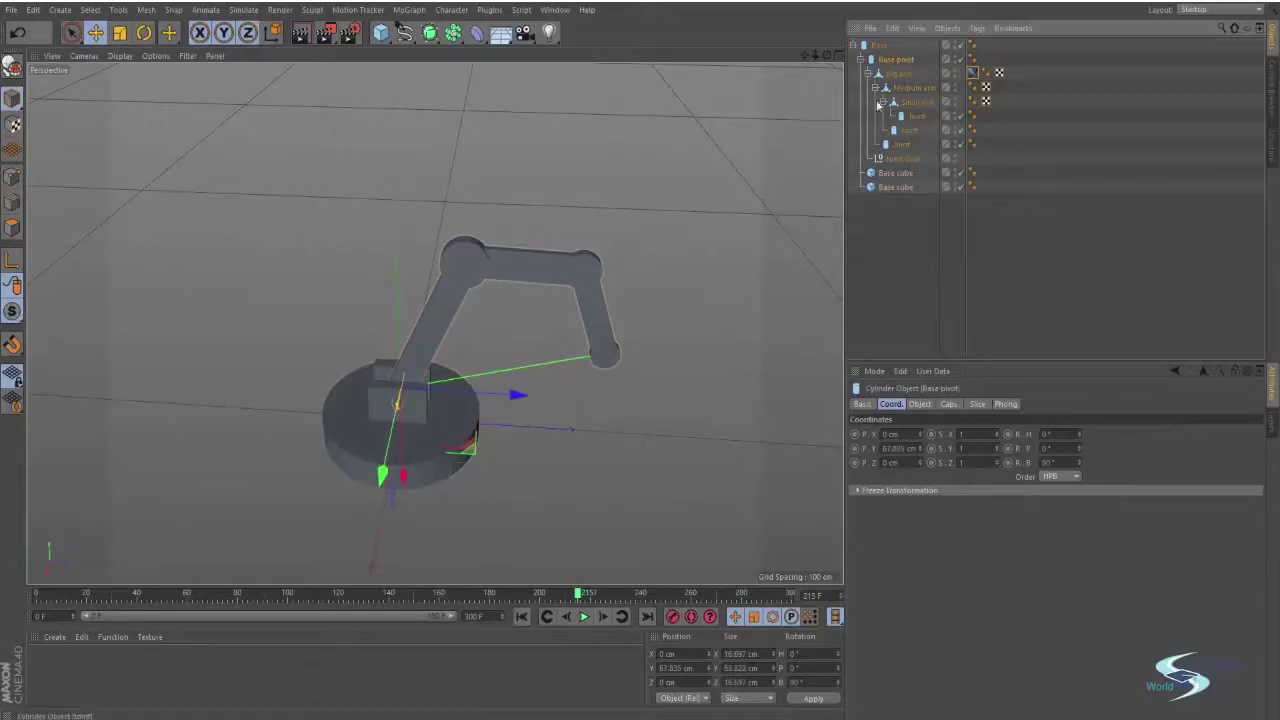
left_click(879, 45)
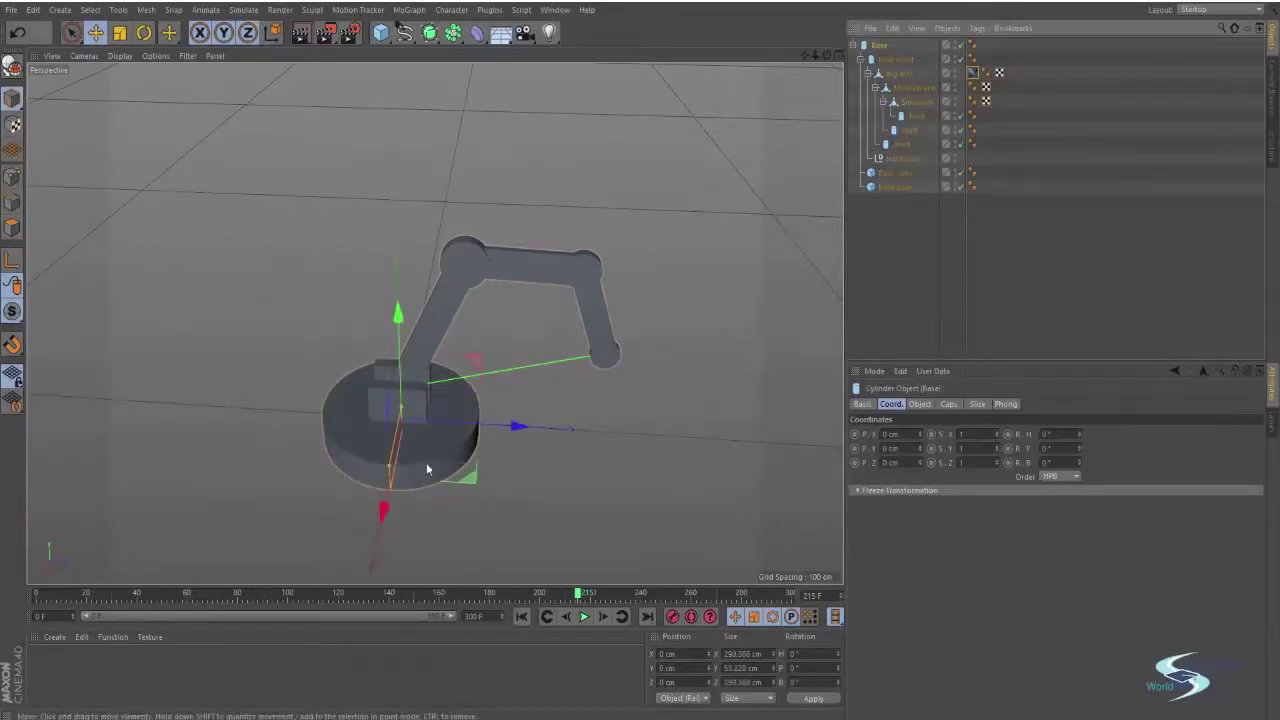
key("r")
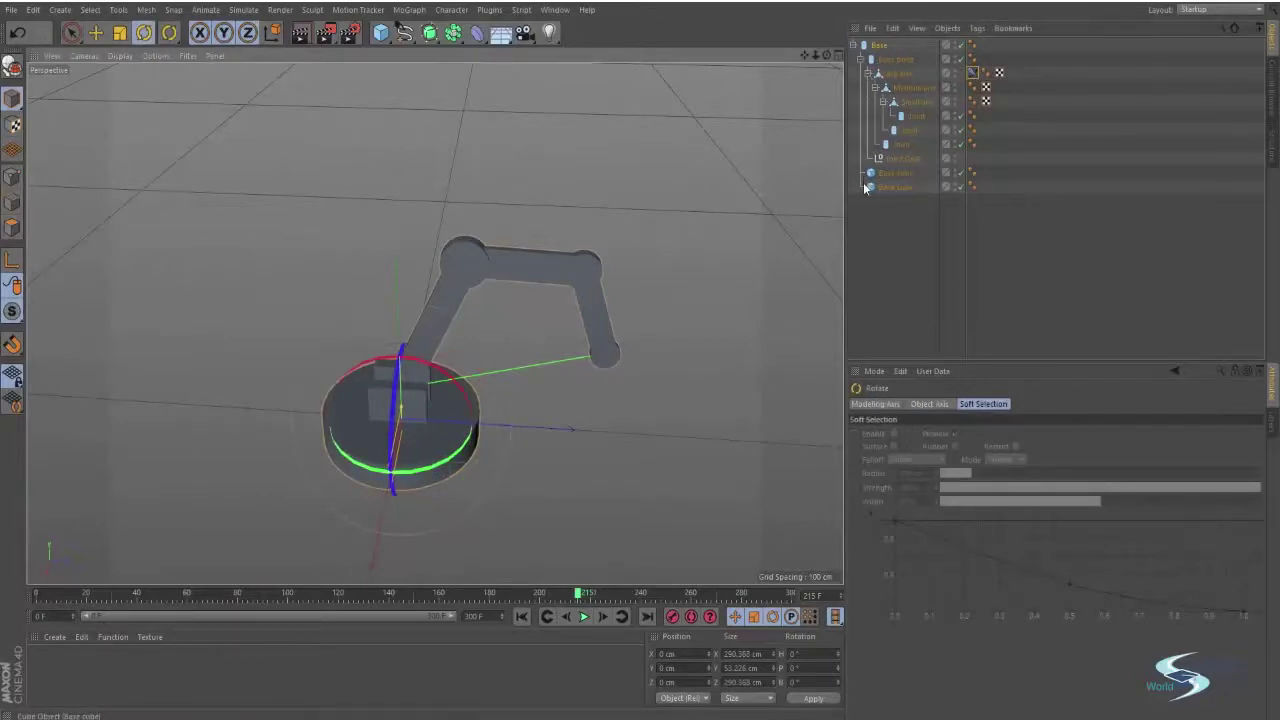
left_click(895, 74)
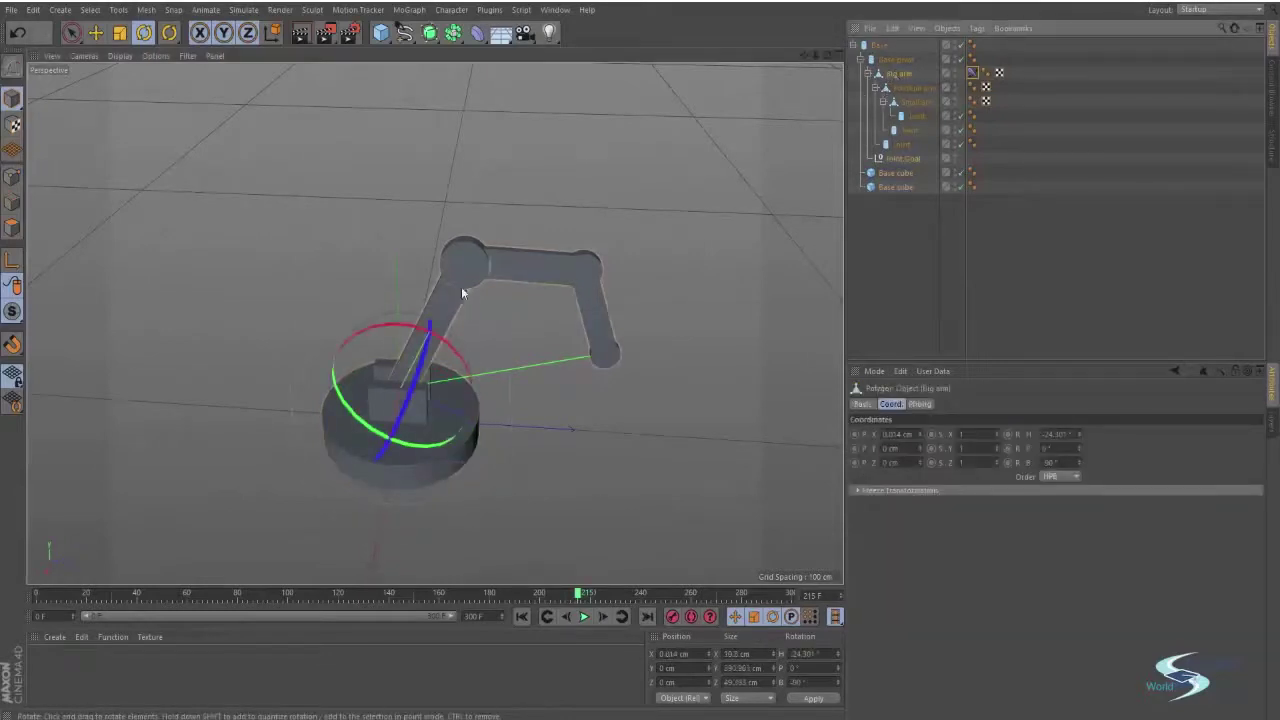
left_click_drag(461, 286, 387, 404, "alt")
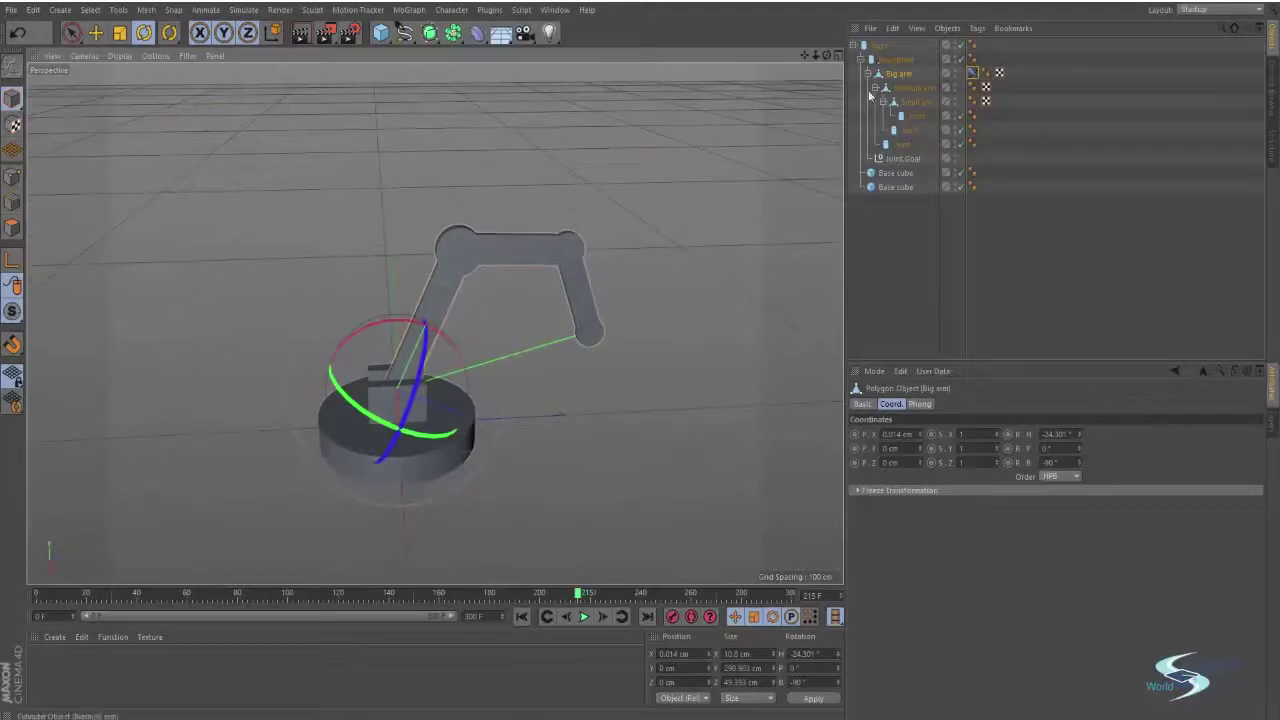
left_click(900, 159)
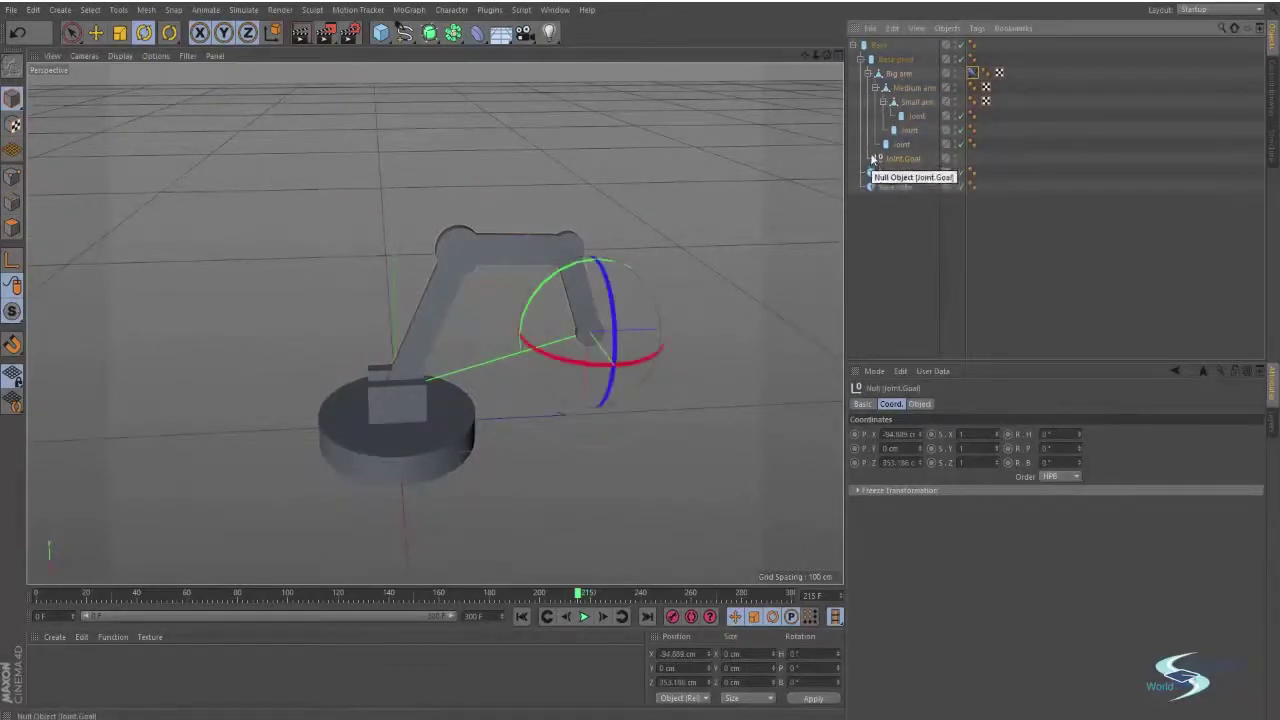
left_click(867, 75)
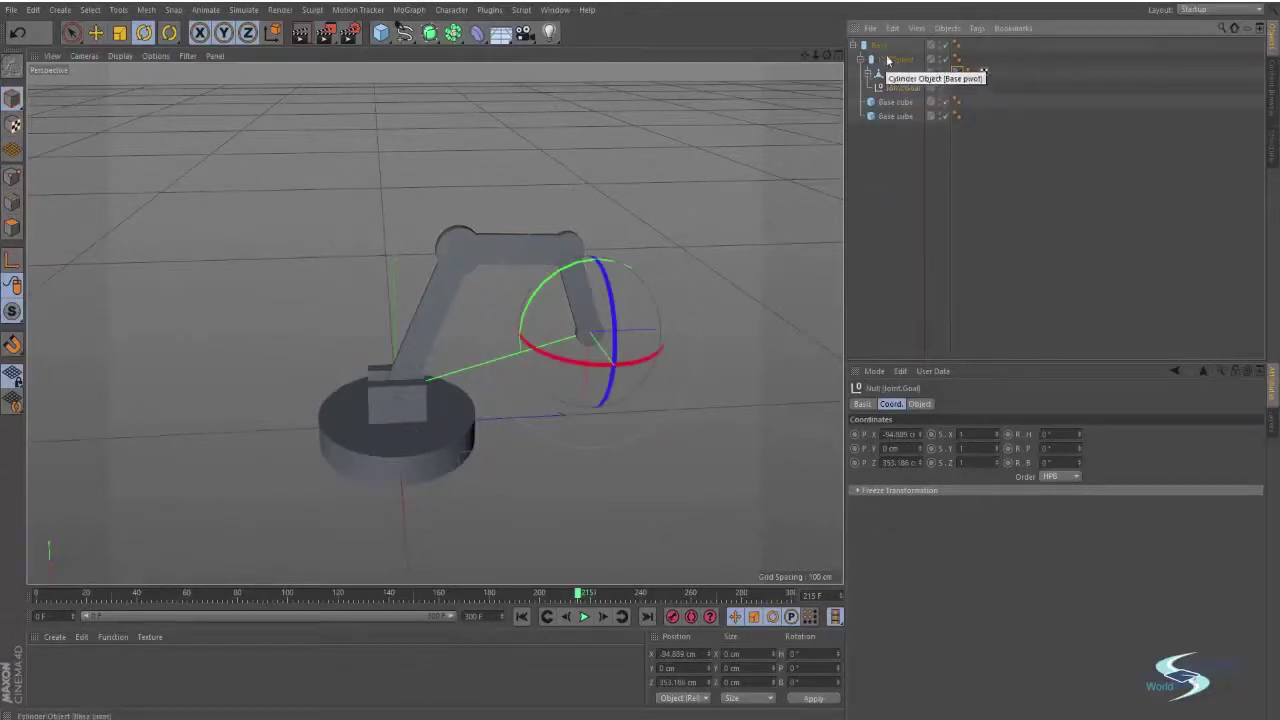
left_click(867, 75)
left_click(889, 60)
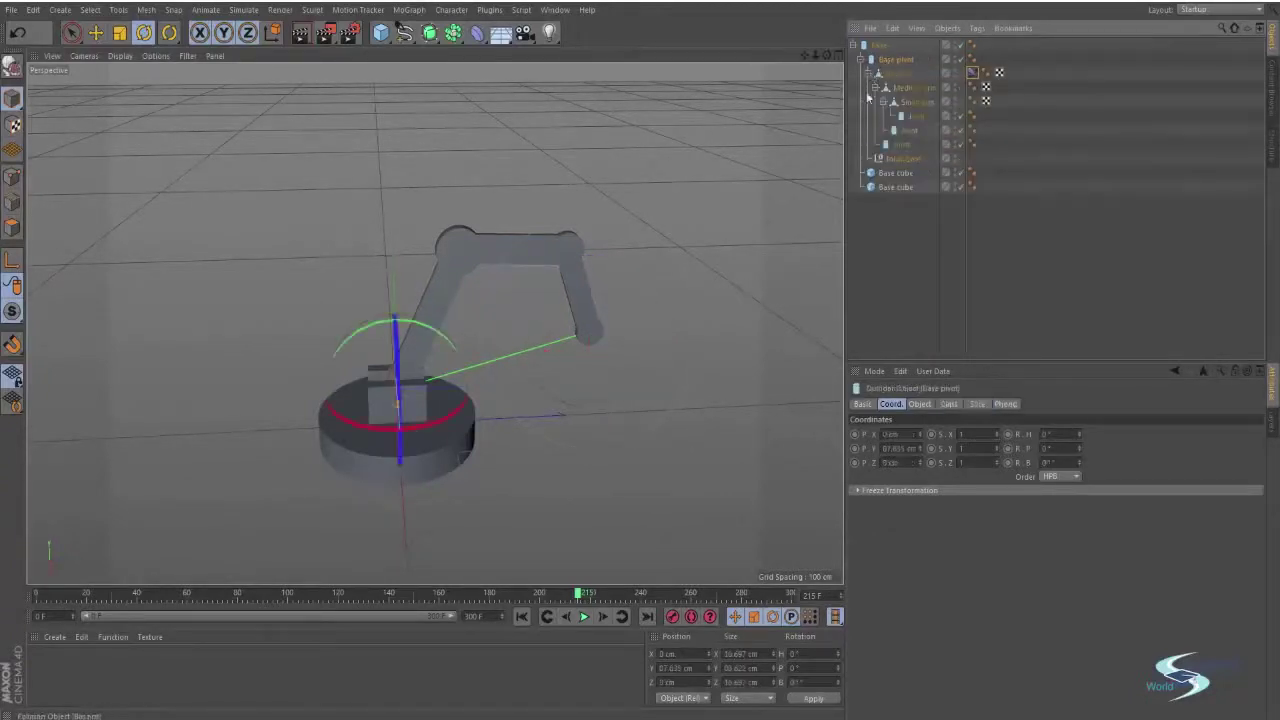
left_click(879, 45)
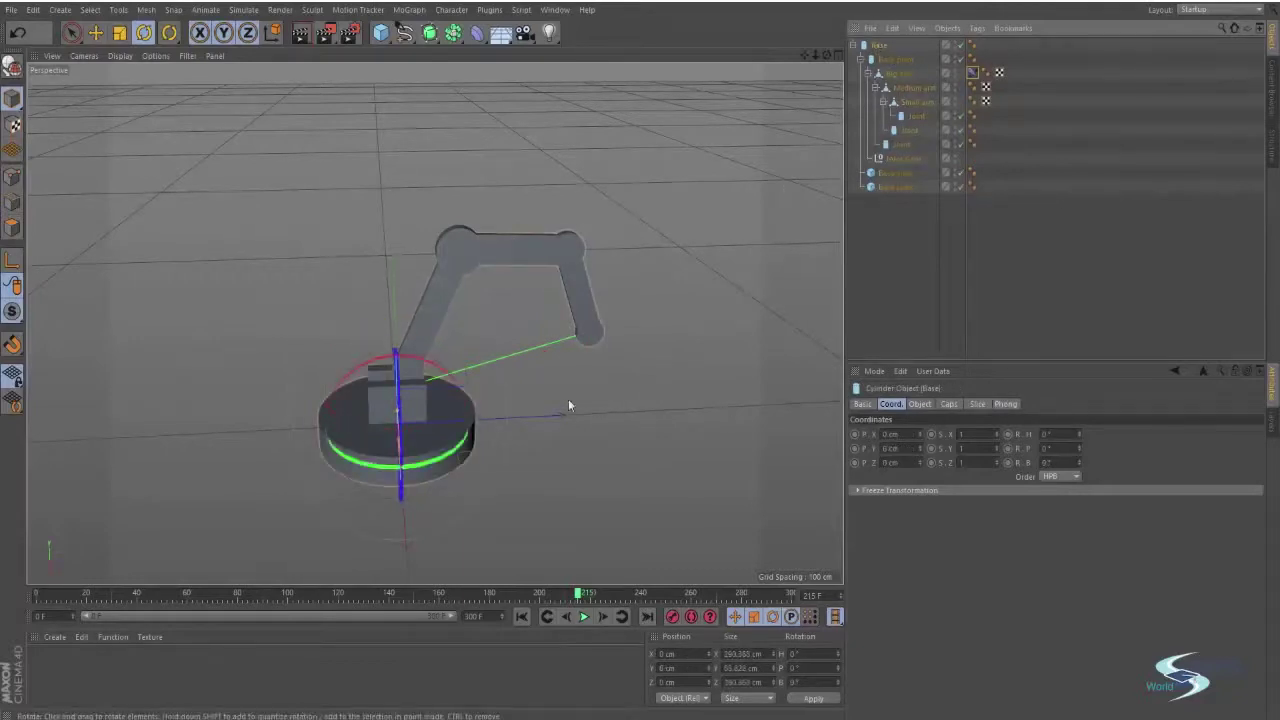
left_click_drag(714, 306, 640, 318, "alt")
Return the timeline to frame 0 and move the Joint.Goal null farther out and down from the base
left_click(904, 159)
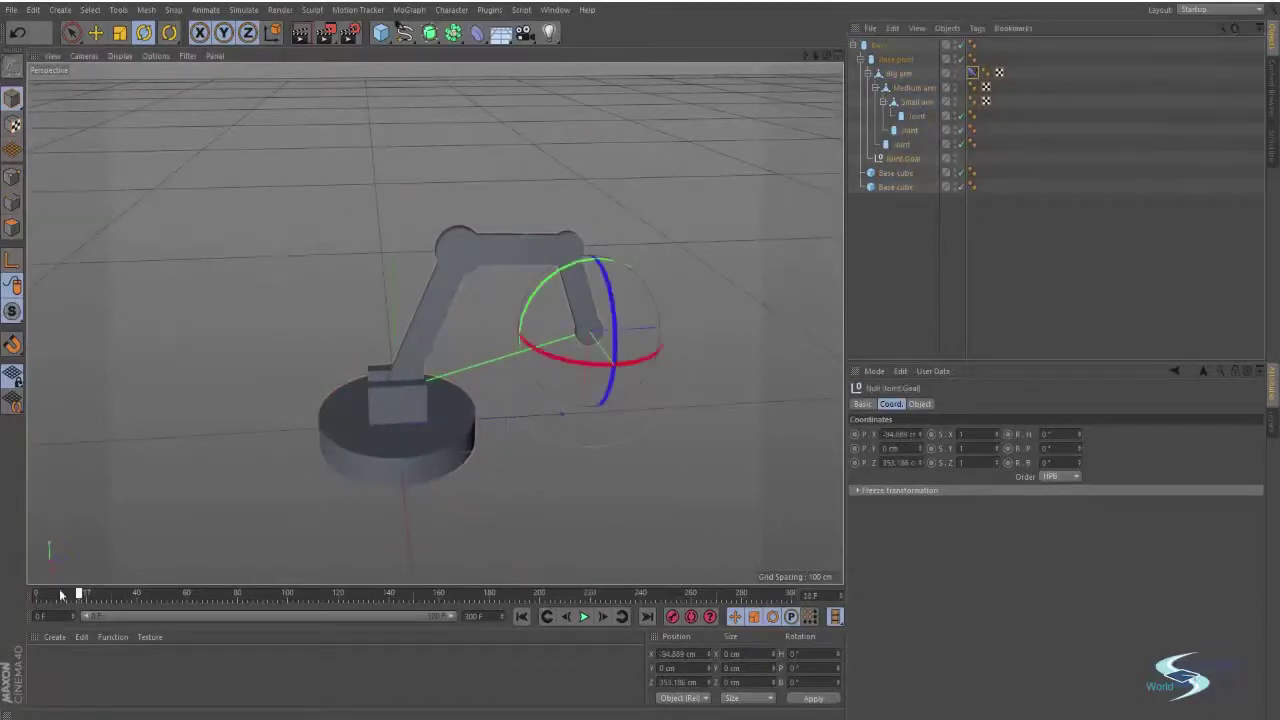
left_click_drag(60, 595, 37, 595)
key("e")
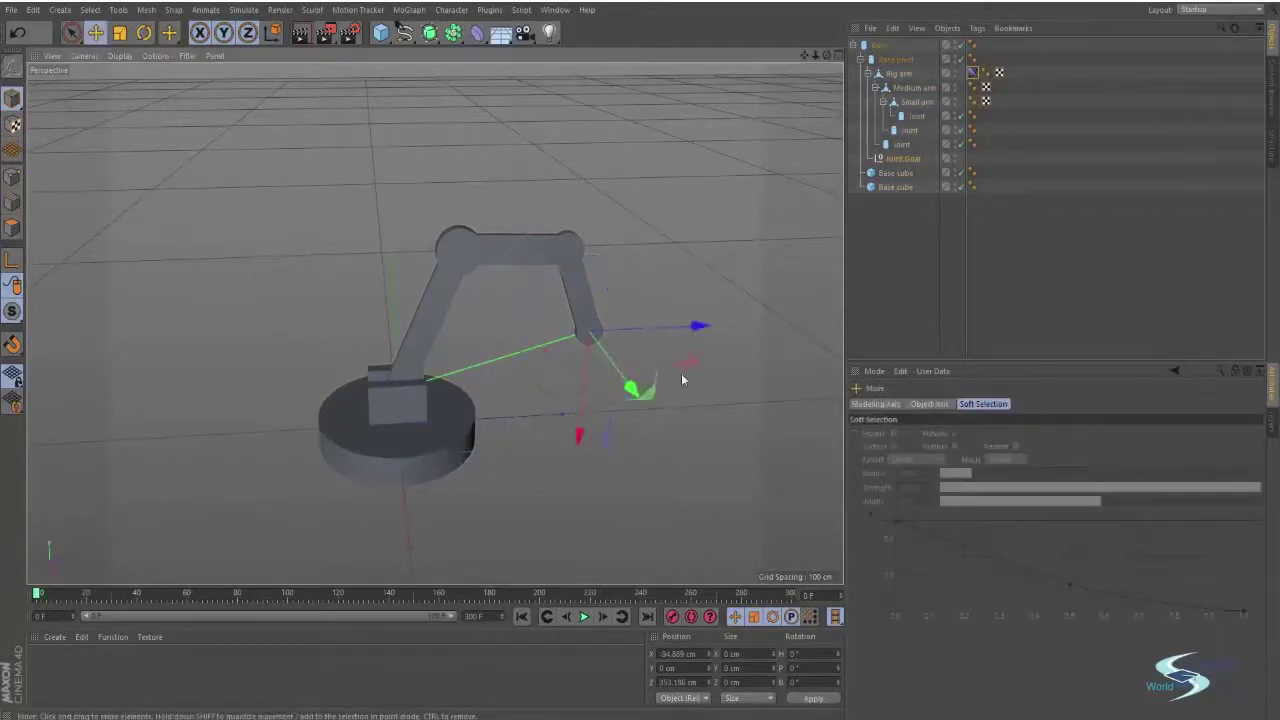
left_click_drag(646, 386, 760, 428)
Try rotating the Base about its vertical axis from two viewing angles, and undo the rotations
left_click(418, 456)
key("r")
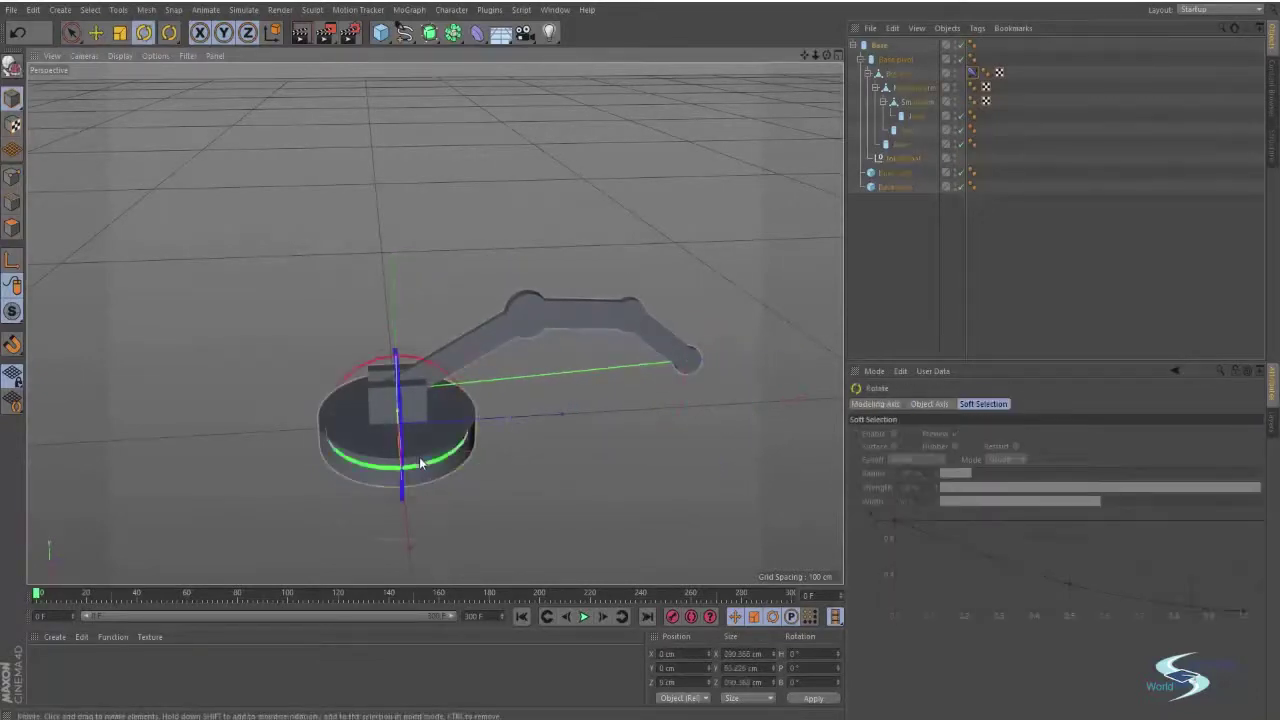
left_click_drag(417, 462, 451, 450)
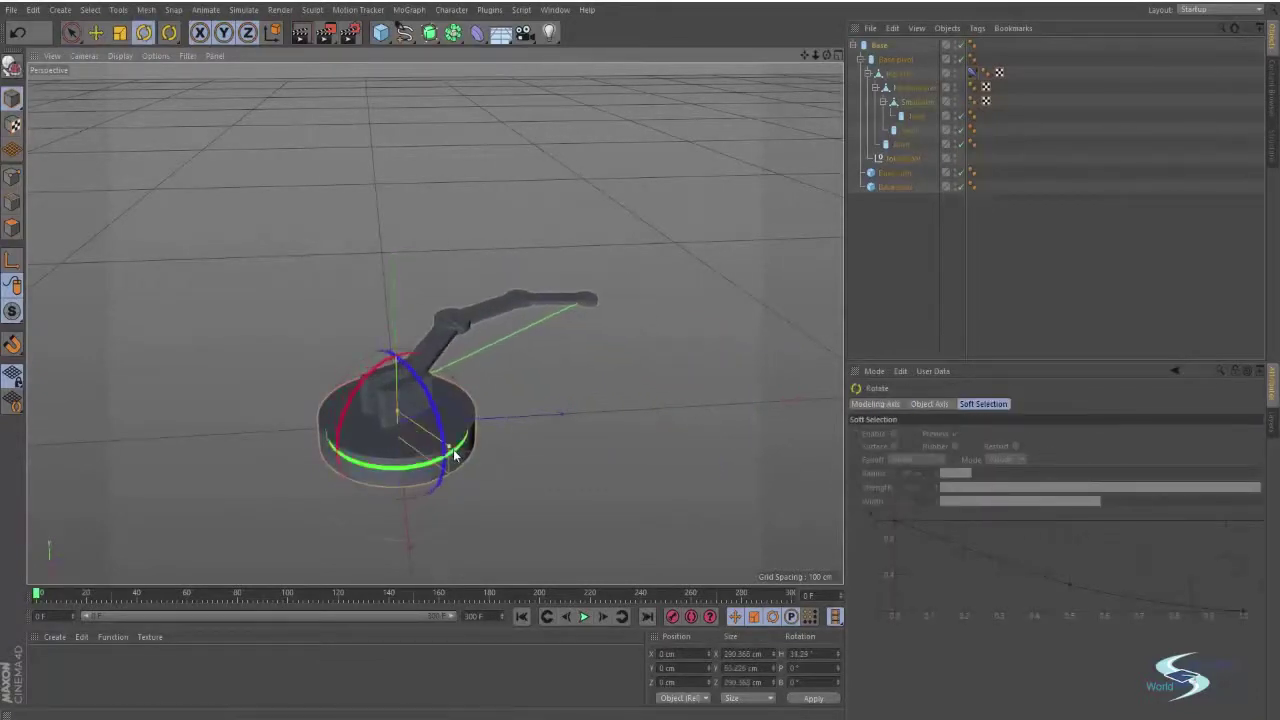
key("ctrl+z")
left_click_drag(491, 386, 647, 387, "alt")
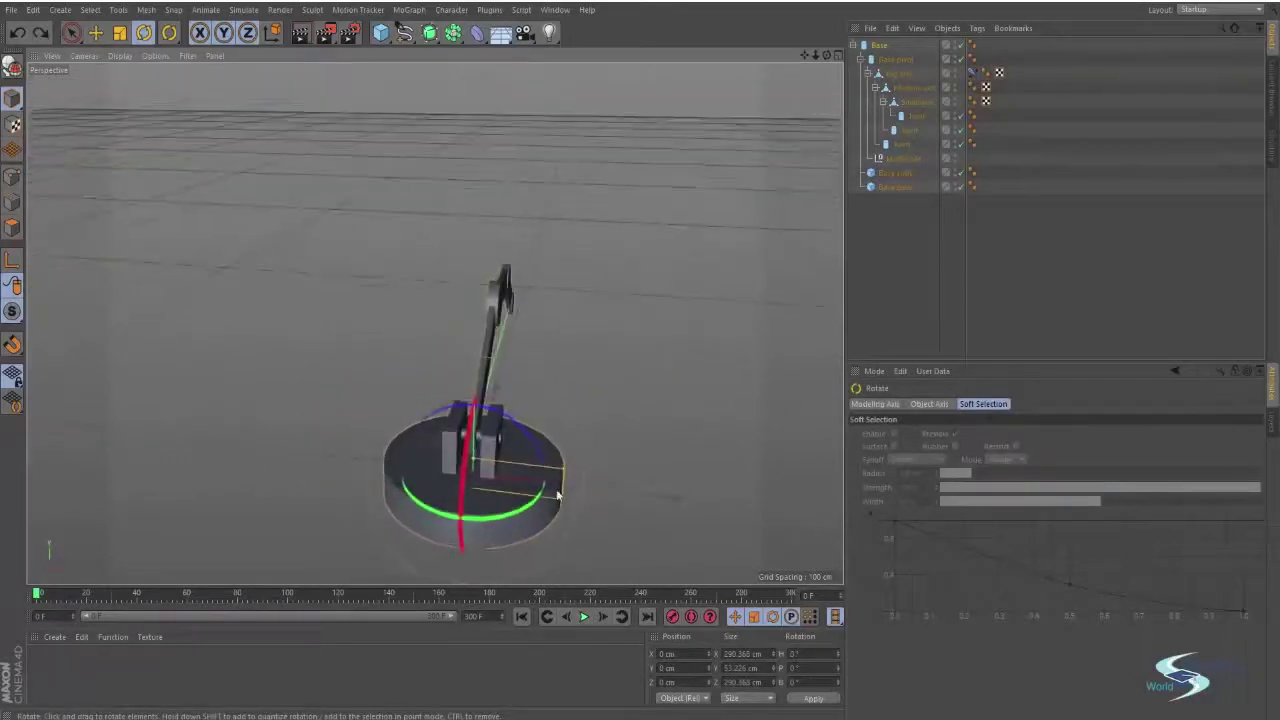
left_click_drag(530, 504, 824, 272)
key("ctrl+z")
left_click(903, 161)
left_click(497, 490)
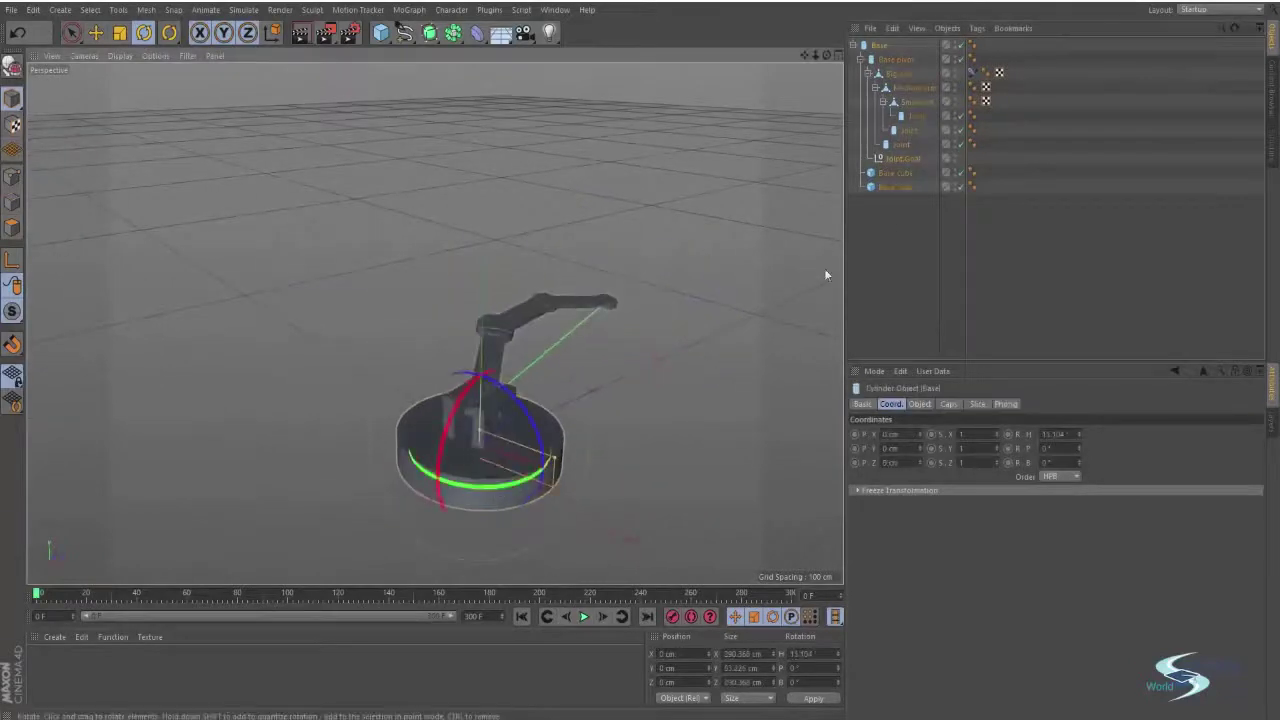
Try turning the Base again with the arm raised, undo the rotation, and clear the selection
left_click(903, 158)
left_click_drag(680, 278, 611, 476, "alt")
key("e")
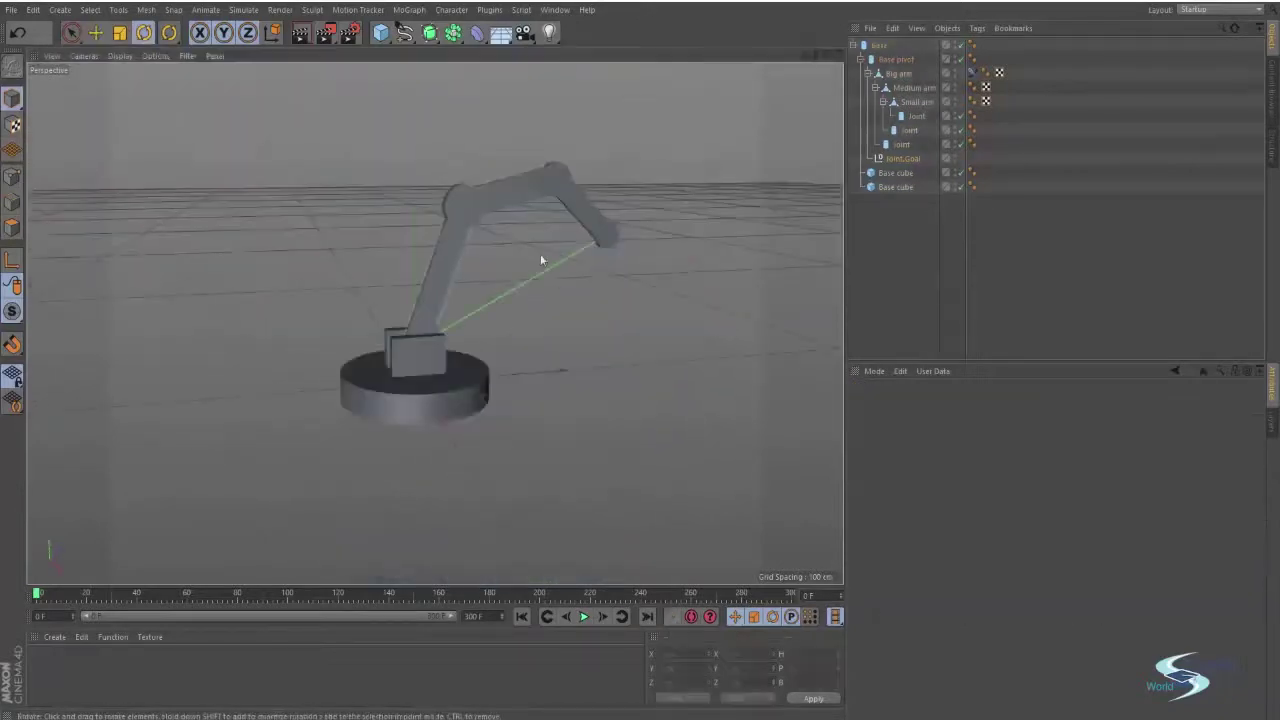
mouse_move(540, 255)
left_mouse_down("alt")
mouse_move(535, 175)
mouse_move(586, 211)
mouse_move(523, 234)
mouse_move(520, 257)
mouse_move(499, 229)
left_mouse_up("alt")
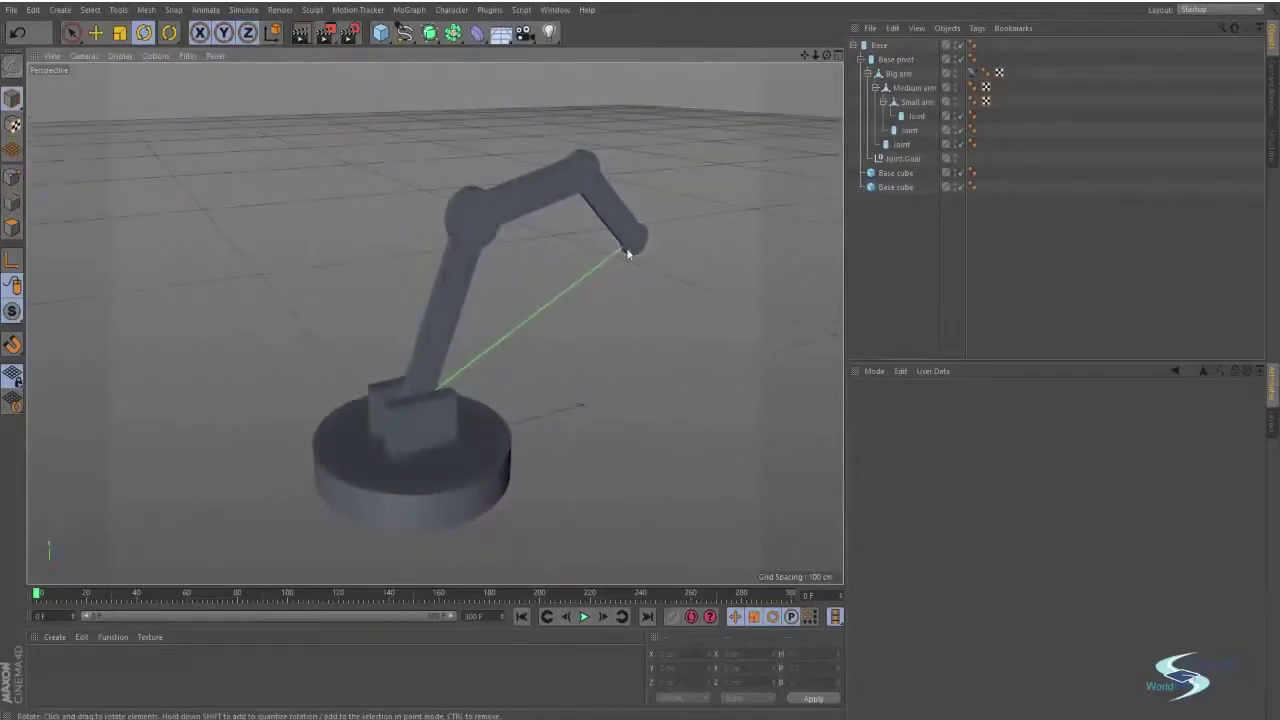
left_click_drag(523, 318, 466, 297, "alt")
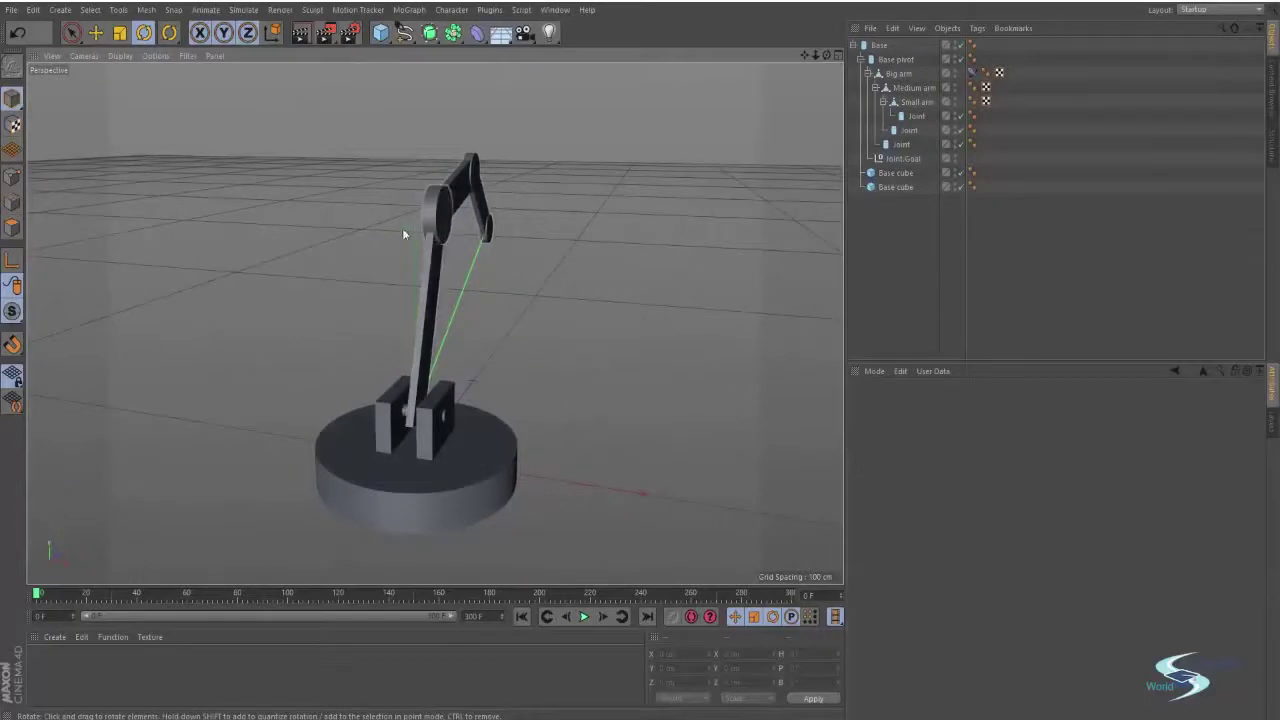
left_click(400, 465)
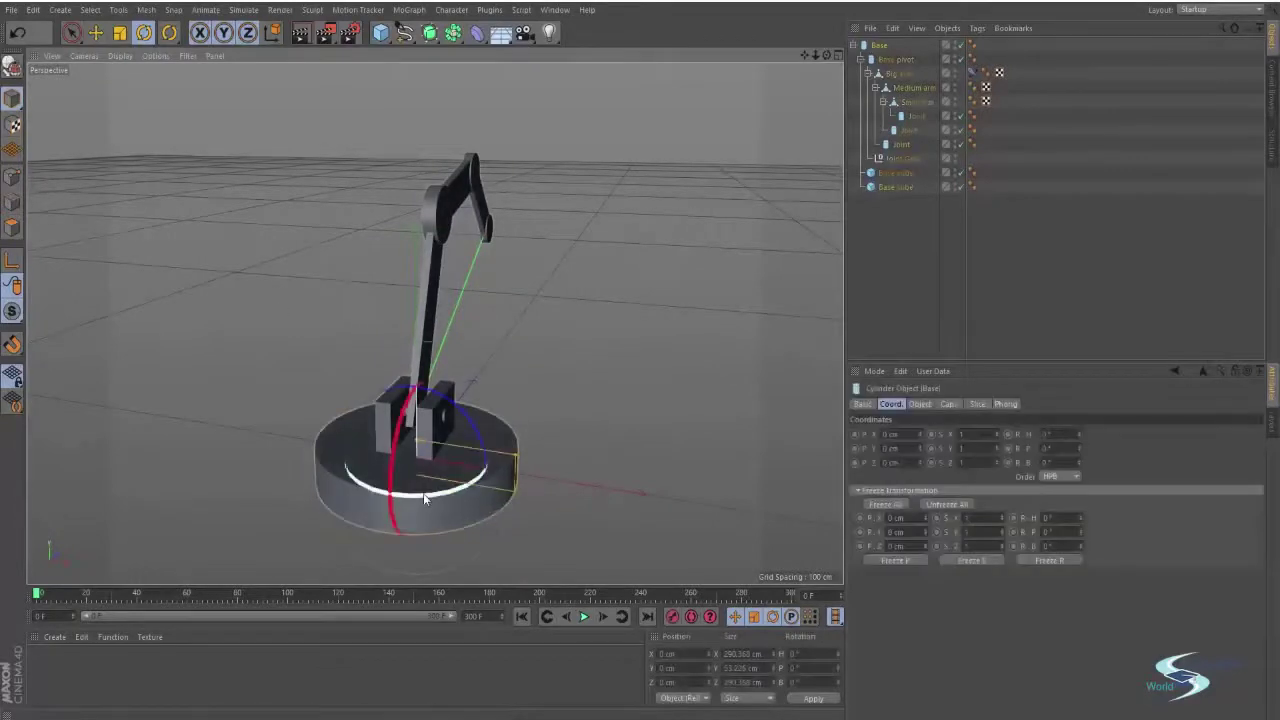
left_click_drag(423, 493, 462, 489)
key("ctrl+z")
left_click(647, 370)
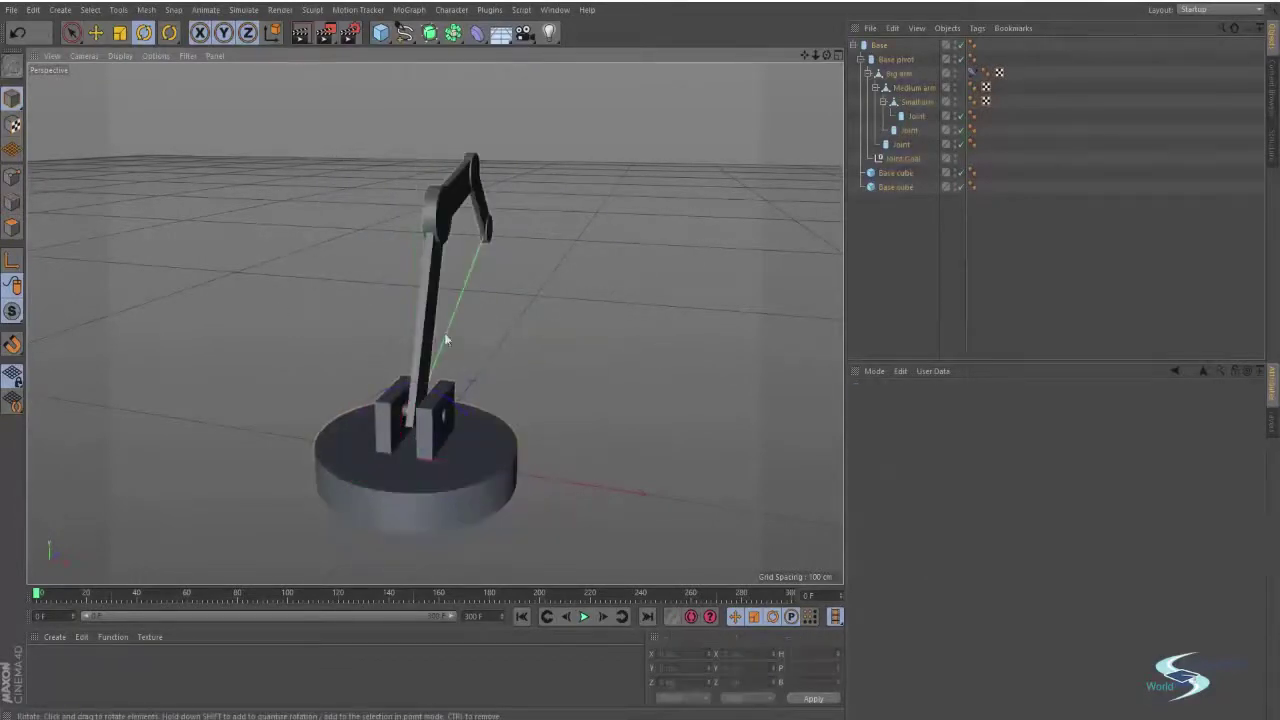
left_click_drag(443, 334, 398, 346, "alt")
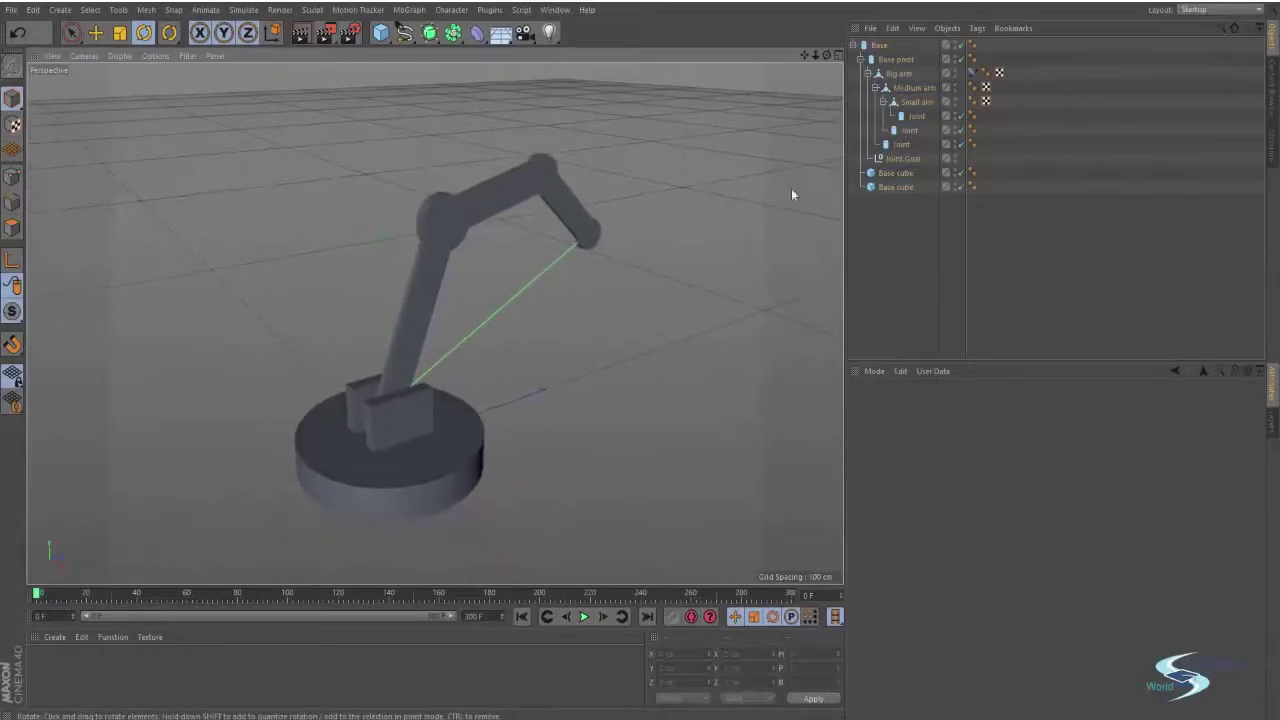
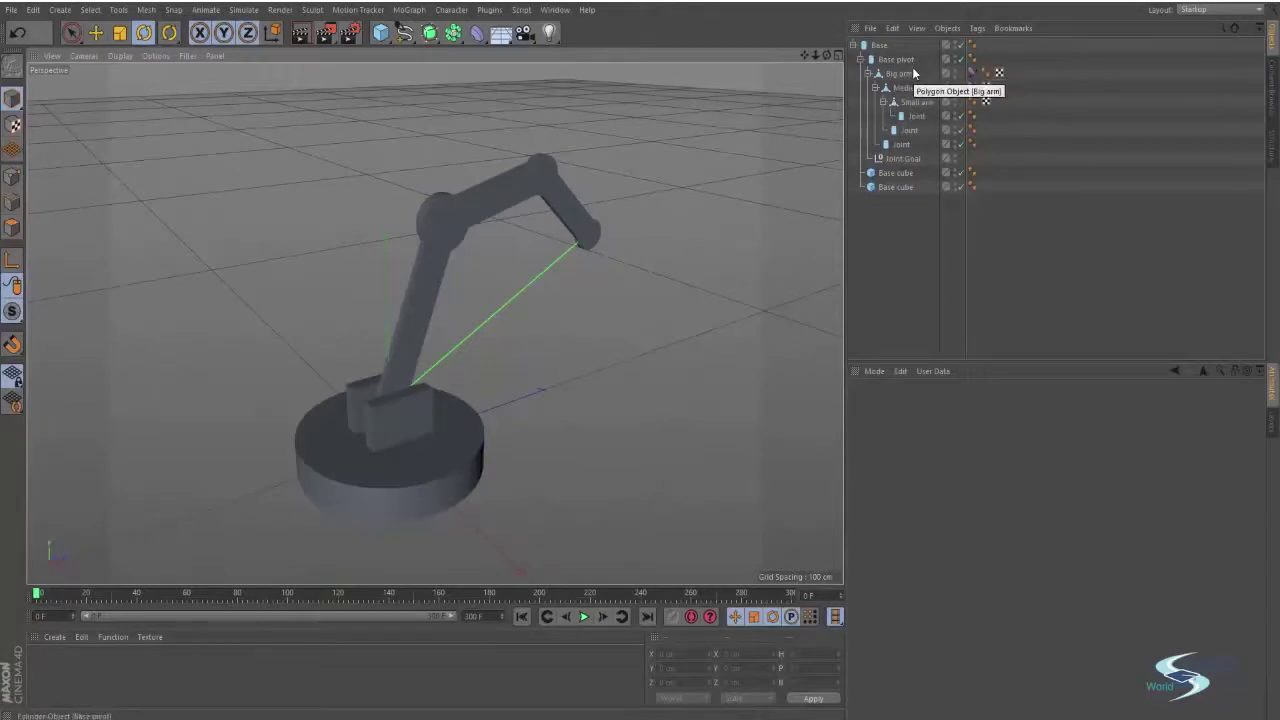
Set the IK Solver of the Big arm's IK tag to 3D and select the Joint.Goal null
left_click(973, 73)
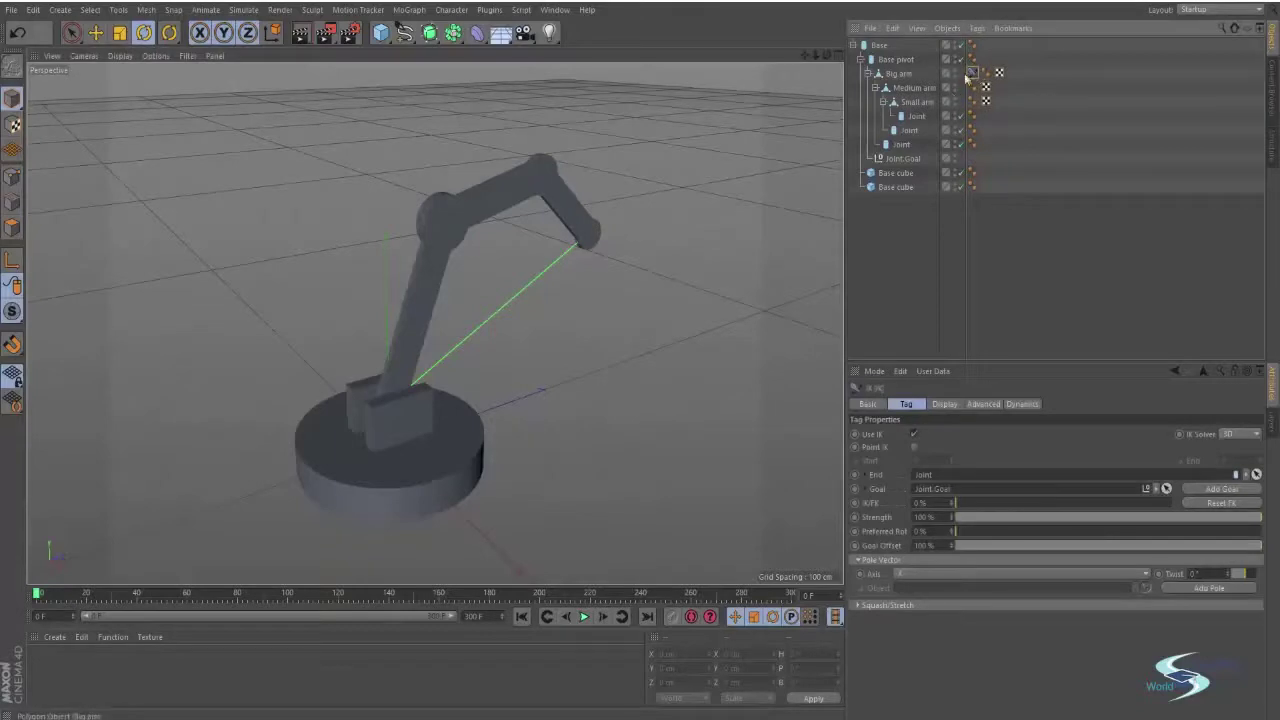
left_click(1237, 436)
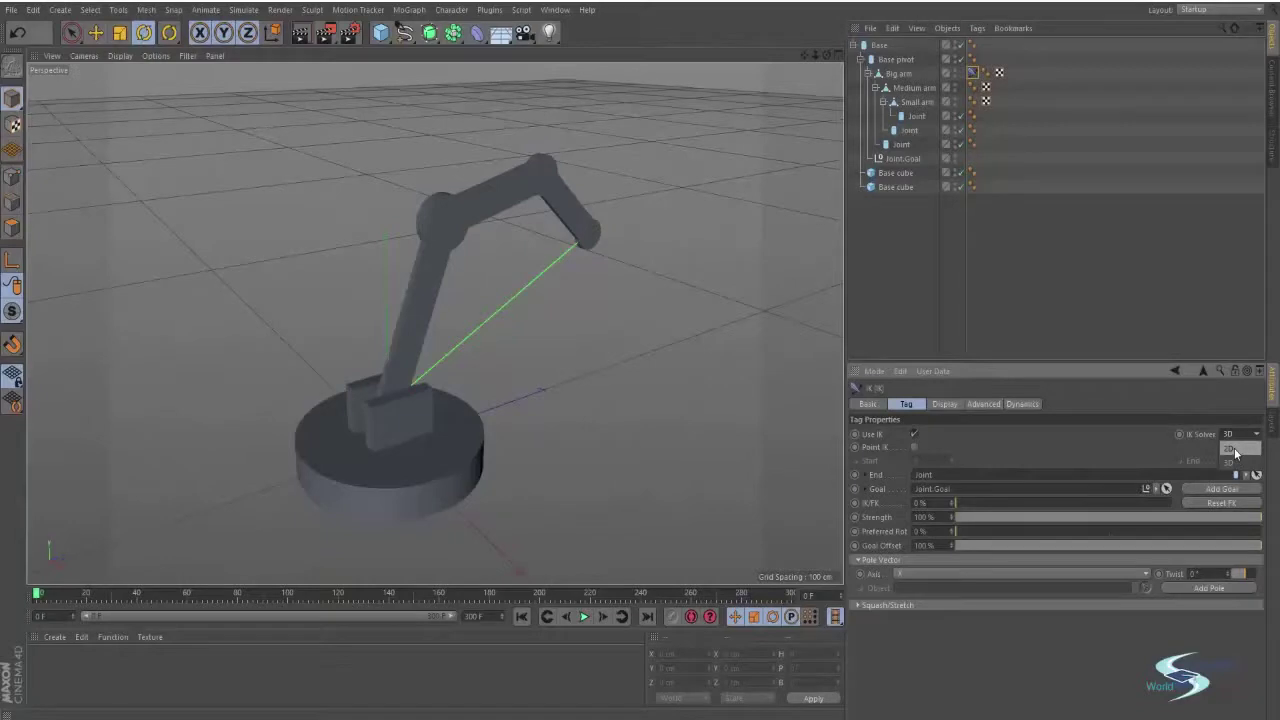
left_click(1235, 461)
left_click(972, 75)
left_click(900, 159)
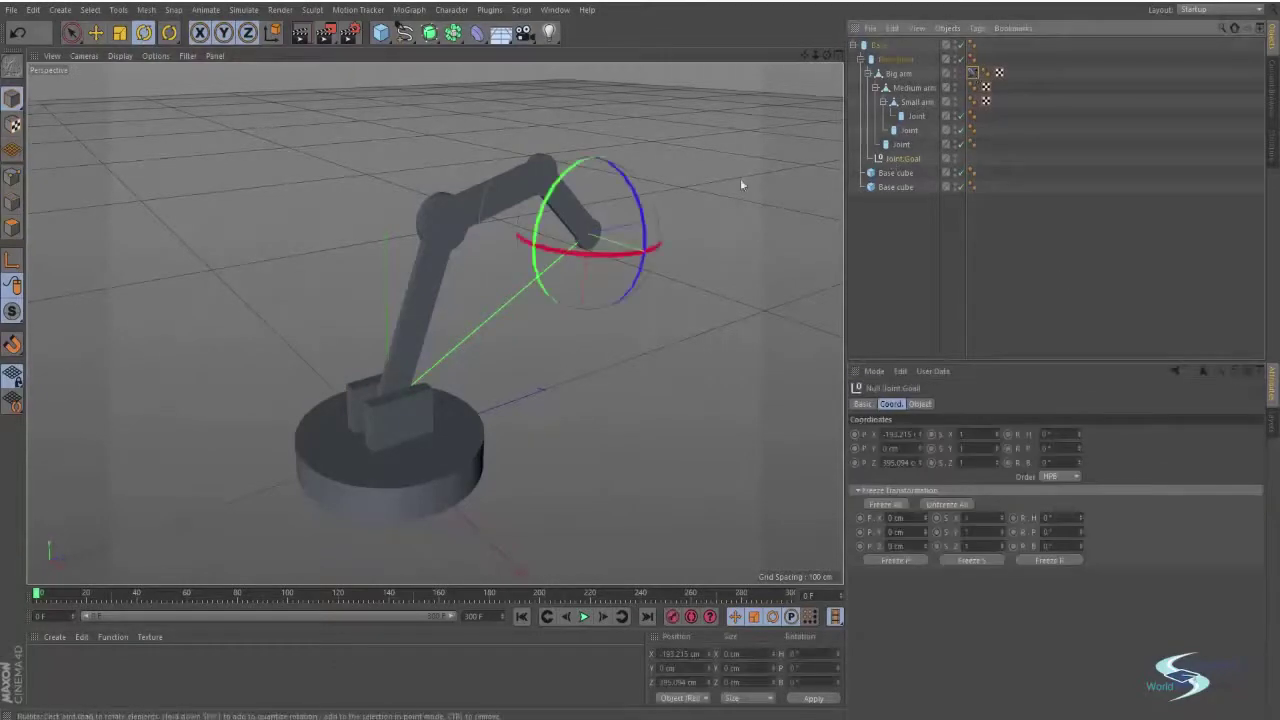
Move the Joint.Goal null inward toward the base, to about X -160 cm and Z 290 cm
left_click_drag(740, 178, 536, 217, "alt")
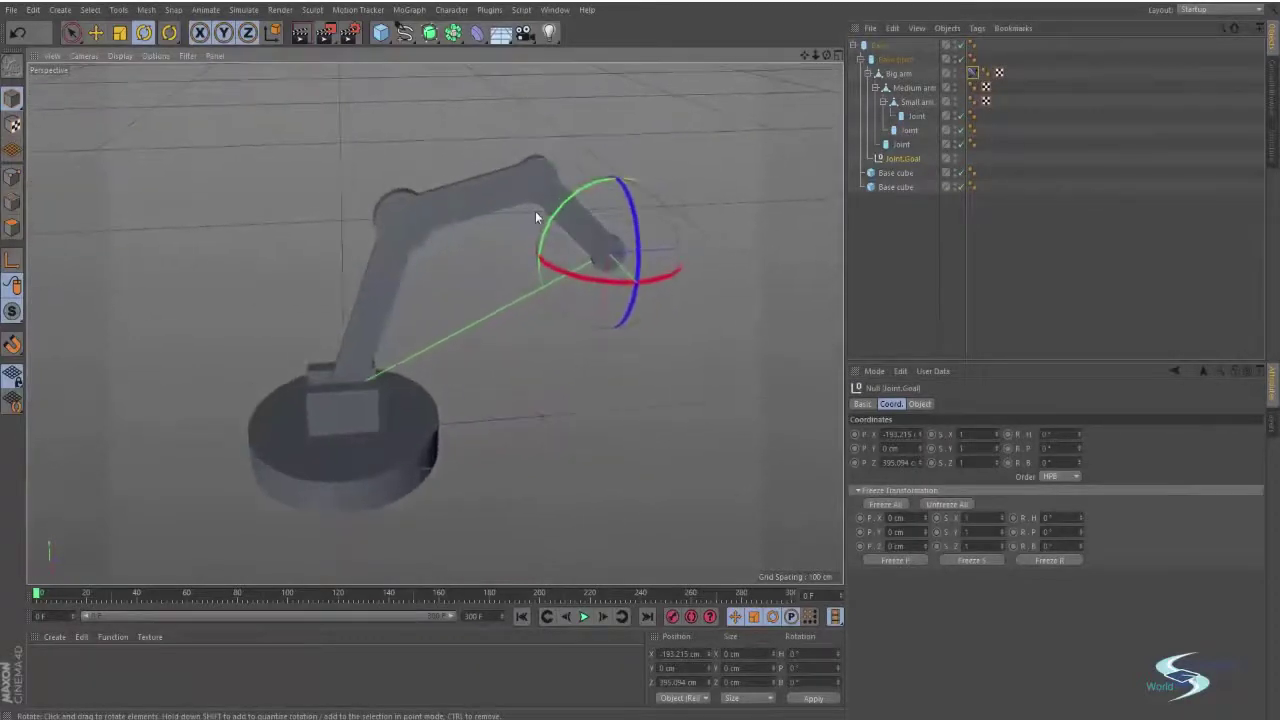
key("e")
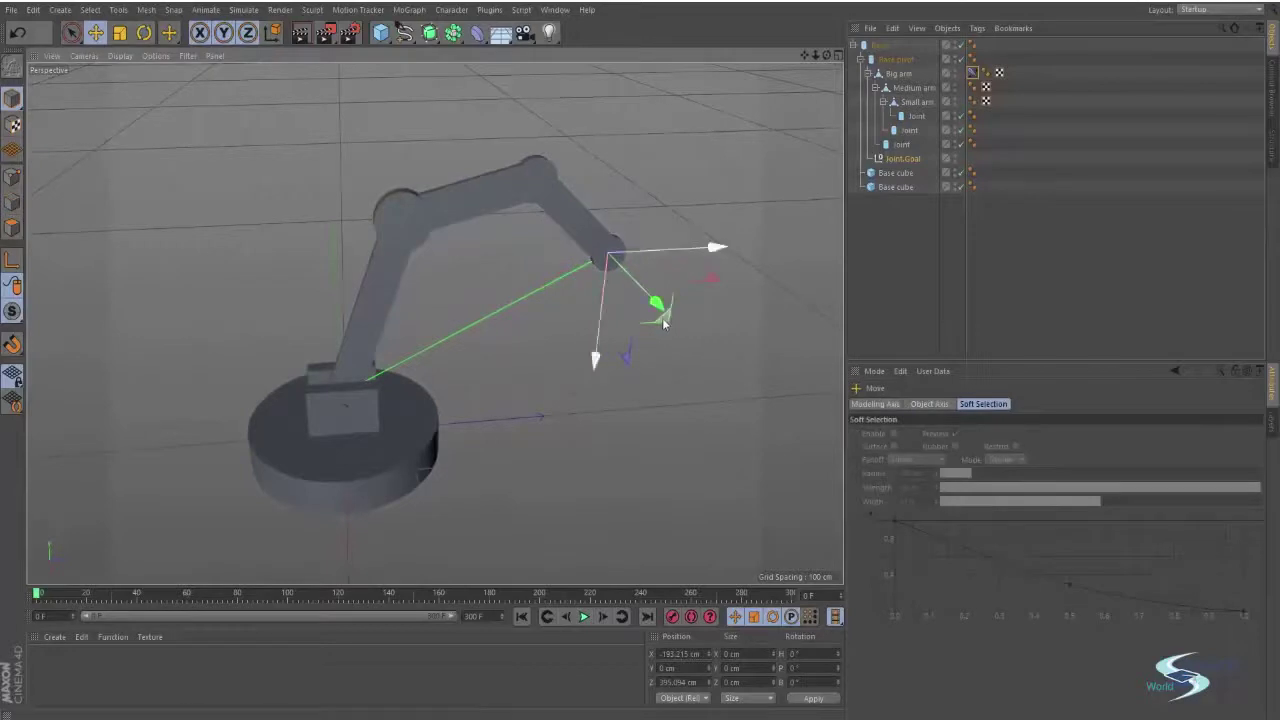
left_click_drag(665, 325, 592, 341)
Try rotating the Base about 78° around its vertical axis, check the arm with the Joint.Goal null selected, and undo the last change
left_click(881, 48)
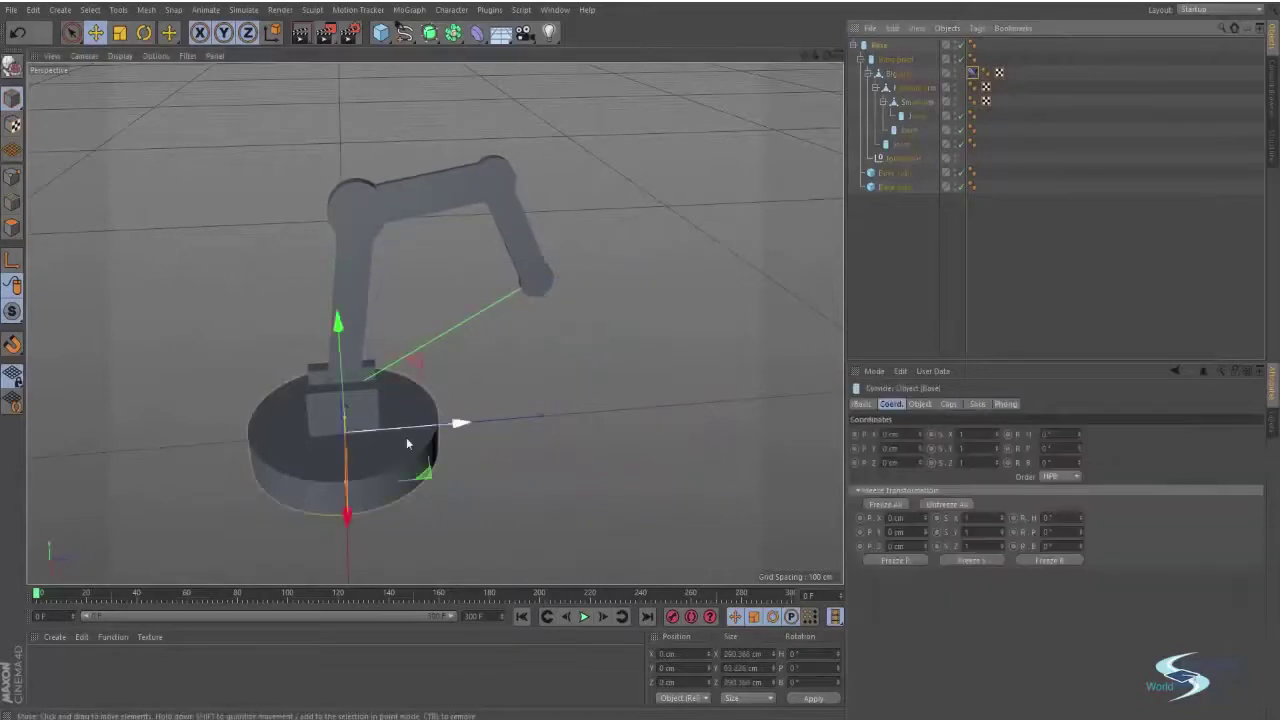
key("r")
left_click_drag(381, 489, 600, 360)
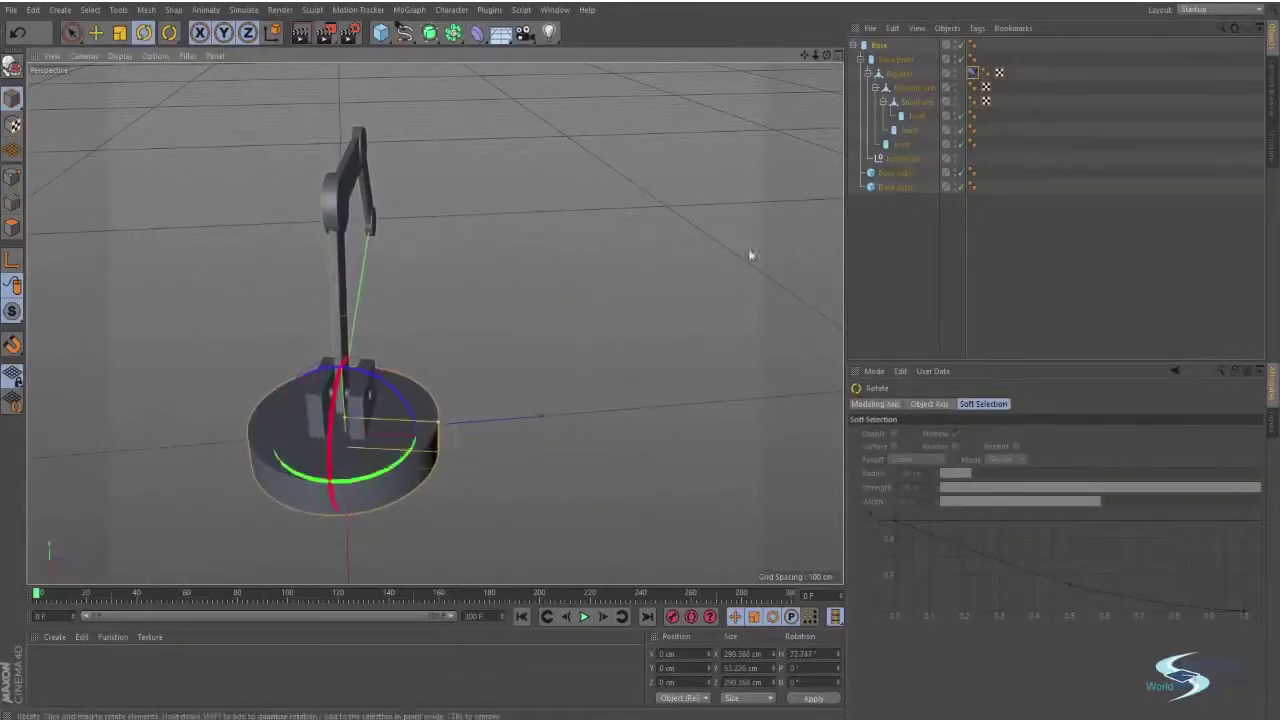
left_click(899, 161)
key("e")
left_click_drag(397, 261, 557, 290, "alt")
key("ctrl+z")
Reset the Base's heading rotation to 0° and collapse its Freeze Transformation settings
left_click(880, 45)
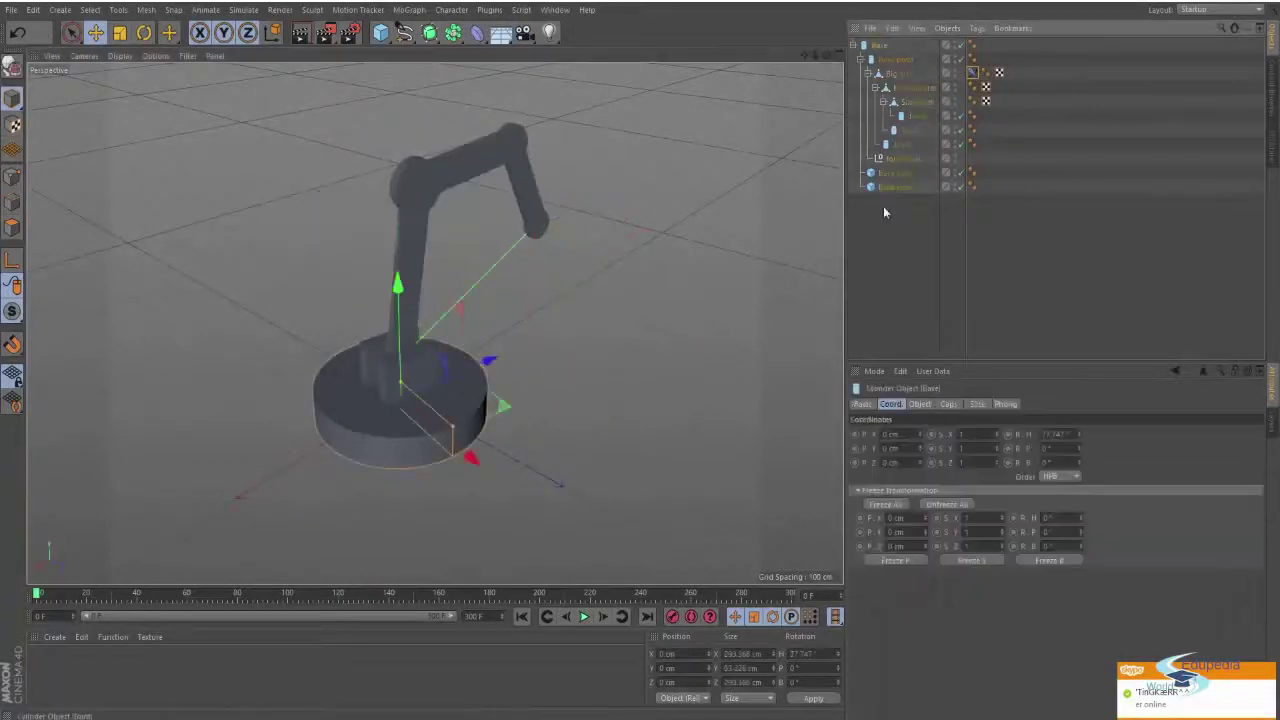
left_click(1052, 434)
type("0")
key("Return")
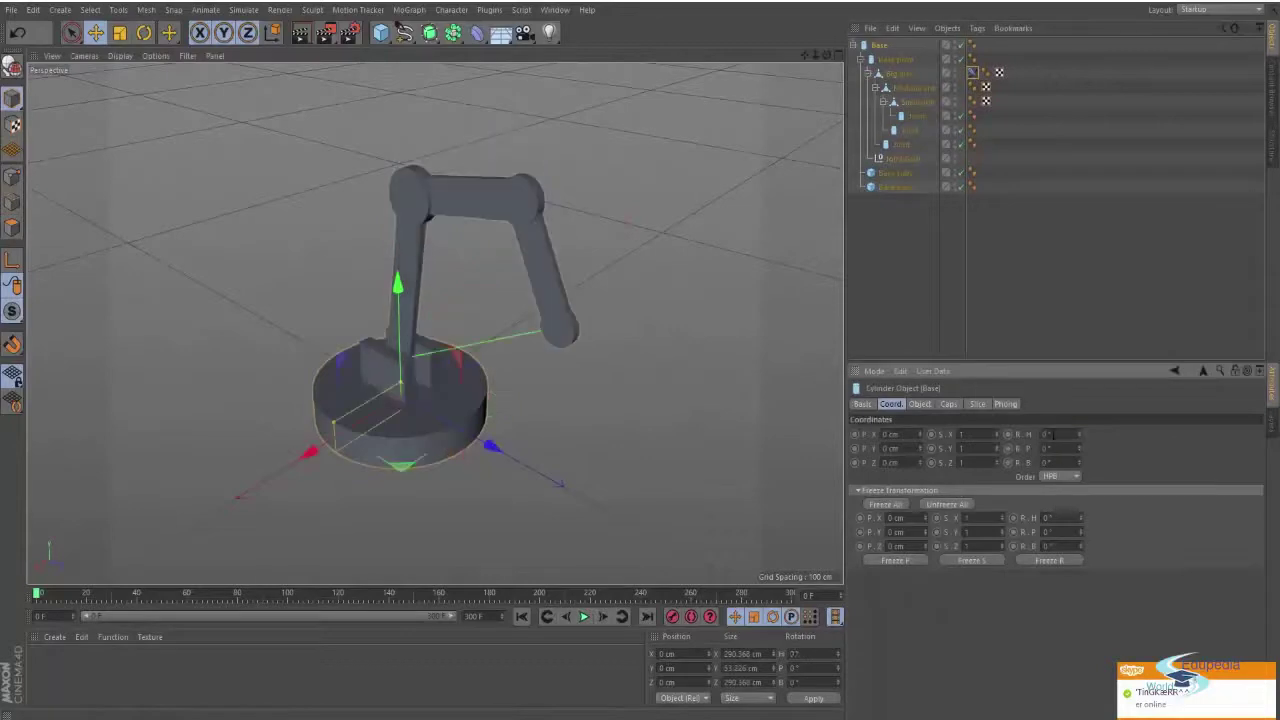
left_click(860, 491)
left_click_drag(492, 398, 765, 342, "alt")
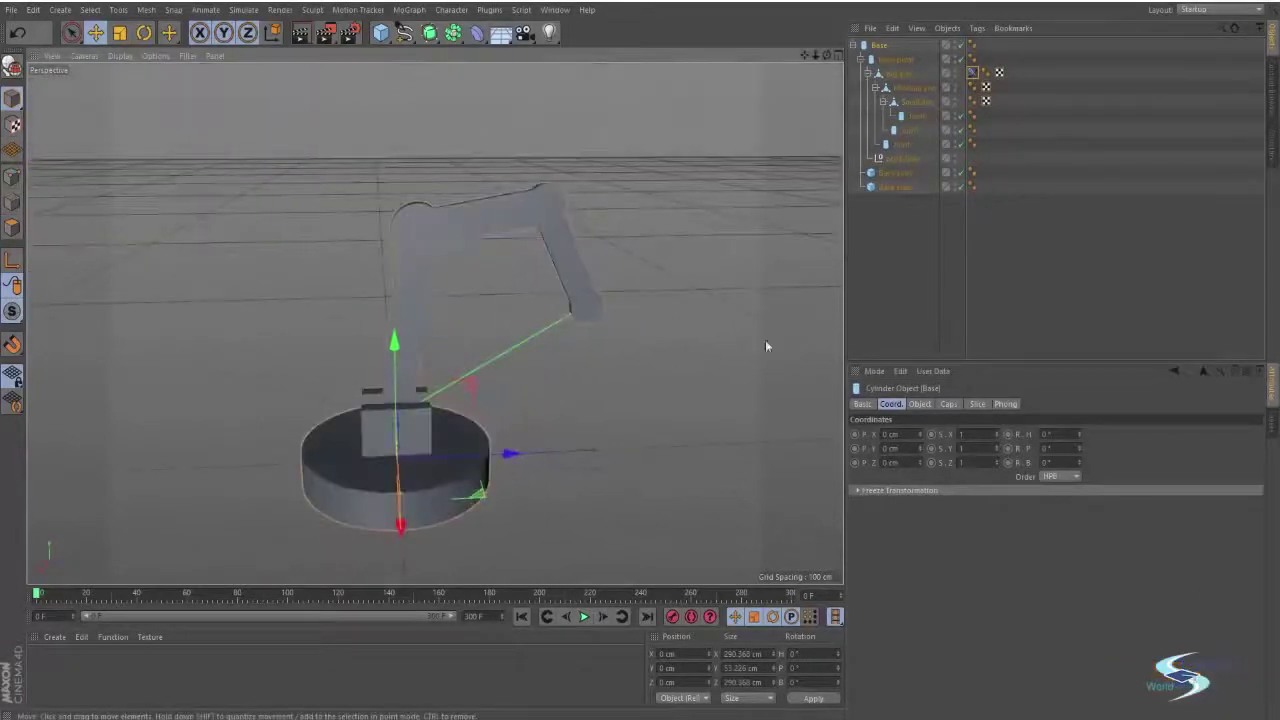
Move the Joint.Goal null close above the base, to about X -211 cm and Z 72 cm, to fold the arm
left_click(901, 158)
left_click_drag(720, 262, 554, 250, "alt")
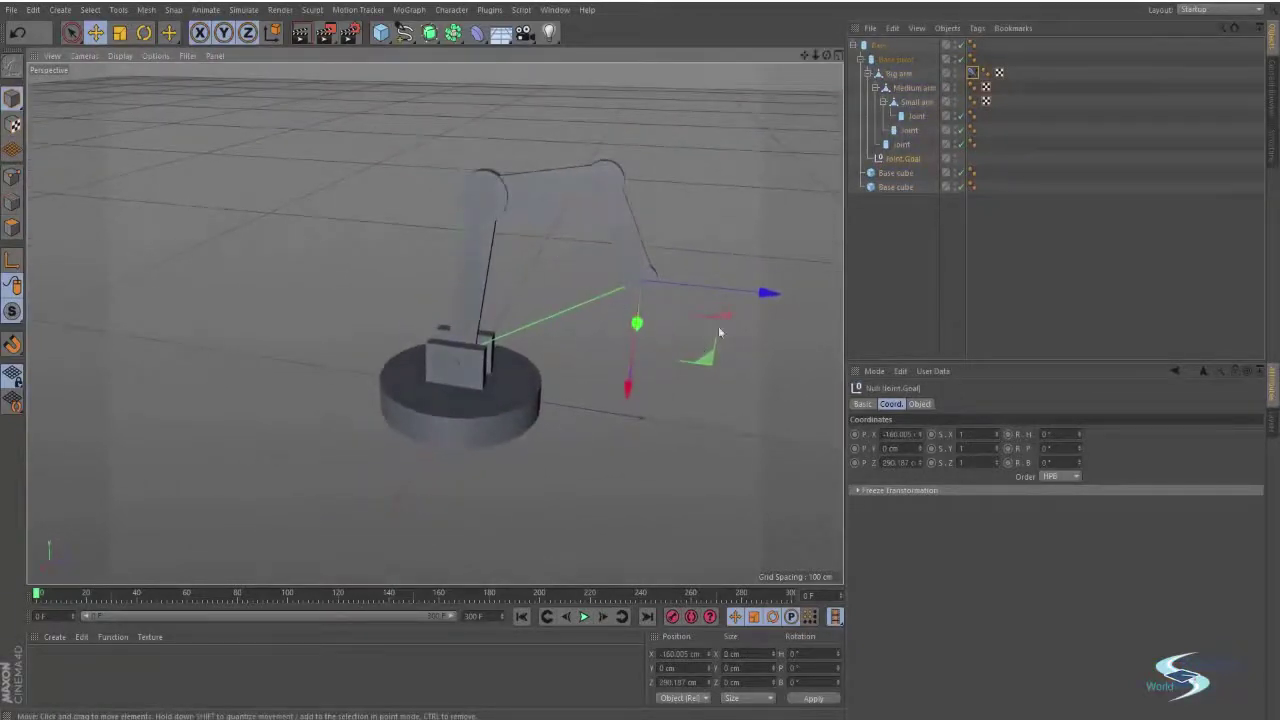
left_click_drag(718, 326, 466, 256, "alt")
middle_click_drag(555, 240, 611, 305, "alt")
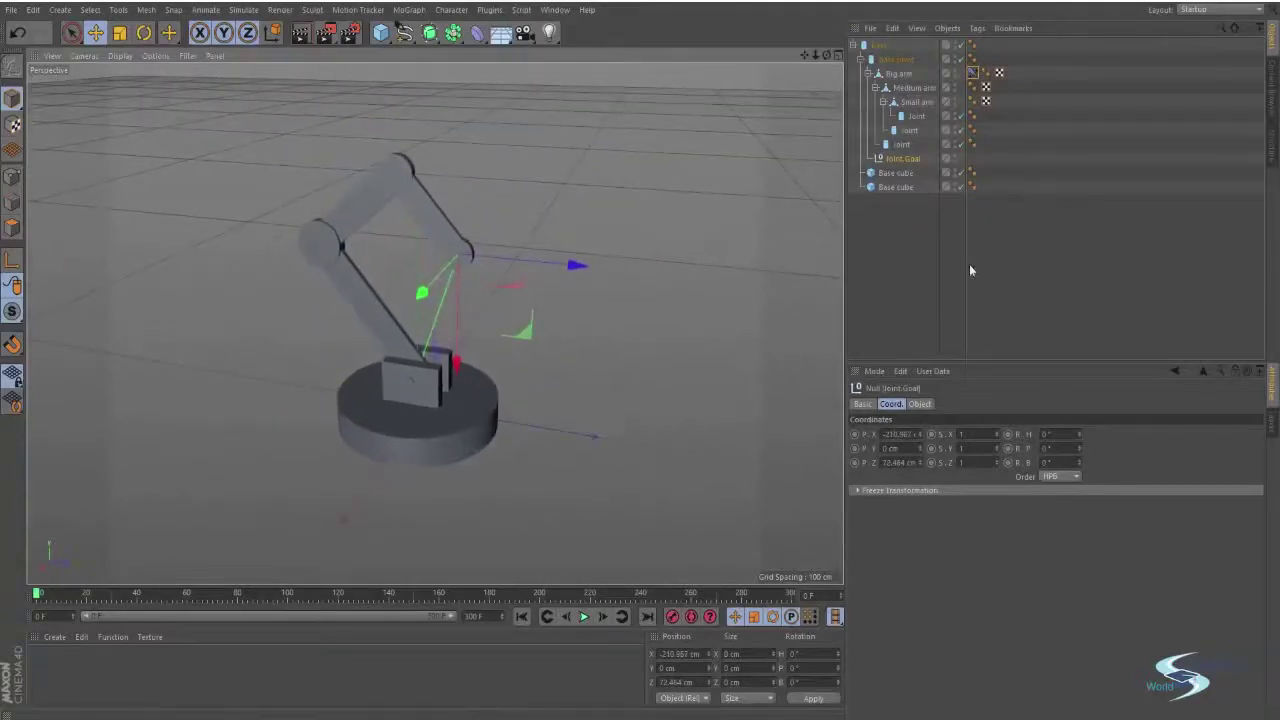
Record keyframes for all objects at frame 0 and advance the timeline to frame 80
left_click(1006, 266)
key("ctrl+a")
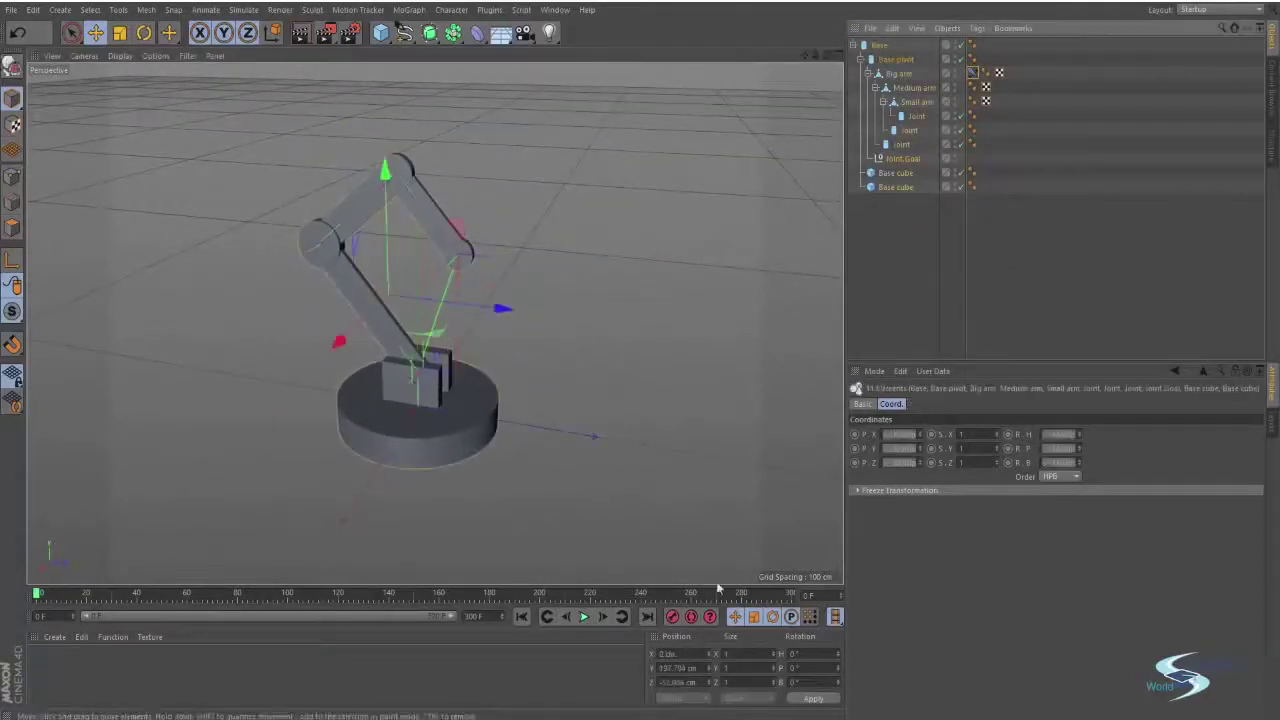
left_click(672, 616)
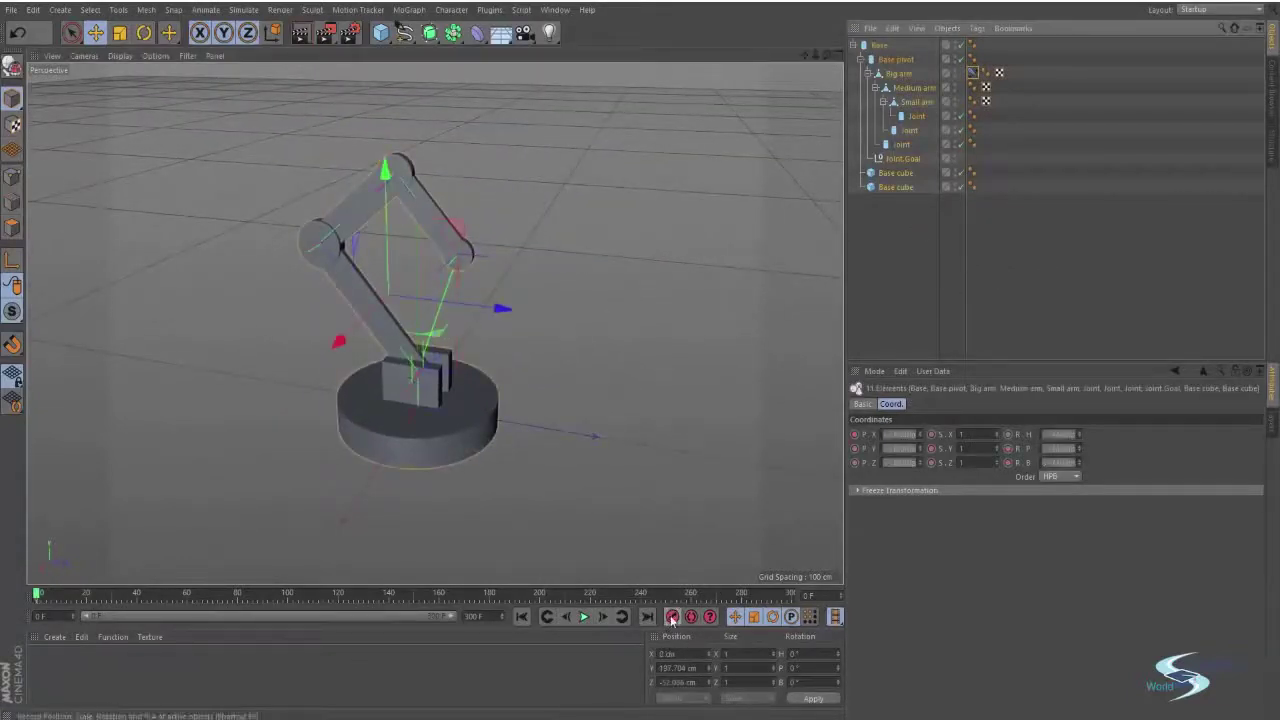
left_click(911, 257)
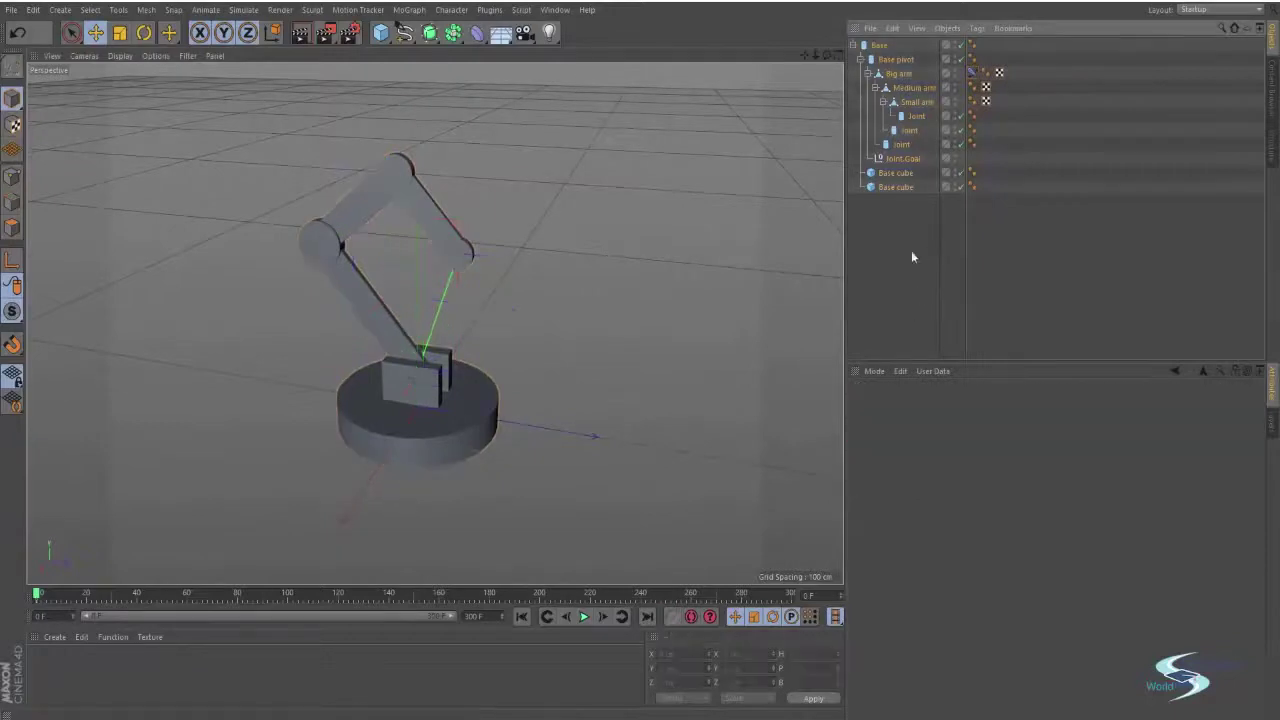
left_click(37, 596)
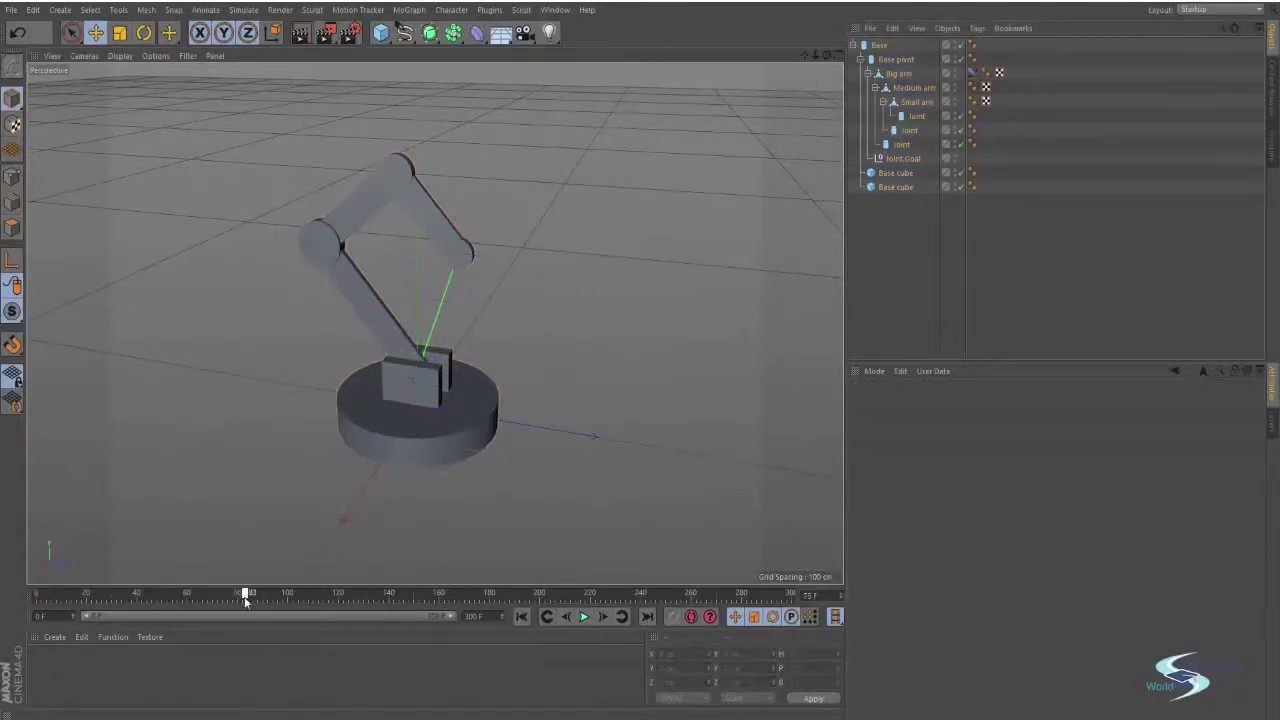
left_click(900, 159)
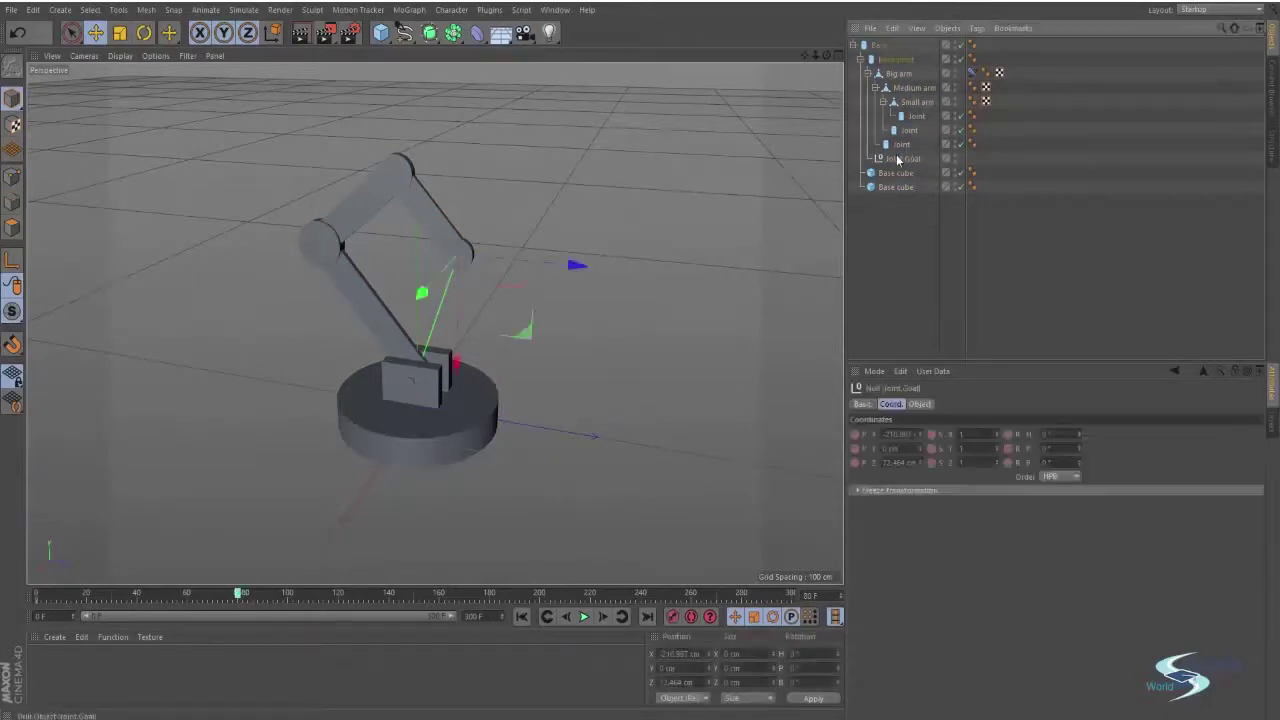
left_click(879, 46)
left_click(910, 233)
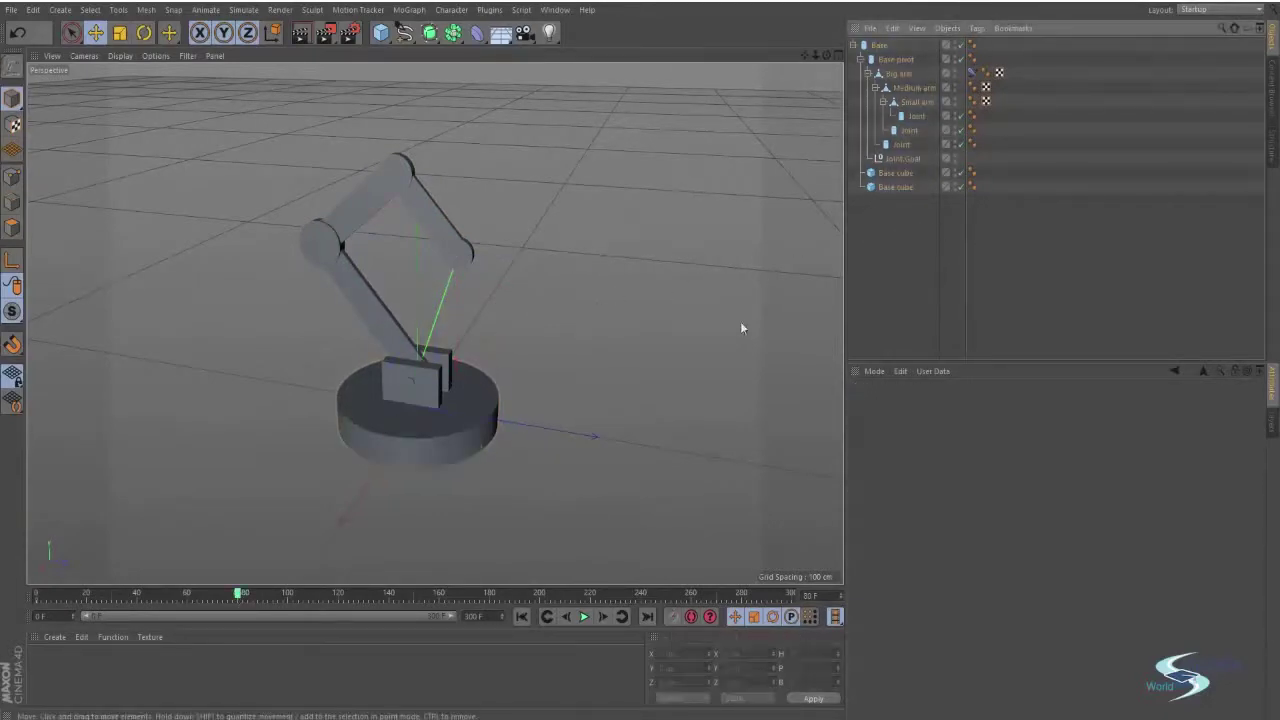
left_click_drag(239, 598, 244, 598)
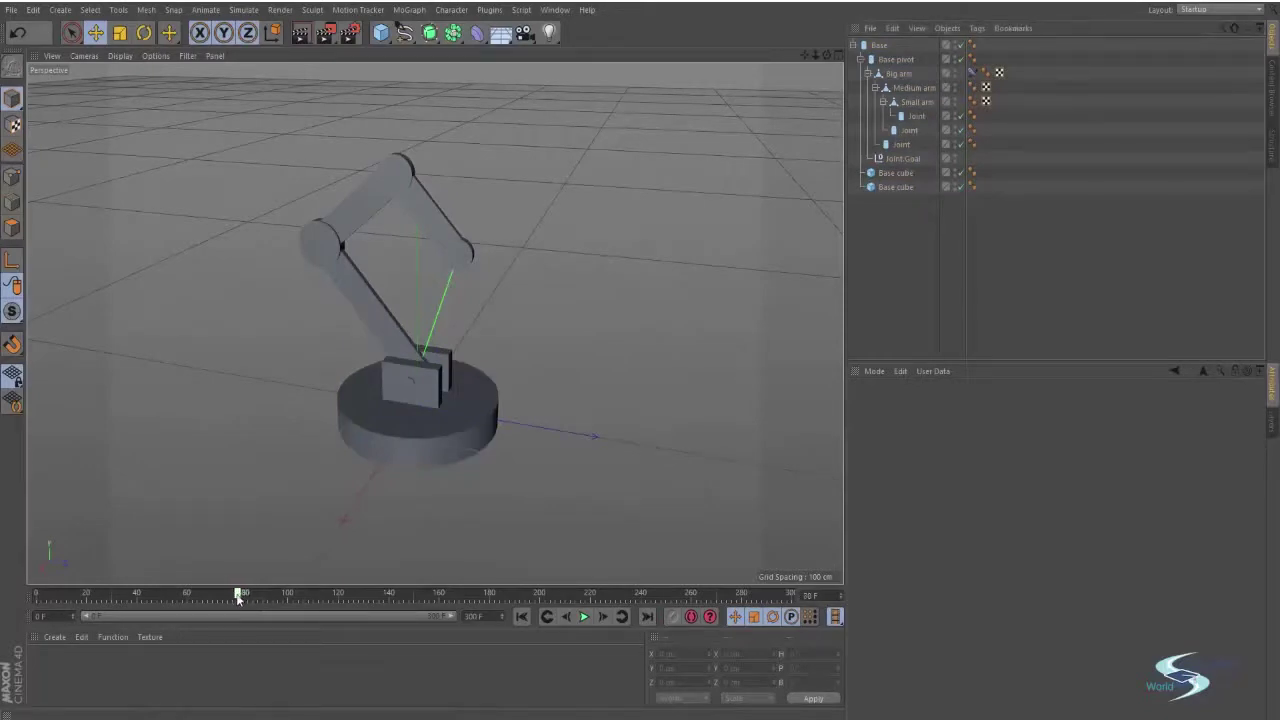
Rotate the Base around its vertical axis so the folded arm faces away from its starting direction
left_click(881, 46)
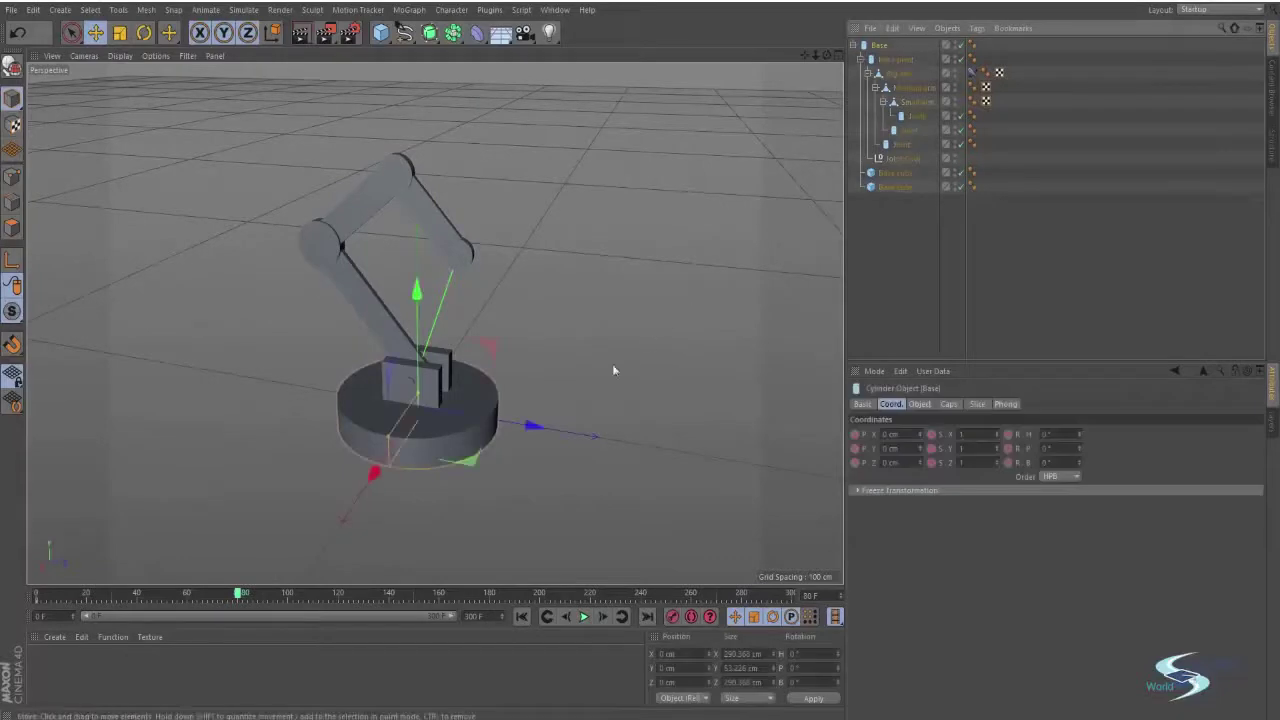
key("r")
left_click_drag(420, 449, 731, 277)
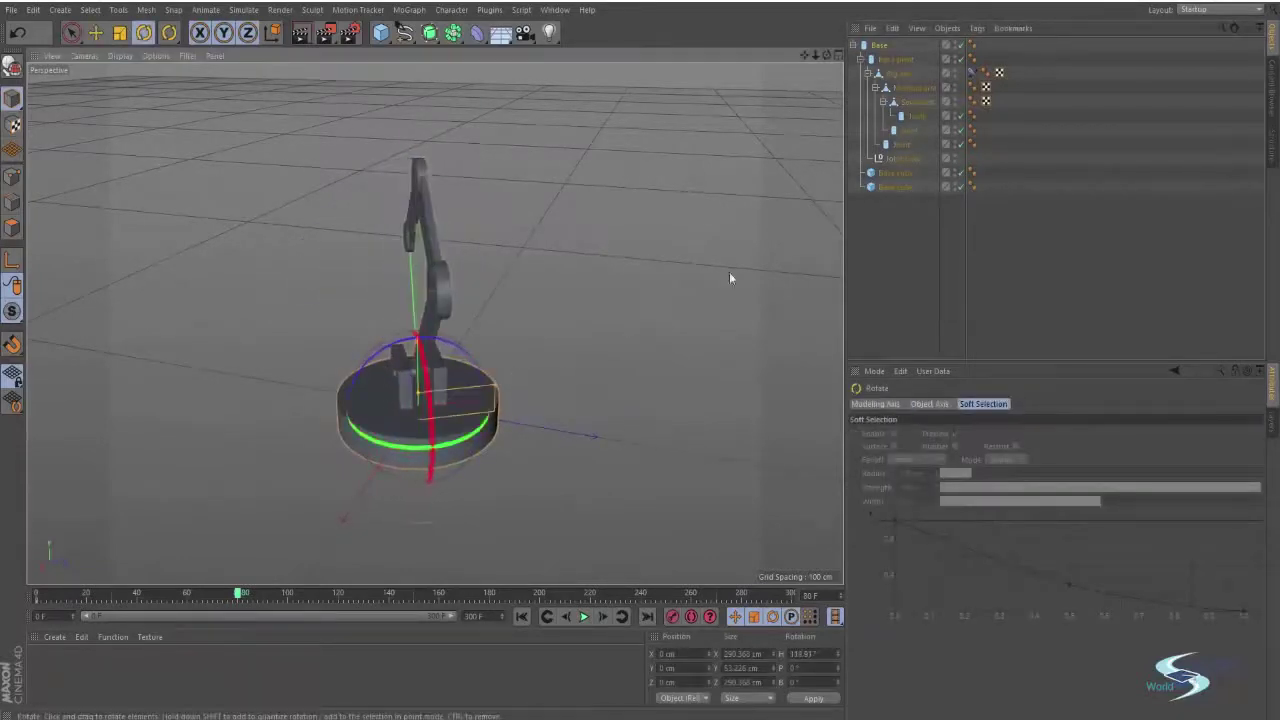
Move the Joint.Goal null outward and down so the arm stretches out low beside the base
left_click(902, 162)
middle_click_drag(586, 224, 595, 261, "alt")
left_click_drag(595, 261, 552, 314, "alt")
middle_click_drag(552, 314, 635, 304, "alt")
key("e")
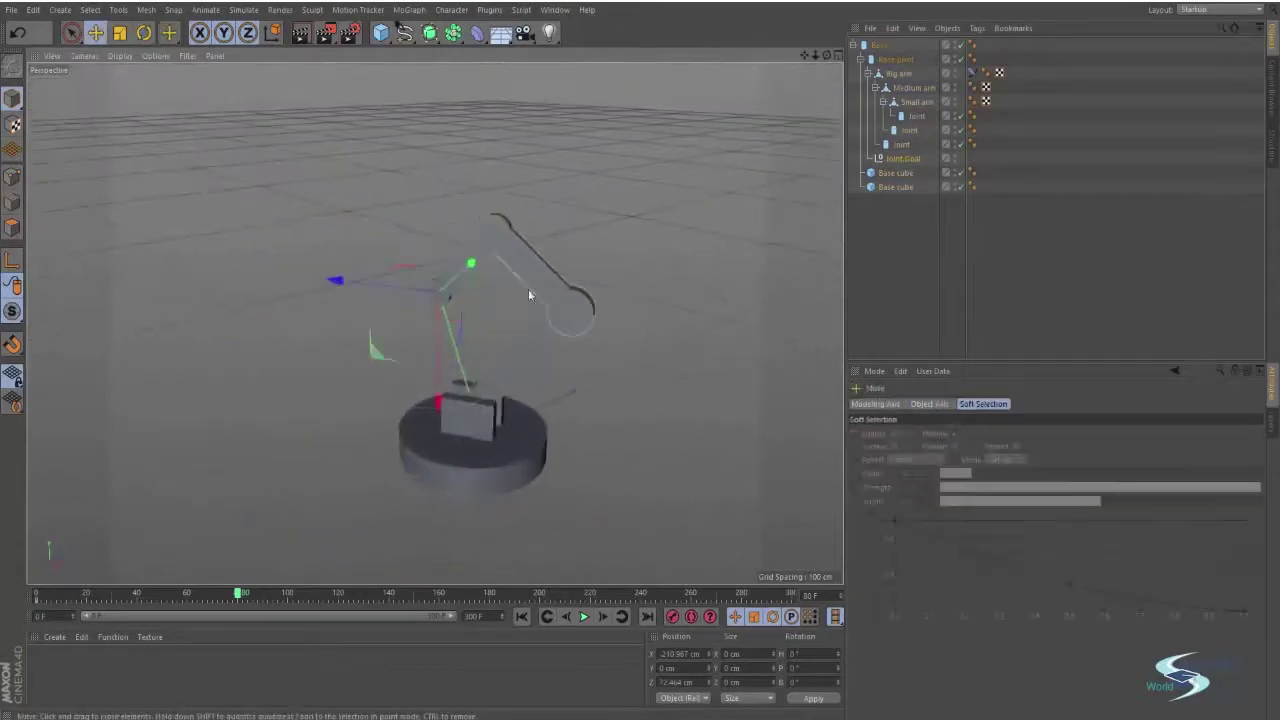
left_click_drag(376, 350, 177, 428)
Record keyframes for all objects at frame 80 and advance the timeline to frame 120
left_click(920, 296)
key("ctrl+a")
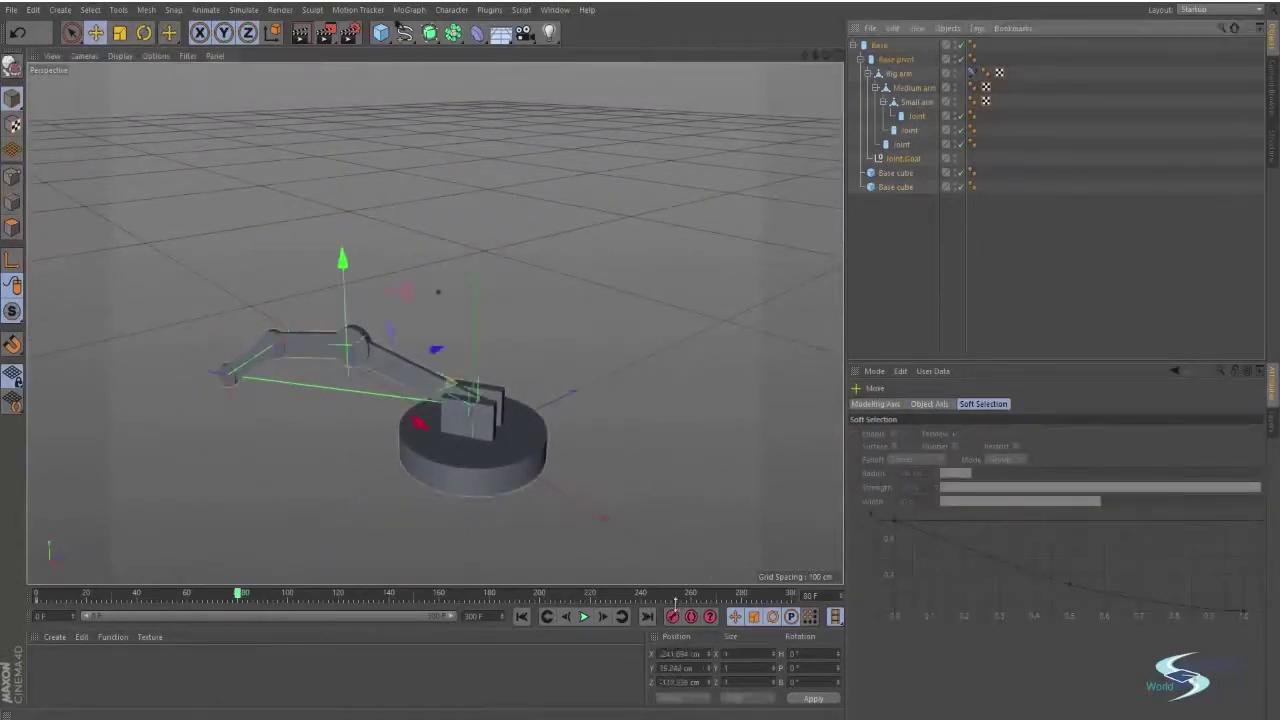
left_click(673, 616)
left_click_drag(237, 596, 311, 603)
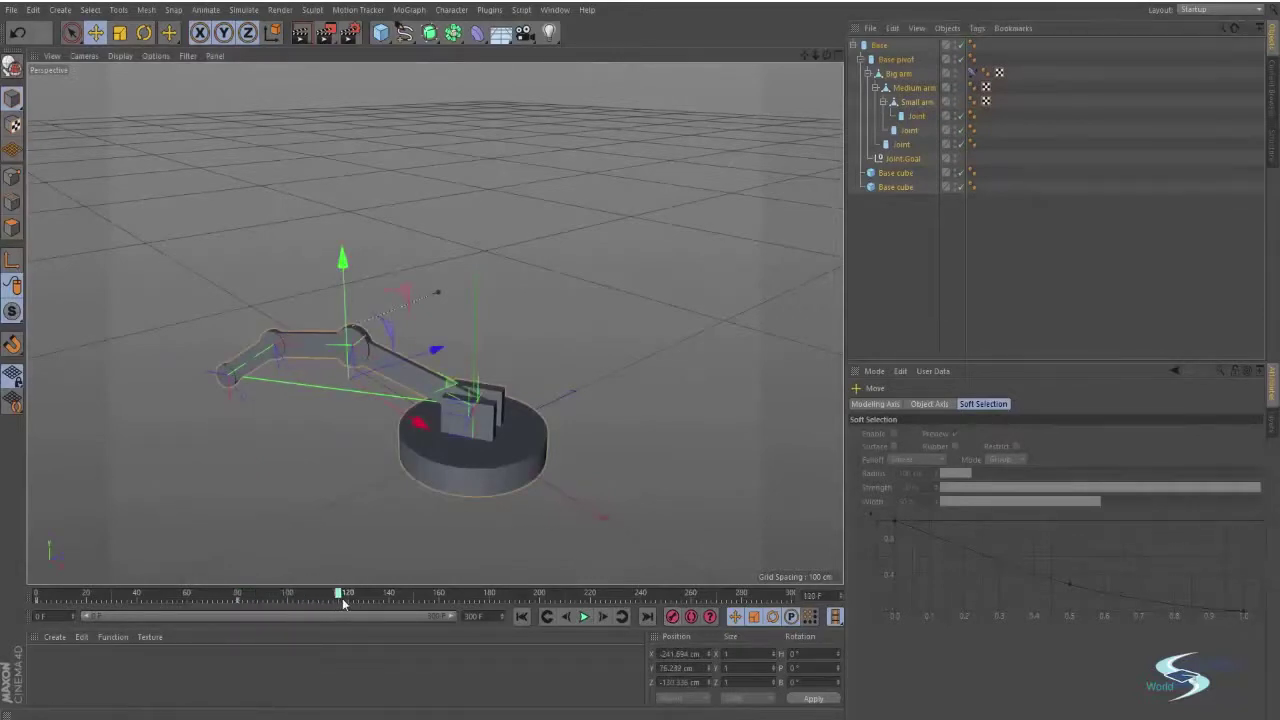
Try rotating the Base around its vertical axis to swing the extended arm to the other side at frame 120
left_click(449, 443)
key("r")
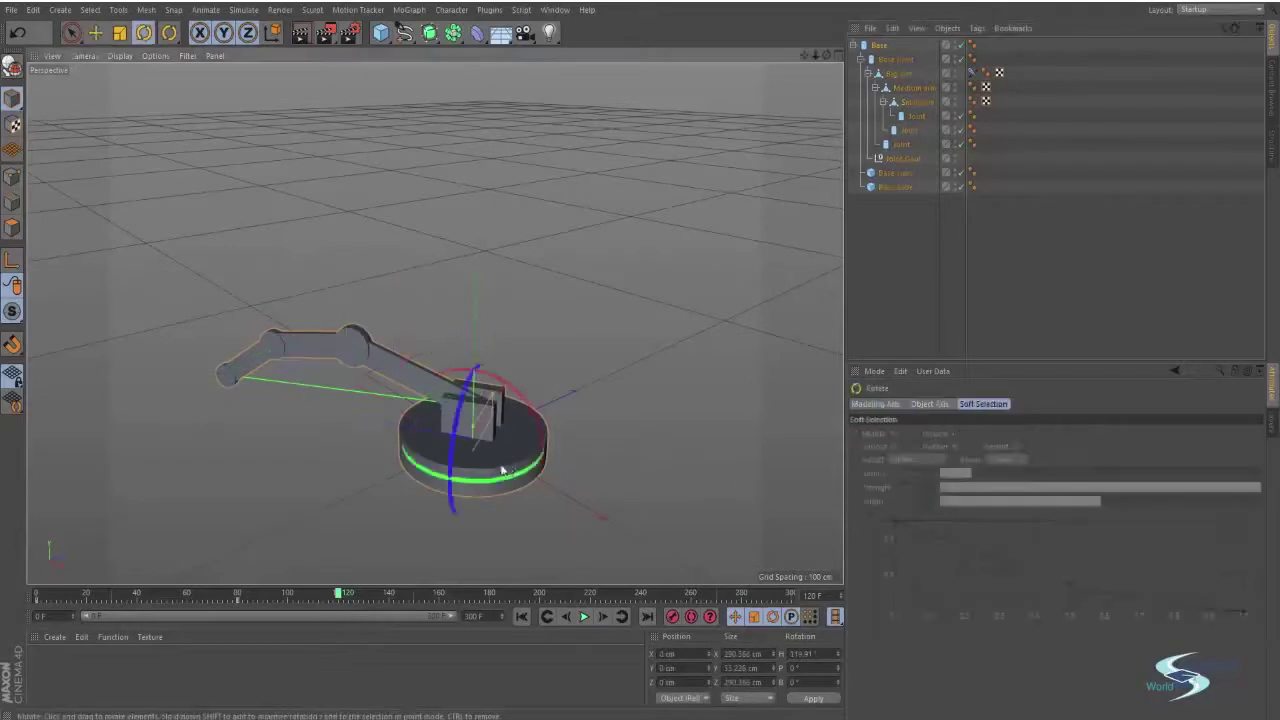
left_click_drag(502, 470, 666, 350)
Try raising the Joint.Goal null high above the base and recording a keyframe for the Base only, and undo the changes
left_click(893, 158)
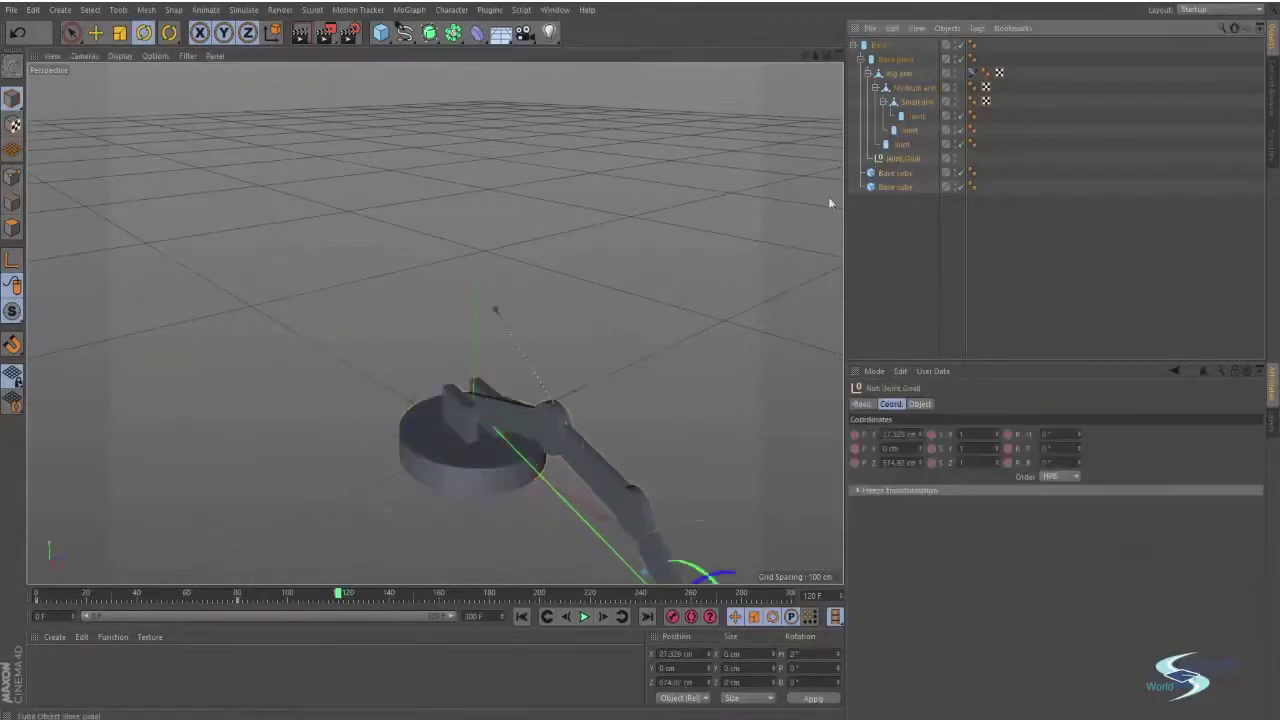
scroll(652, 256, "down", 3)
key("e")
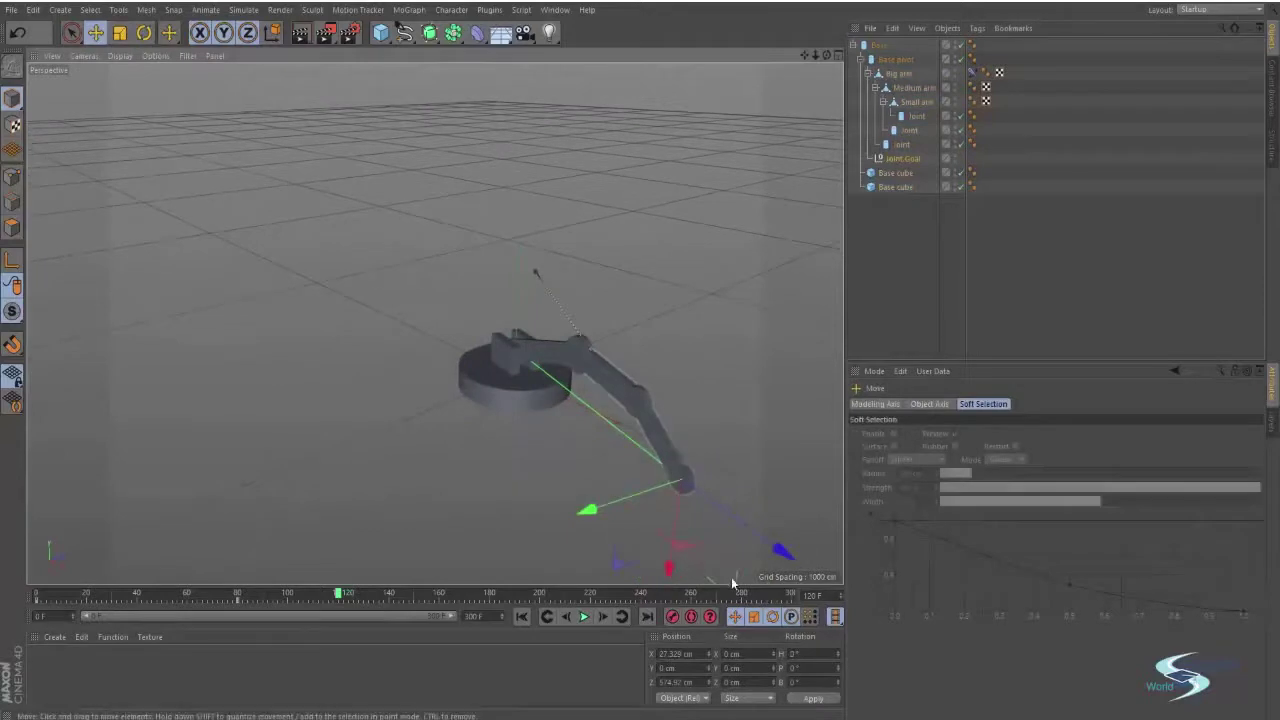
middle_click_drag(720, 526, 710, 505, "alt")
left_click_drag(713, 567, 562, 192)
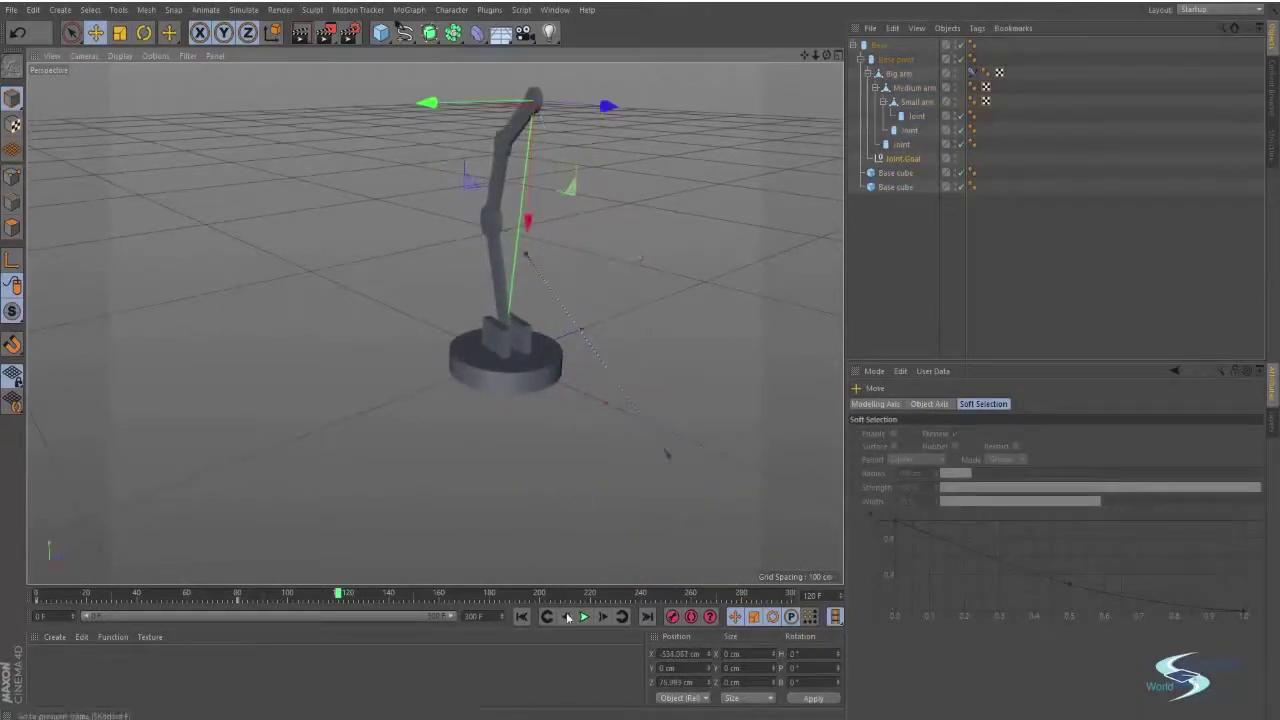
left_click(879, 45)
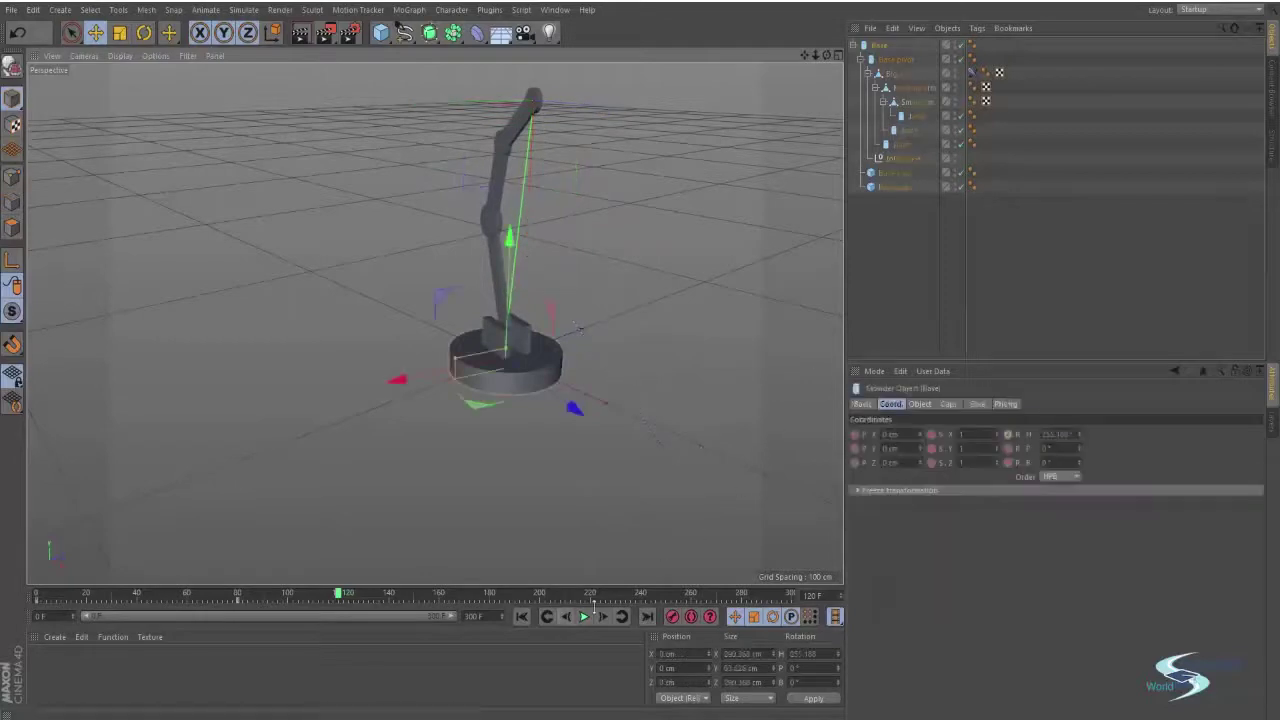
left_click(674, 619)
key("ctrl+z")
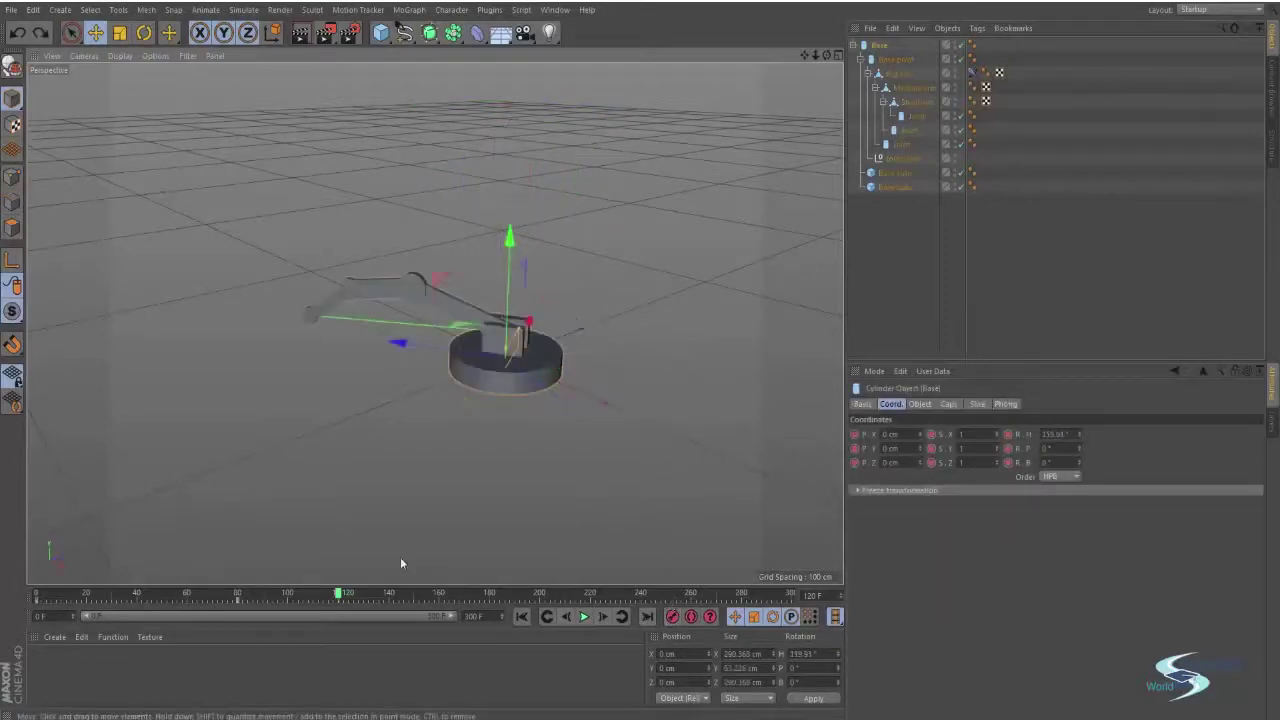
Rotate the Base to swing the arm to the other side and raise the Joint.Goal null above the base at frame 120
key("r")
left_click_drag(482, 392, 888, 174)
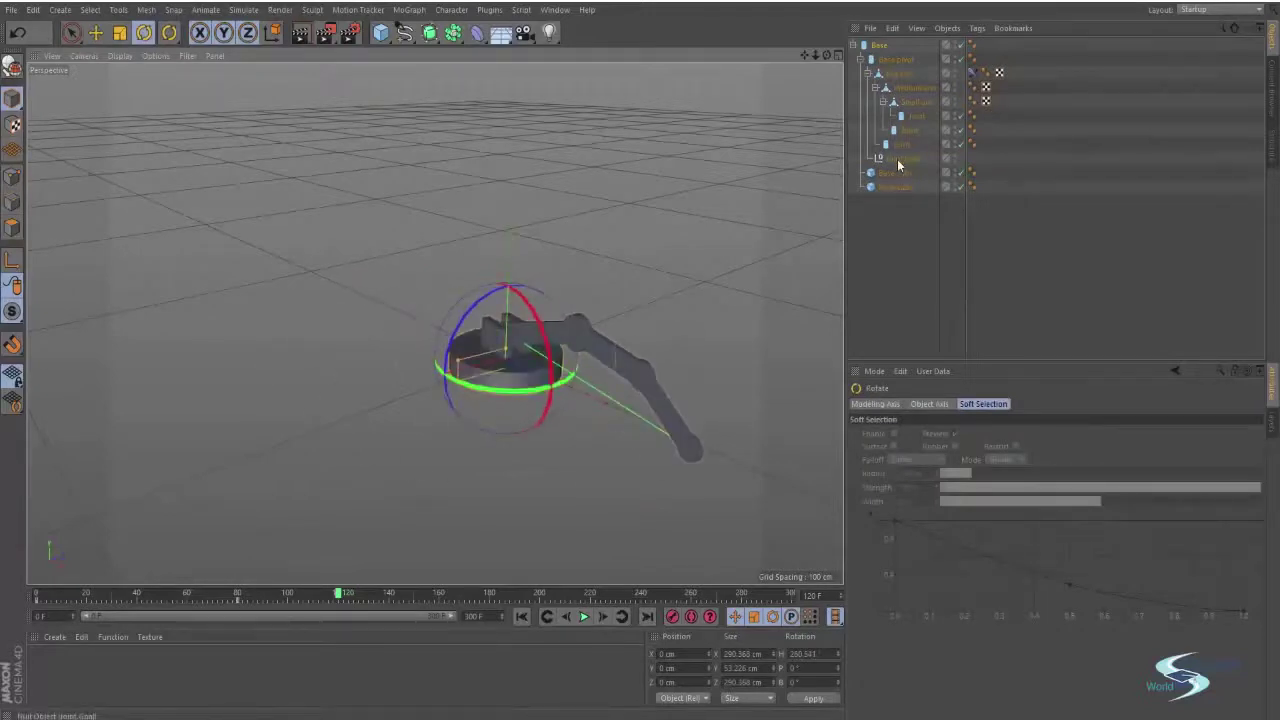
left_click(898, 160)
key("e")
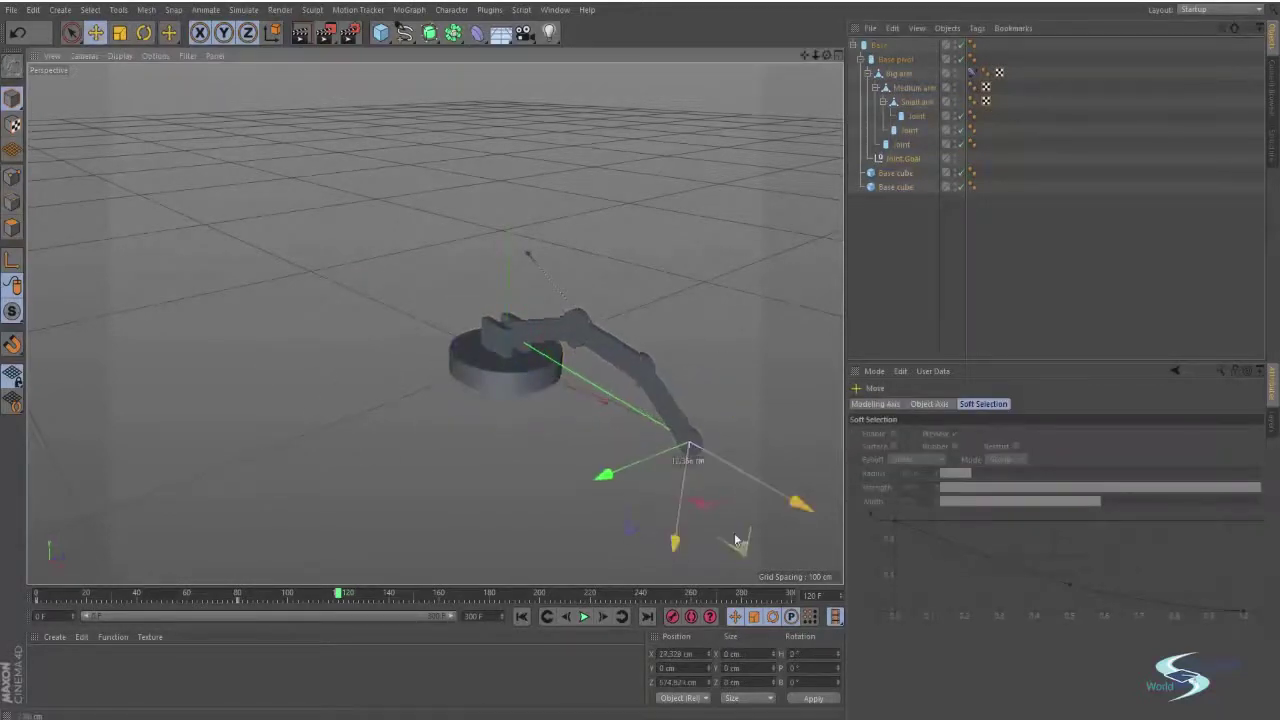
left_click_drag(735, 540, 561, 300)
Record keyframes for all objects at frame 120 and clear the selection
left_click(877, 229)
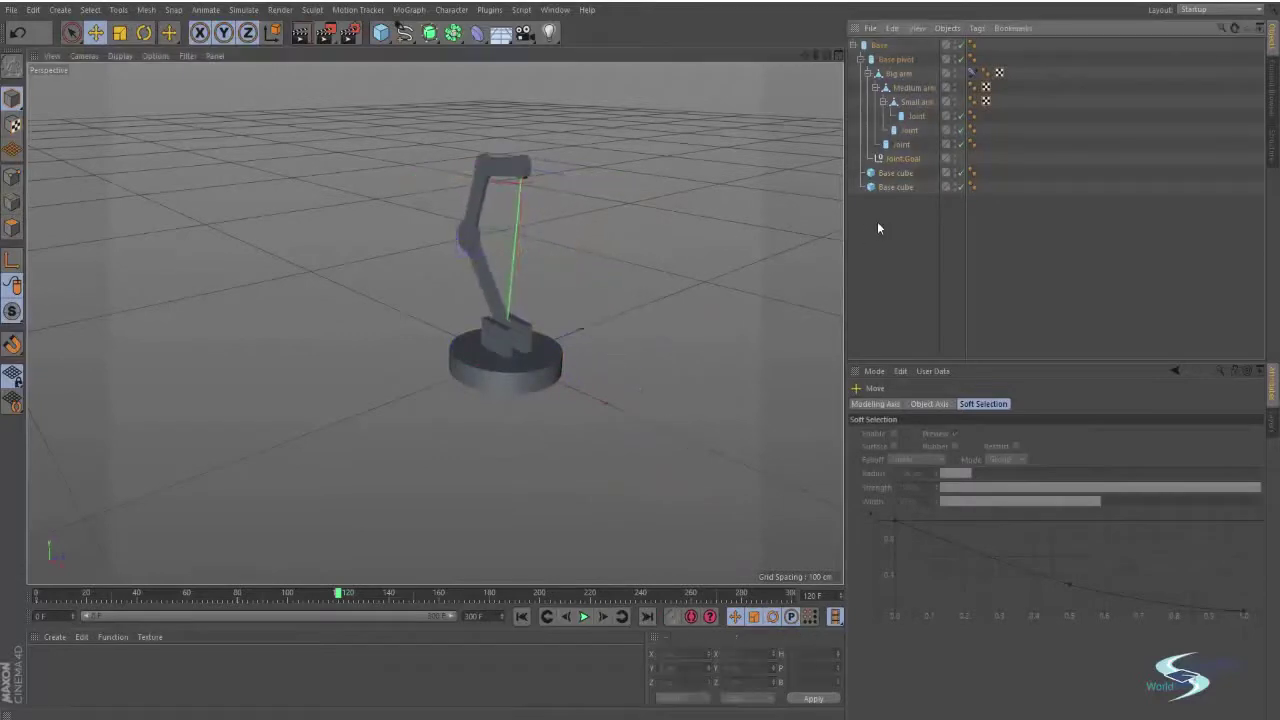
key("ctrl+a")
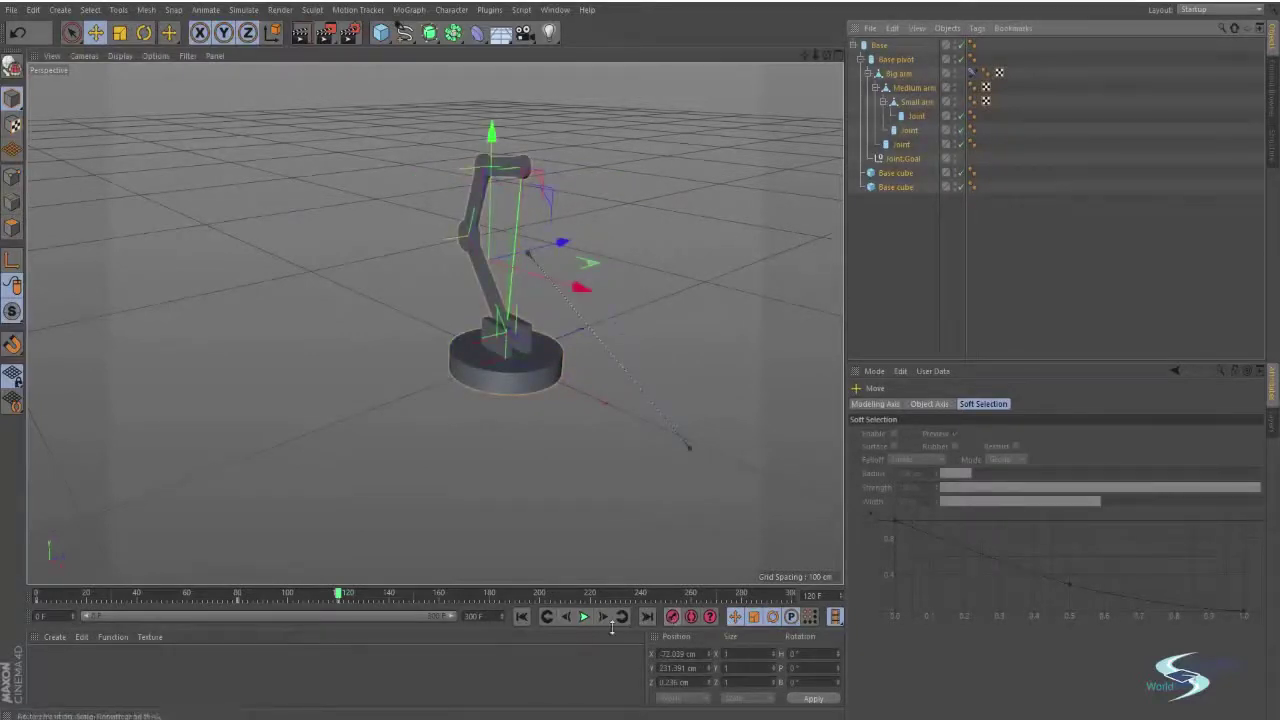
left_click(907, 286)
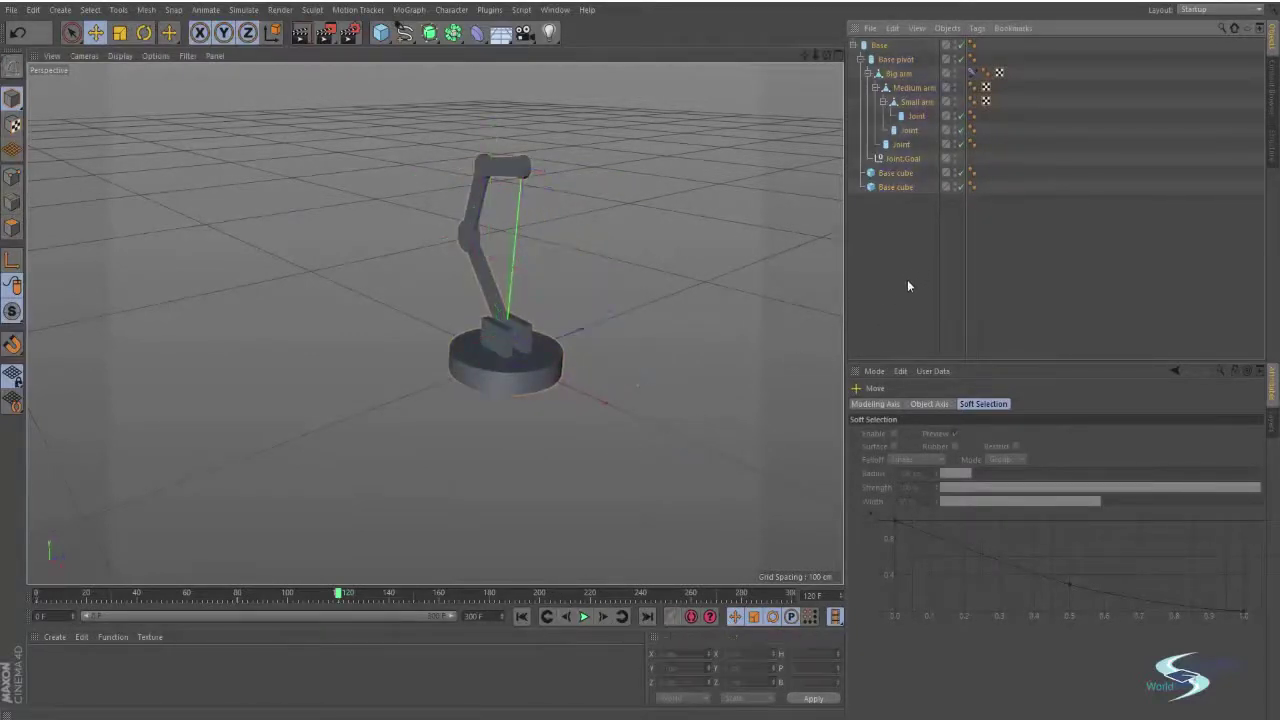
Play the arm animation from frame 0 to review the motion, and stop playback
left_click(521, 617)
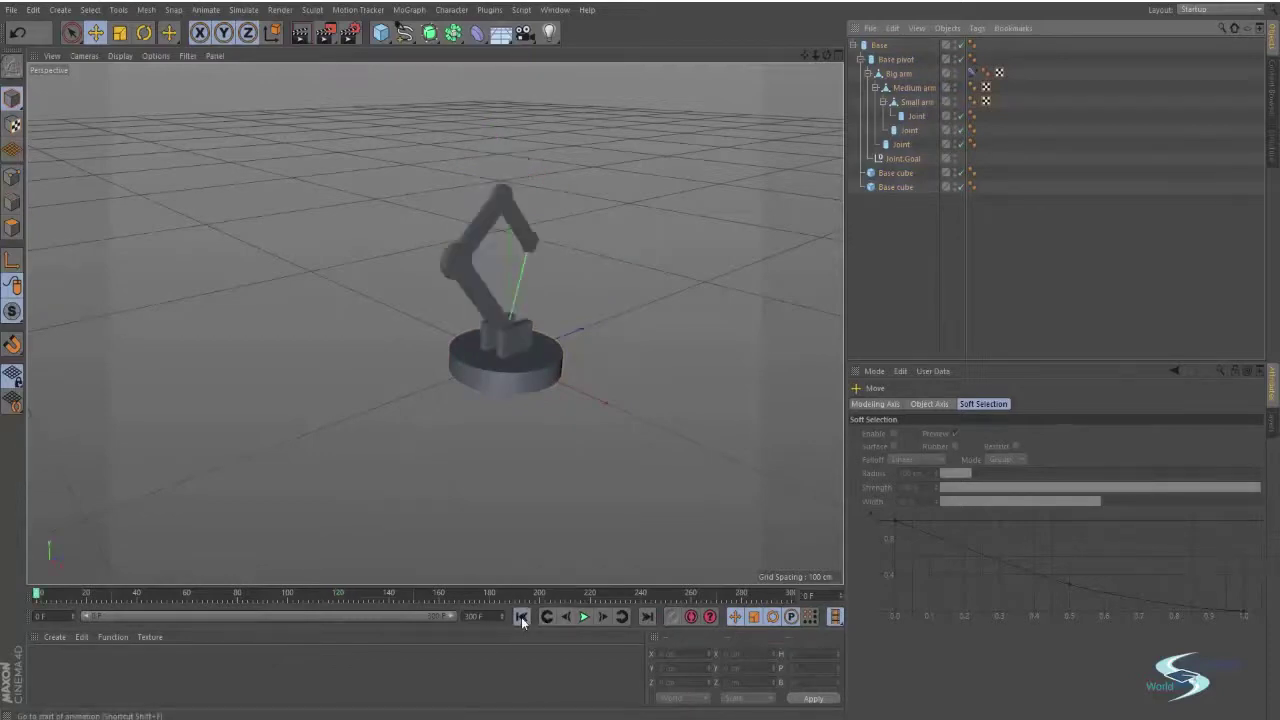
left_click_drag(545, 376, 576, 576, "alt")
left_click(584, 617)
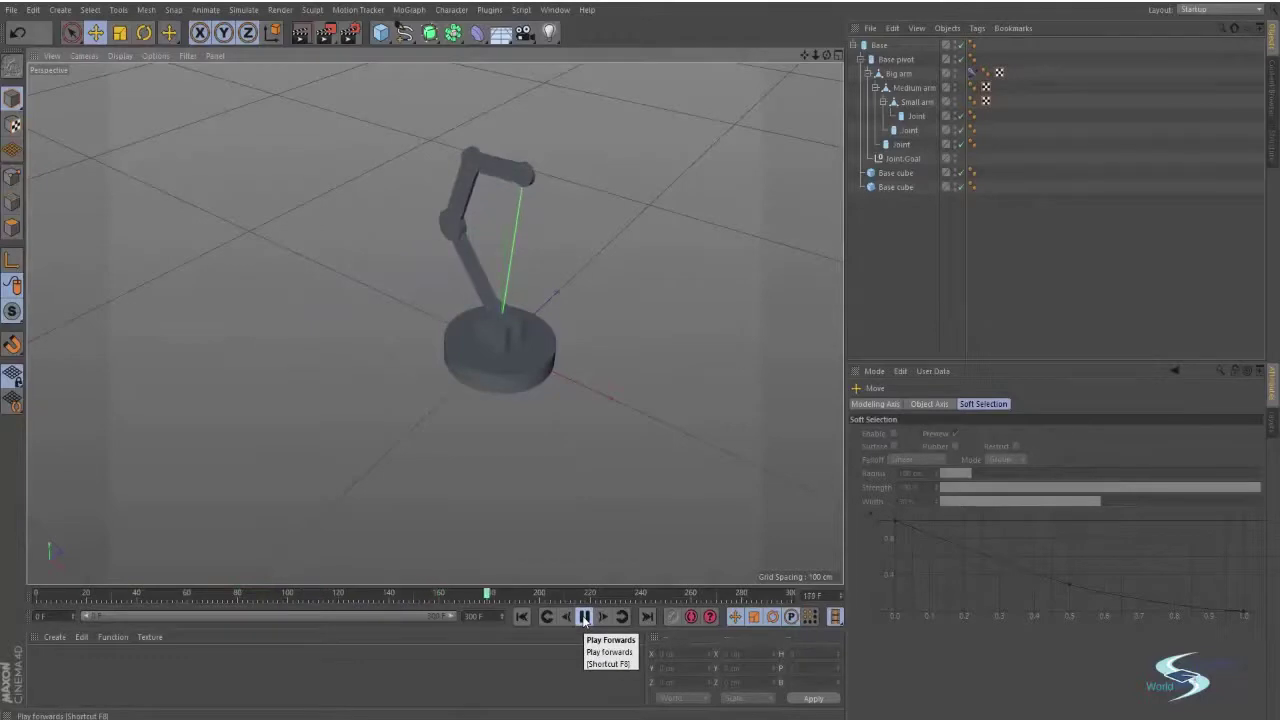
left_click(584, 617)
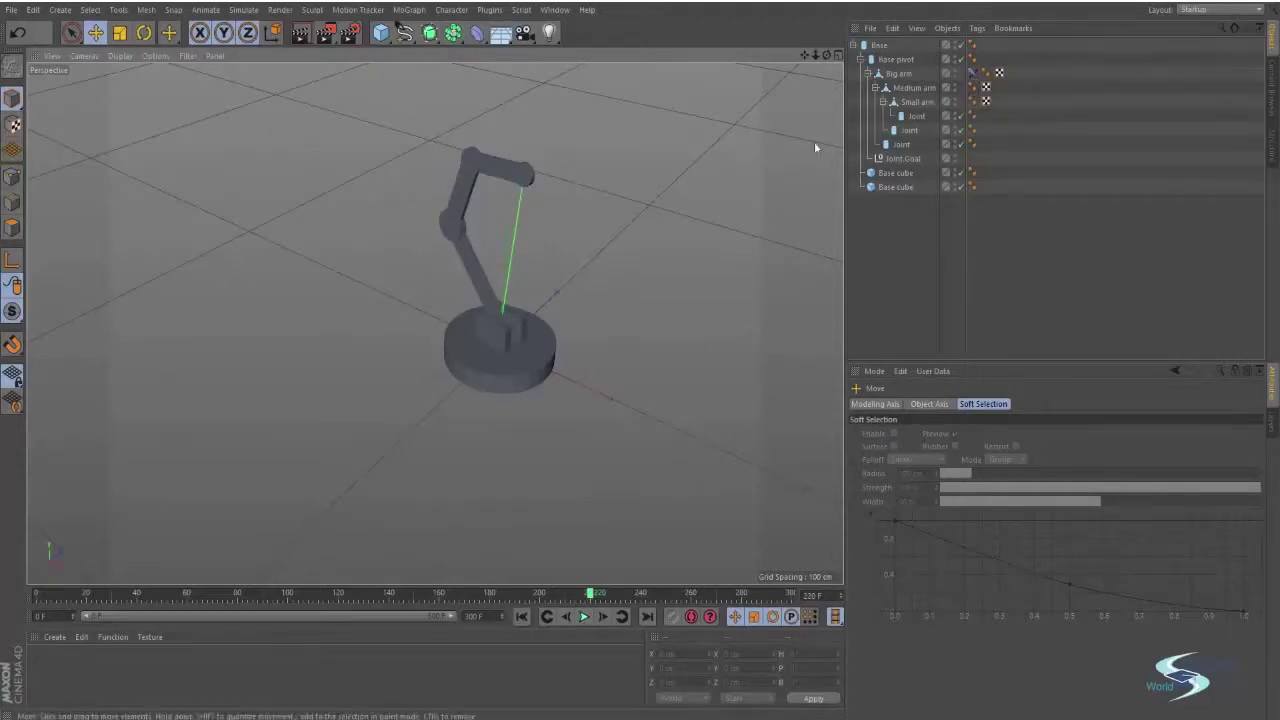
Rotate the Base at frame 220 to swing the arm around its vertical axis
left_click(880, 46)
key("r")
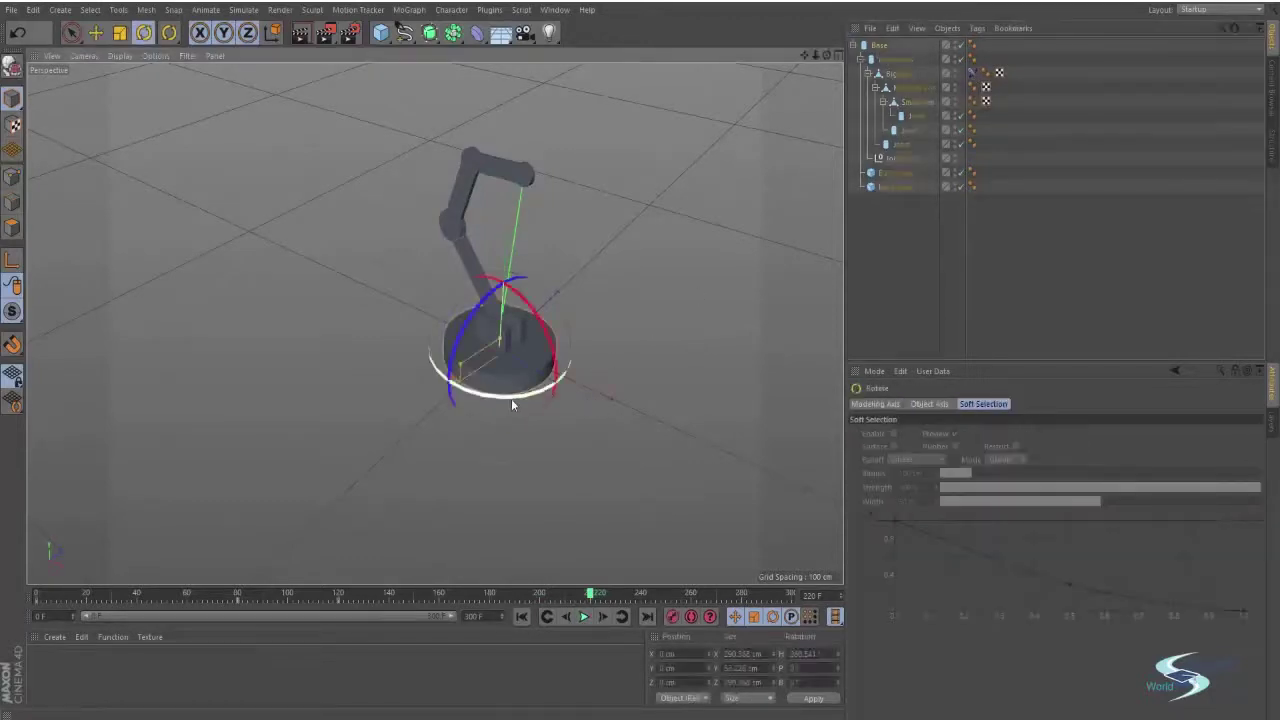
left_click_drag(511, 398, 660, 305)
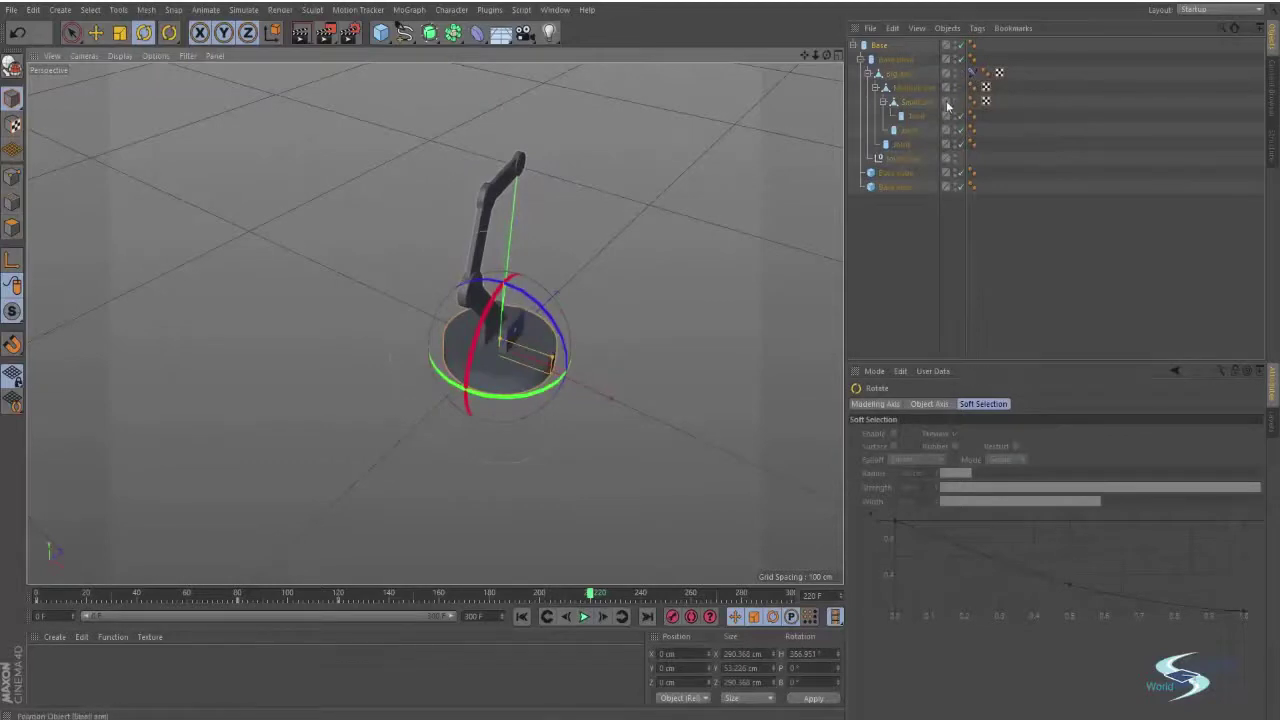
Lower the Joint.Goal null toward the base and record keyframes for all objects at frame 220
left_click(902, 75)
left_click_drag(434, 323, 584, 351, "alt")
key("e")
left_click(900, 158)
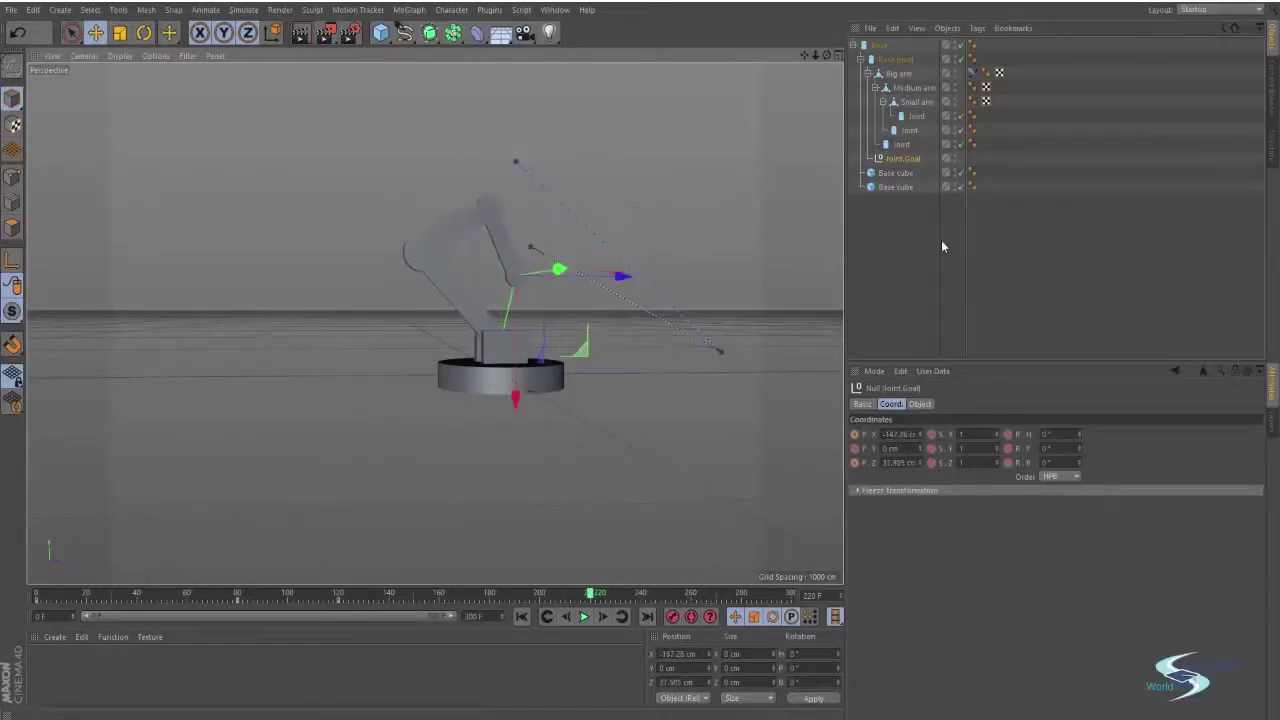
key("ctrl+a")
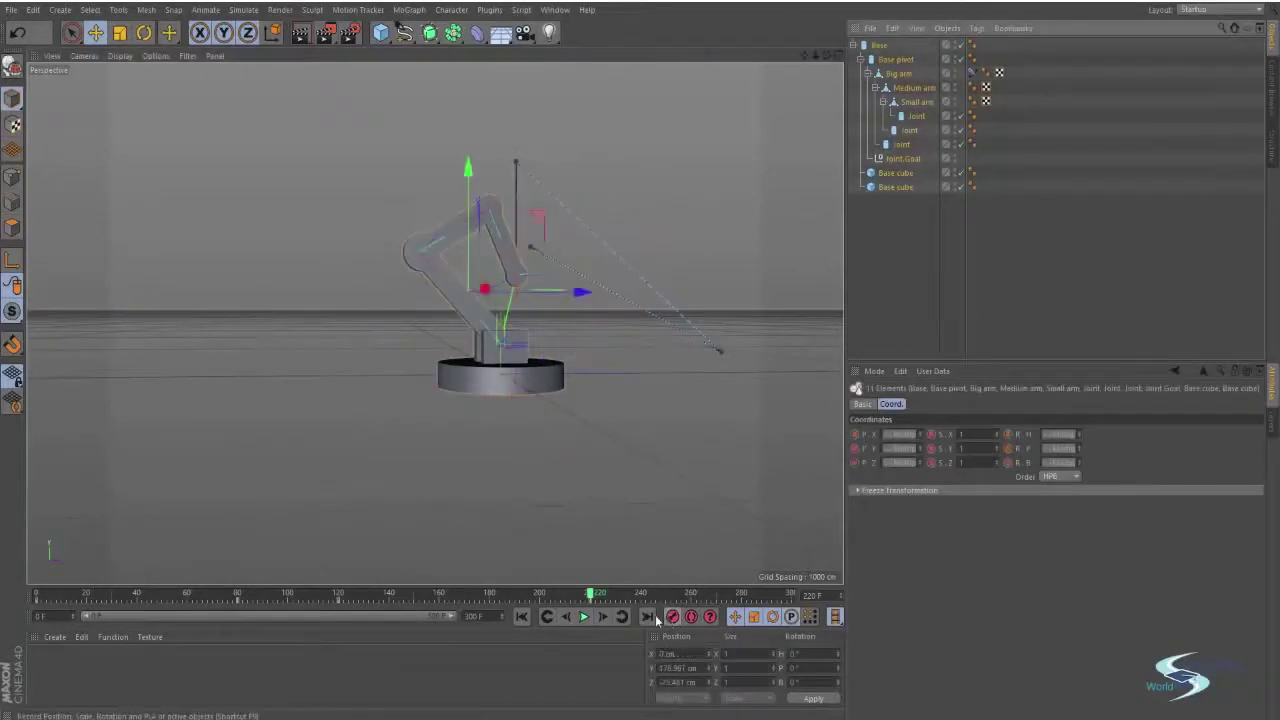
Play the arm animation from frame 0, clear the selection, and stop playback at frame 275
left_click(521, 617)
left_click_drag(549, 530, 599, 453, "alt")
left_click(585, 617)
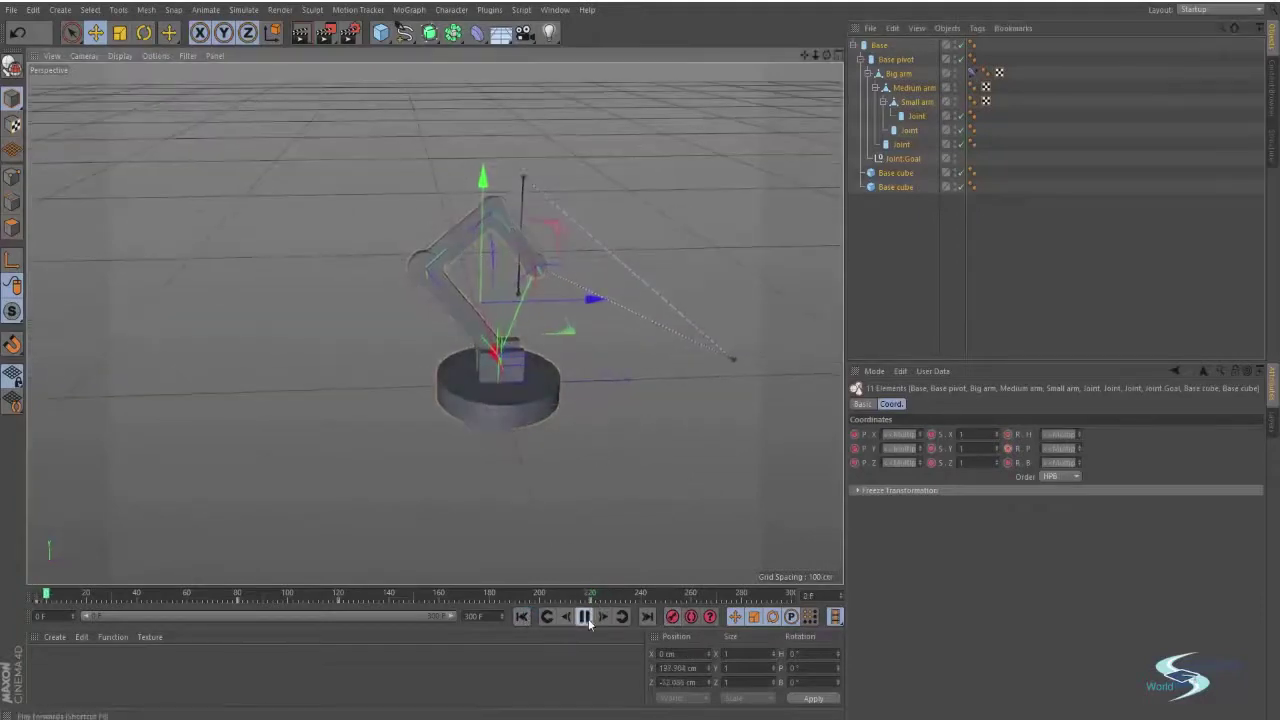
left_click(900, 228)
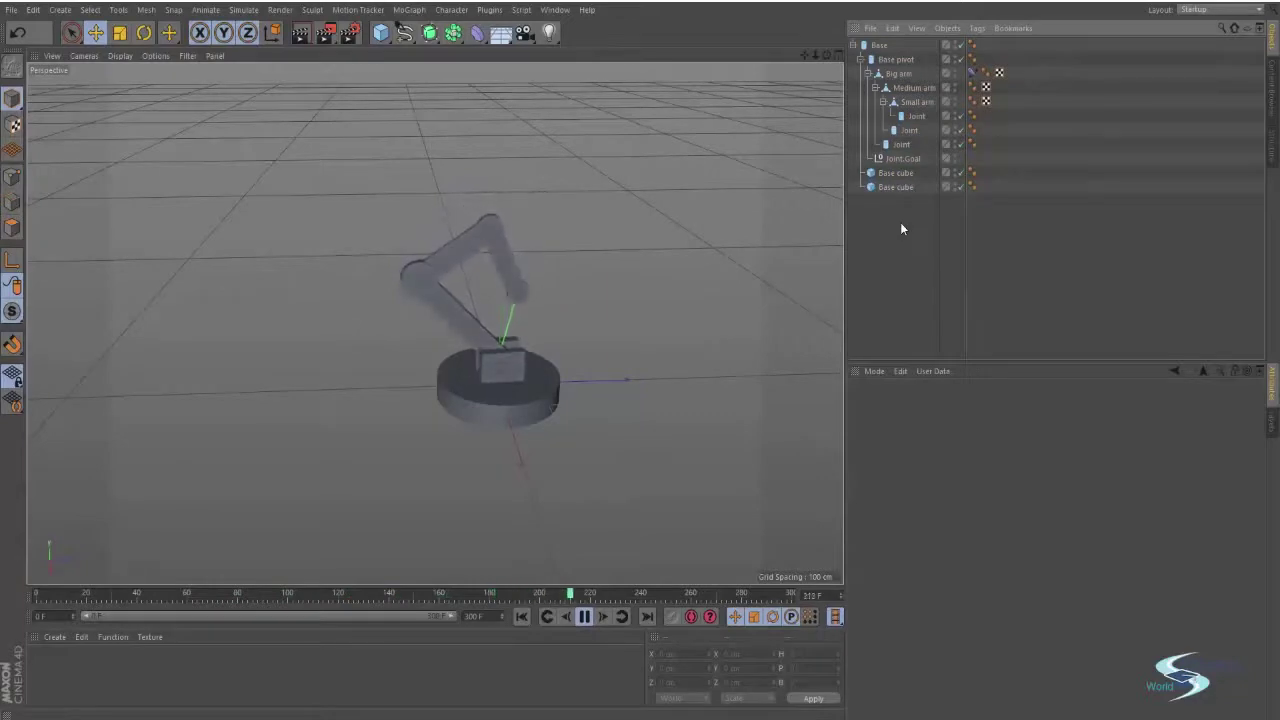
left_click(585, 617)
Add a Figure primitive, move it away from the robotic arm, and scale it down
left_click_drag(654, 345, 564, 364, "alt")
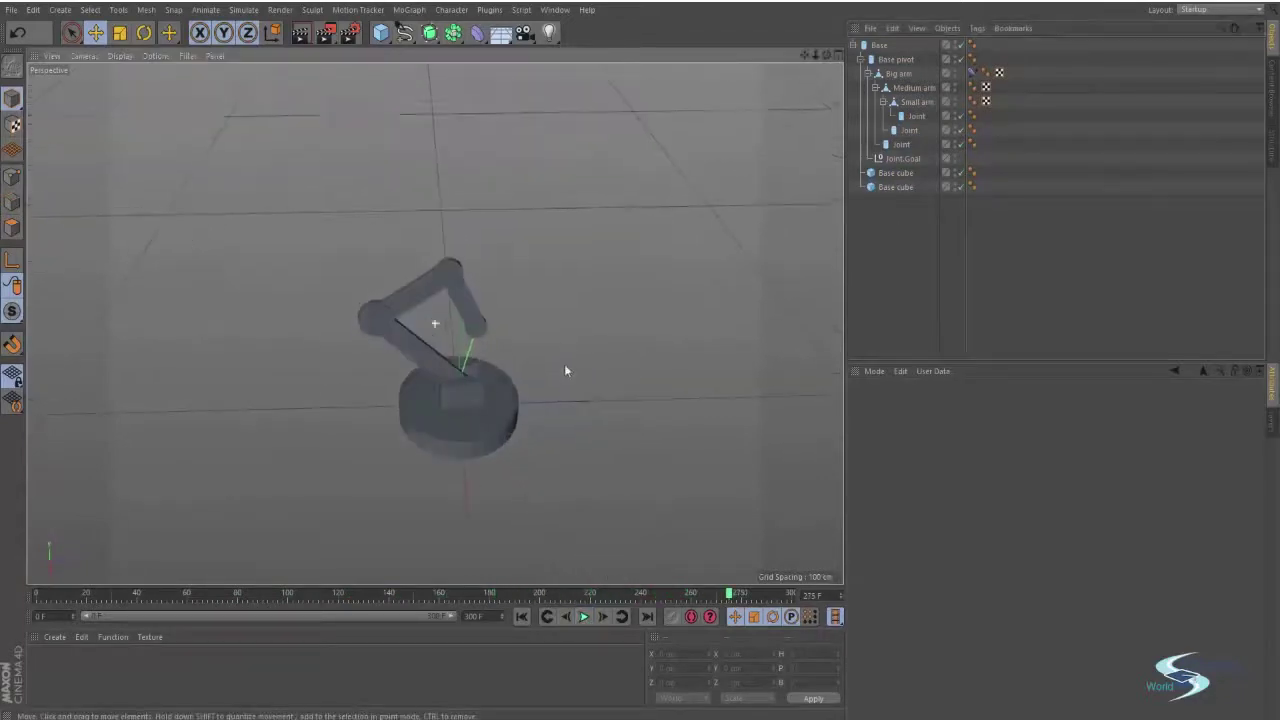
left_click(380, 32)
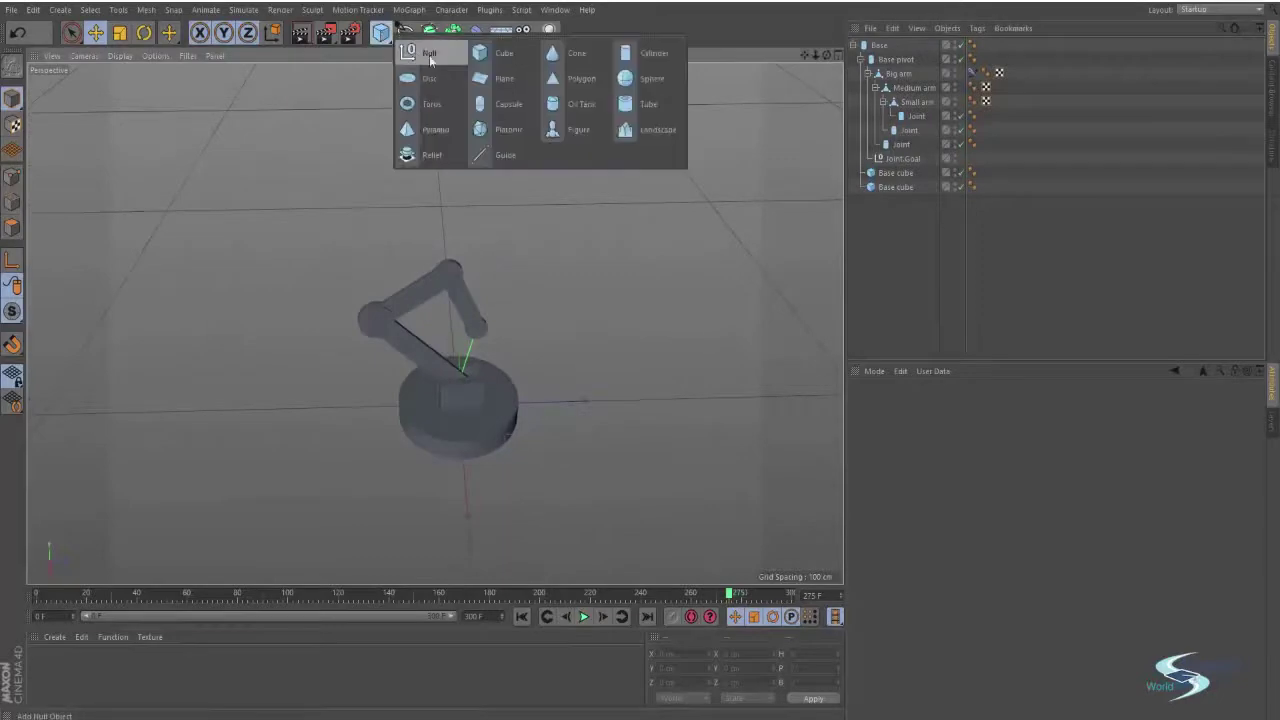
left_click(562, 130)
left_click_drag(595, 225, 511, 163, "alt")
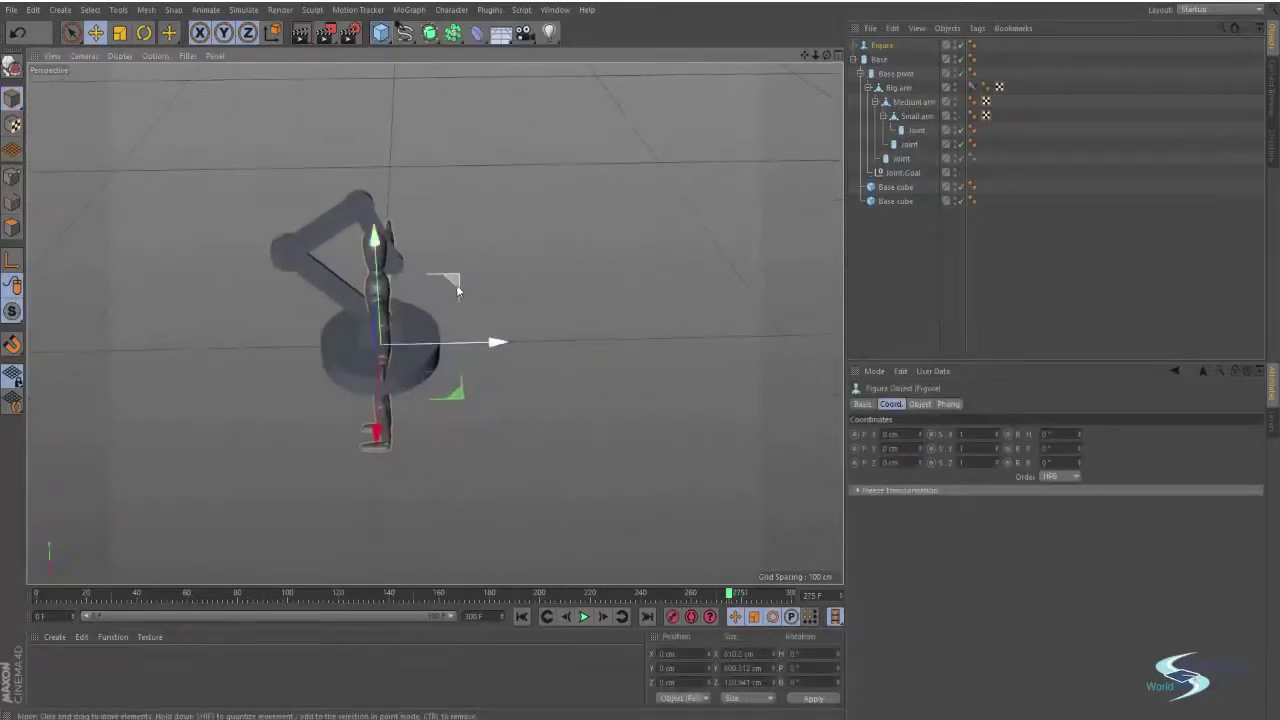
left_click_drag(456, 284, 645, 171)
key("t")
left_click_drag(745, 186, 475, 292)
Refine the figure's size and position so it stands a short distance in front of the arm, and deselect it
key("e")
left_click_drag(645, 169, 636, 216)
key("t")
left_click_drag(613, 362, 697, 283)
key("e")
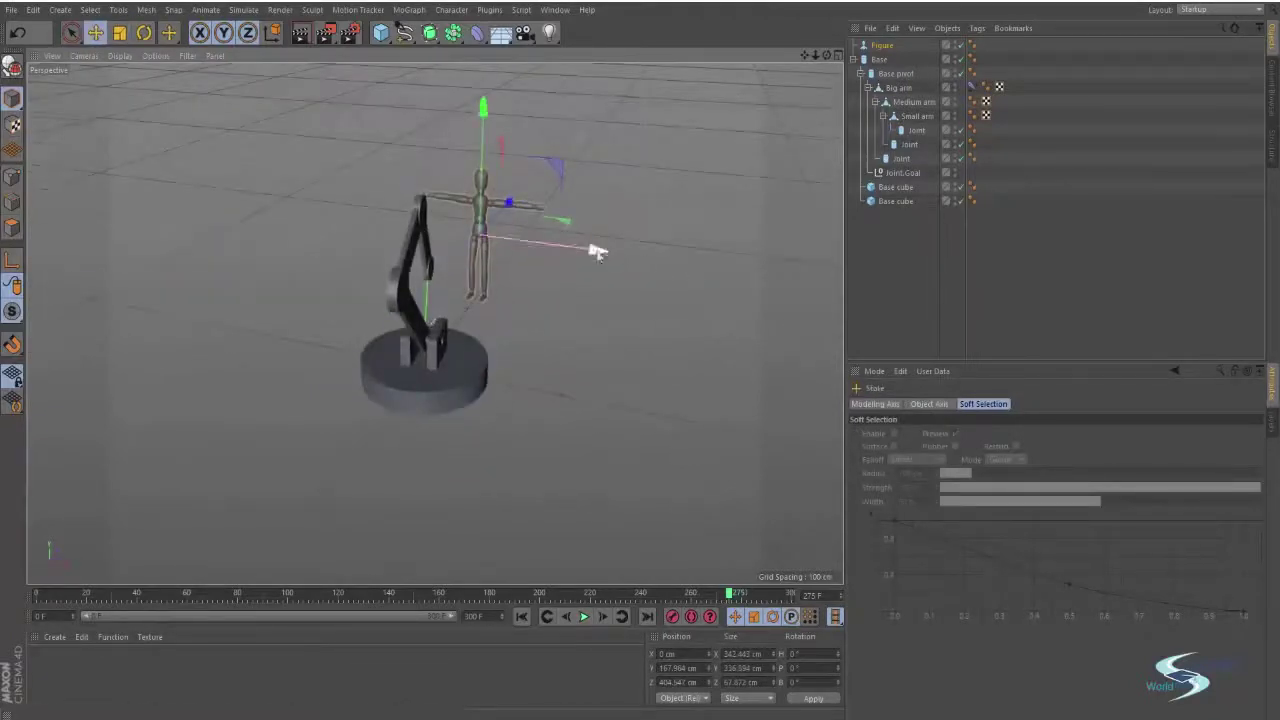
left_click_drag(594, 251, 646, 263)
left_click(905, 268)
left_click_drag(622, 200, 394, 244, "alt")
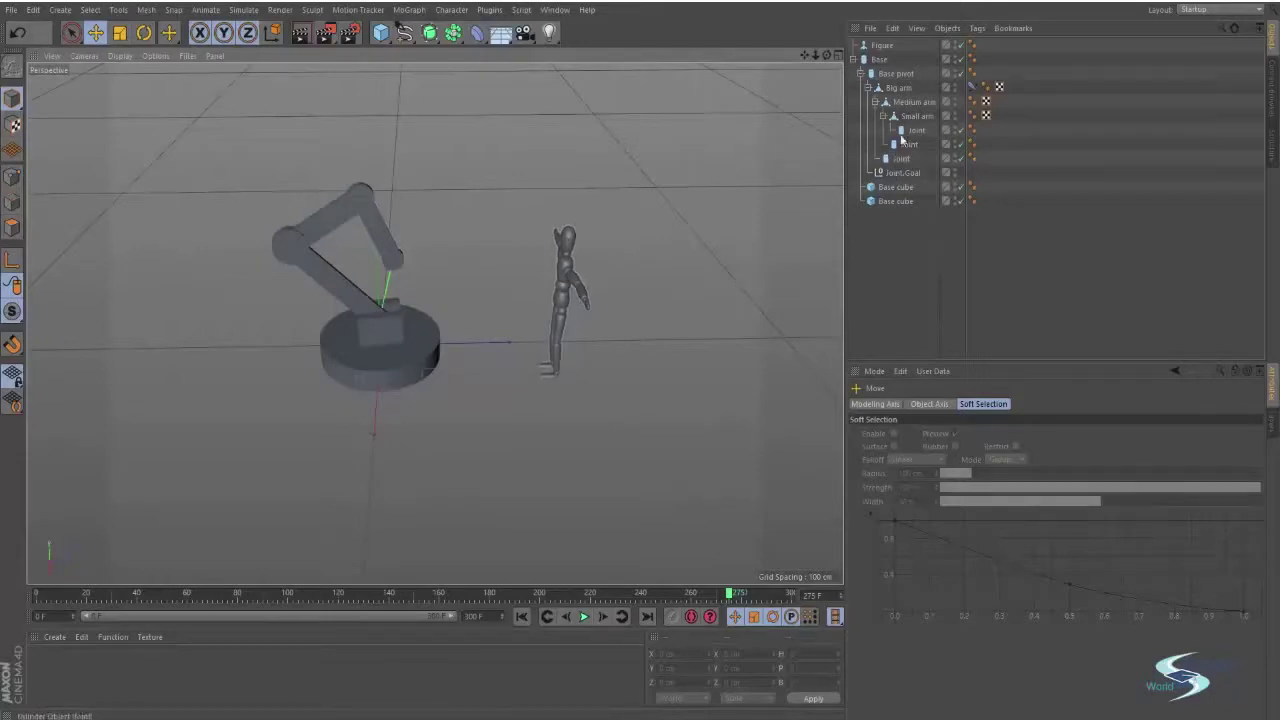
Try rotating the Base to turn the arm, and undo the rotation
left_click(878, 59)
left_click_drag(620, 400, 556, 373, "alt")
key("r")
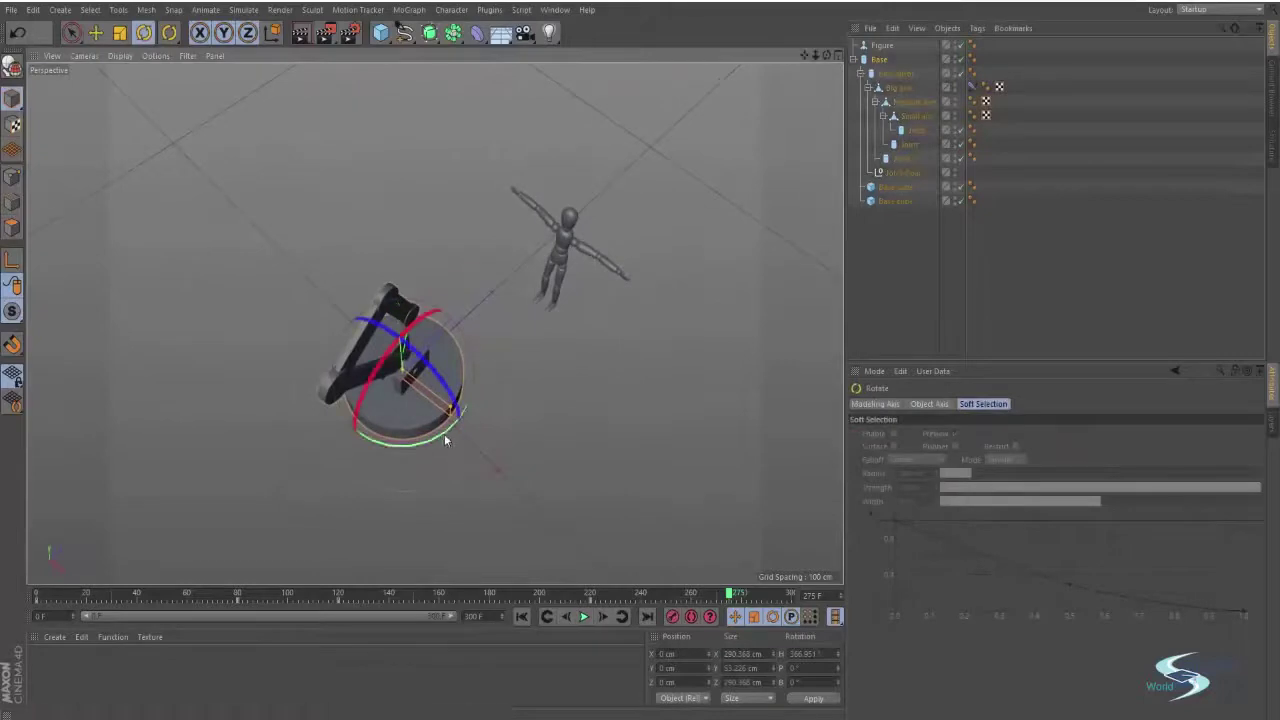
left_click_drag(444, 434, 362, 398)
key("ctrl+z")
Move the Joint.Goal null outward so the arm reaches toward the figure
left_click(903, 173)
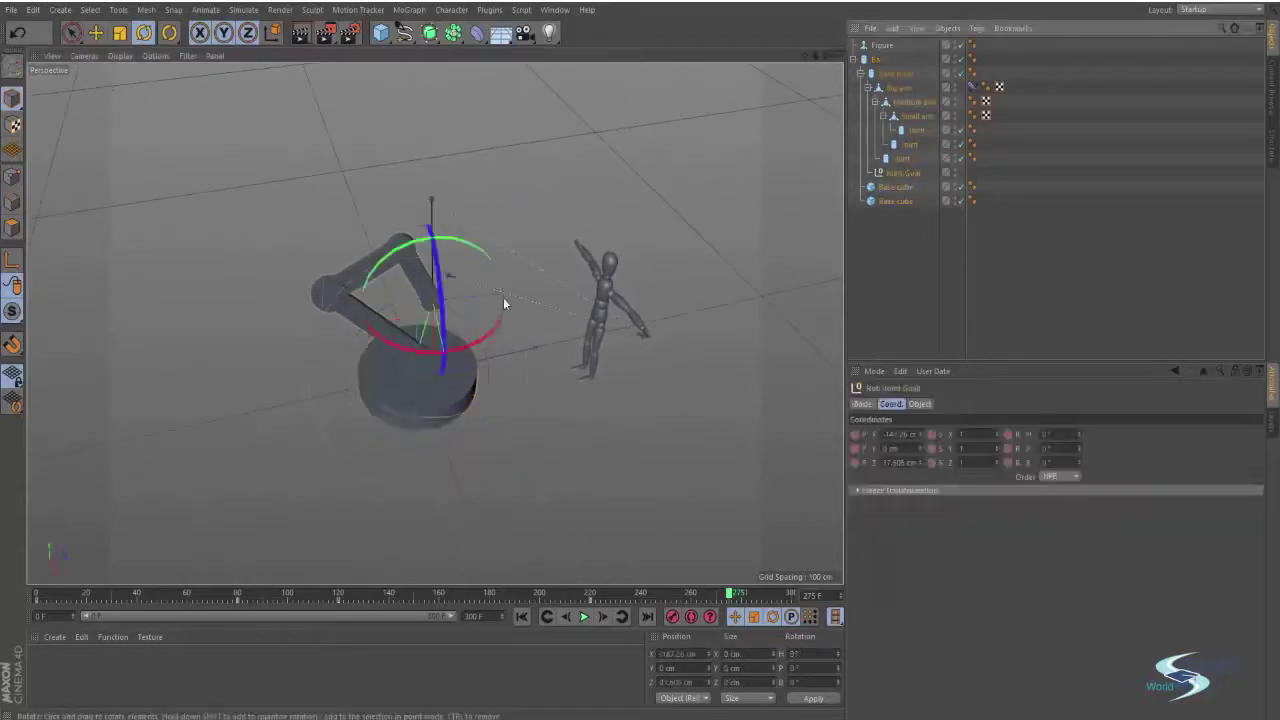
key("e")
left_click_drag(495, 350, 654, 312)
right_click_drag(600, 264, 741, 214, "alt")
left_click_drag(741, 213, 409, 311, "alt")
Rotate the Base slightly to aim the arm at the figure
left_click(378, 295)
key("r")
left_click_drag(458, 277, 408, 303, "alt")
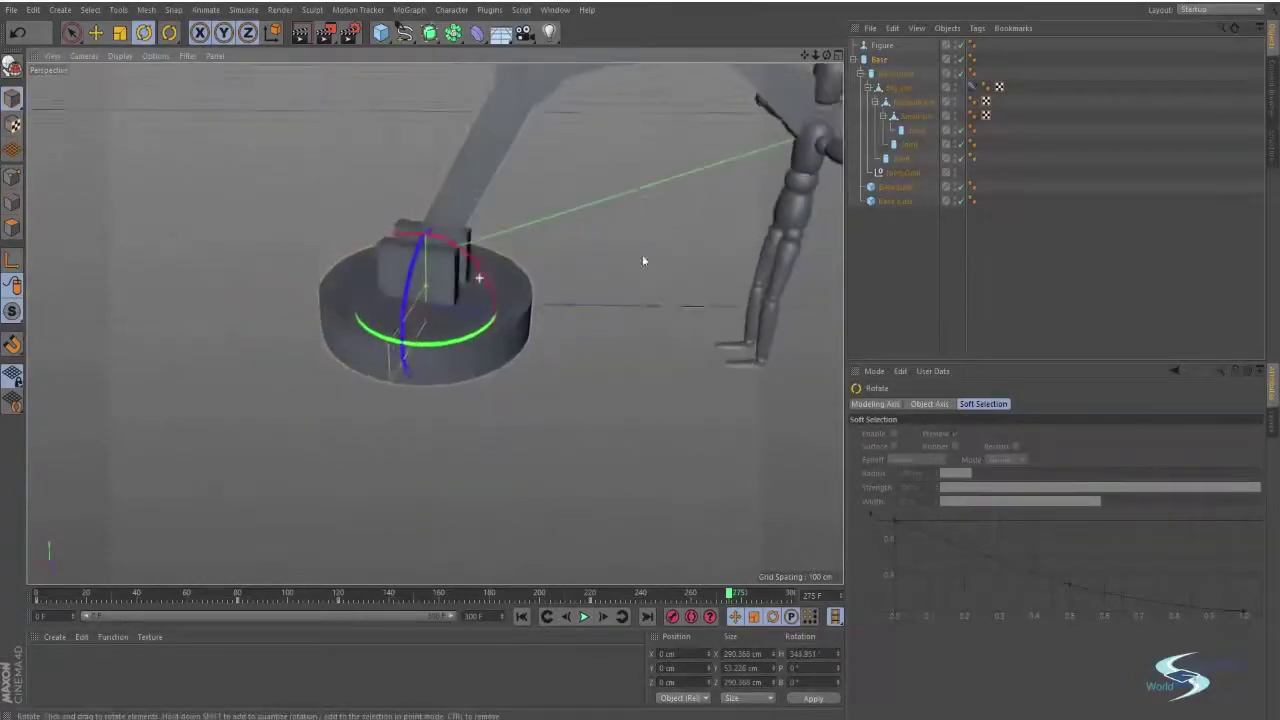
left_click_drag(643, 257, 584, 275, "alt")
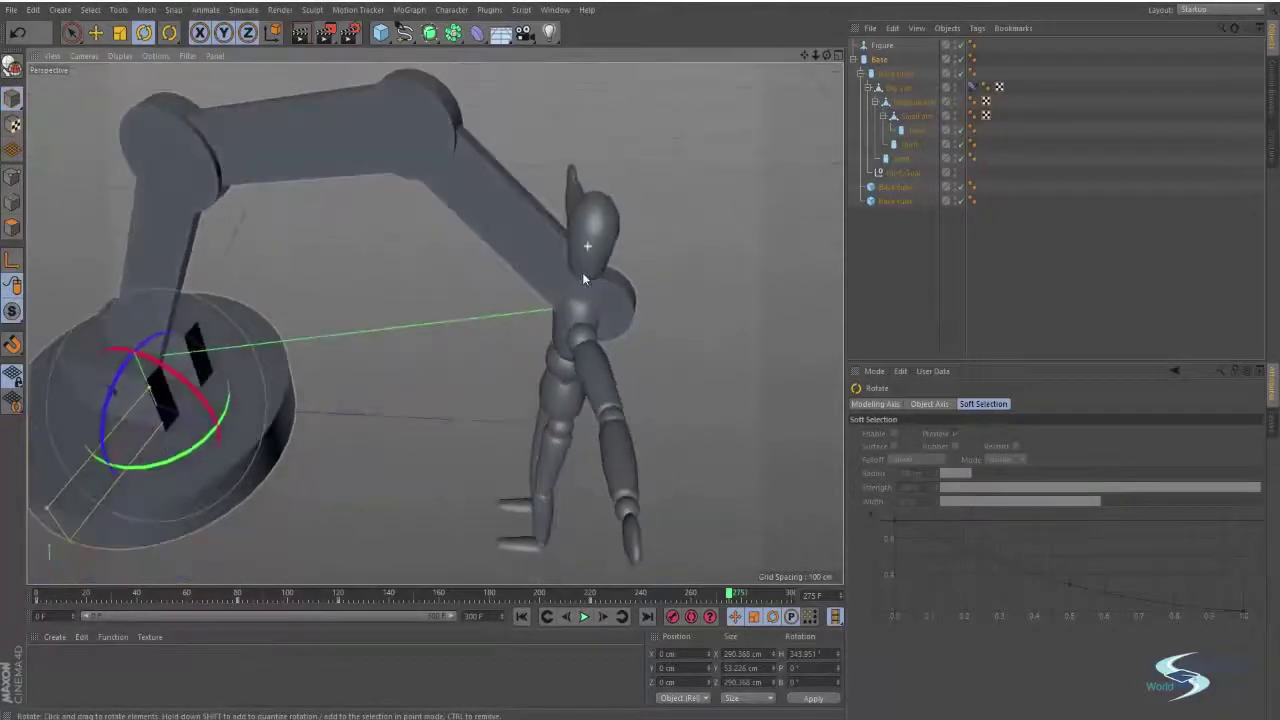
Raise the Joint.Goal null so the arm tip meets the figure's head, and clear the selection
left_click(899, 174)
key("e")
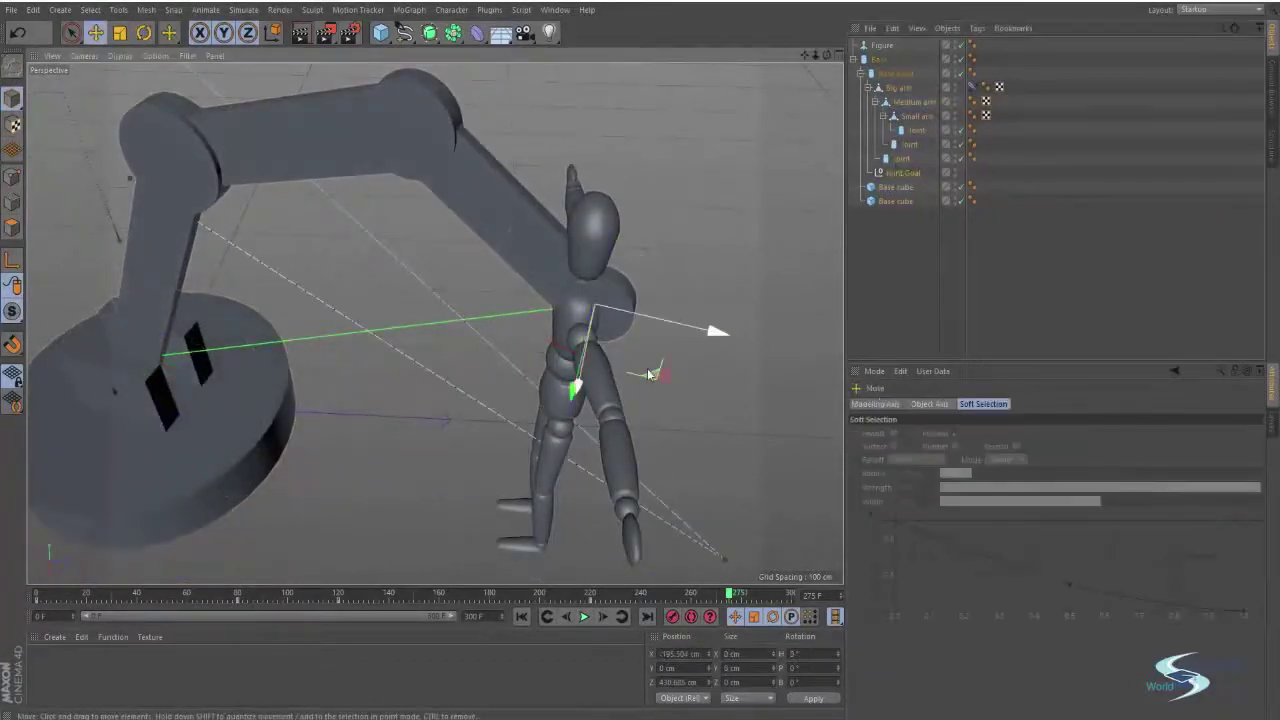
left_click_drag(631, 377, 658, 329, "alt")
left_click_drag(631, 378, 590, 262)
left_click(881, 267)
left_click(890, 222)
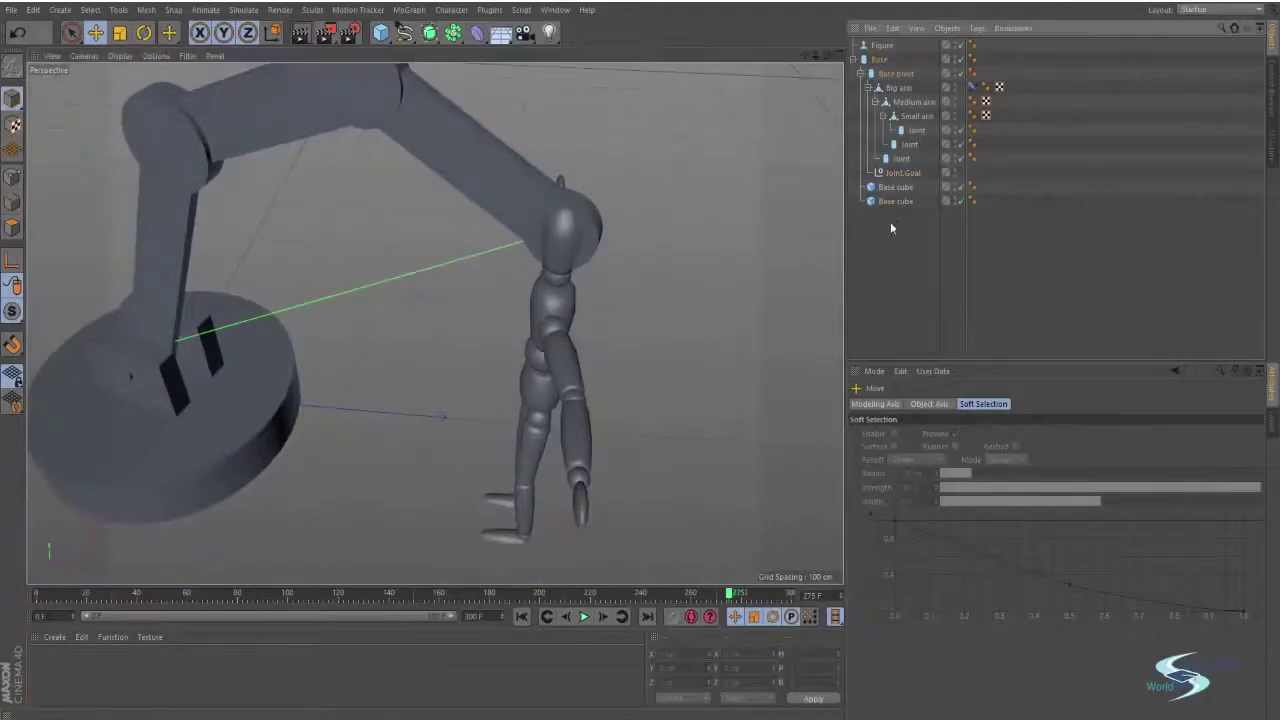
Record keyframes for all objects at frame 275, shift those keys to frame 300, and clear the selection
key("ctrl+a")
left_click(673, 617)
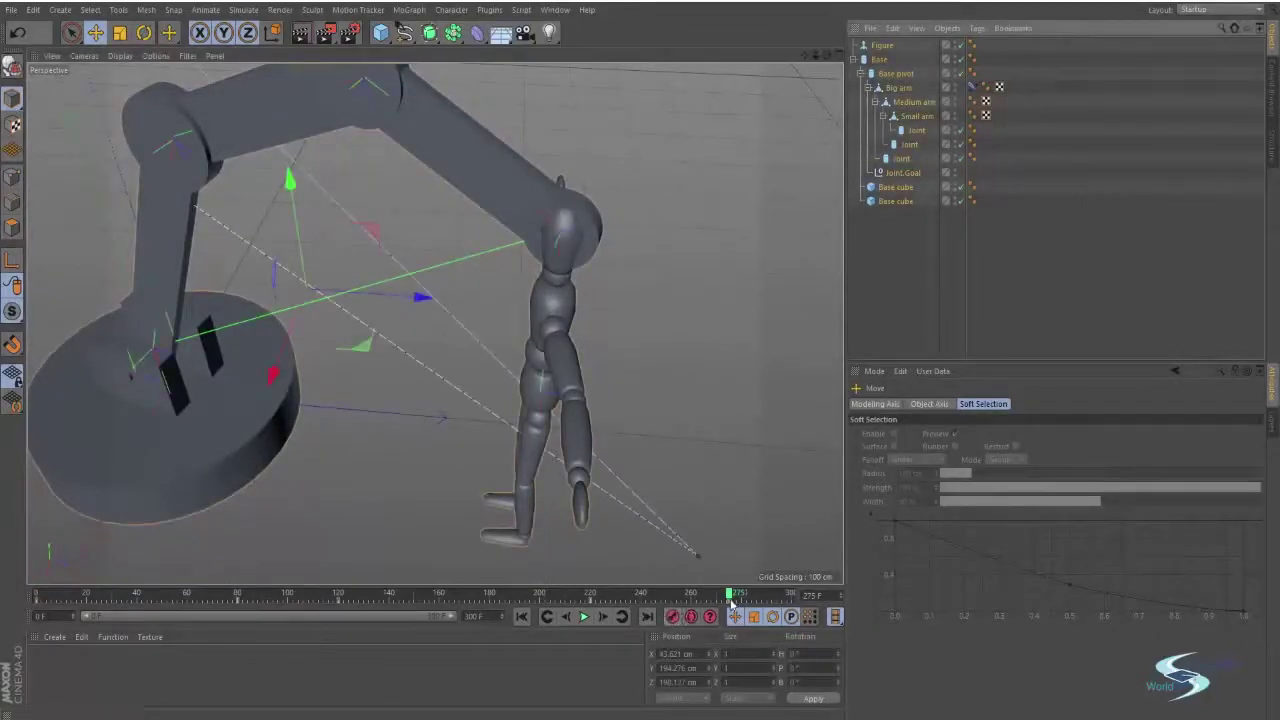
left_click_drag(731, 601, 825, 596)
left_click(921, 273)
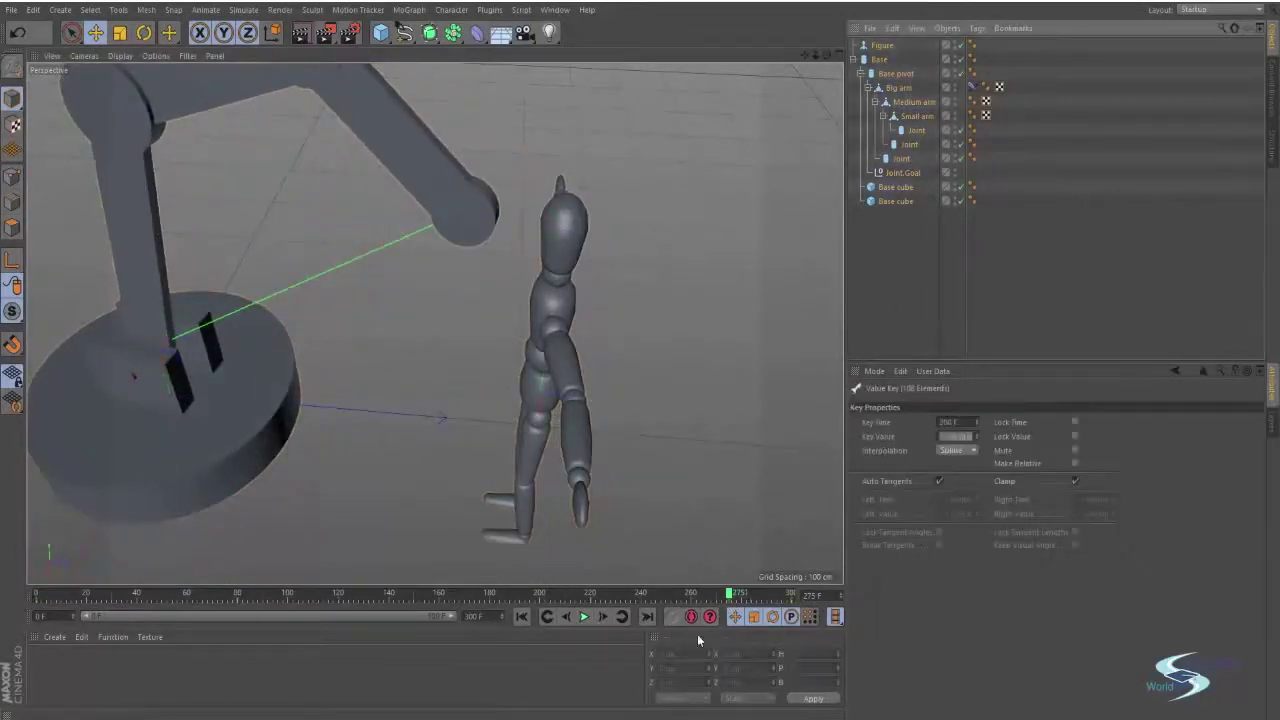
Play the animation from frame 0 to review the arm reaching the figure, stop playback, and inspect the scene
left_click(521, 616)
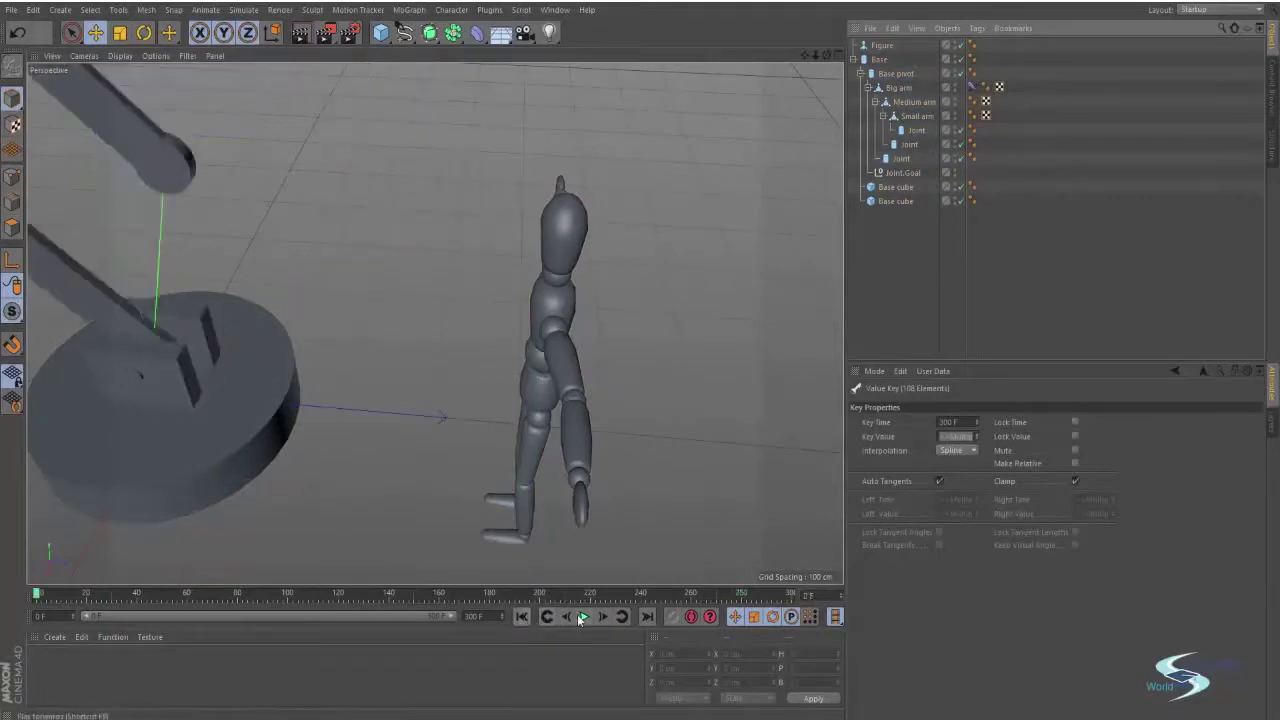
left_click(584, 616)
left_click_drag(449, 340, 366, 321, "alt")
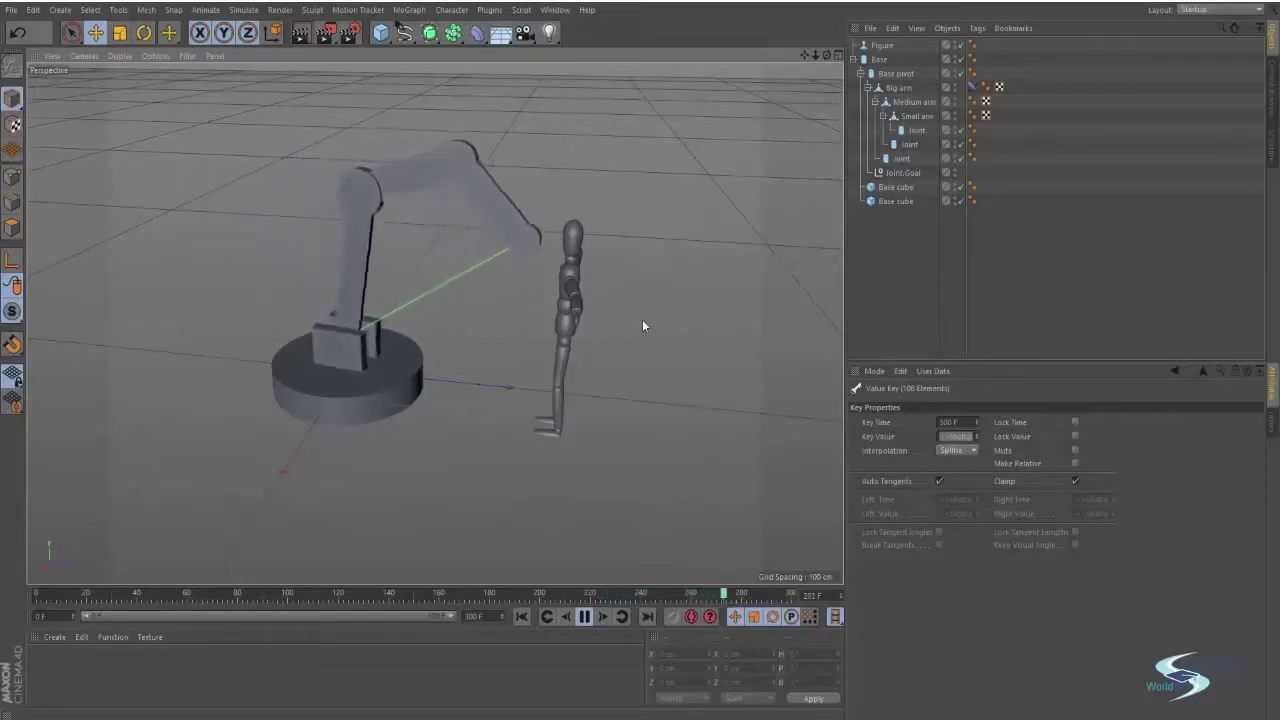
left_click(584, 618)
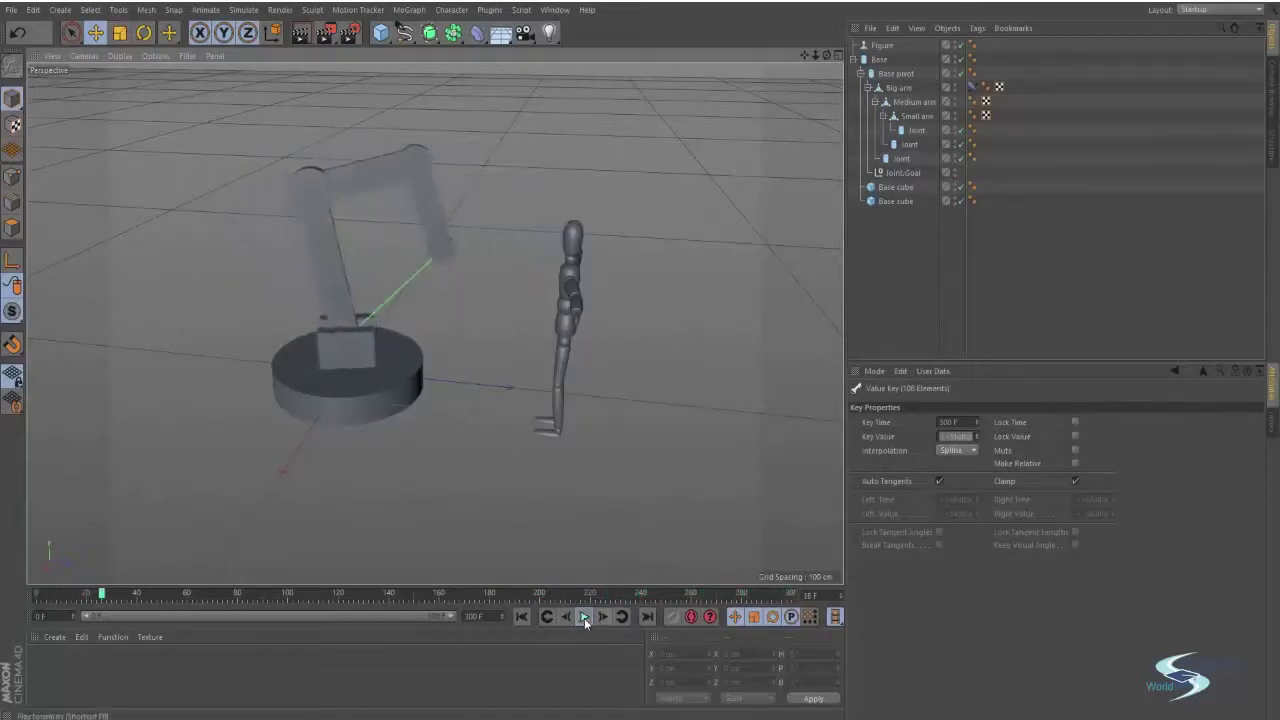
left_click_drag(447, 327, 550, 311, "alt")
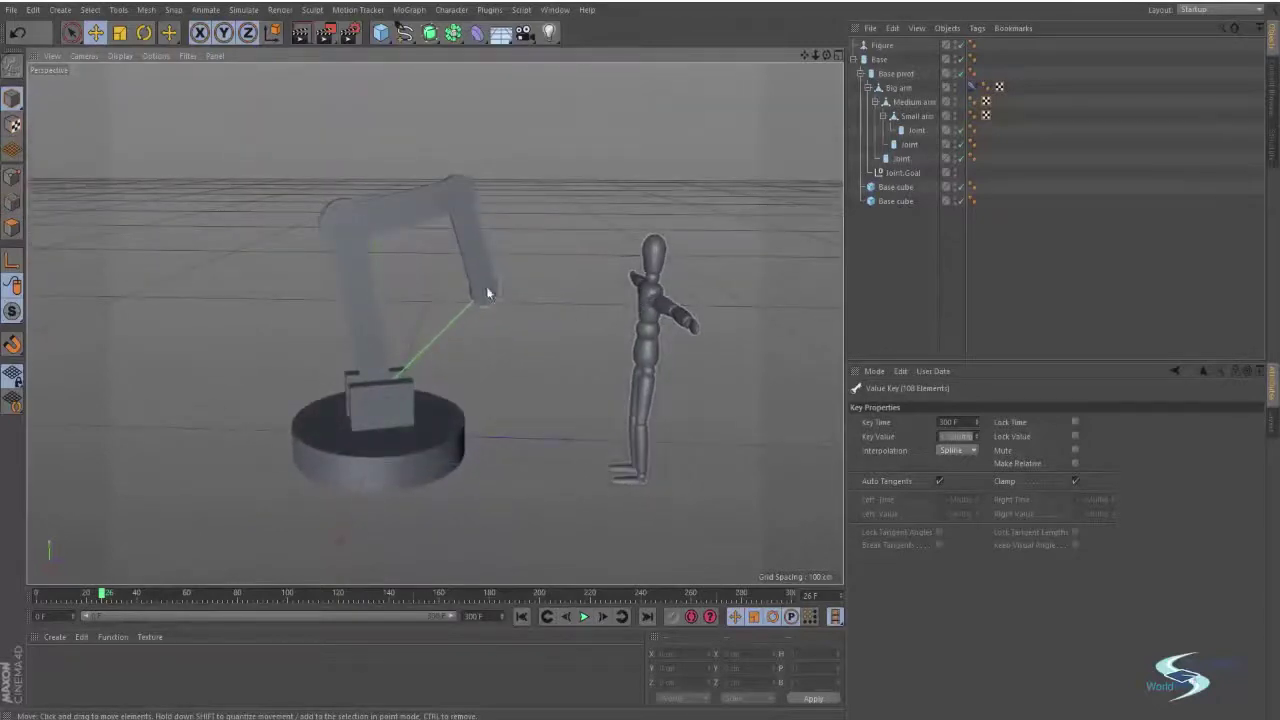